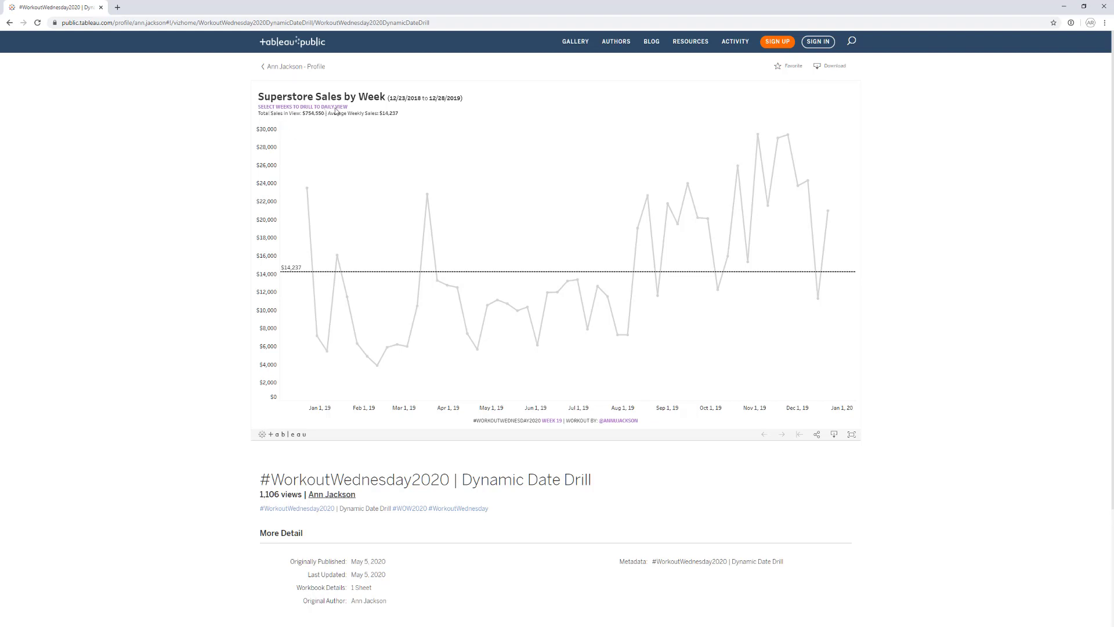
- Drill into the weeks from 3/17/2019 to 4/13/2019 on the sales chart and clear the selection
left_click_drag(404, 175, 465, 298)
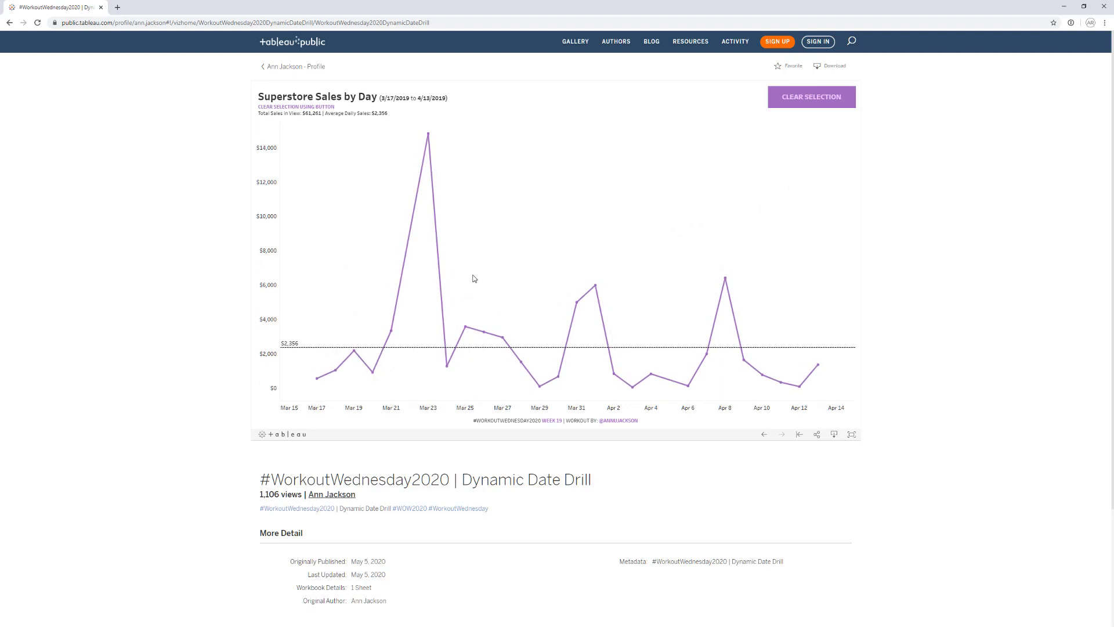
mouse_move(317, 381)
left_click(798, 109)
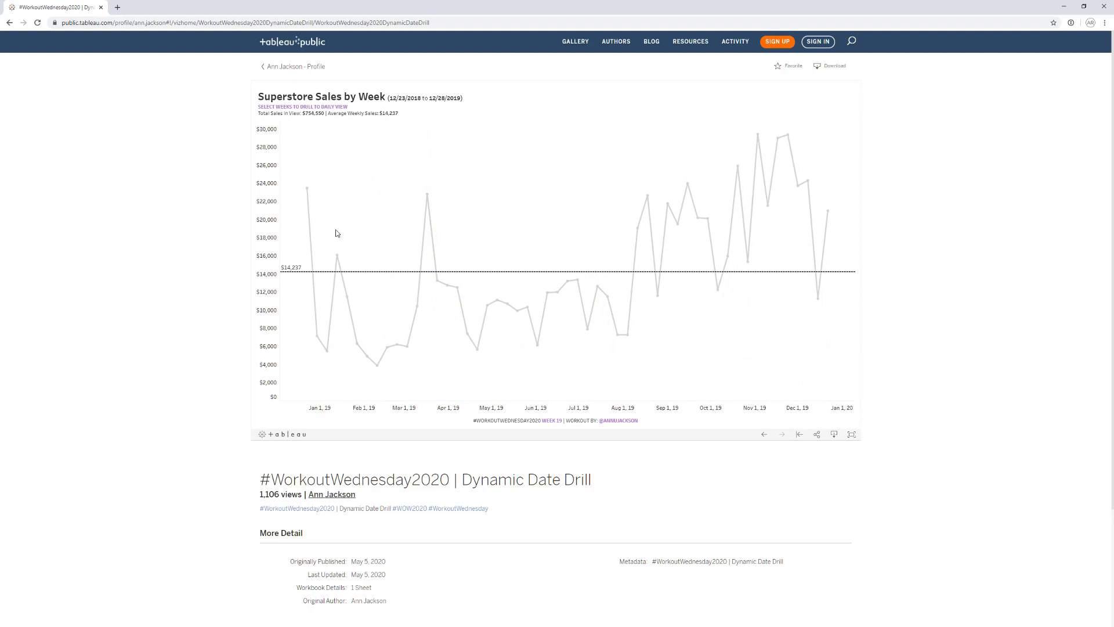
- Drill into the single week of 1/13/2019 for its daily sales and return to the weekly view
mouse_move(338, 258)
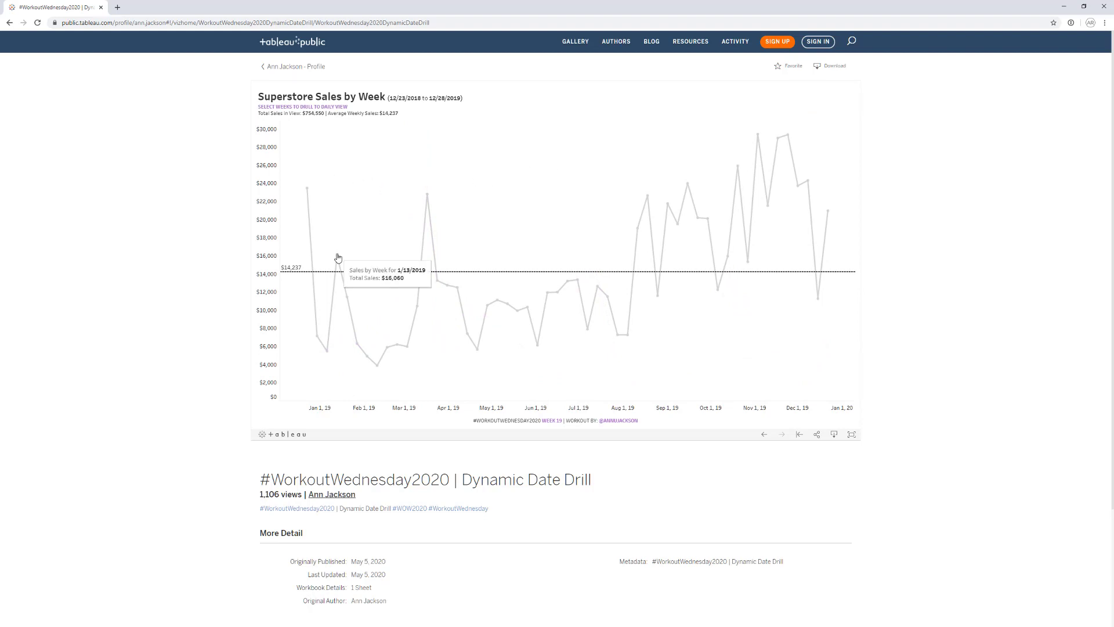
left_click(337, 257)
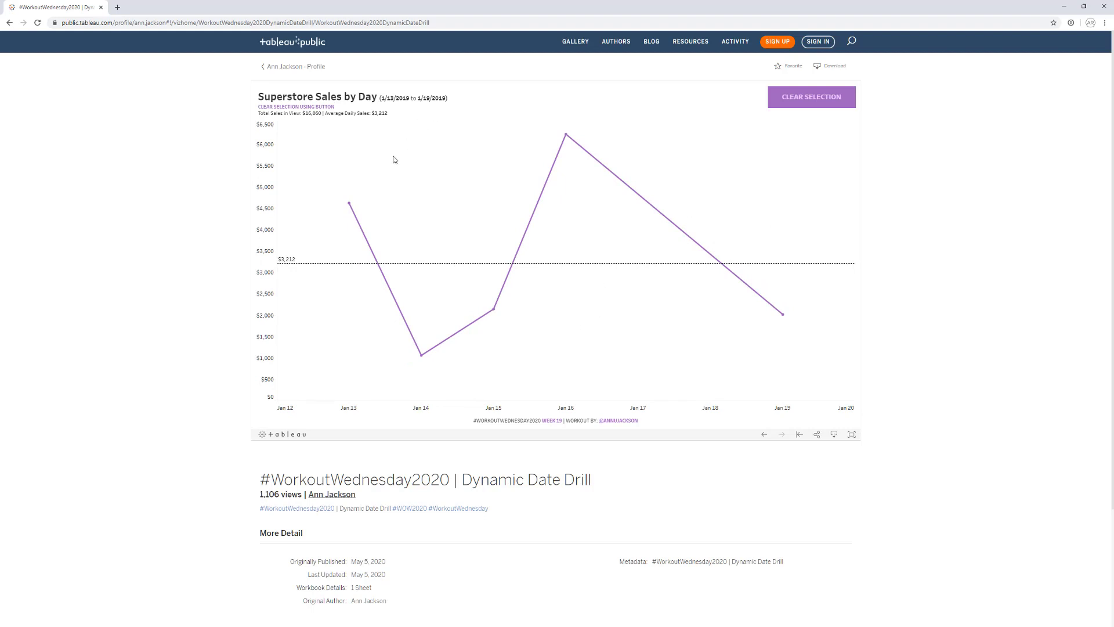
left_click(789, 106)
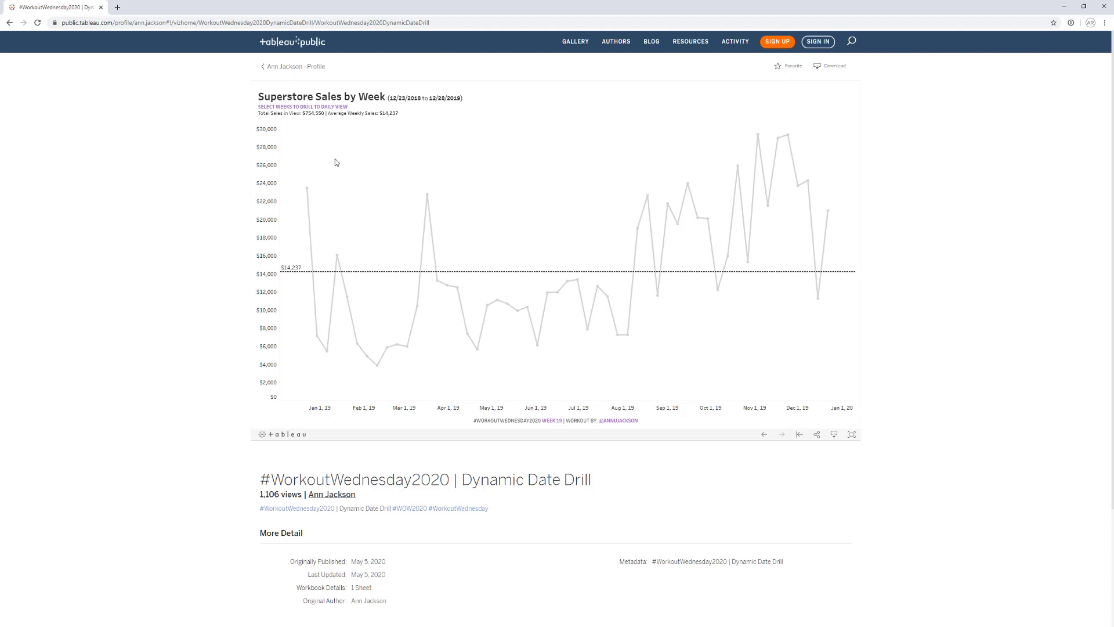
- Select the chart's earliest weeks, 12/23/2018 to 1/19/2019, to view daily sales and clear the selection, repeating this three times
left_click_drag(288, 172, 360, 265)
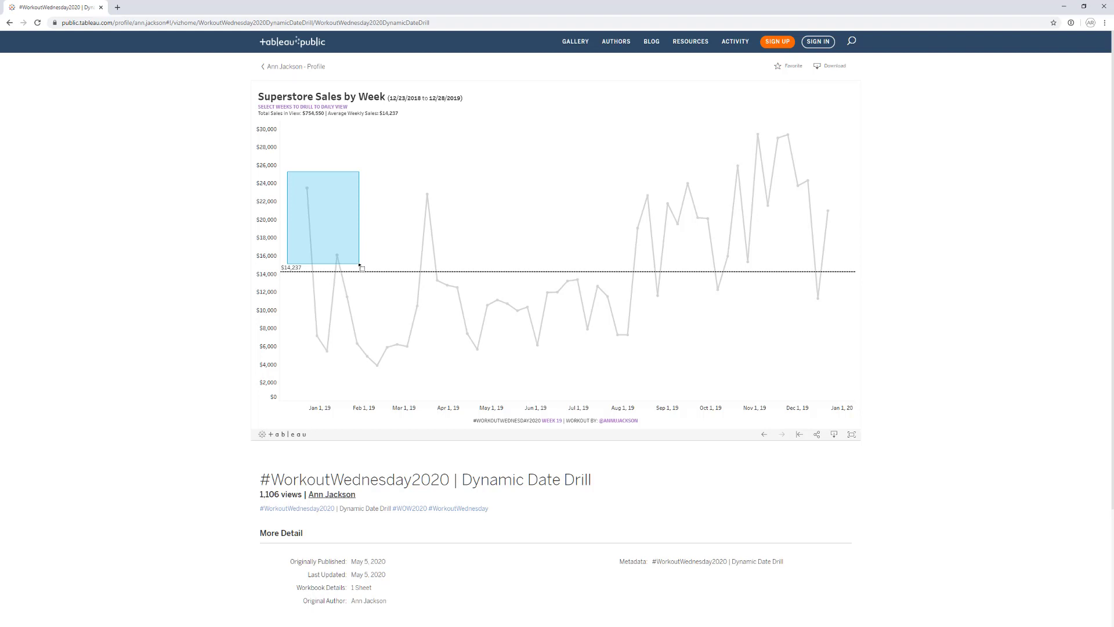
left_click_drag(361, 265, 360, 265)
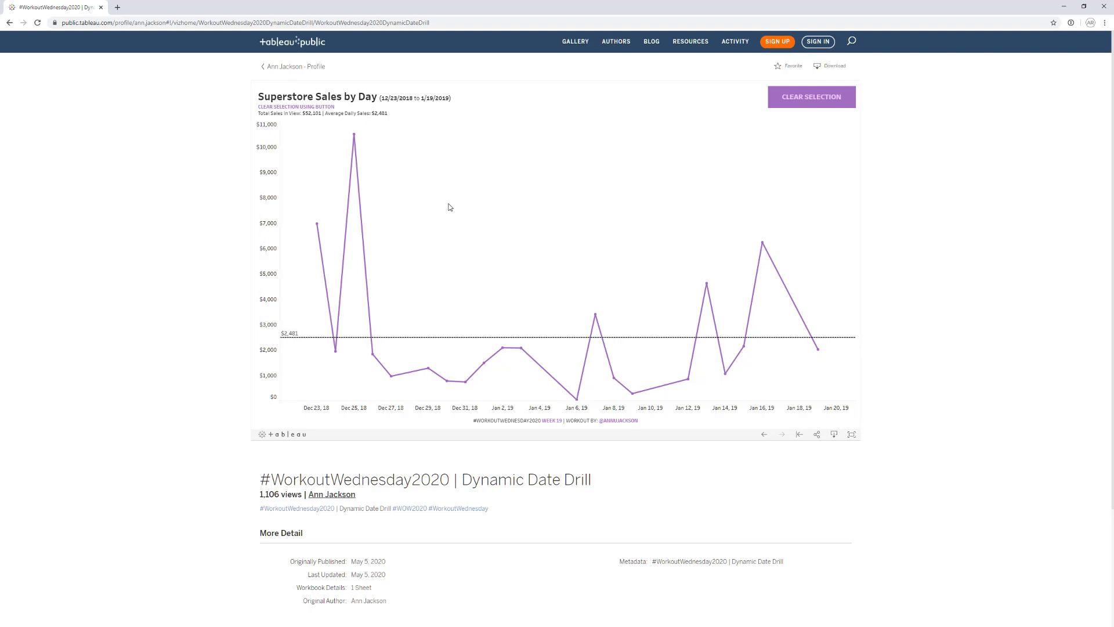
left_click(794, 104)
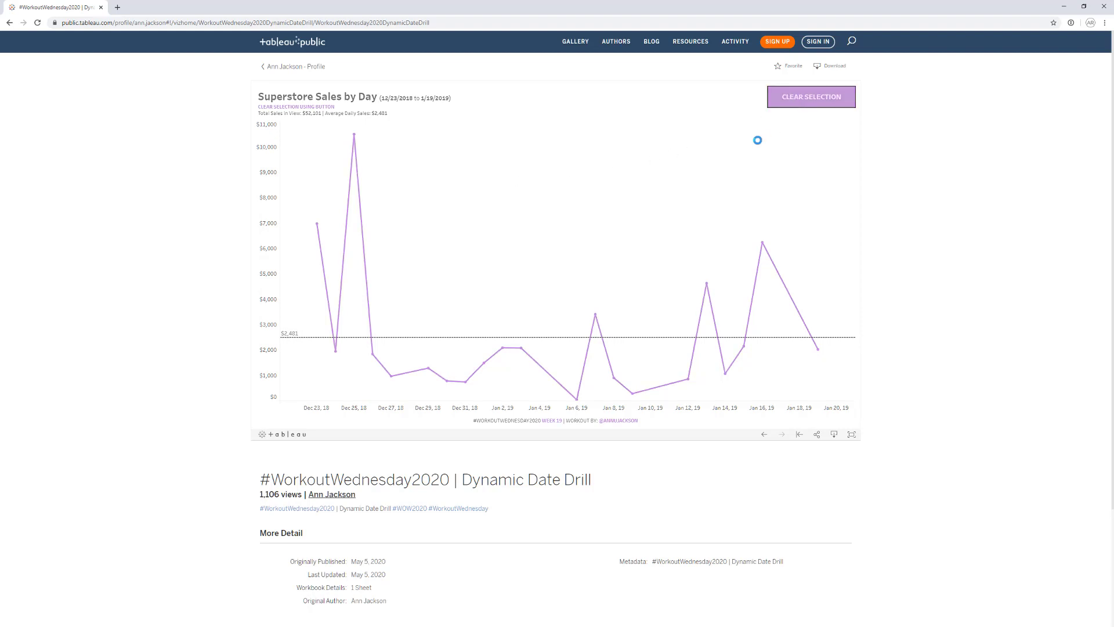
left_click_drag(293, 159, 341, 360)
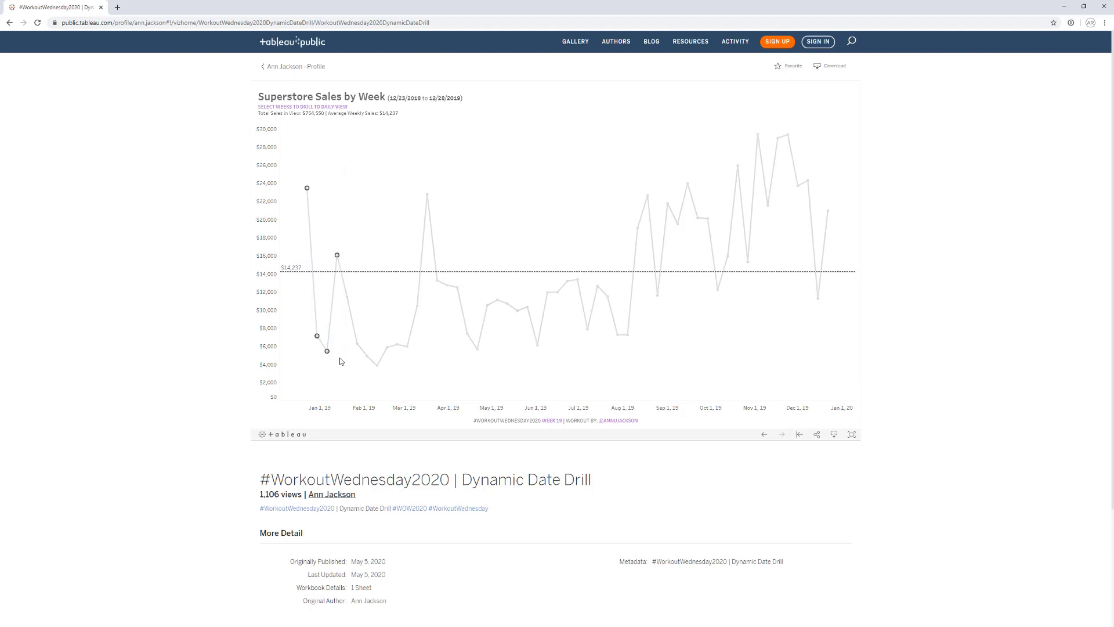
left_click(830, 104)
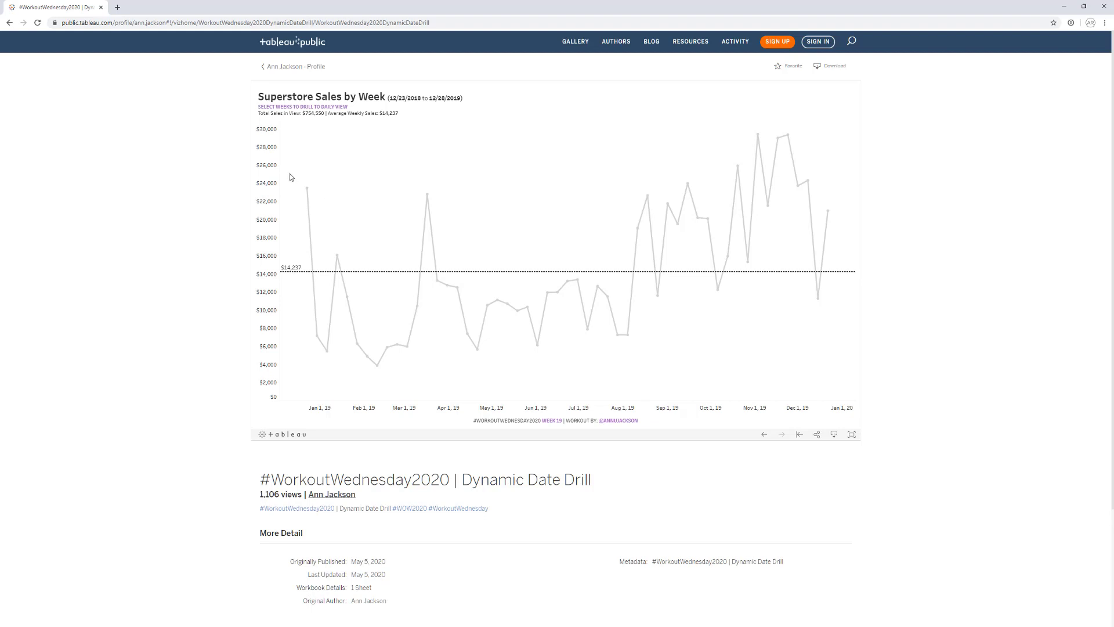
left_click_drag(290, 172, 361, 268)
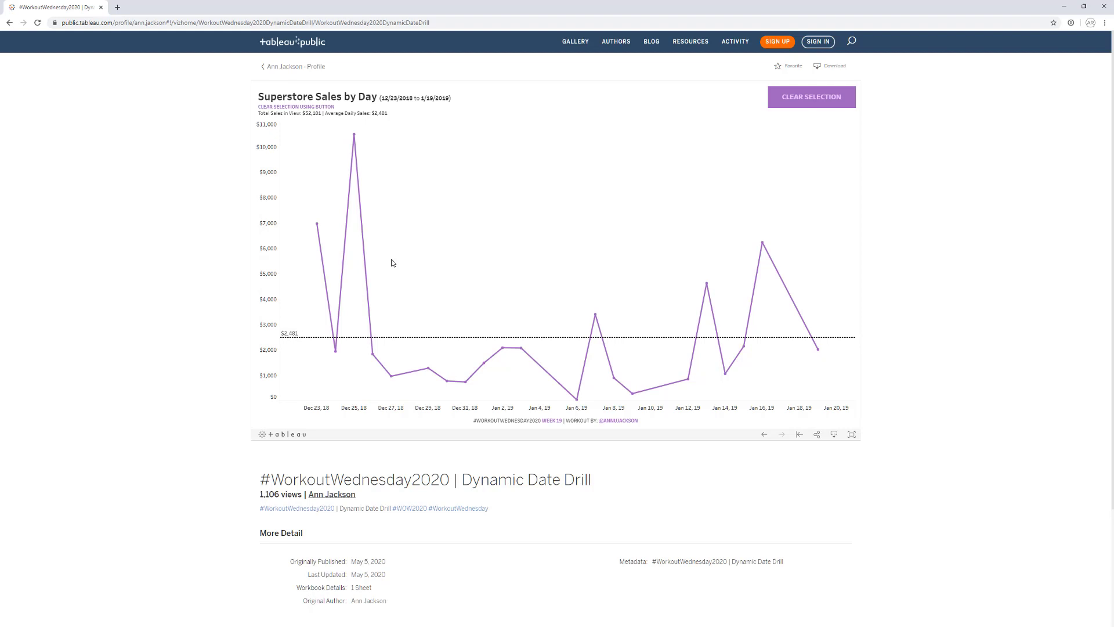
left_click(813, 104)
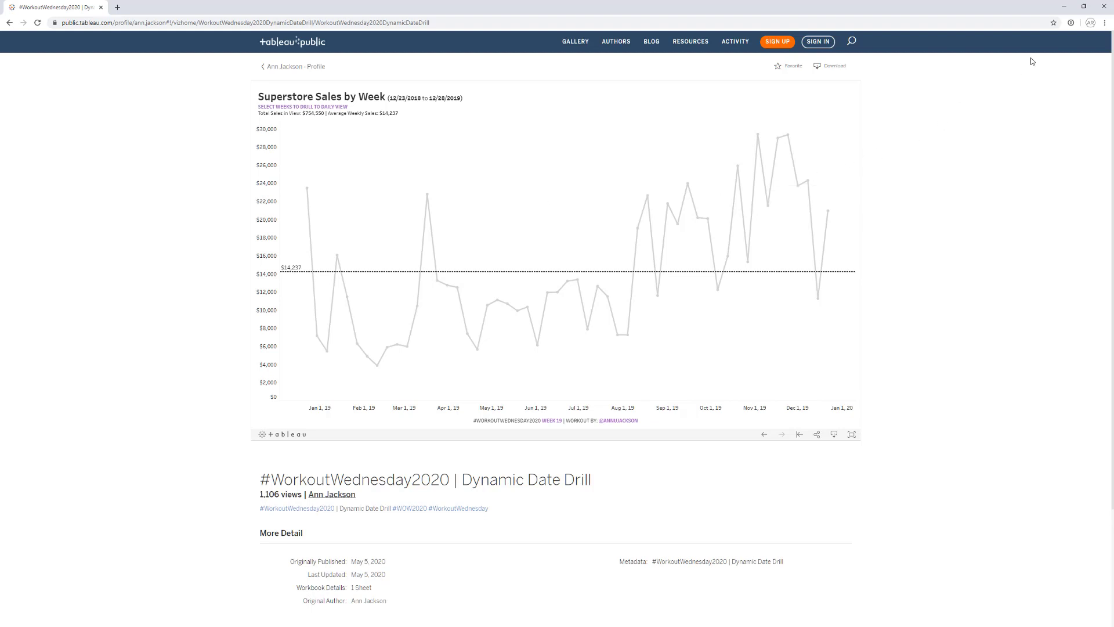
- Switch to Tableau Desktop, preview the dashboard in presentation mode and exit back to editing
left_click(1063, 6)
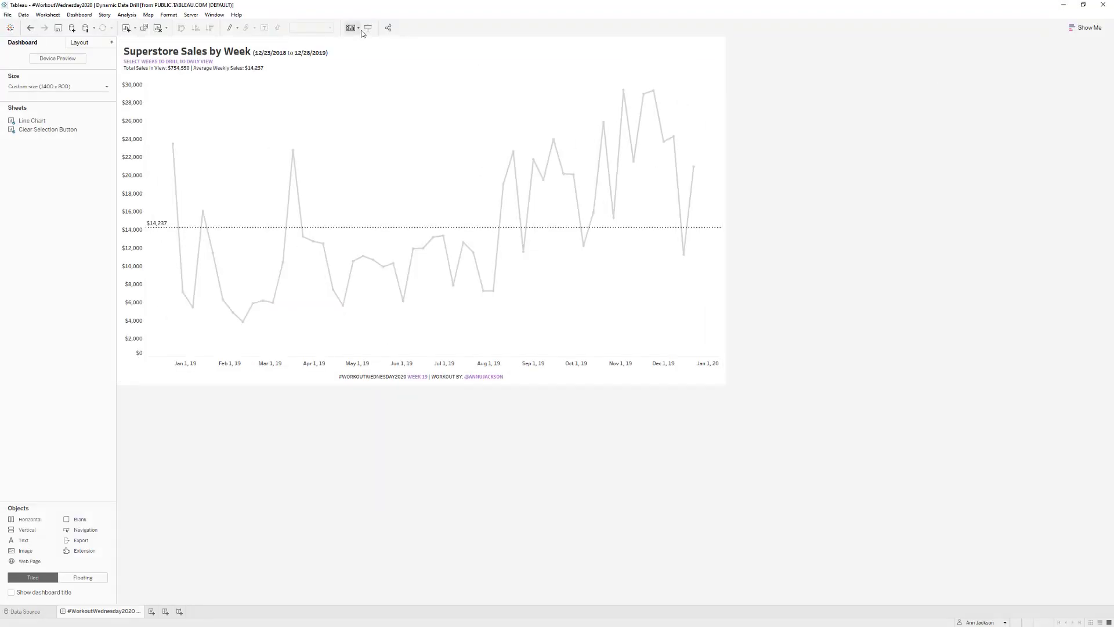
left_click(368, 28)
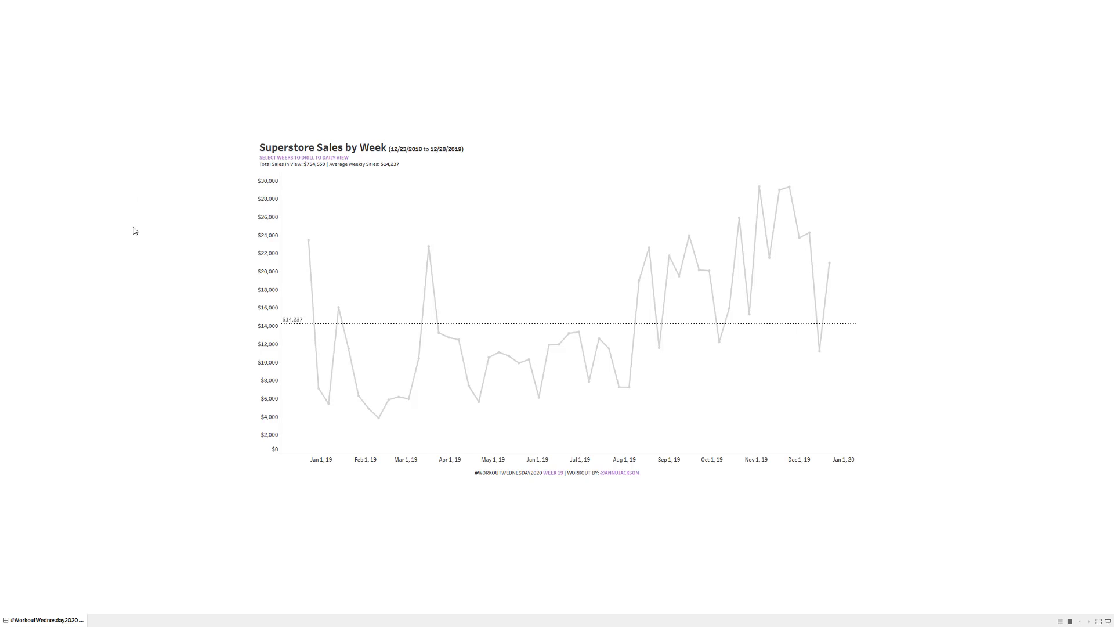
key("Escape")
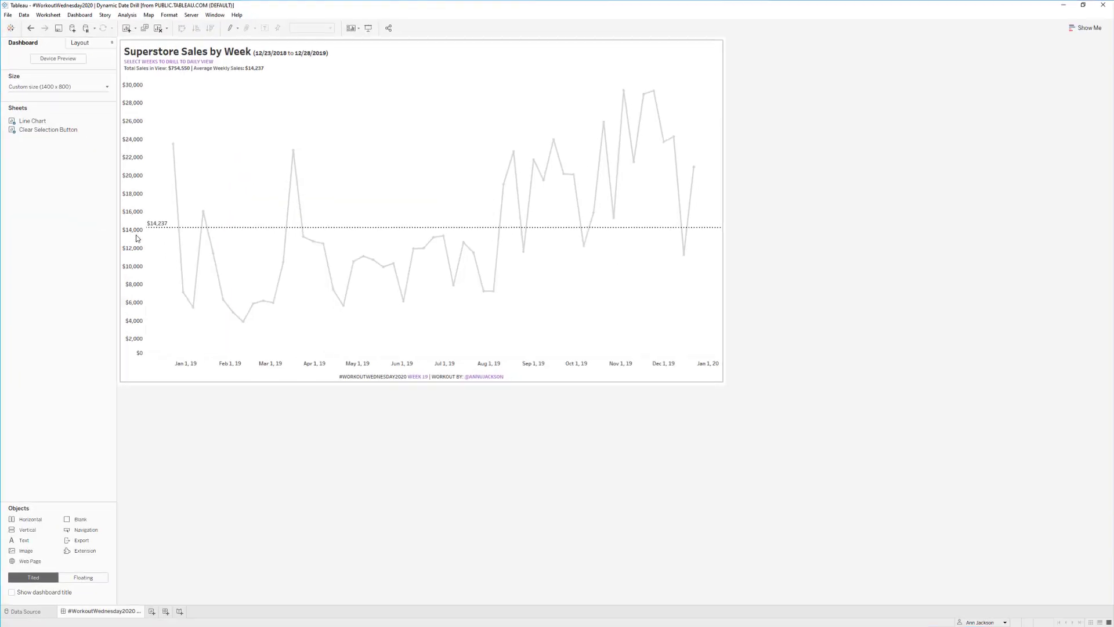
- Add a new worksheet and unhide all the sheets used by the #WorkoutWednesday2020 dashboard
left_click(151, 611)
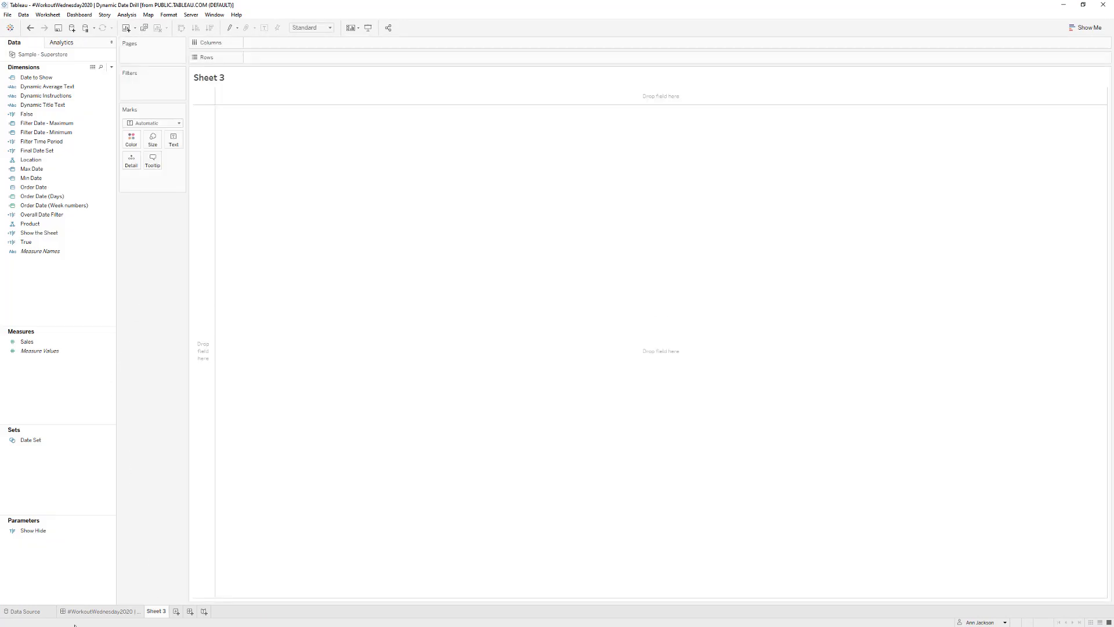
left_click(93, 612)
right_click(93, 612)
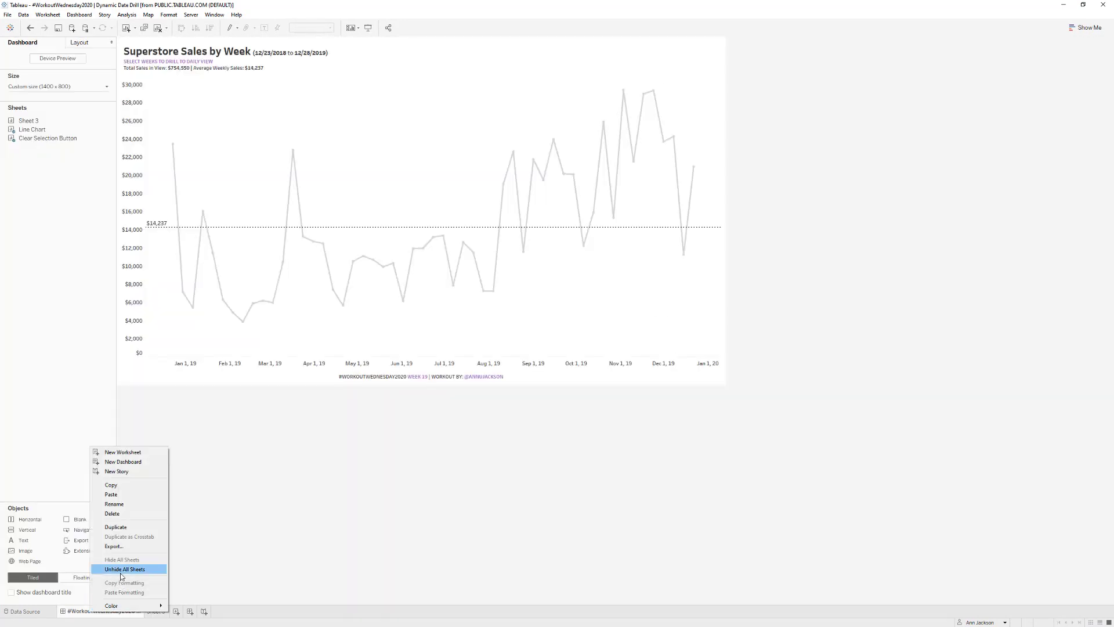
left_click(120, 571)
- Review the formula of the Overall Date Filter calculation from the Line Chart sheet and close it without changes
left_click(153, 612)
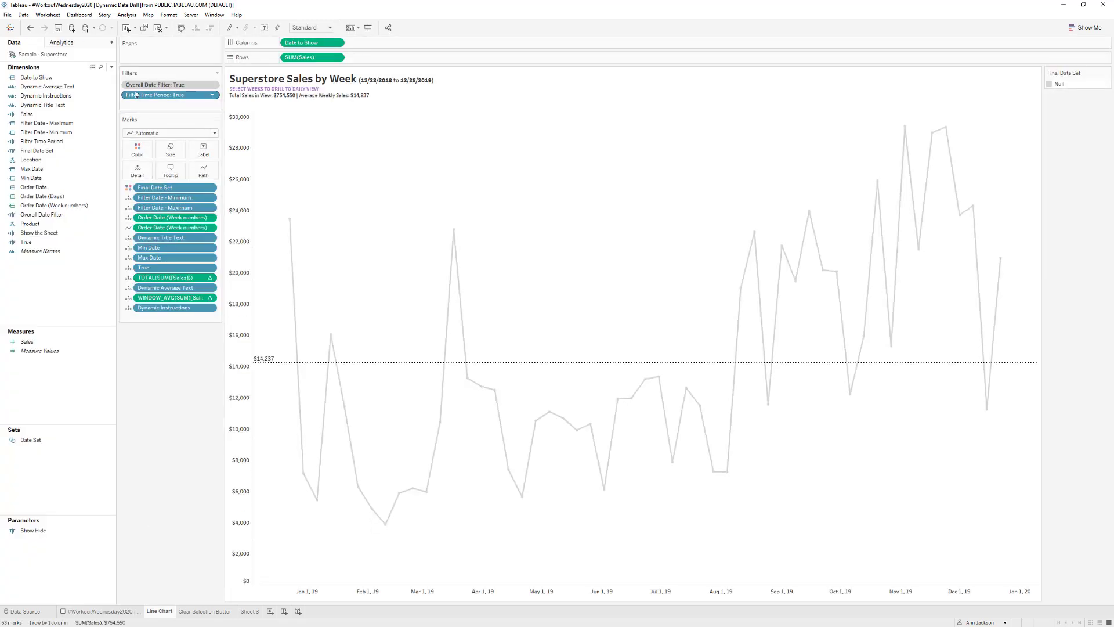
left_click(87, 233)
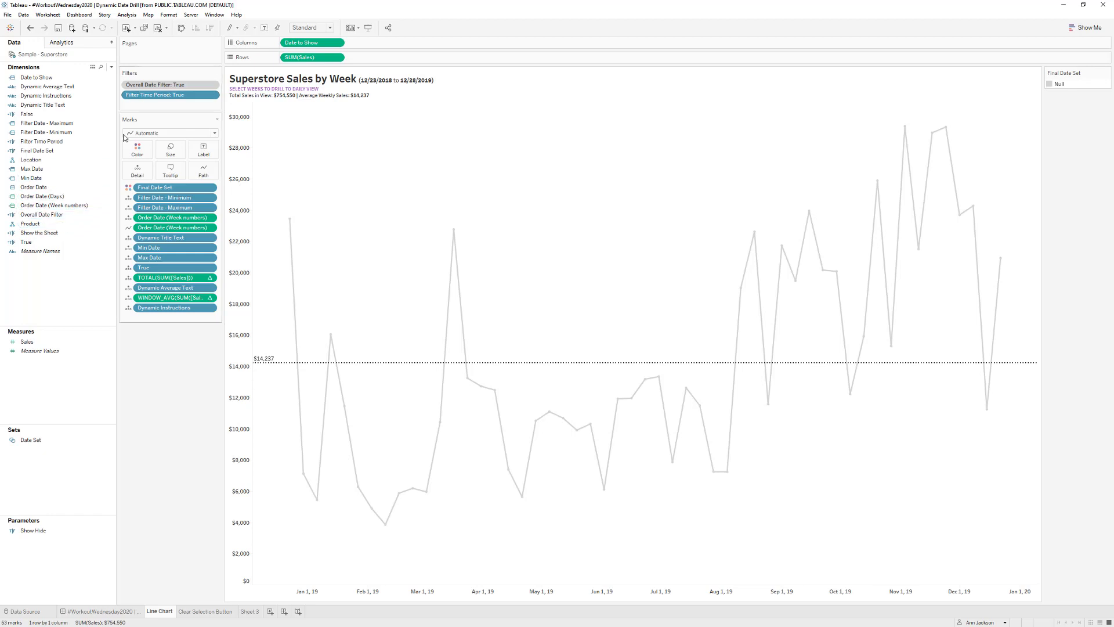
left_click(76, 196)
left_click(70, 214)
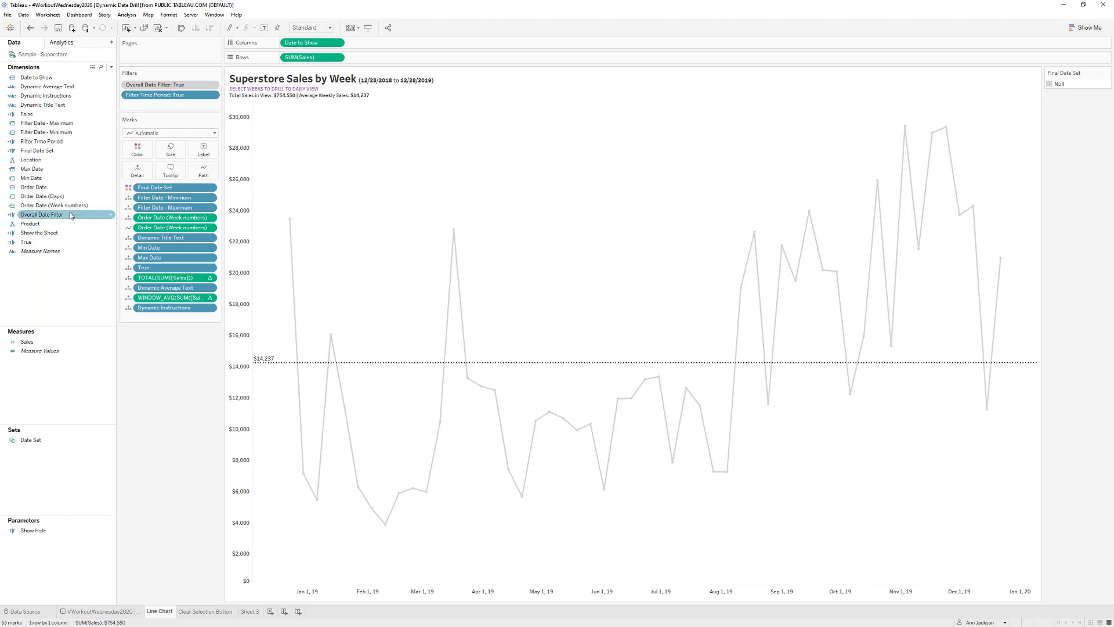
right_click(70, 214)
left_click(124, 262)
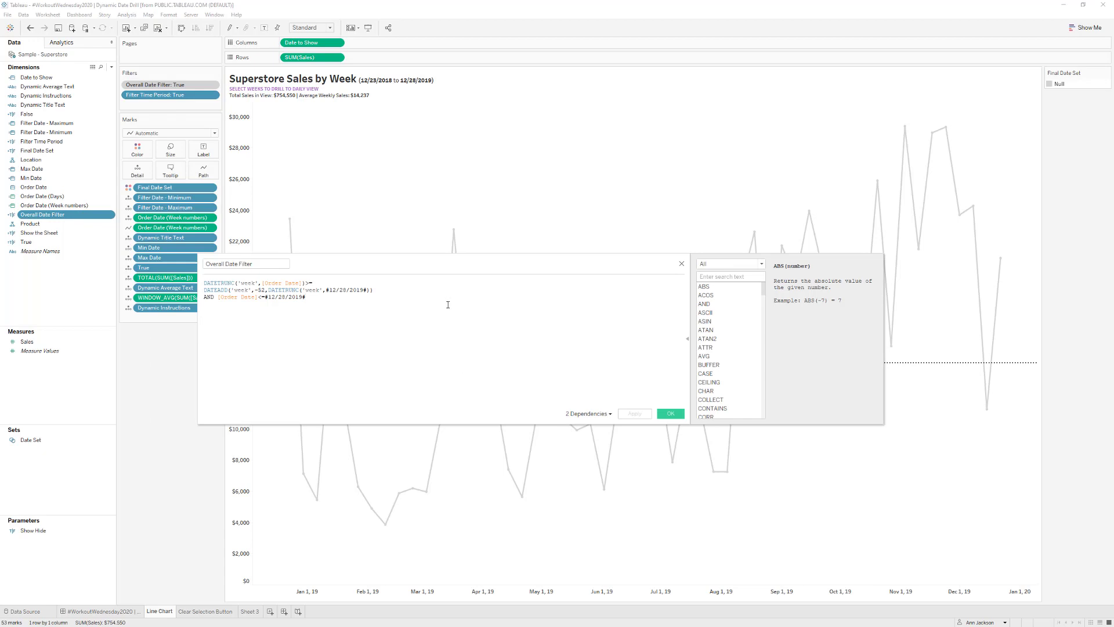
scroll(448, 304, "up", 3)
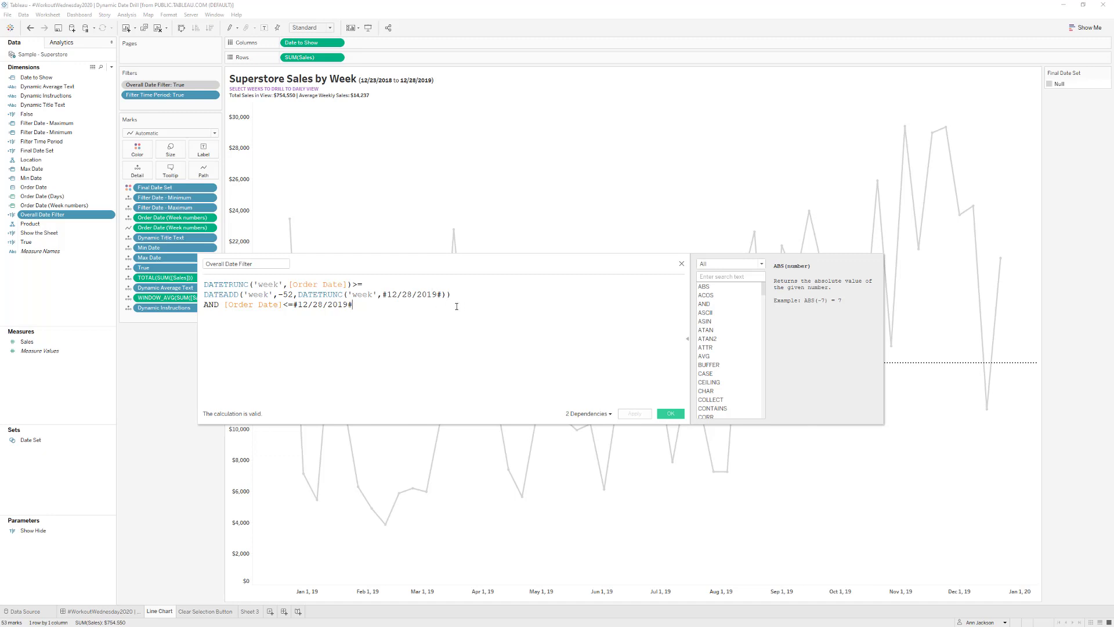
left_click(681, 264)
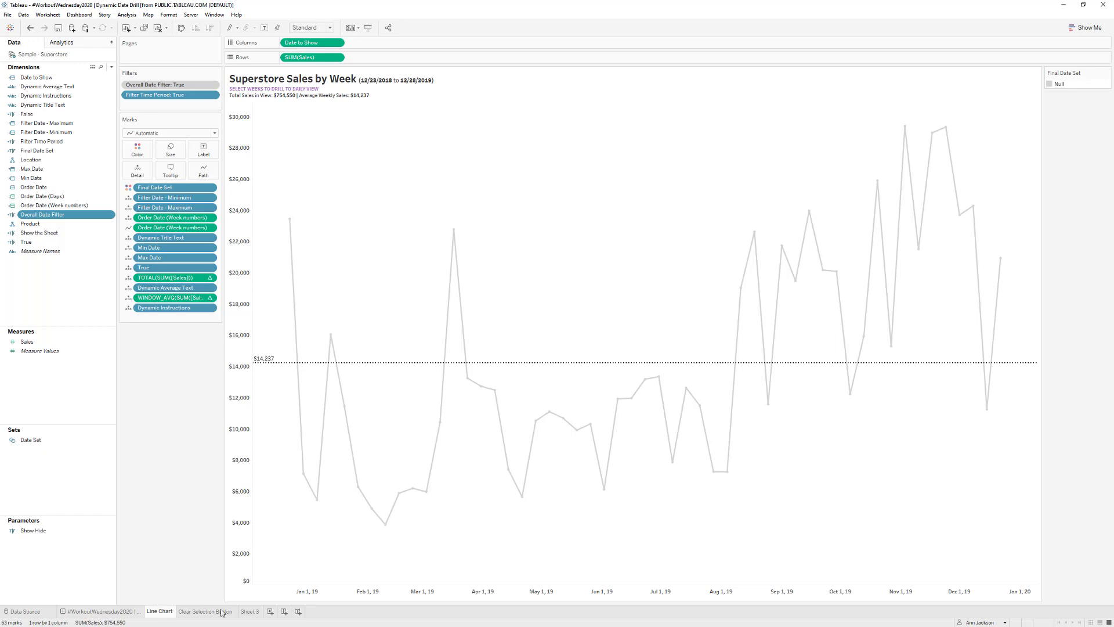
- Build a line chart on Sheet 3 with continuous WEEK(Order Date) on Columns and SUM(Sales) on Rows
left_click(250, 611)
left_click(61, 98)
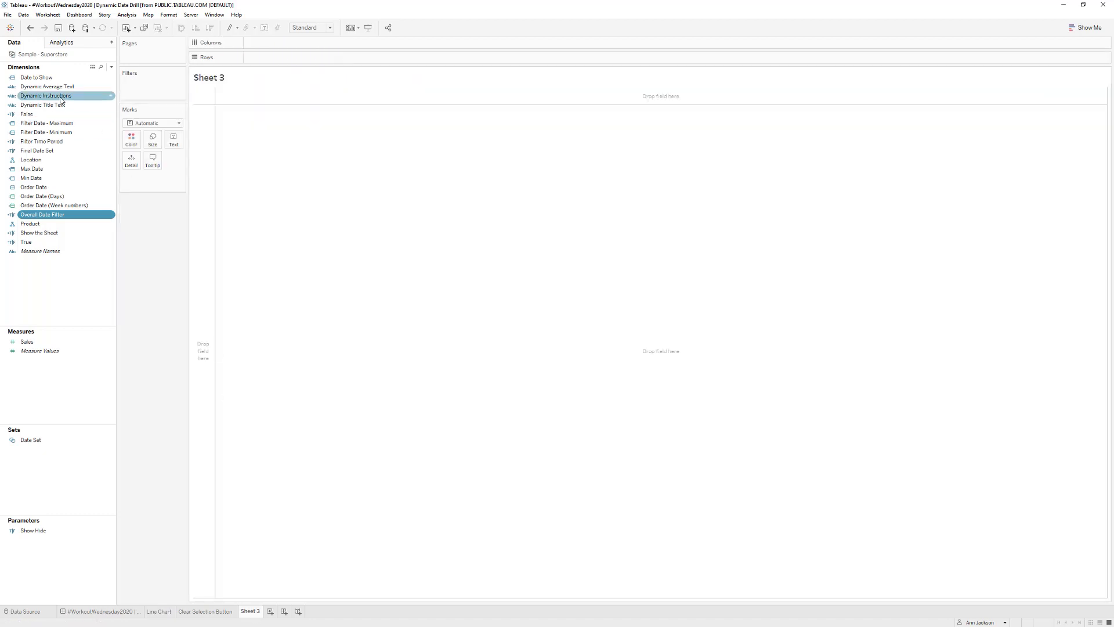
left_click_drag(54, 189, 297, 43)
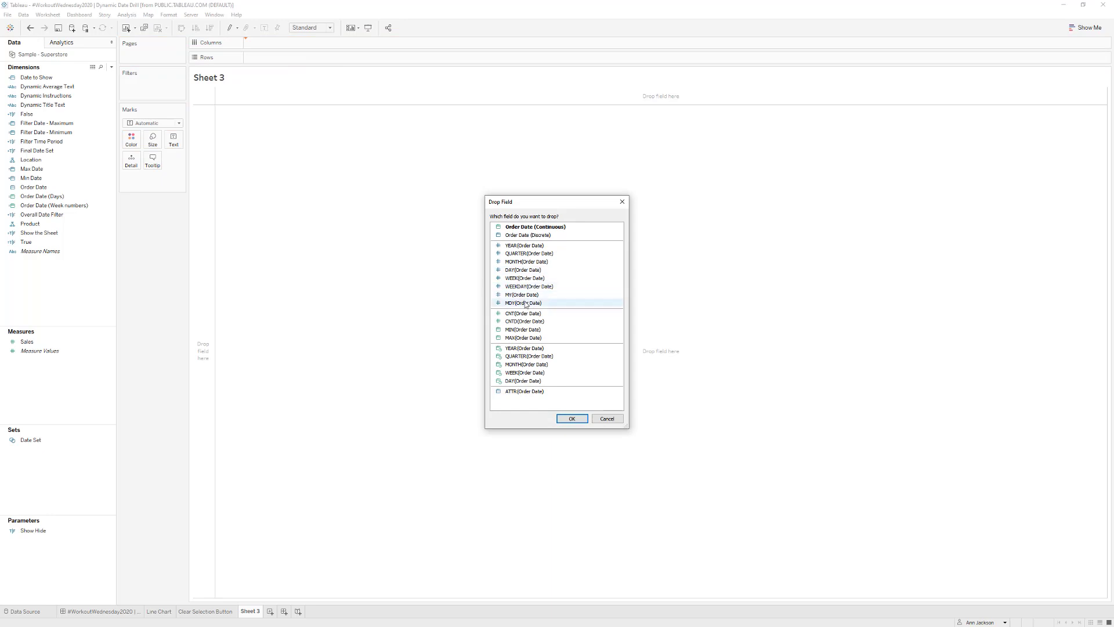
left_click(539, 373)
left_click(570, 418)
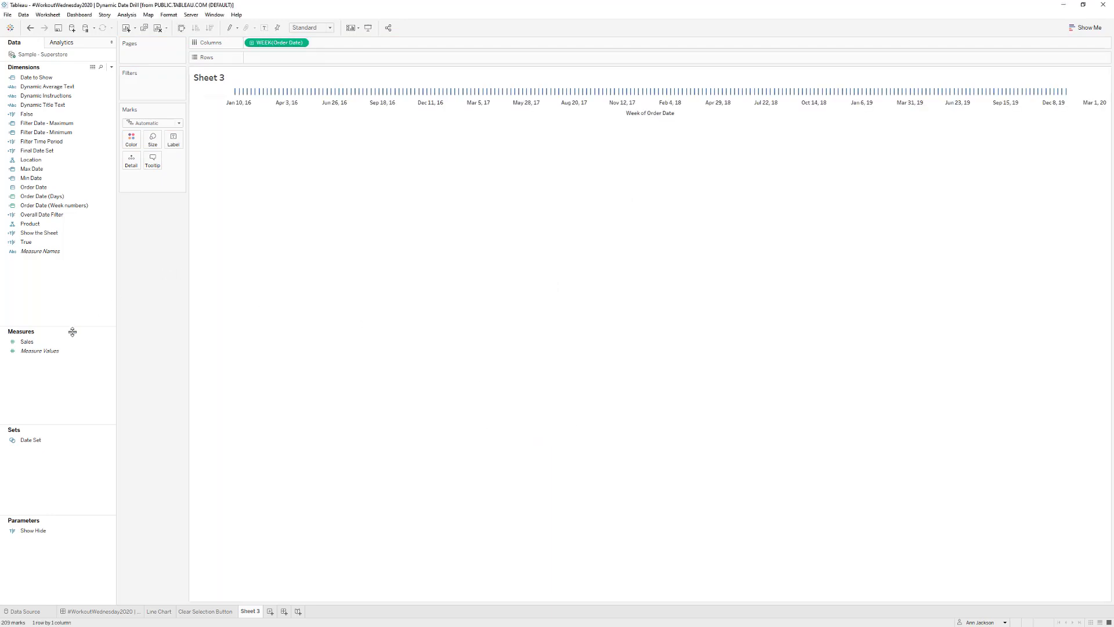
left_click_drag(28, 342, 299, 58)
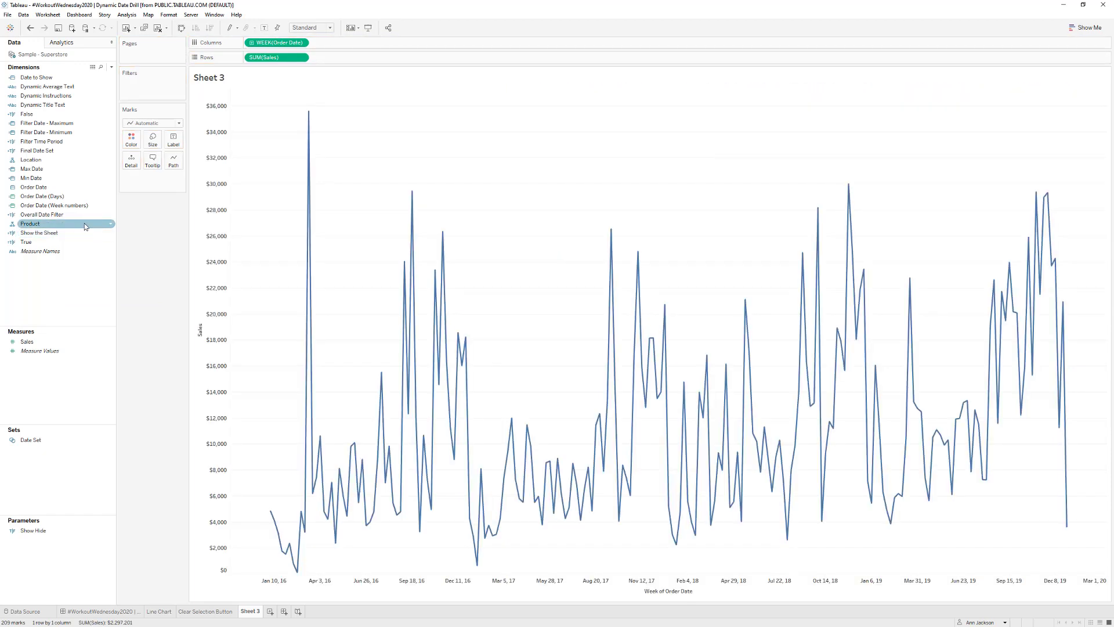
- Filter Sheet 3 to Overall Date Filter = True and make it a context filter
left_click_drag(63, 214, 151, 84)
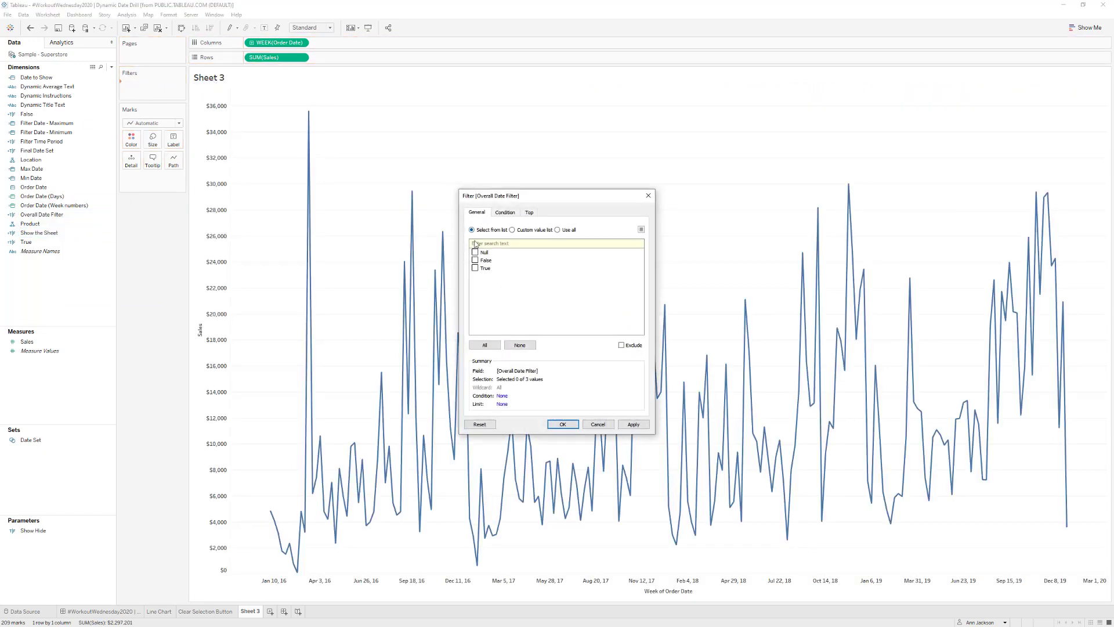
left_click(475, 268)
left_click(631, 425)
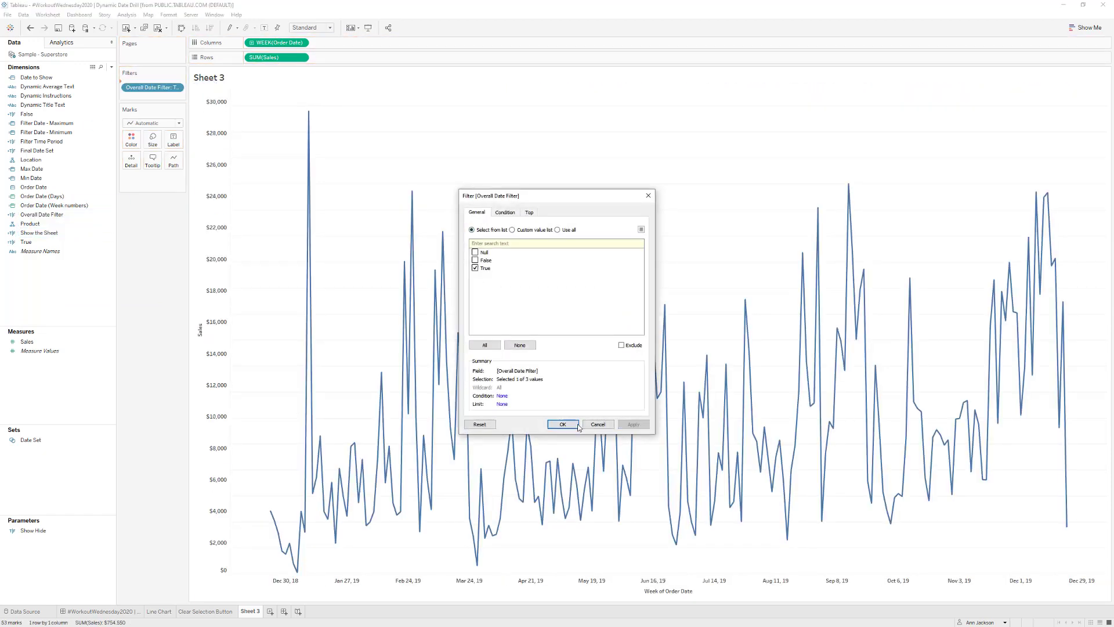
left_click(562, 425)
left_click(177, 85)
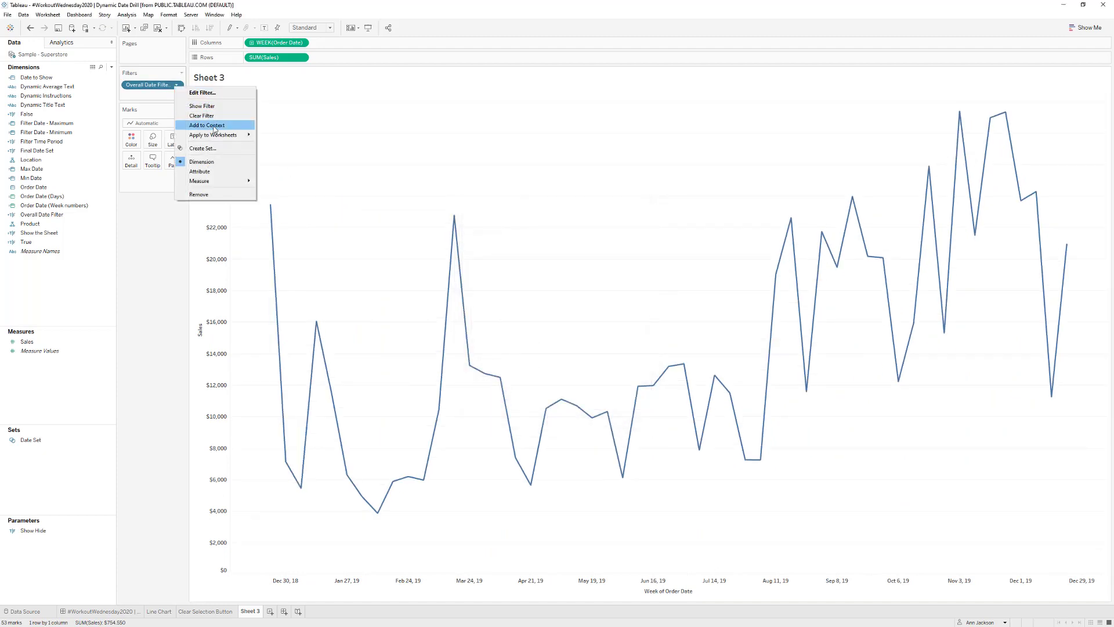
left_click(214, 126)
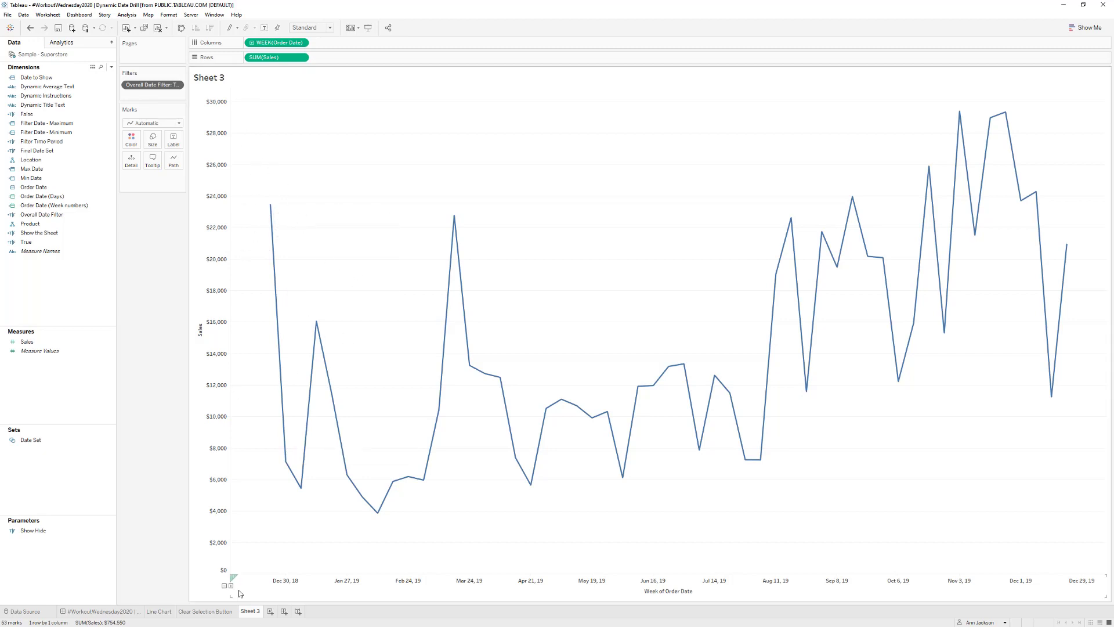
- Expand the Order Date axis from weeks to days and collapse it back to weeks, twice
left_click(232, 586)
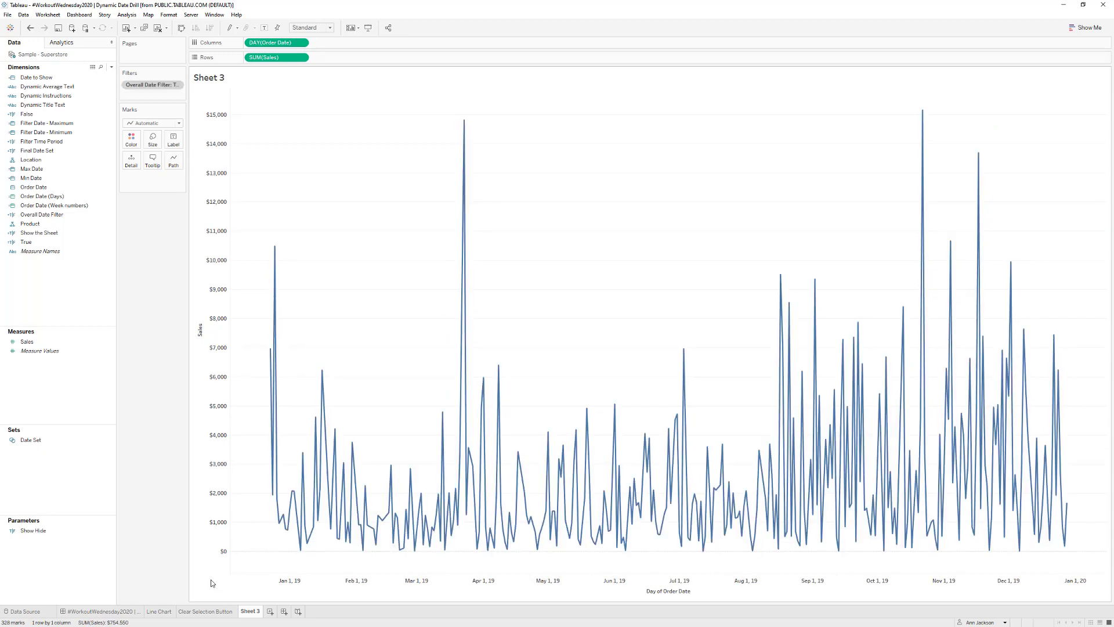
mouse_move(227, 589)
left_click(224, 586)
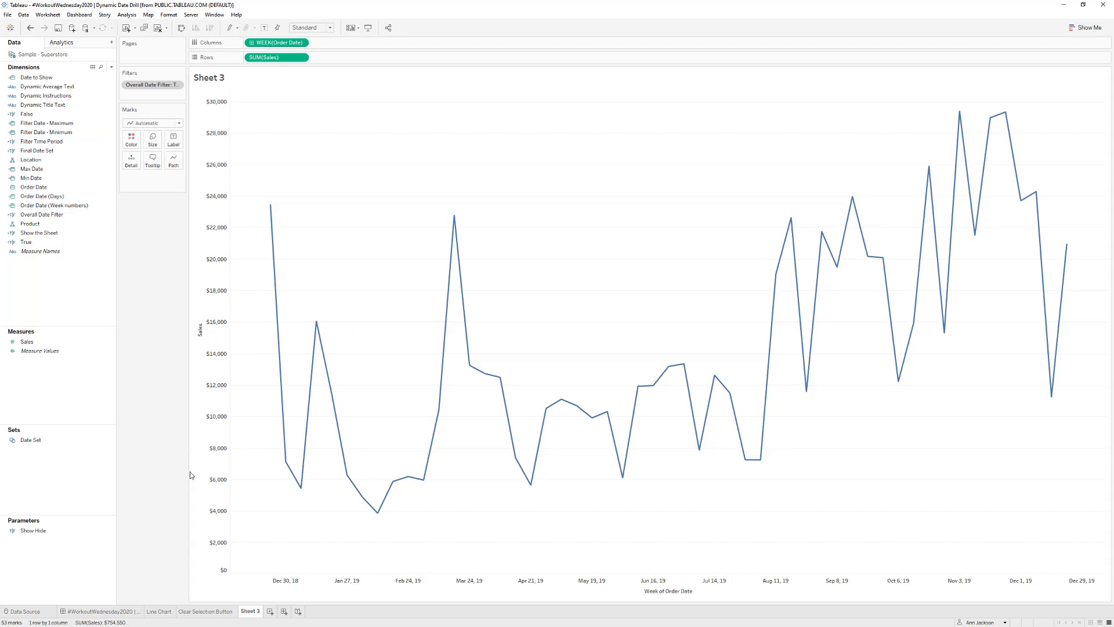
mouse_move(231, 587)
left_click(231, 586)
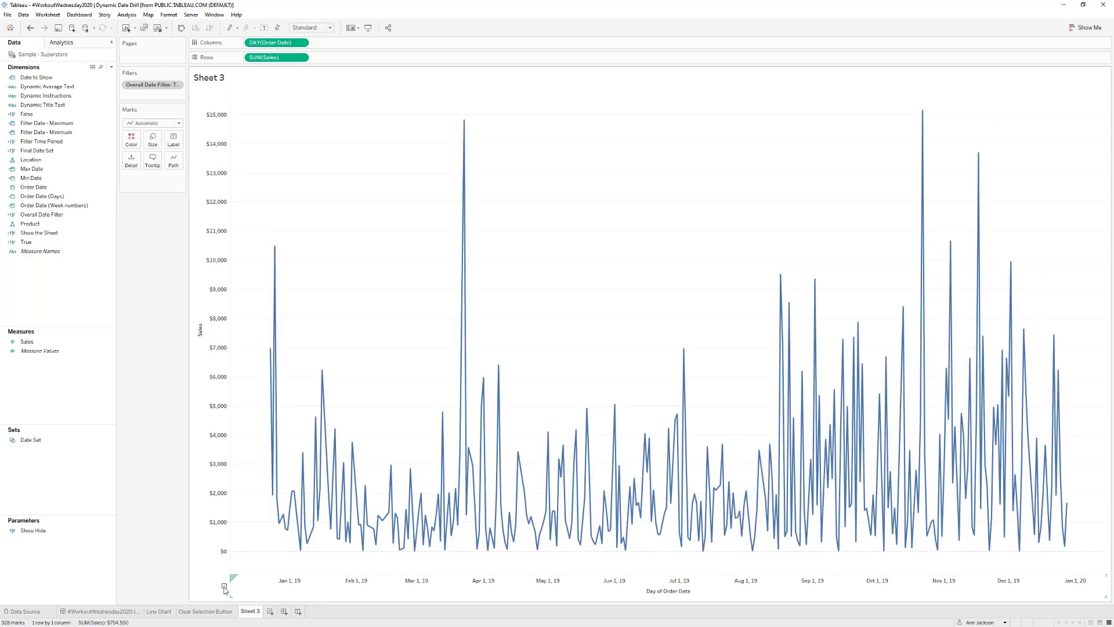
left_click(224, 586)
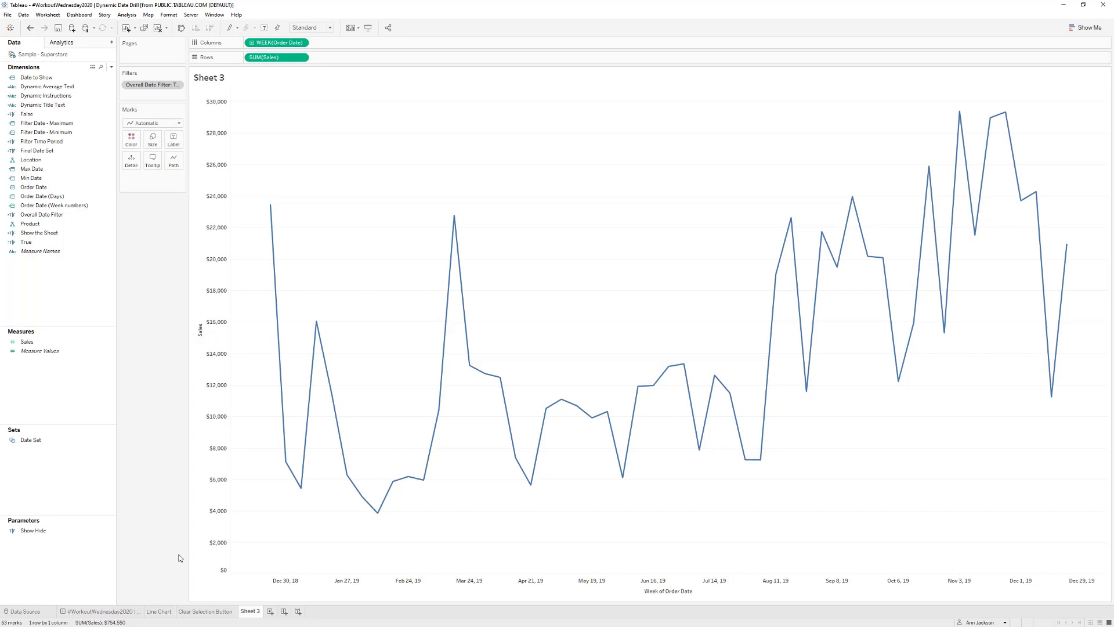
- Set up a custom date from Order Date with Week numbers detail as a date value, and cancel without creating it
right_click(75, 186)
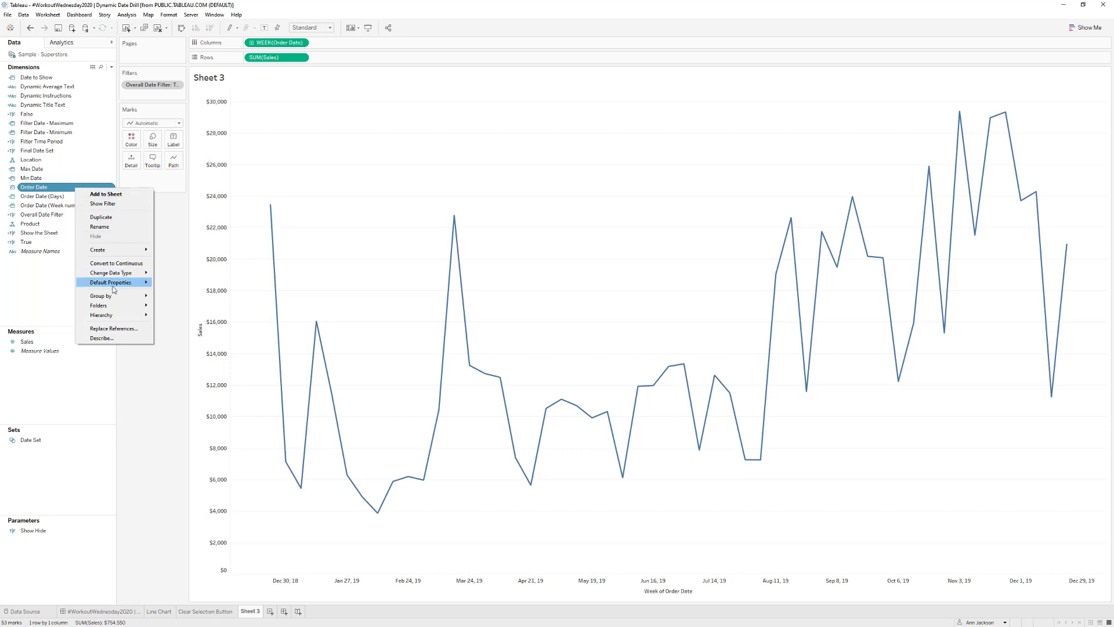
mouse_move(114, 284)
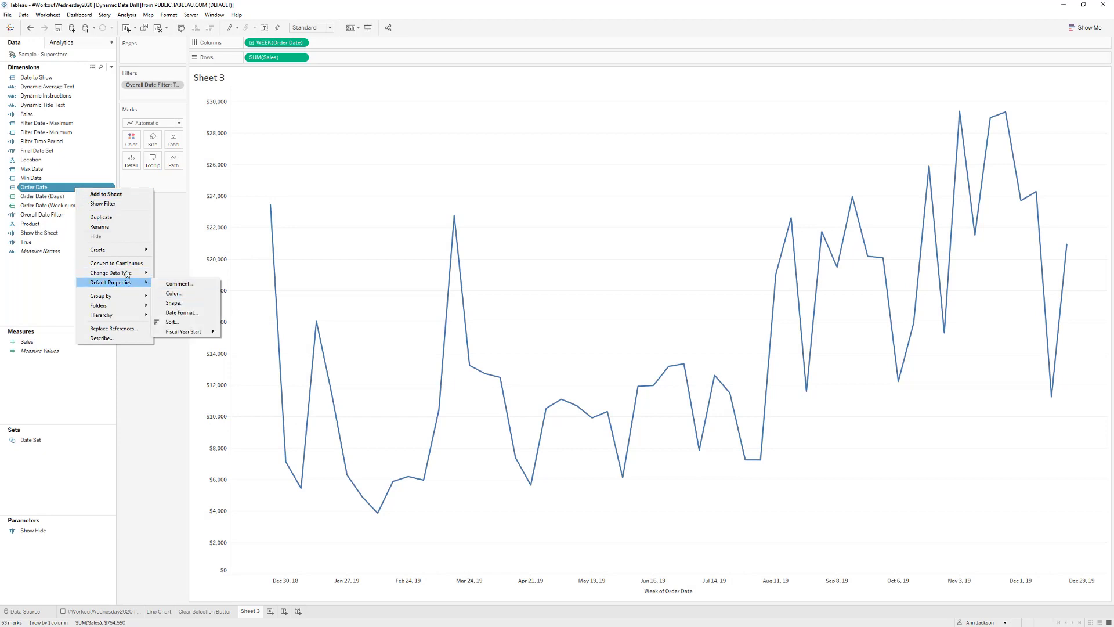
mouse_move(130, 251)
left_click(182, 289)
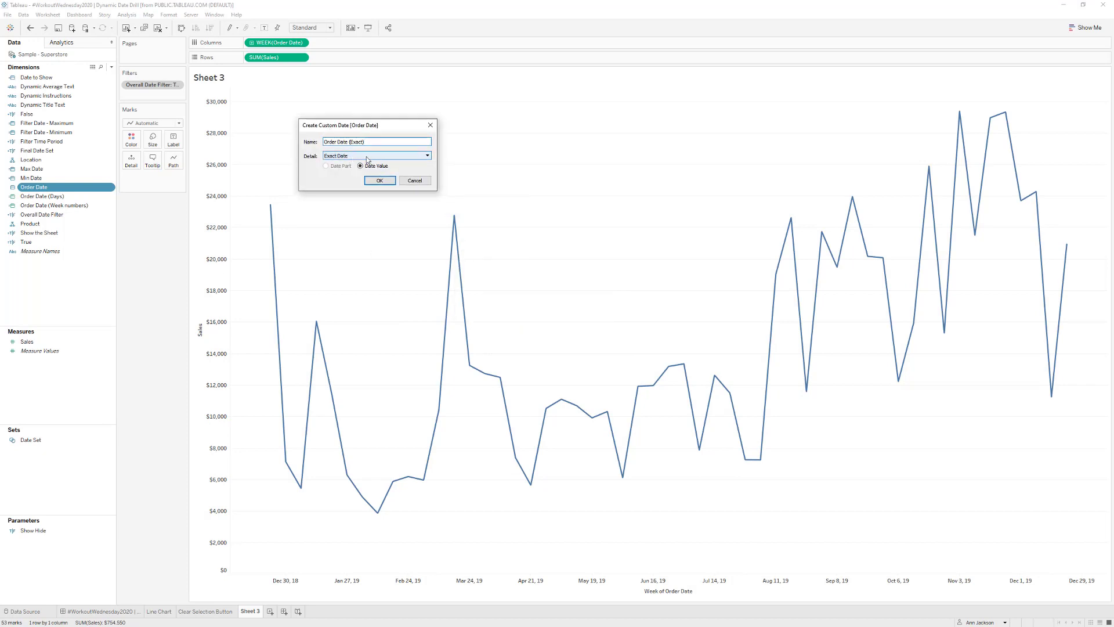
left_click(380, 156)
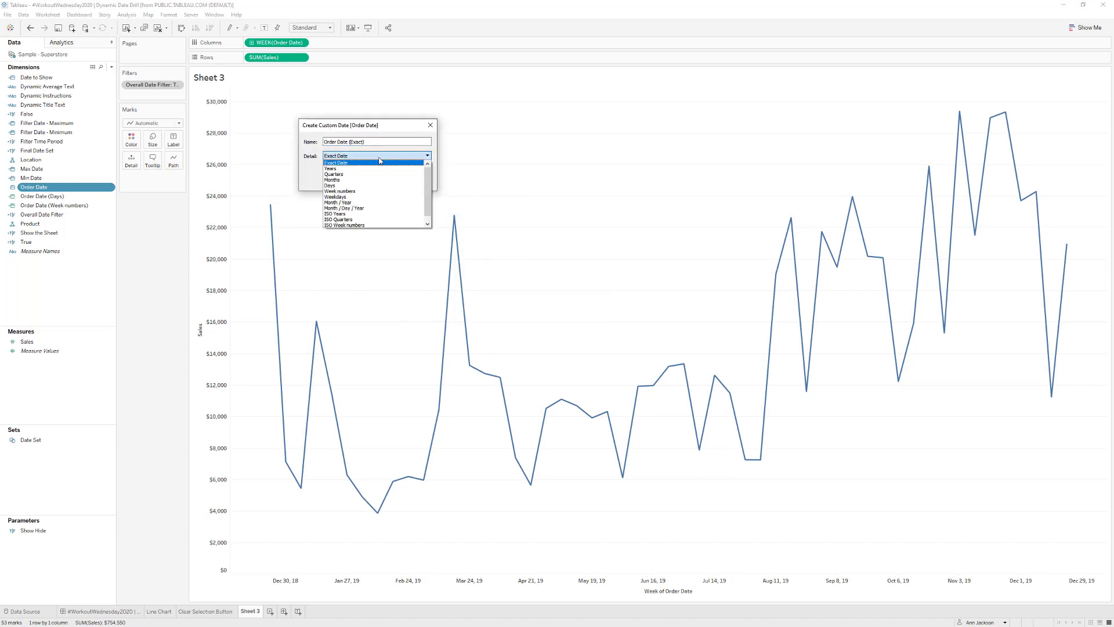
left_click(389, 191)
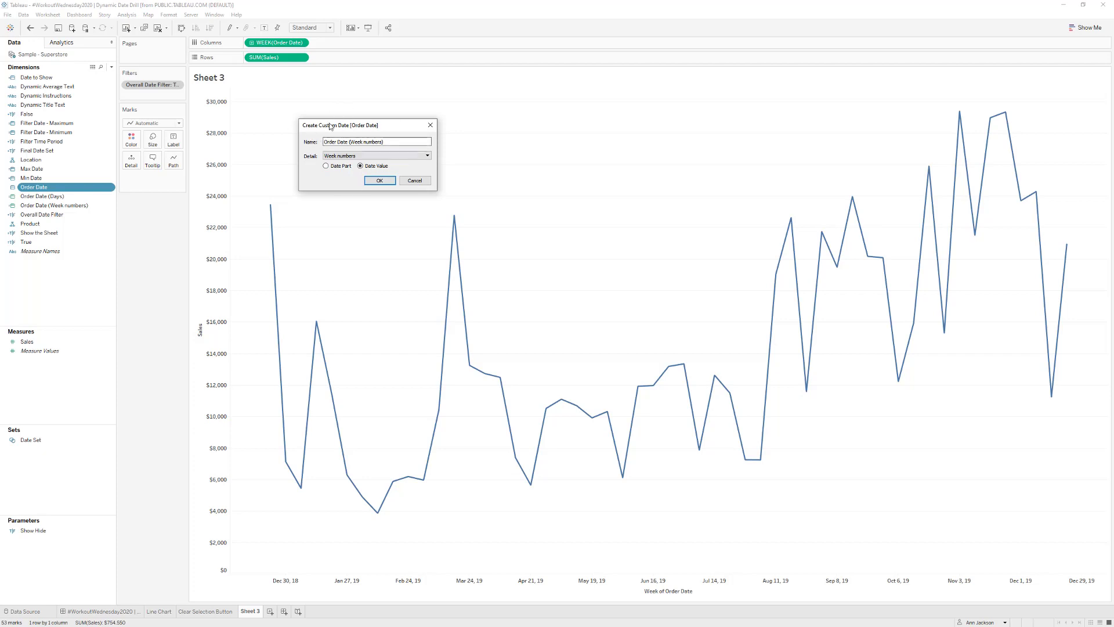
left_click(415, 181)
- Replace WEEK(Order Date) on Columns with the Order Date (Week numbers) custom date
left_click(79, 198)
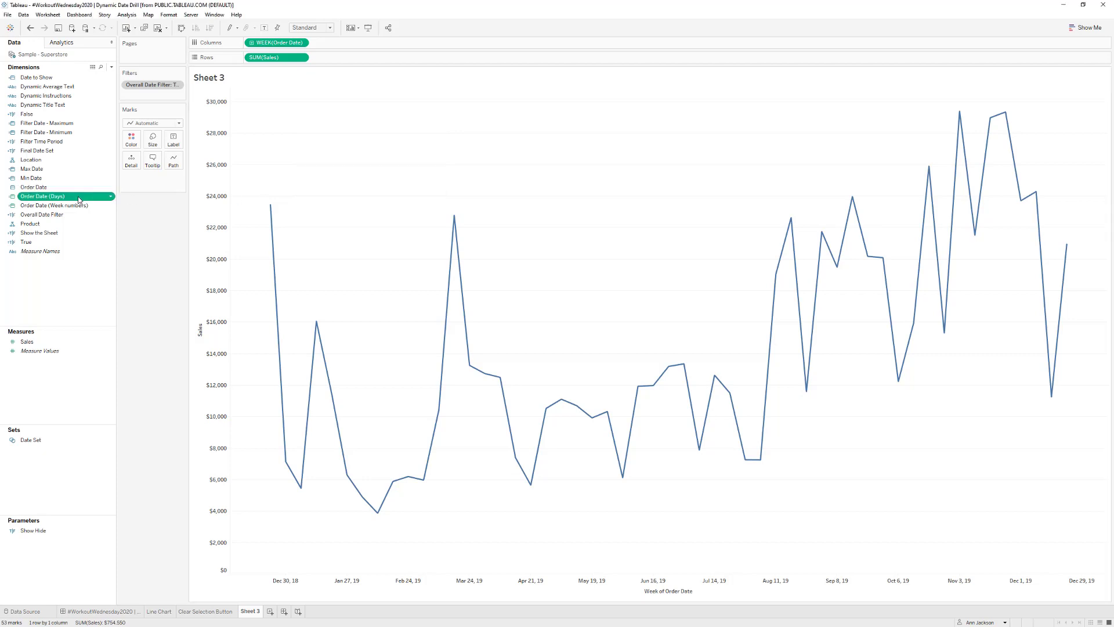
right_click(83, 198)
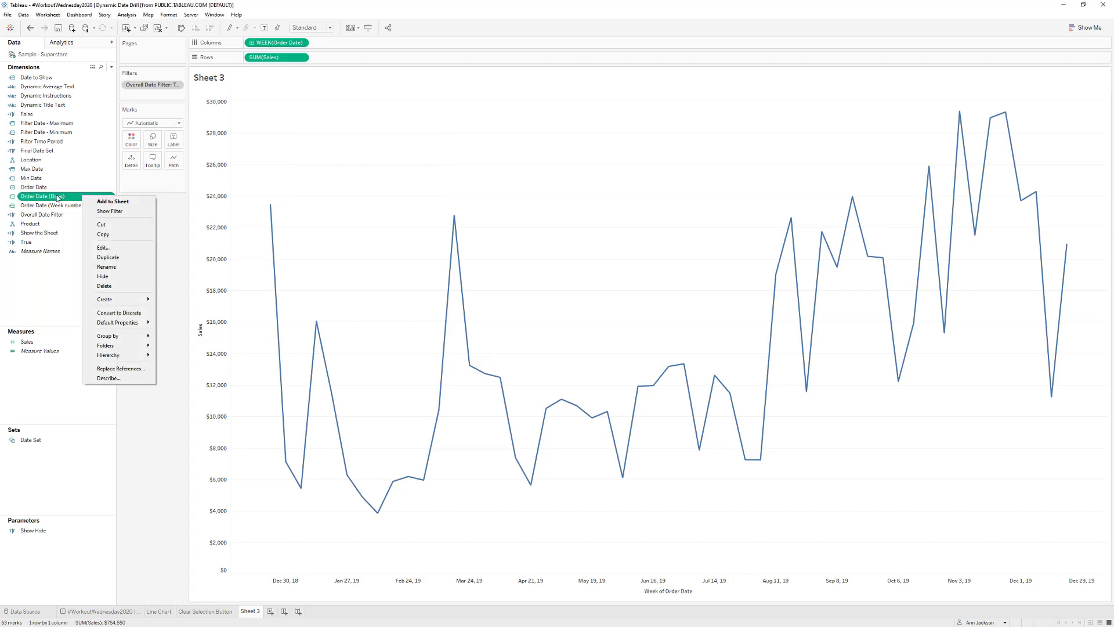
left_click(57, 198)
left_click(159, 229)
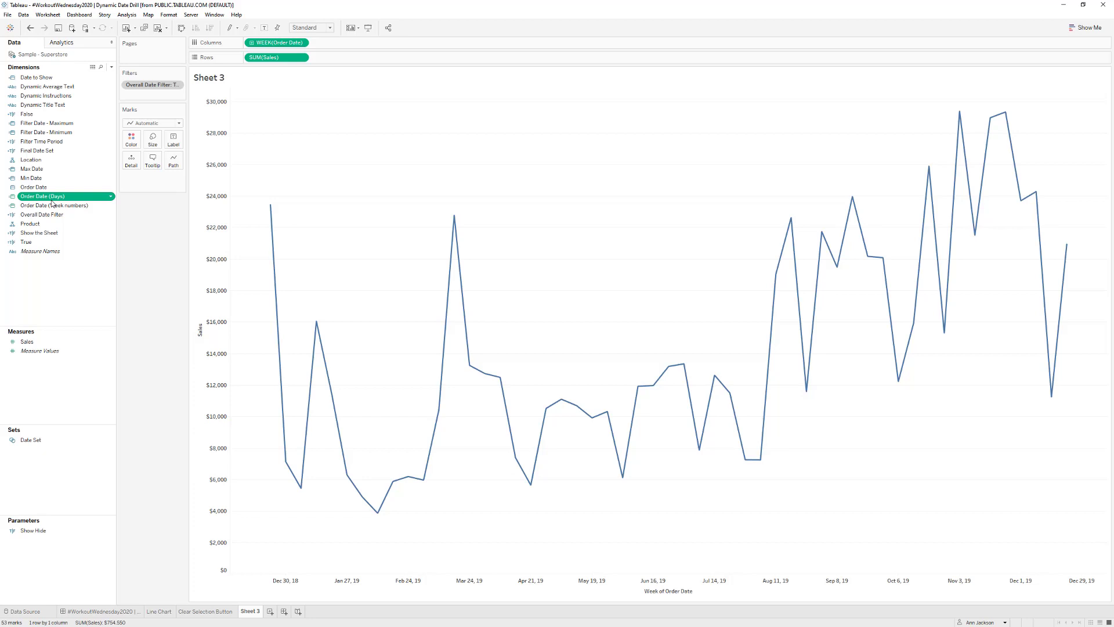
left_click_drag(52, 203, 280, 48)
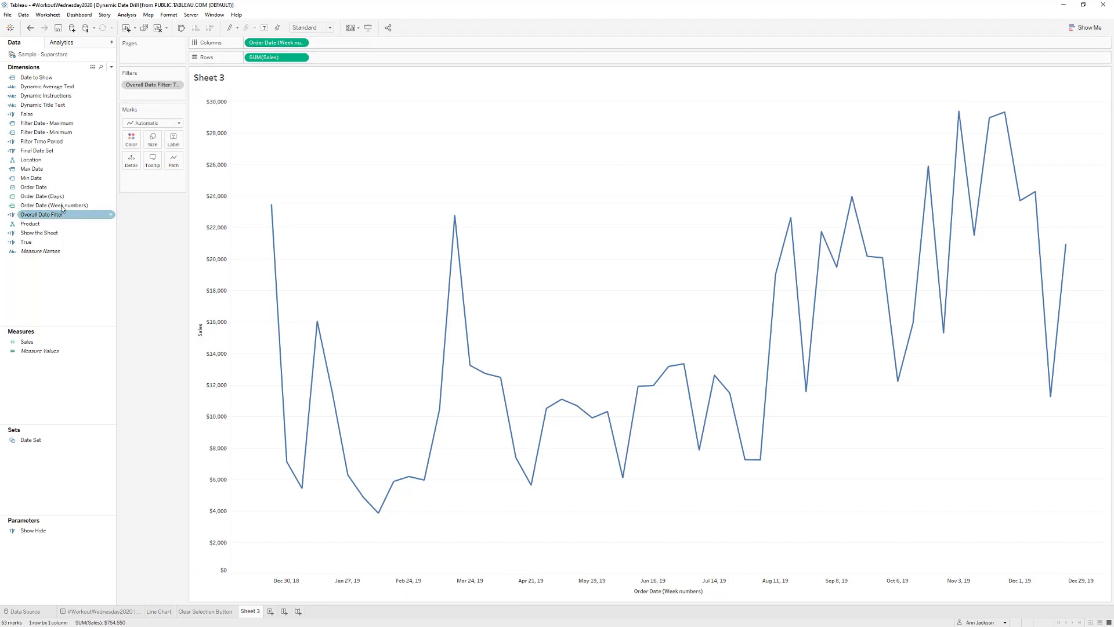
- Swap the Columns field to Order Date (Days) and back to Order Date (Week numbers)
left_click_drag(208, 106, 277, 48)
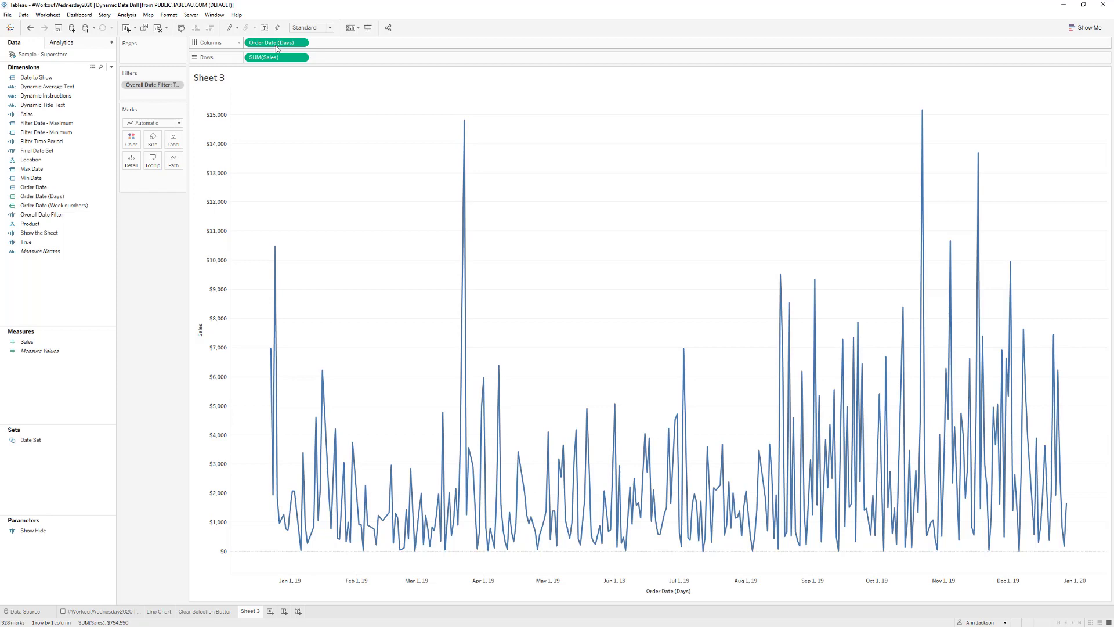
mouse_move(275, 250)
left_click_drag(68, 207, 282, 40)
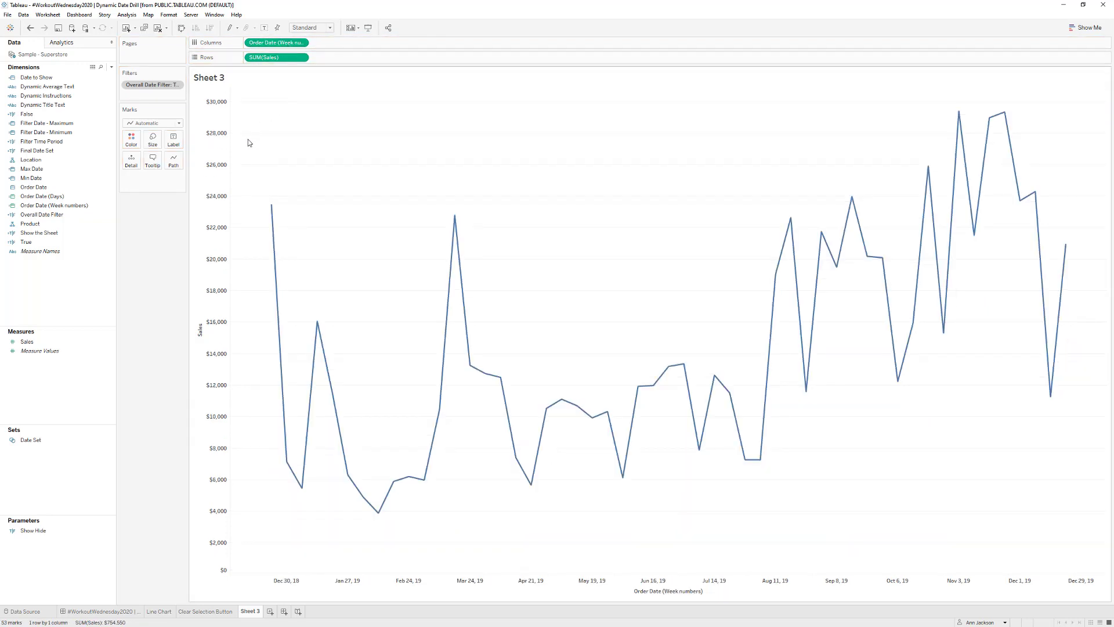
- Start creating a set from the December 23, 2018 mark on the line, cancel it and clear the mark selection
left_click(46, 442)
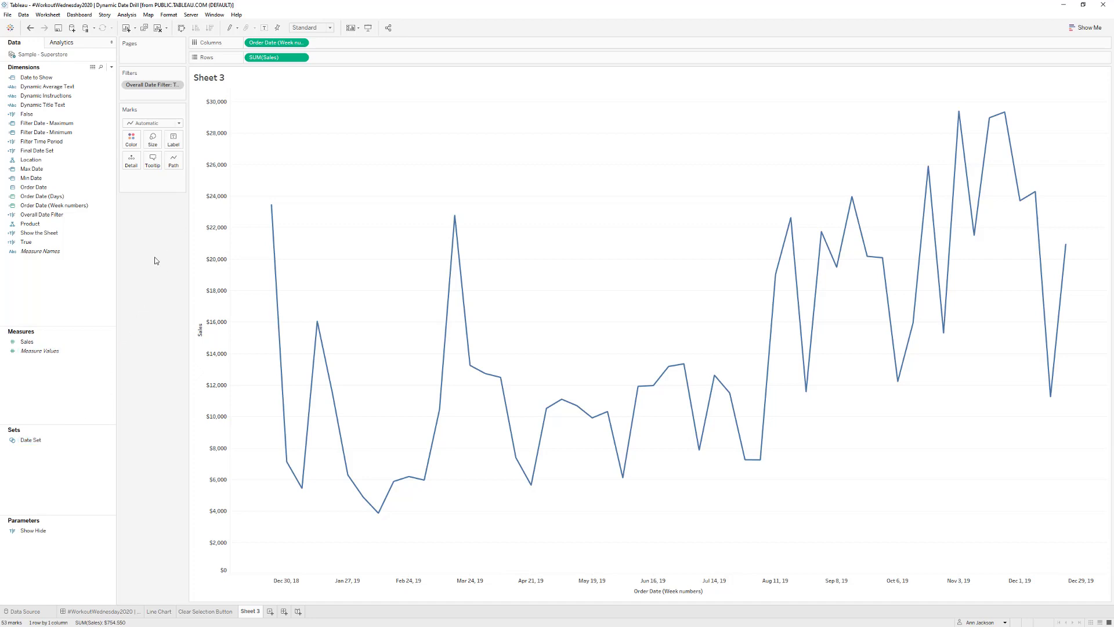
right_click(93, 207)
mouse_move(148, 314)
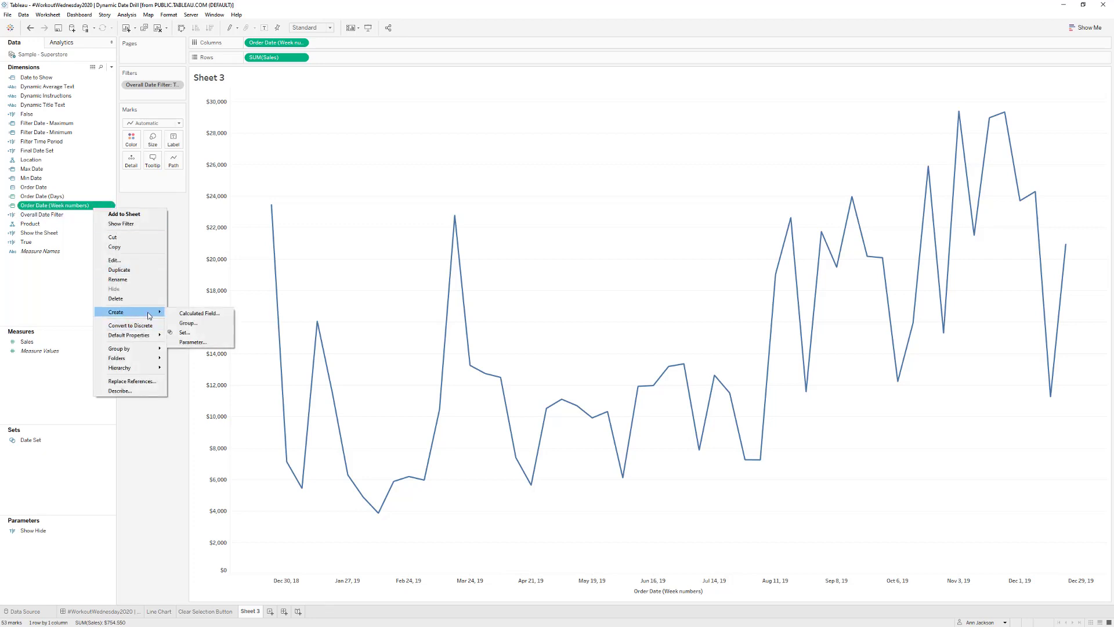
left_click(397, 163)
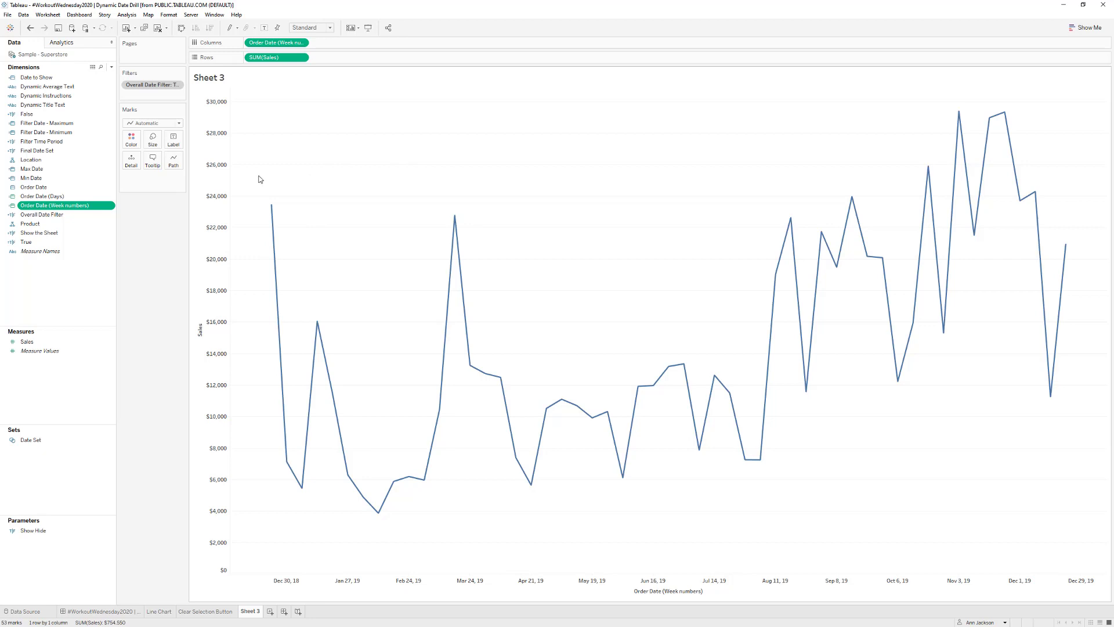
left_click_drag(260, 180, 283, 242)
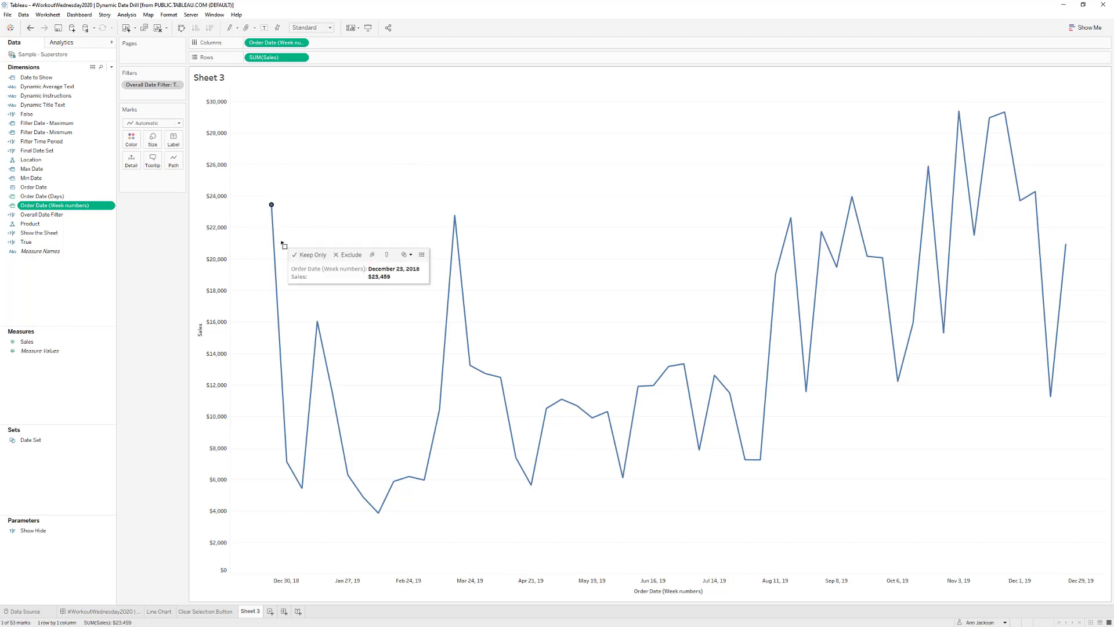
mouse_move(271, 216)
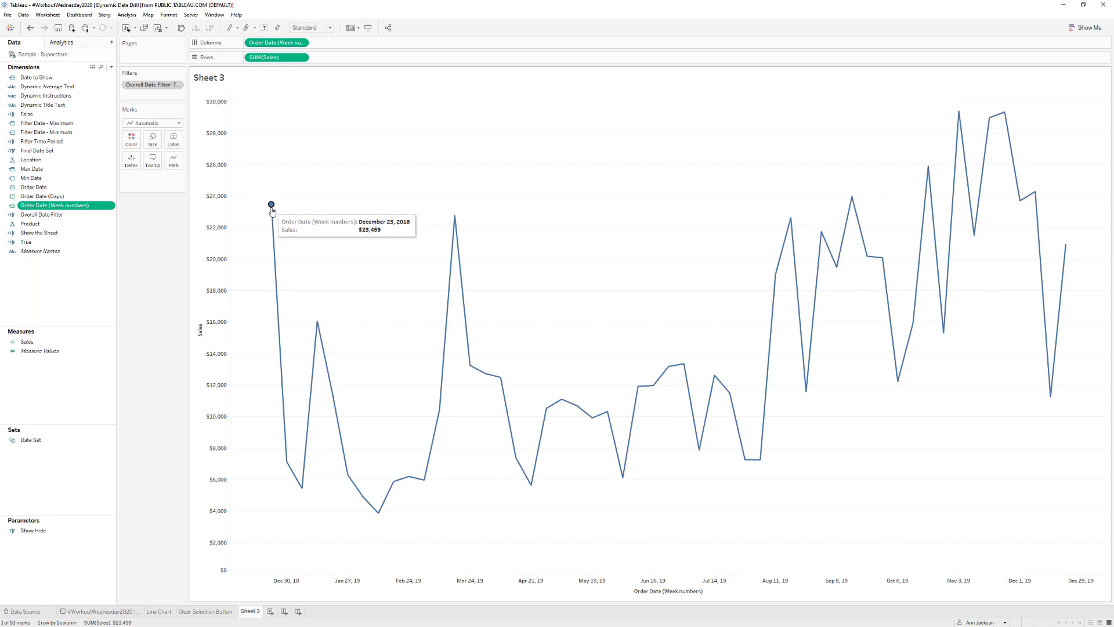
left_click(397, 208)
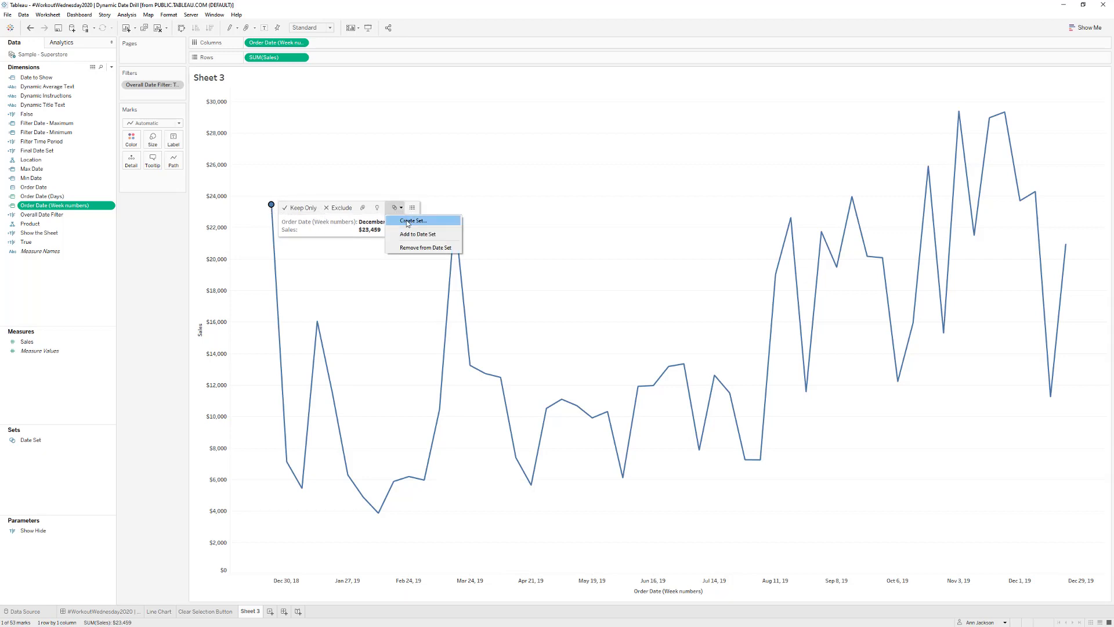
left_click(408, 221)
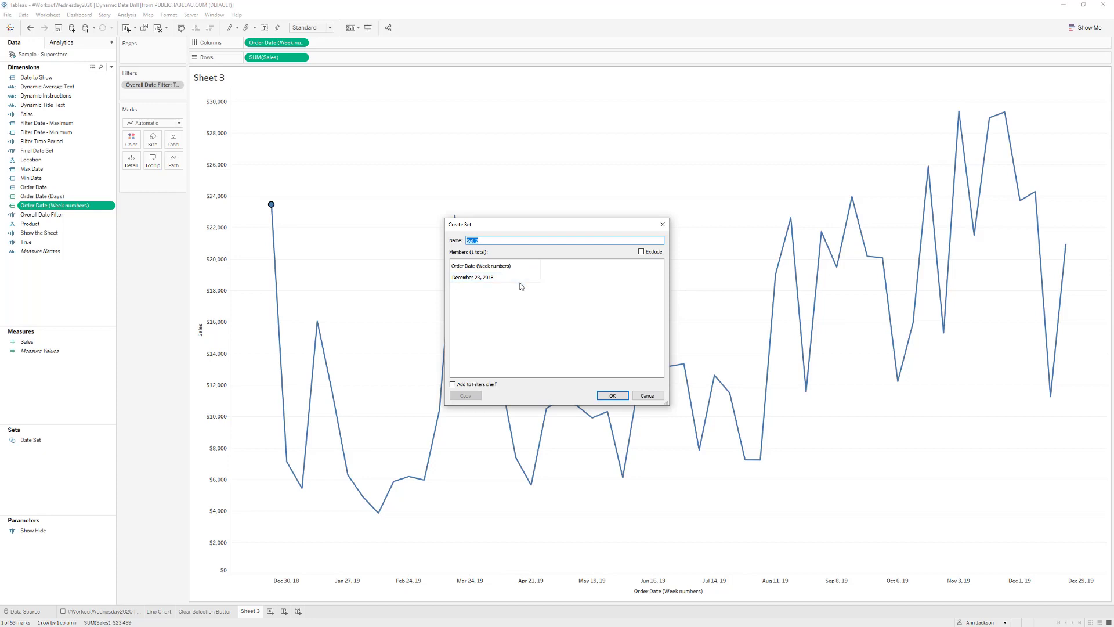
left_click(642, 397)
mouse_move(439, 357)
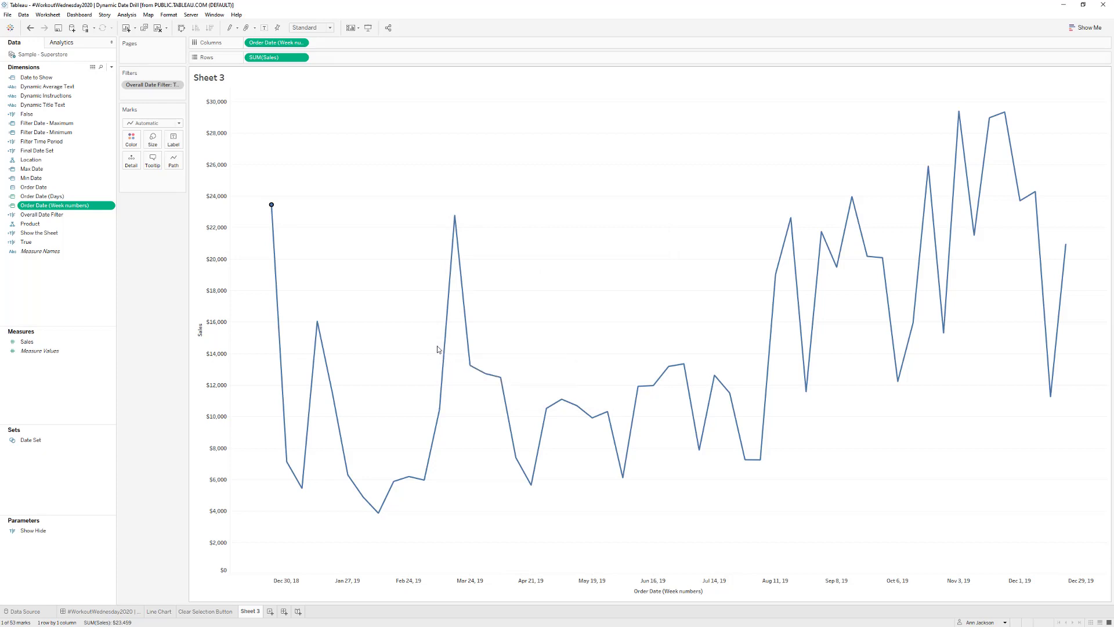
key("Escape")
- Test the drill on the #WorkoutWednesday2020 dashboard by selecting the first few weeks of the line and clearing the selection
left_click(159, 611)
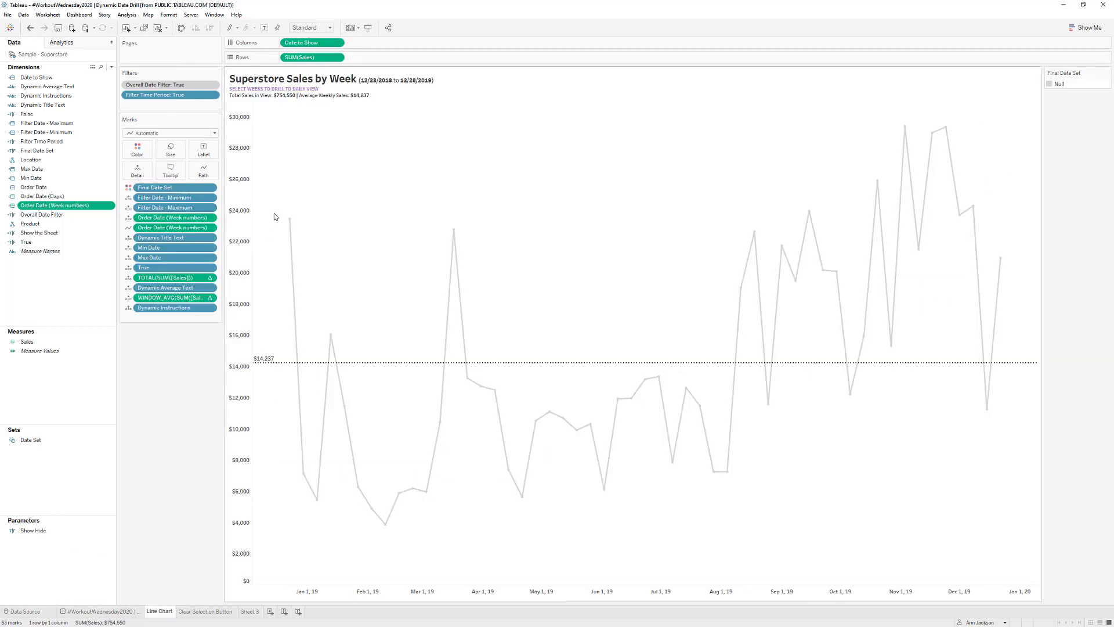
left_click(122, 611)
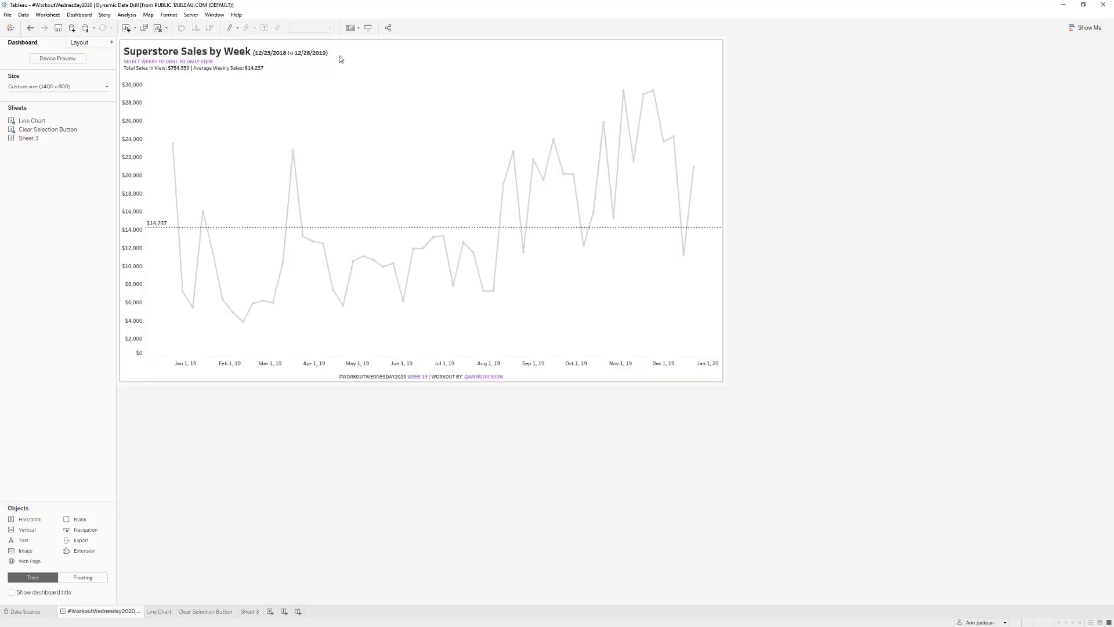
left_click_drag(153, 136, 213, 219)
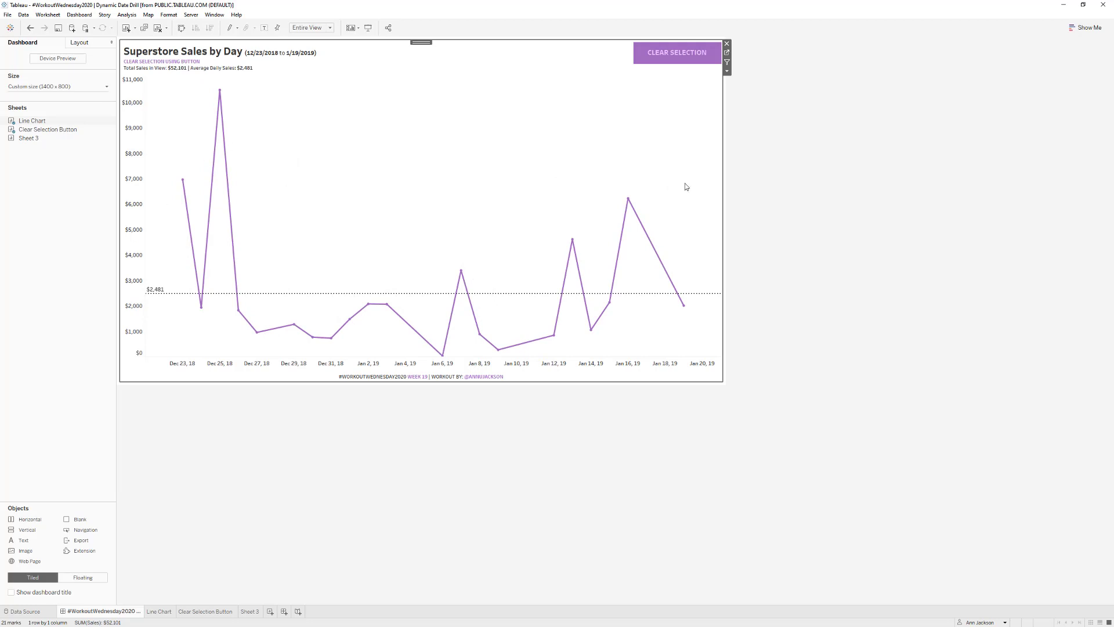
left_click(666, 55)
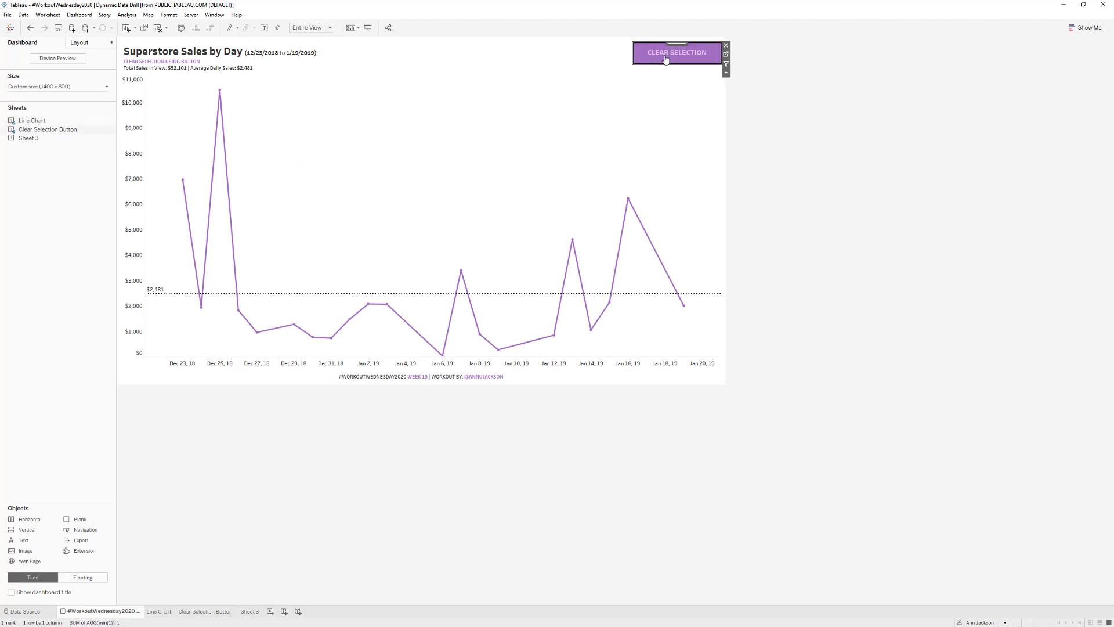
- Rename Sheet 3 as Line Chart v2
left_click(250, 611)
right_click(250, 611)
left_click(281, 503)
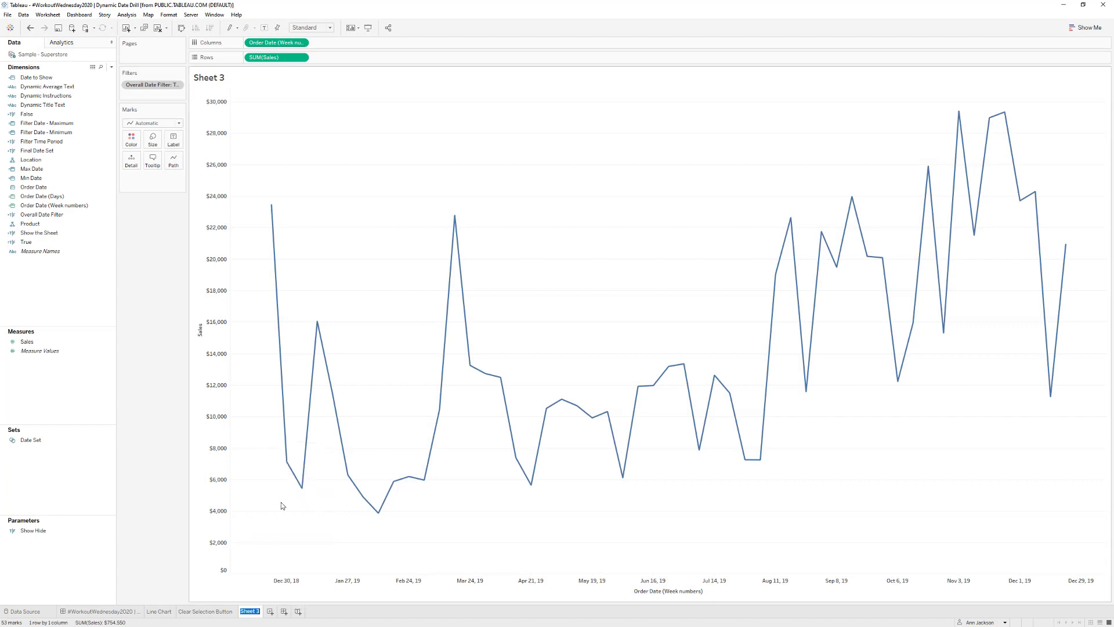
type("Line Chart v2")
key("Return")
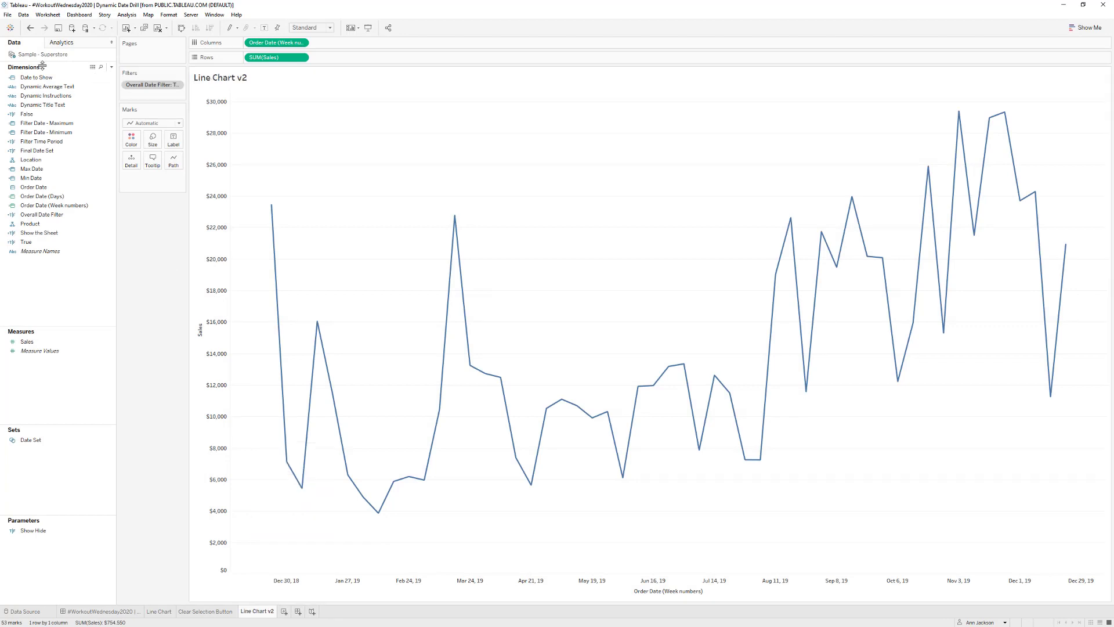
- Review the formula of the Filter Date - Minimum calculation and close it without changes
left_click_drag(116, 208, 129, 212)
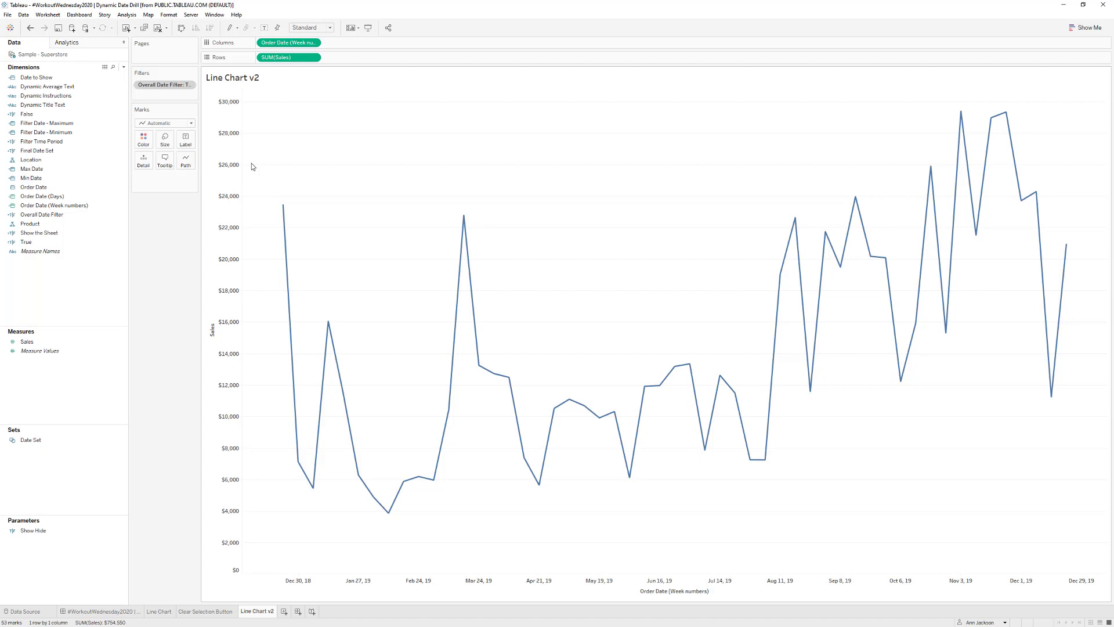
left_click(88, 178)
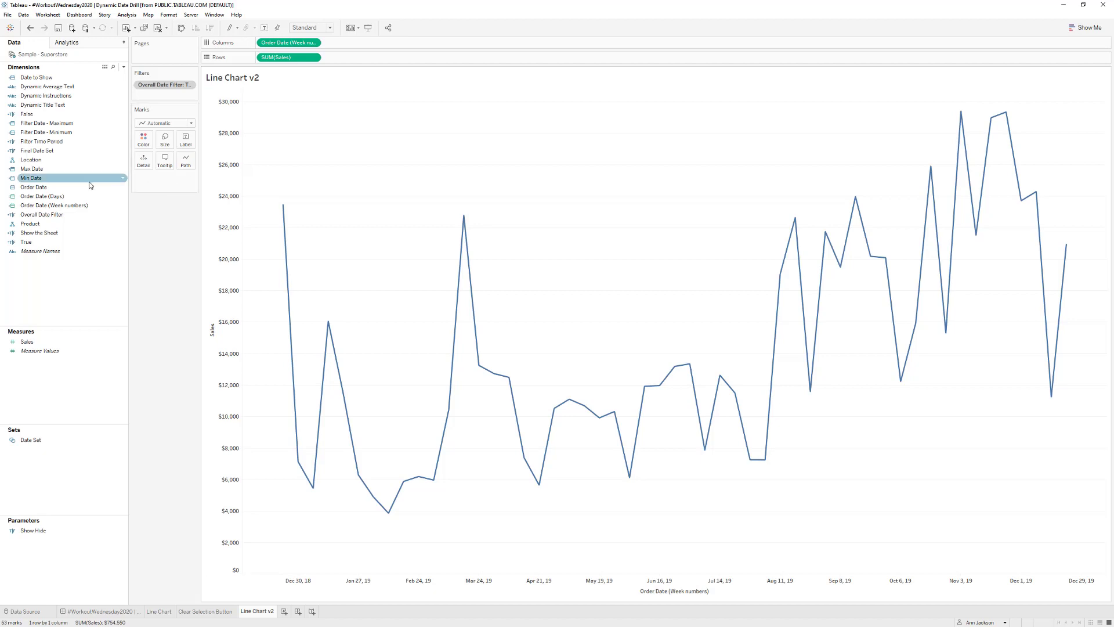
left_click(57, 134)
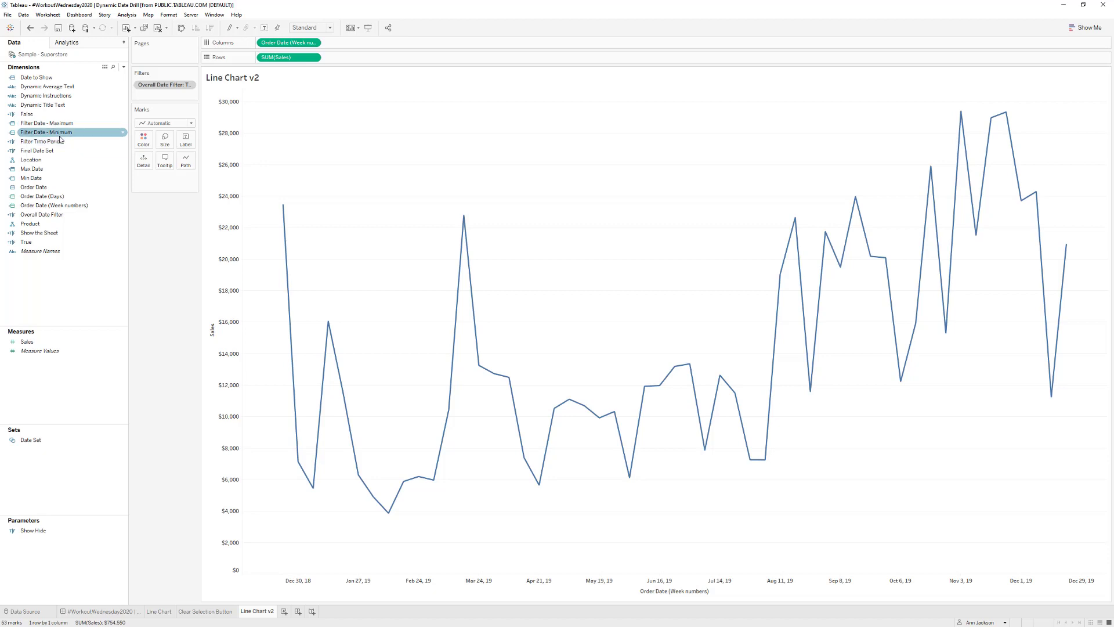
right_click(60, 140)
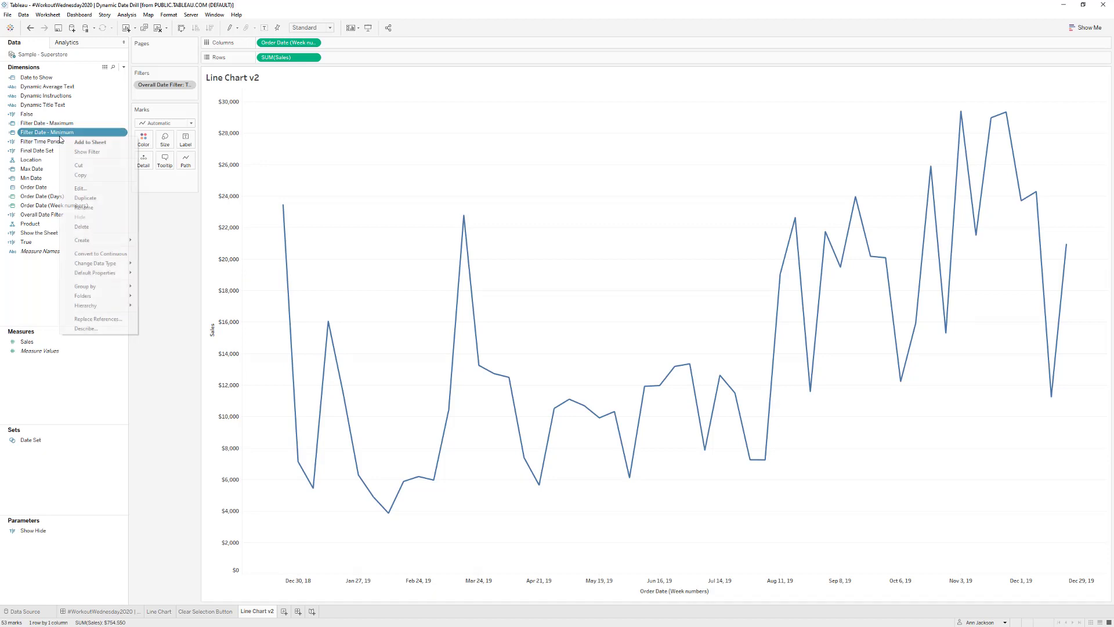
left_click(87, 188)
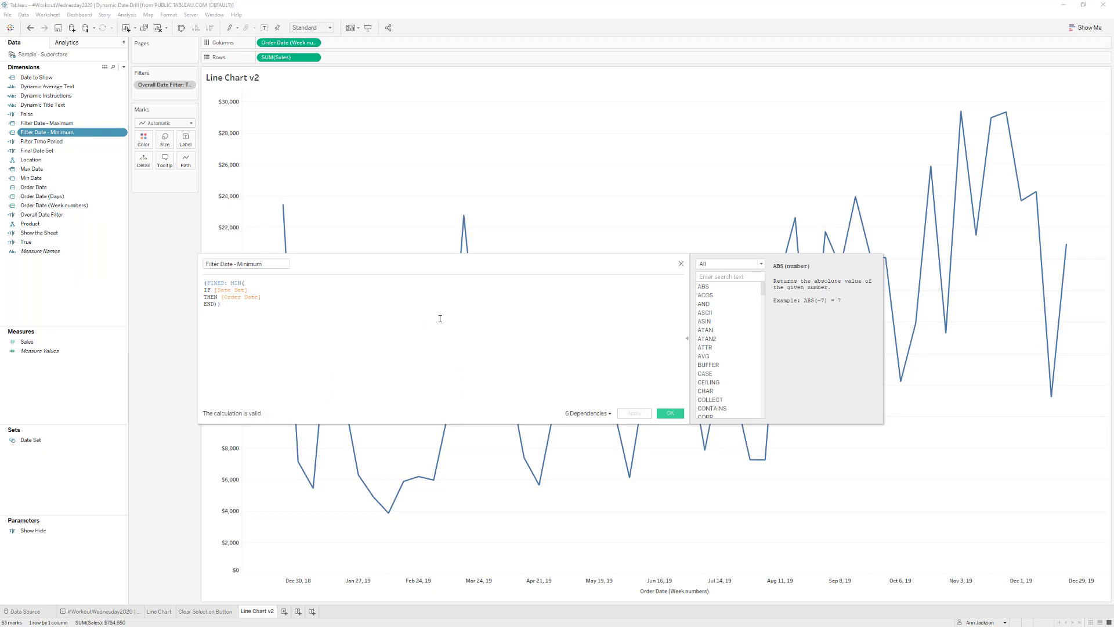
scroll(438, 321, "up", 3)
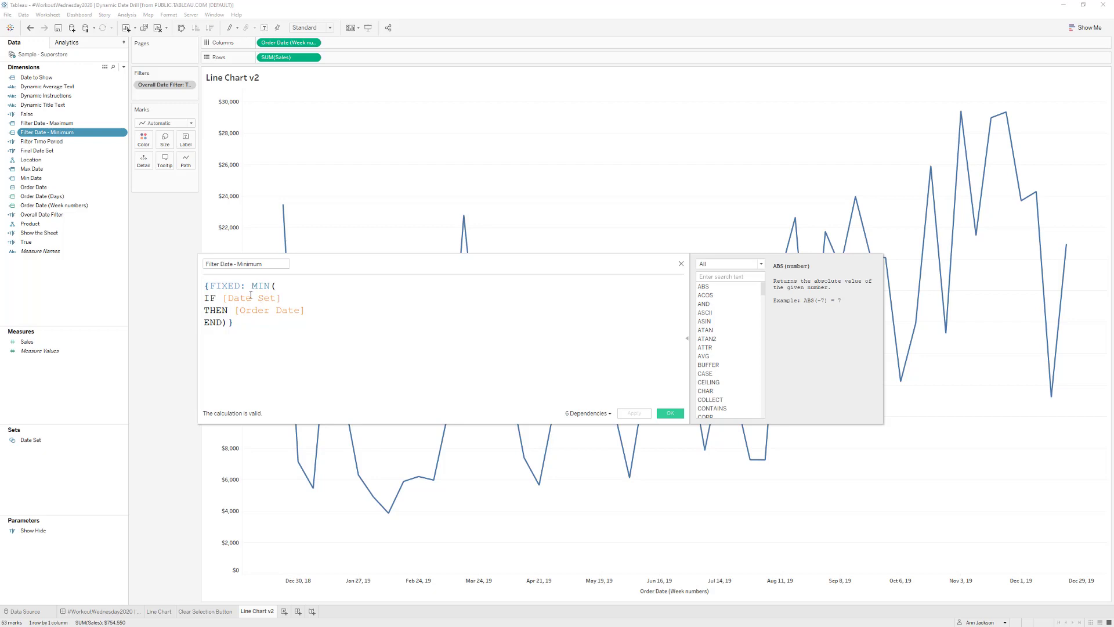
left_click(251, 285)
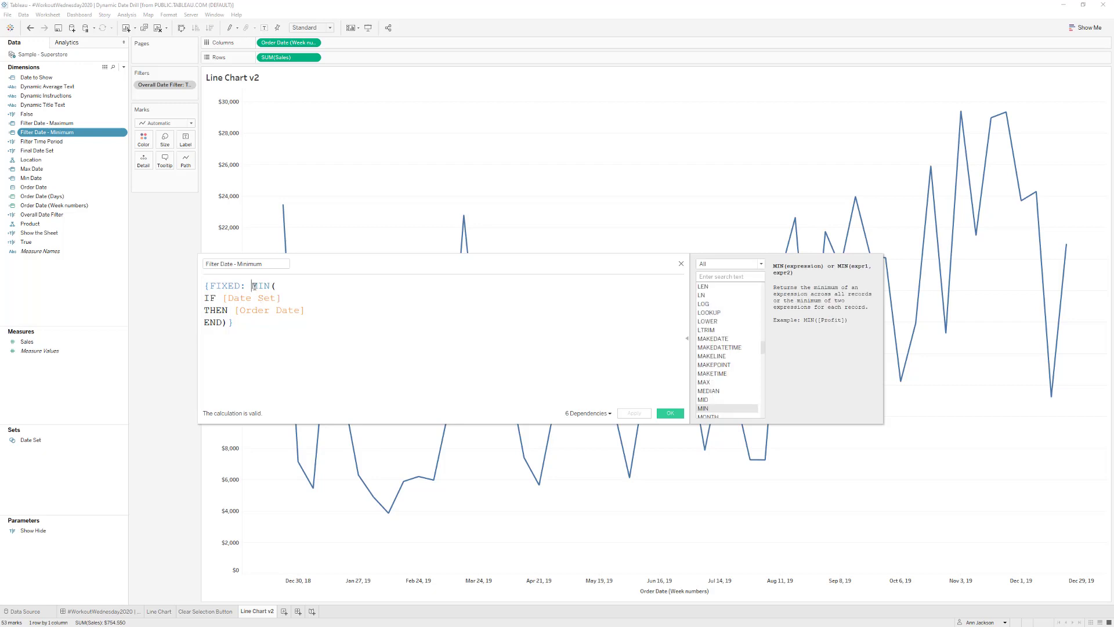
left_click(680, 411)
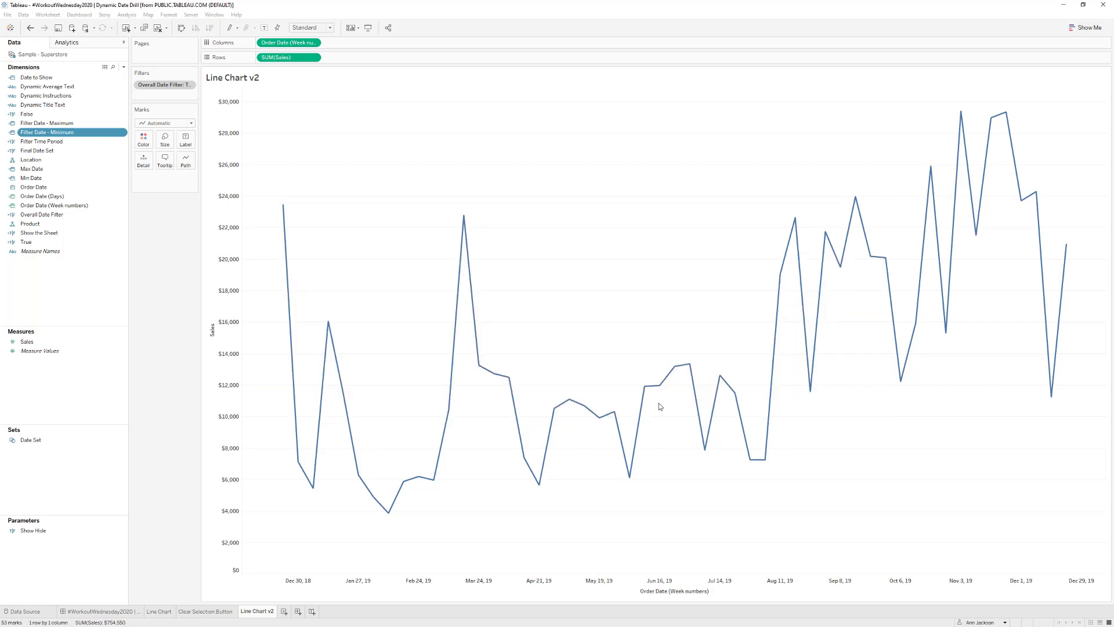
- Select the December 23, 2018 mark together with the January 2019 peak on the line chart
left_click_drag(318, 349, 350, 362)
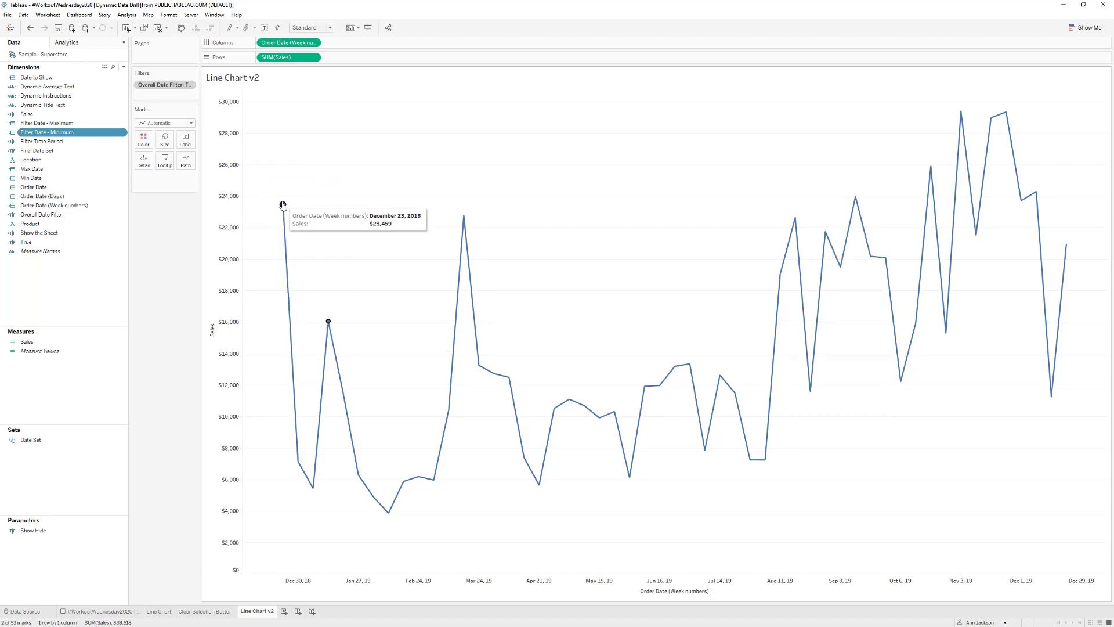
mouse_move(327, 325)
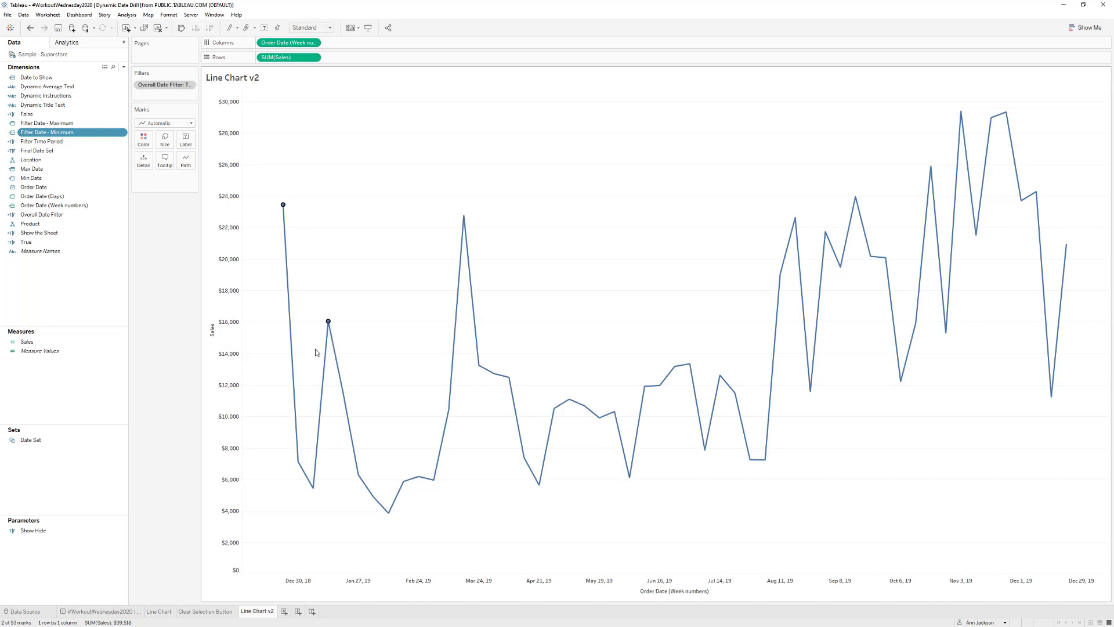
- Clear the mark selection, then review the formula of the Filter Date - Maximum calculation and close it without changes
left_click(342, 262)
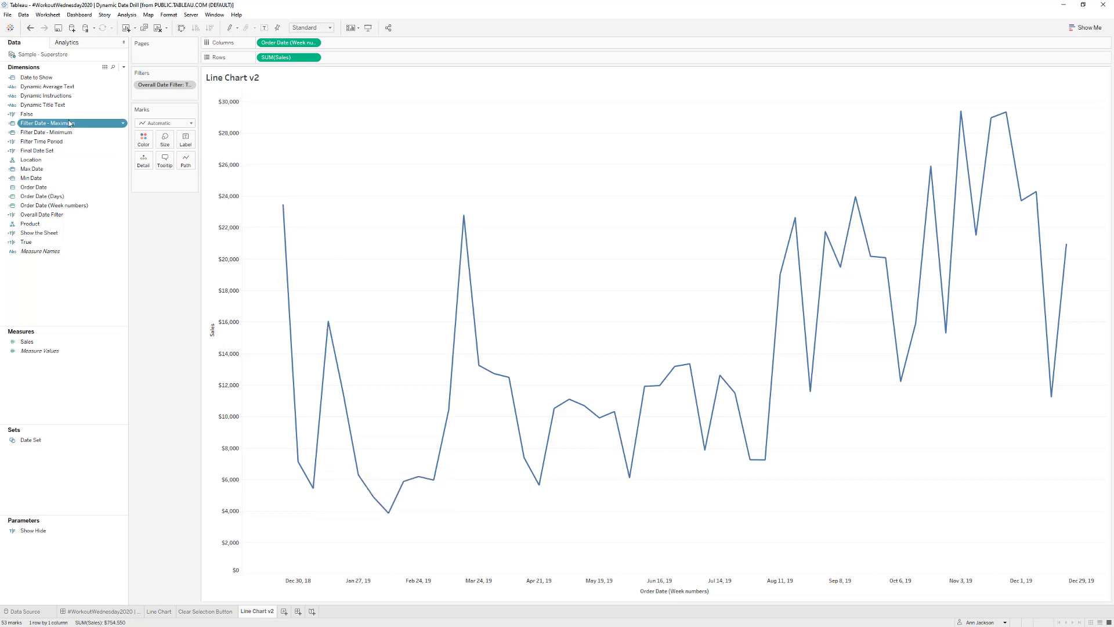
right_click(69, 122)
left_click(89, 172)
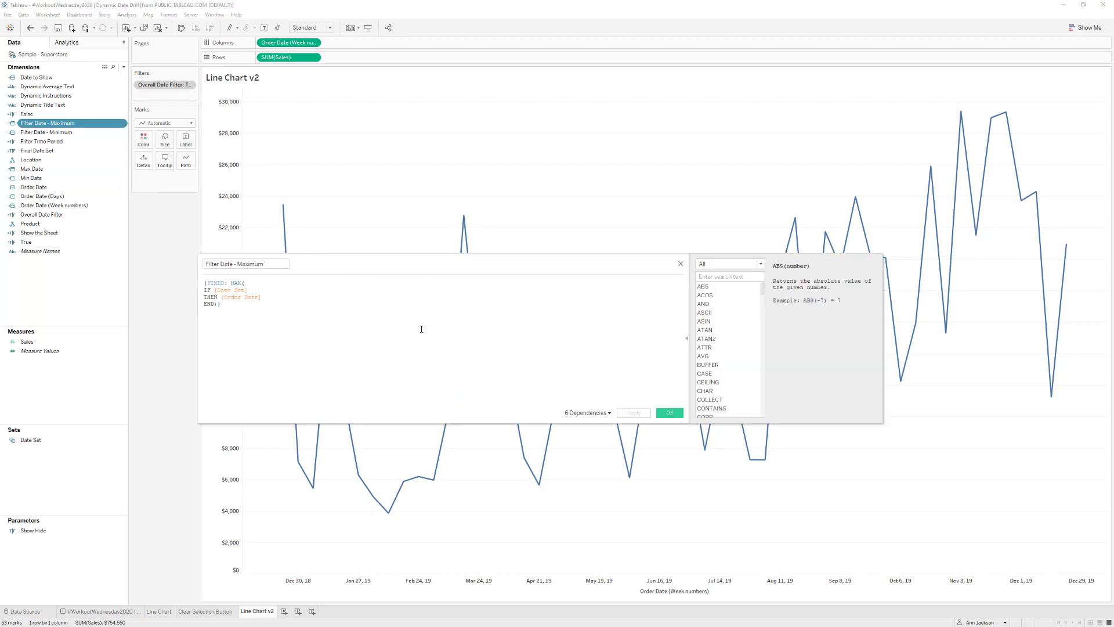
scroll(421, 328, "up", 3)
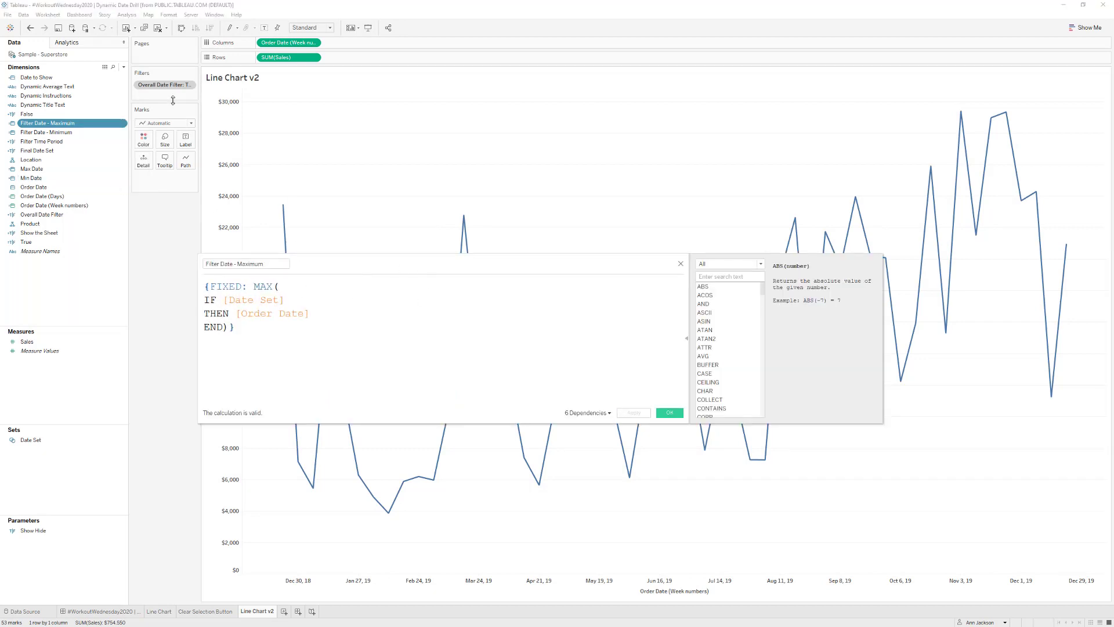
left_click(681, 265)
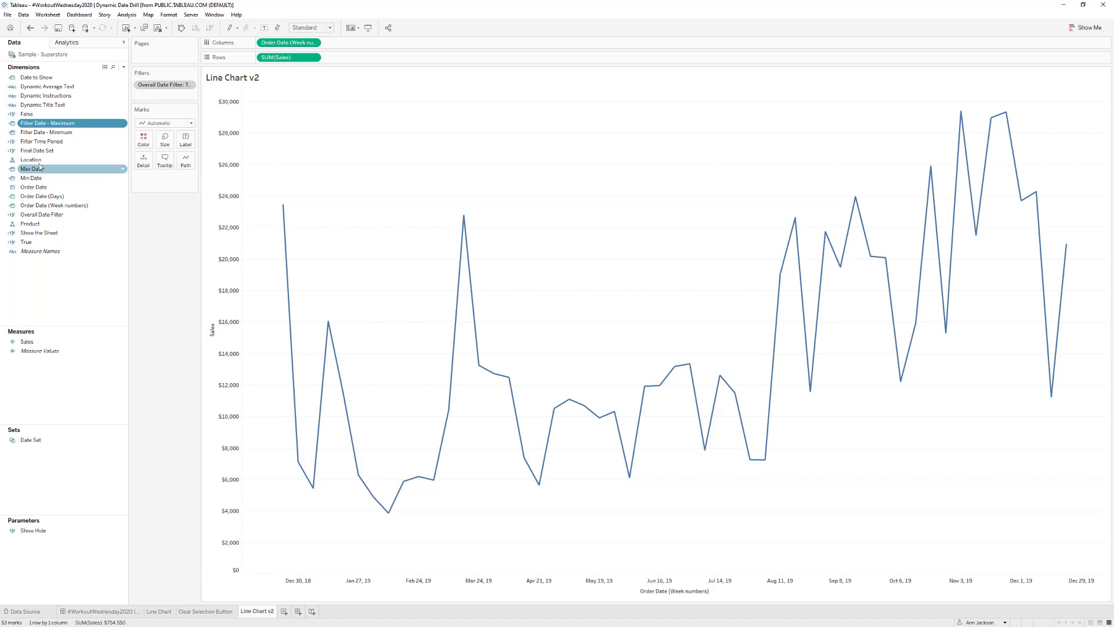
- Review the Filter Time Period formula, including its references to the minimum and maximum filter dates, and close it without changes
right_click(54, 143)
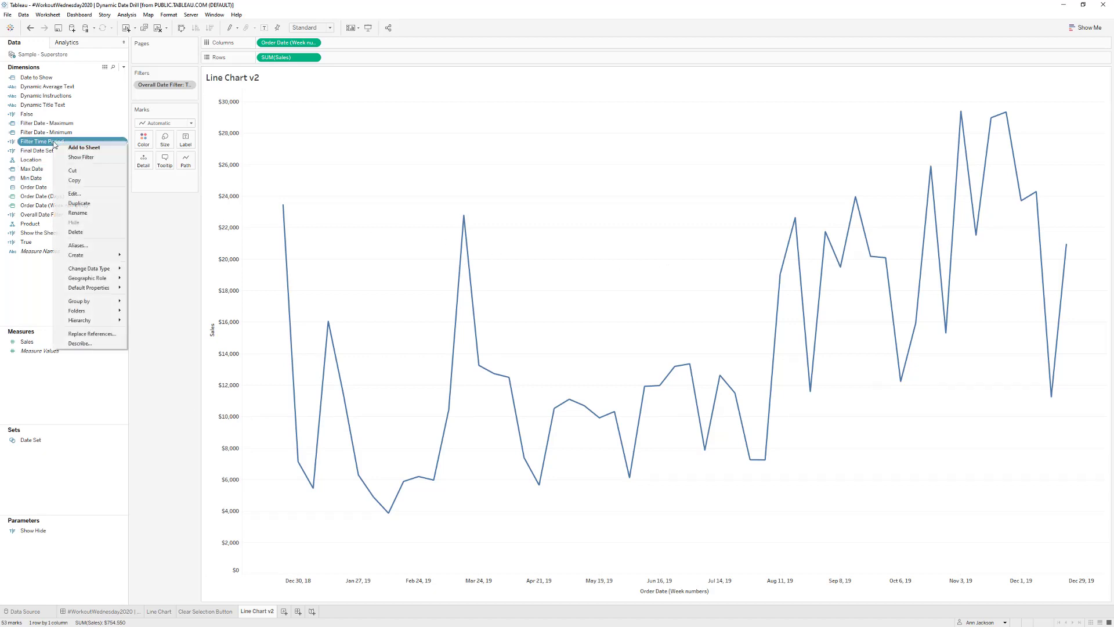
left_click(99, 194)
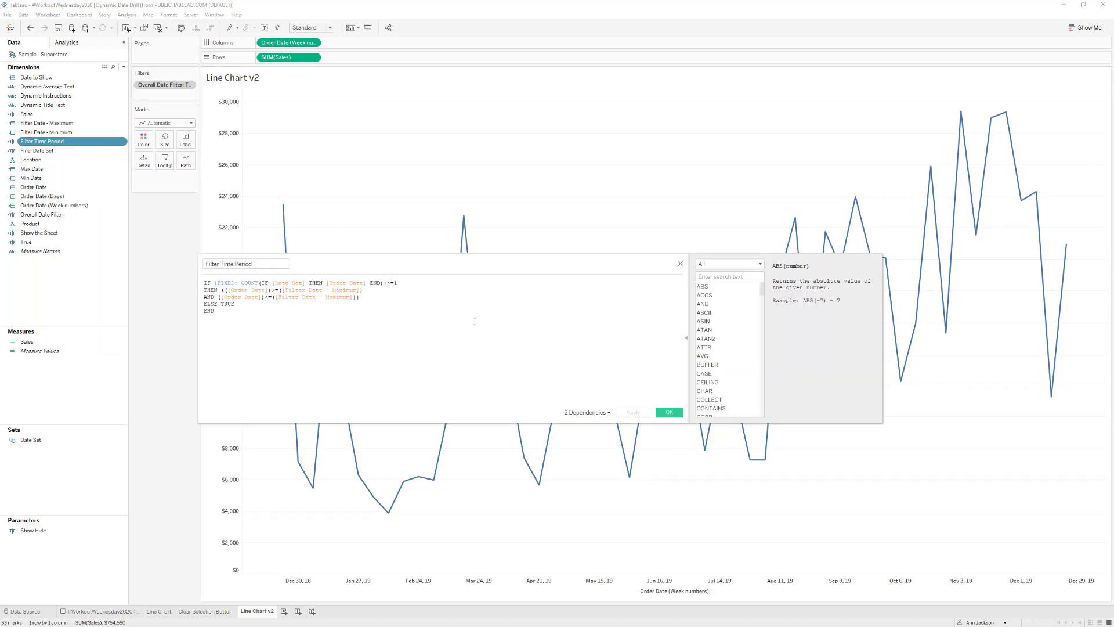
scroll(474, 321, "up", 4)
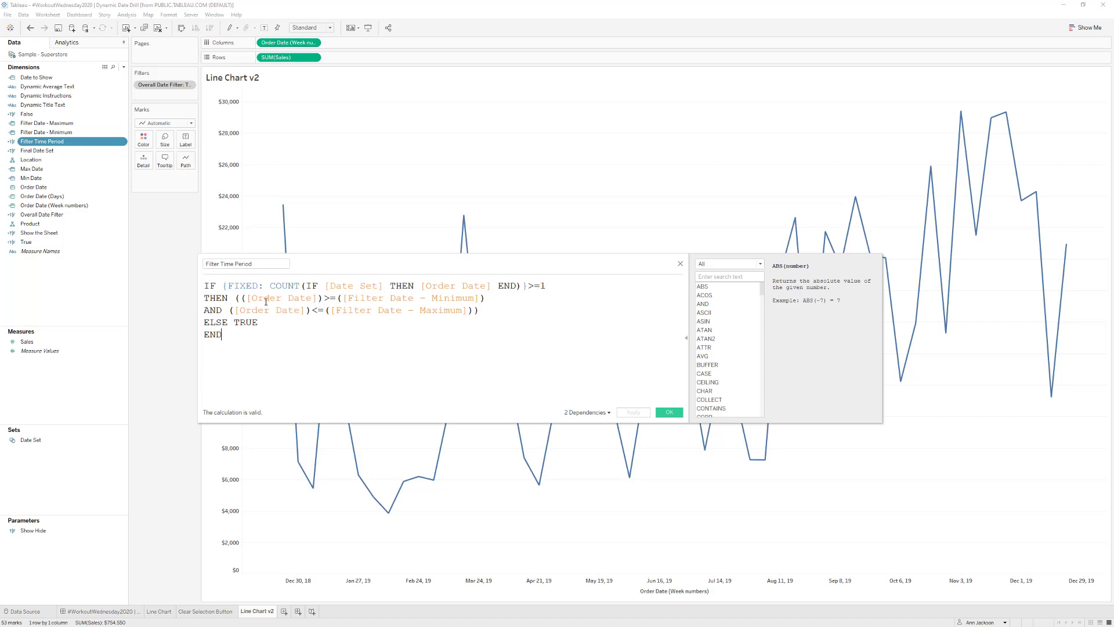
left_click(447, 302)
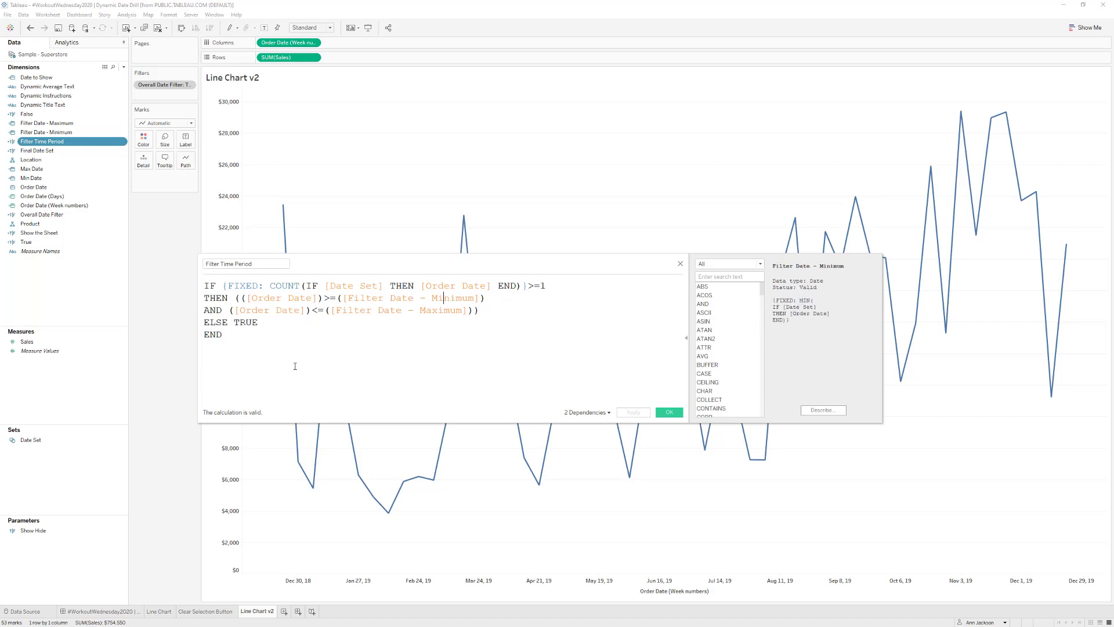
left_click(388, 310)
left_click(677, 265)
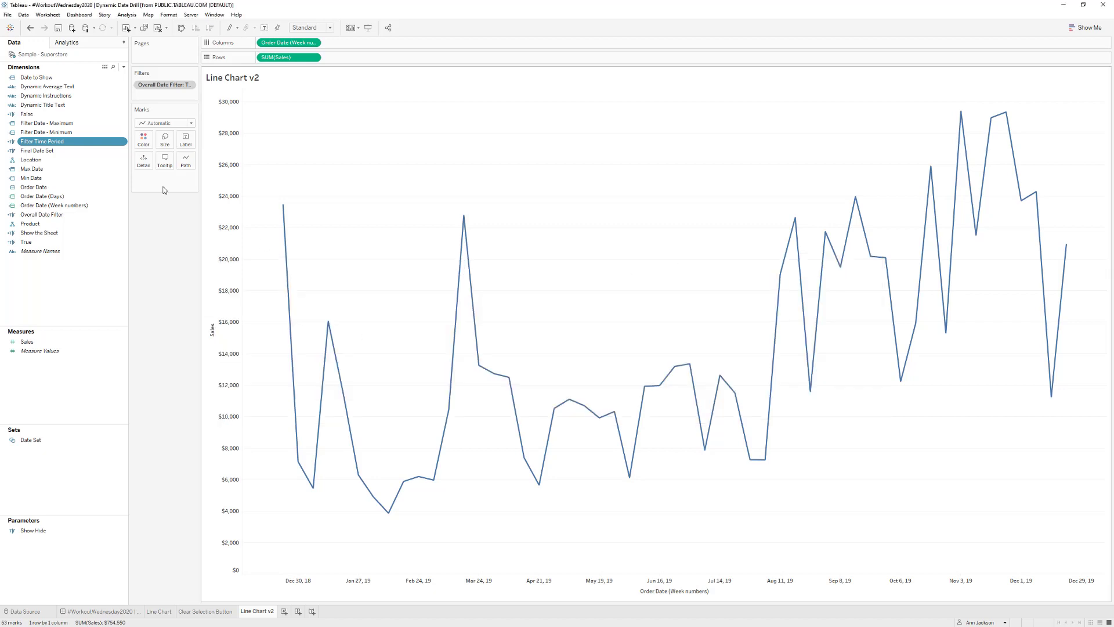
- Filter Line Chart v2 by Filter Time Period, keeping only the value True
left_click_drag(41, 141, 167, 96)
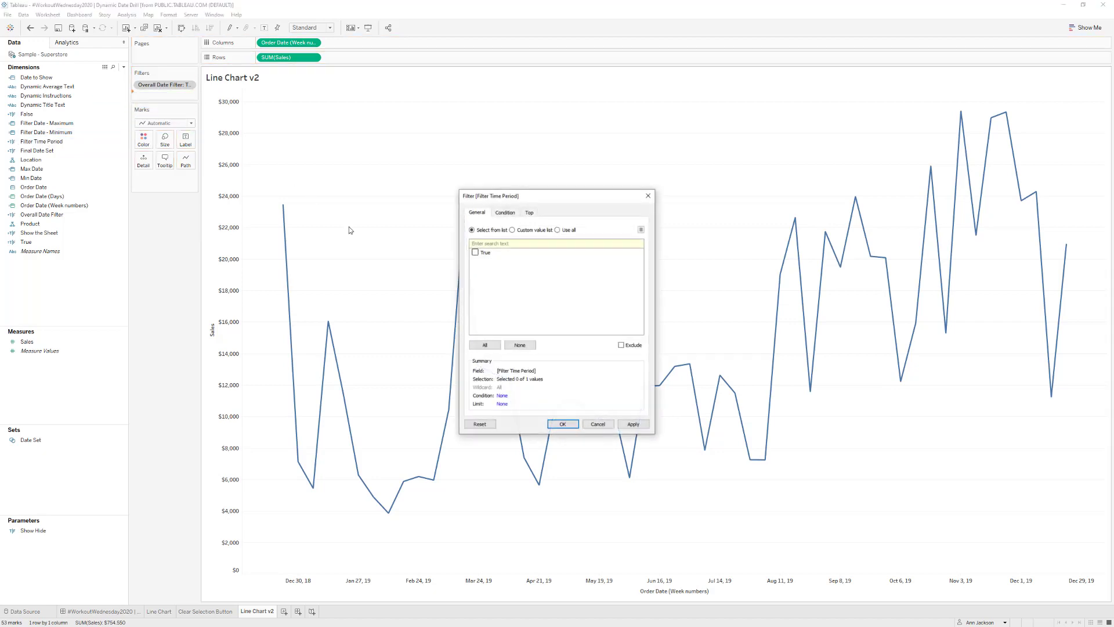
left_click(475, 251)
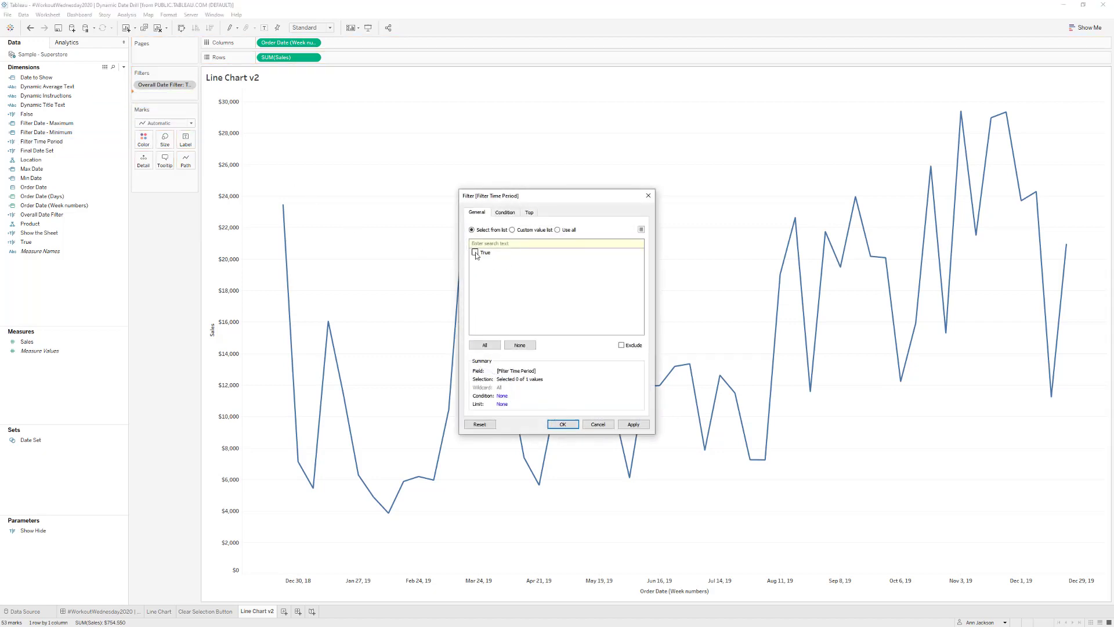
left_click(634, 424)
left_click(562, 424)
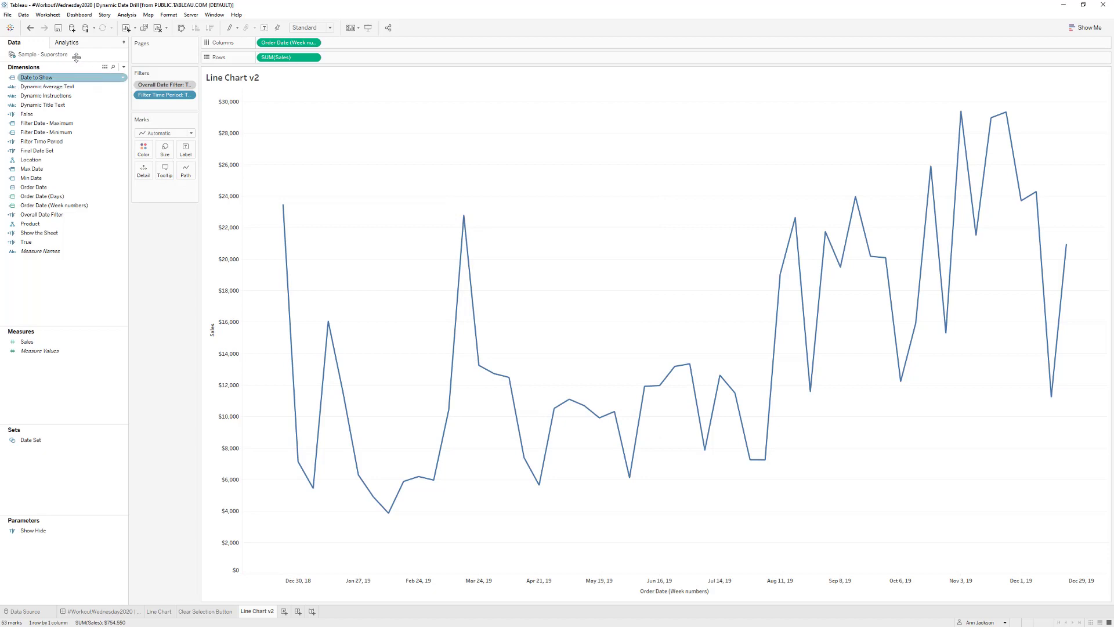
- Add a set action named Change Date Set targeting Date Set, run on Select, that removes all values from the set when the selection clears
left_click(48, 15)
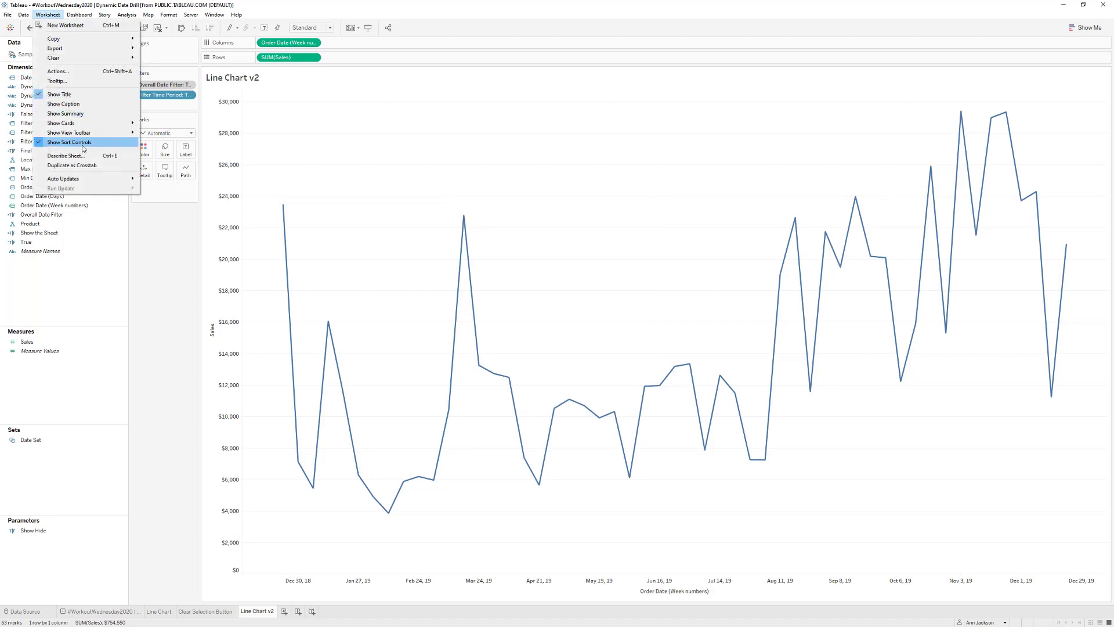
left_click(64, 71)
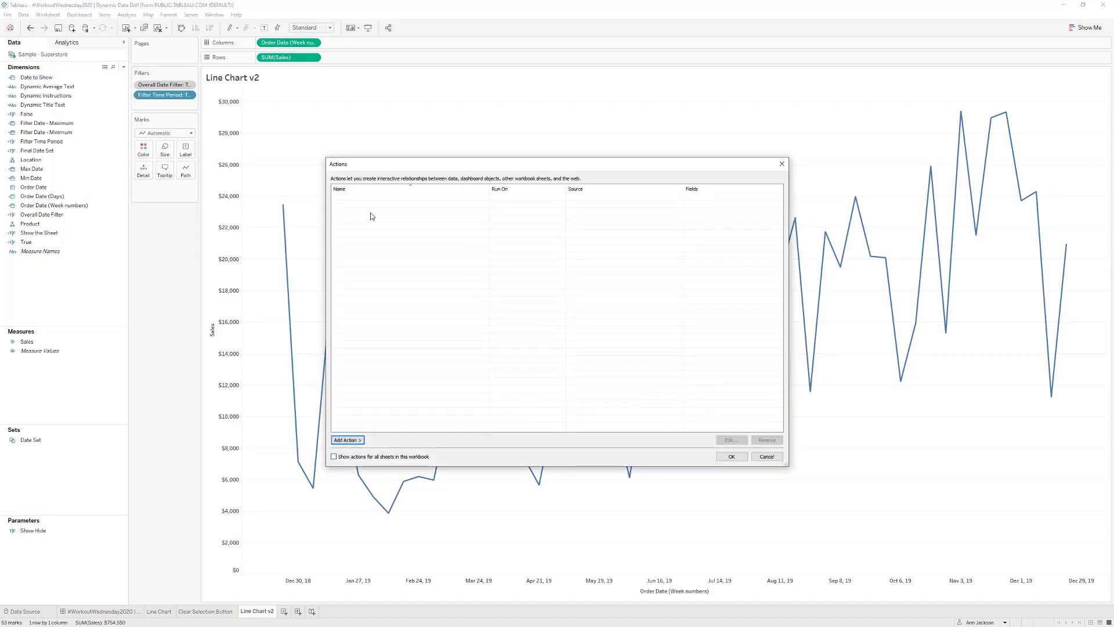
left_click(347, 439)
left_click(402, 488)
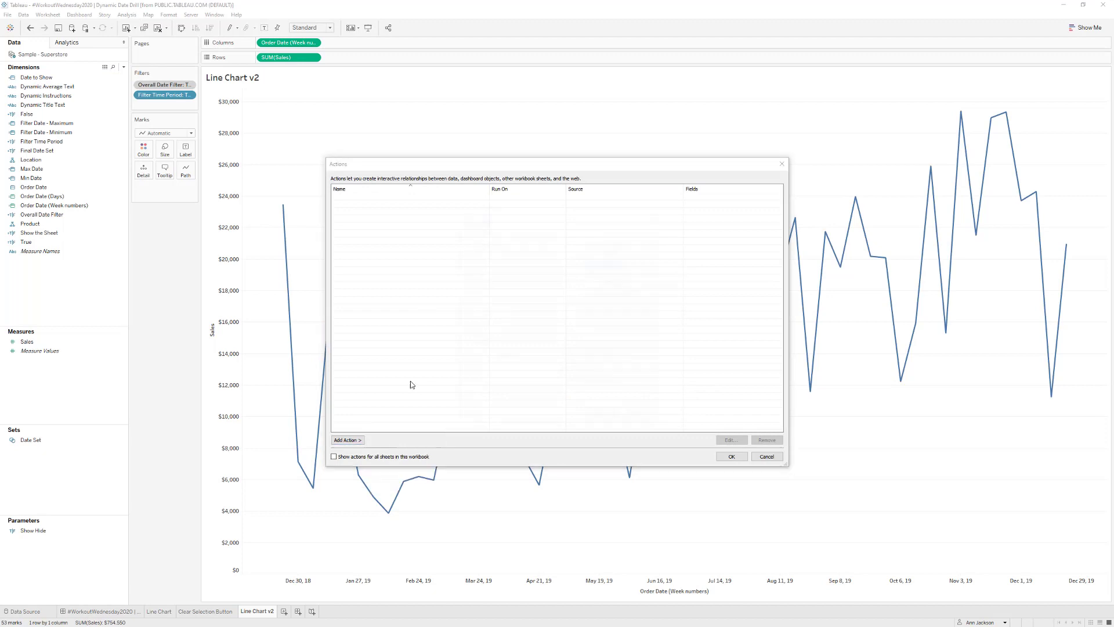
type("Chan")
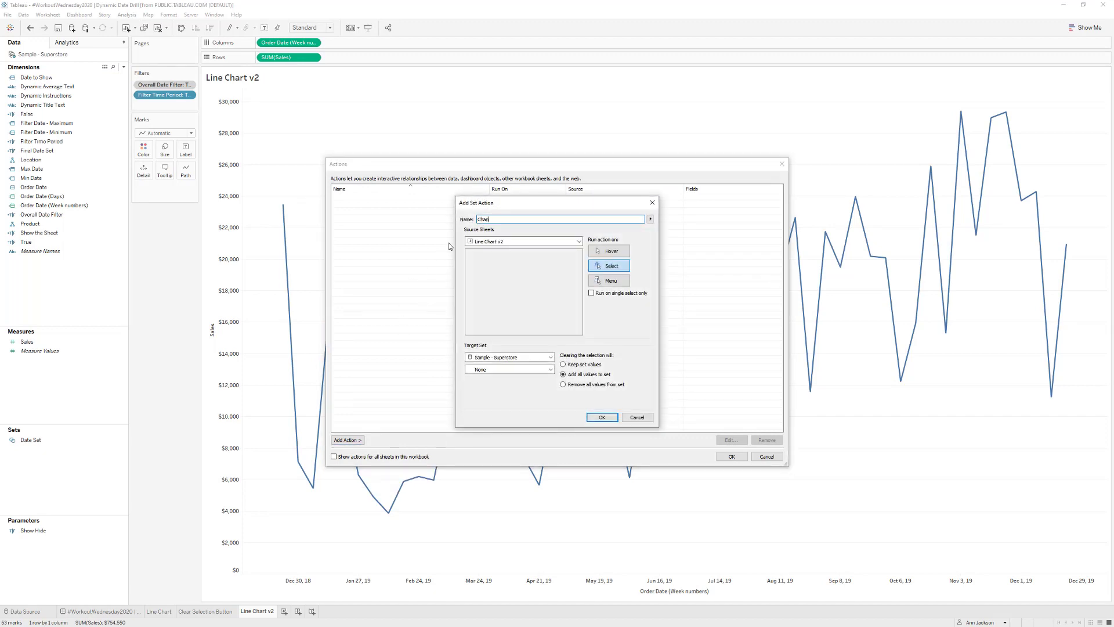
type("ge Date Set")
left_click(549, 369)
left_click(521, 386)
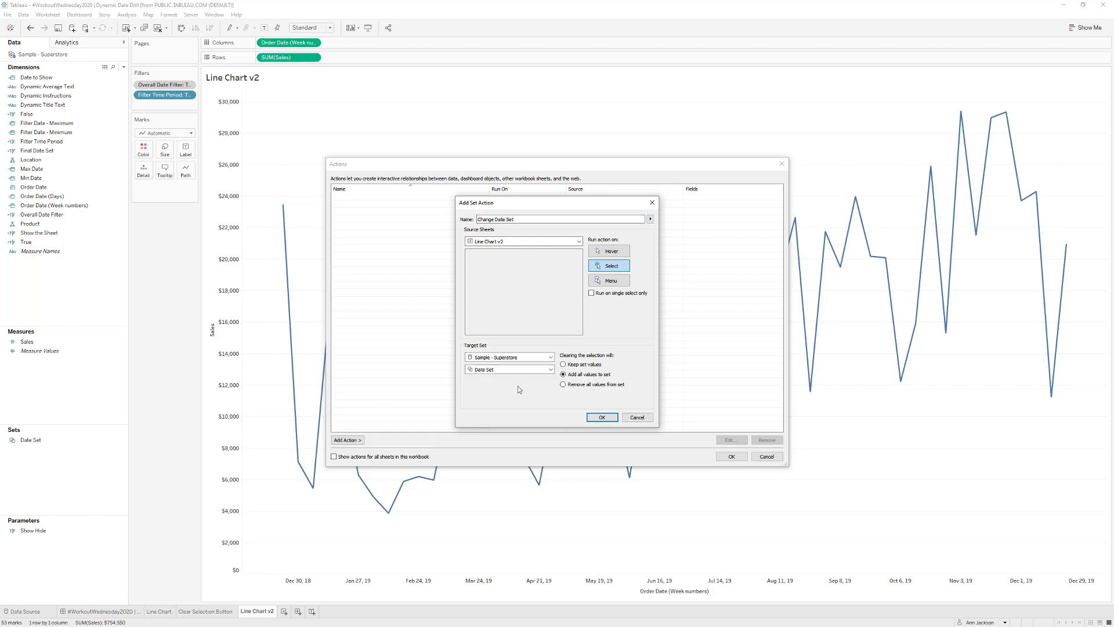
left_click(563, 384)
left_click(602, 417)
left_click(719, 457)
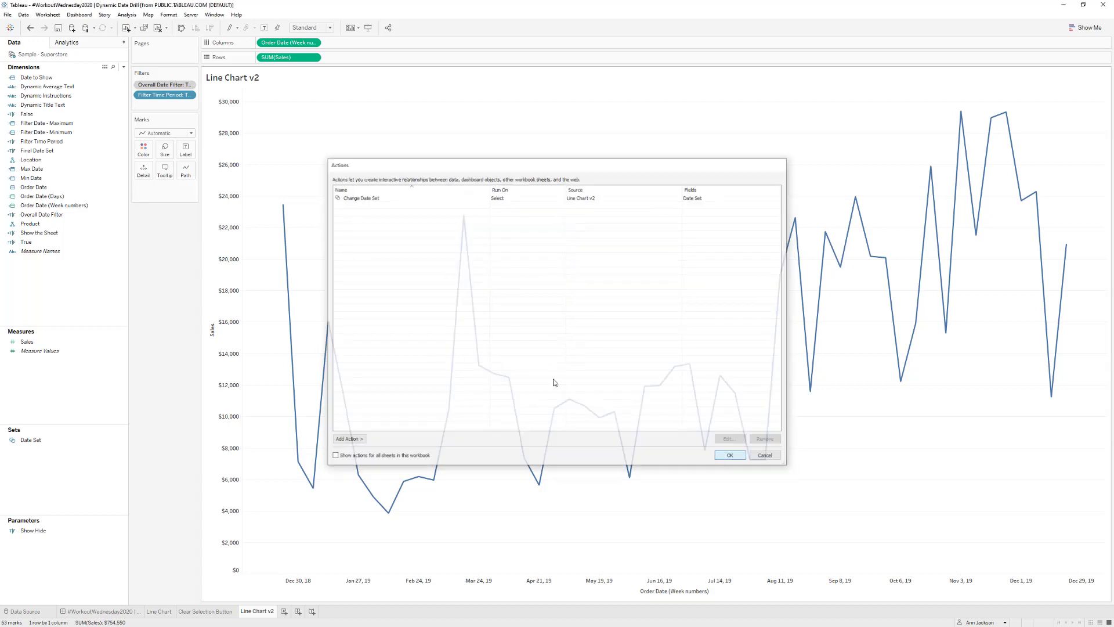
- Test the drill by selecting the first weeks of the line, then the December 23, 2018 mark alone, clearing the selection after each test
left_click_drag(264, 186, 340, 337)
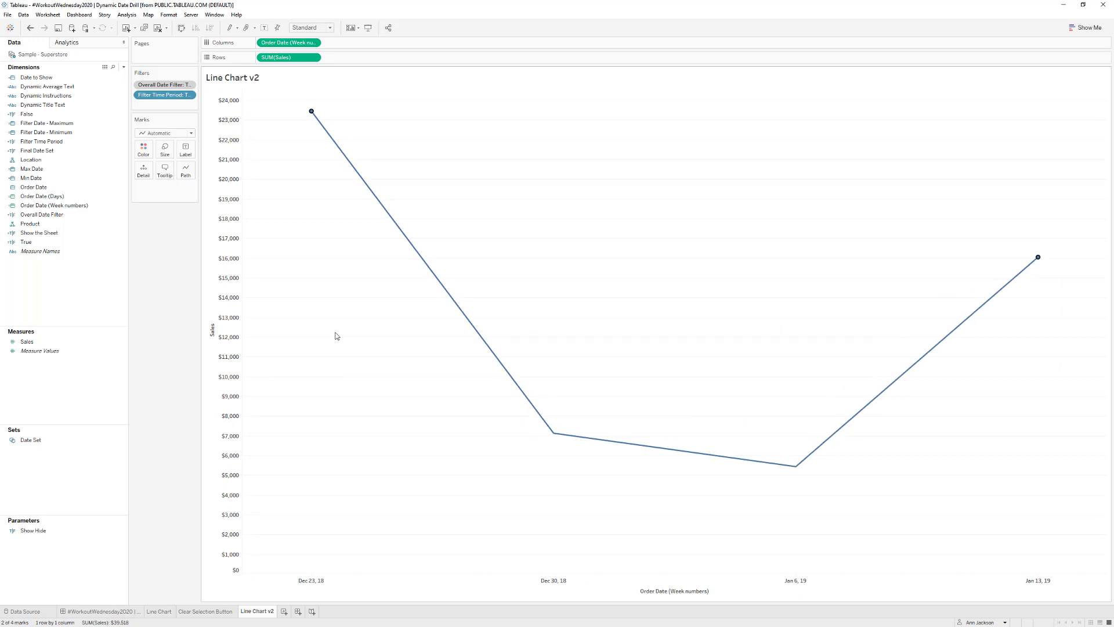
left_click(310, 111)
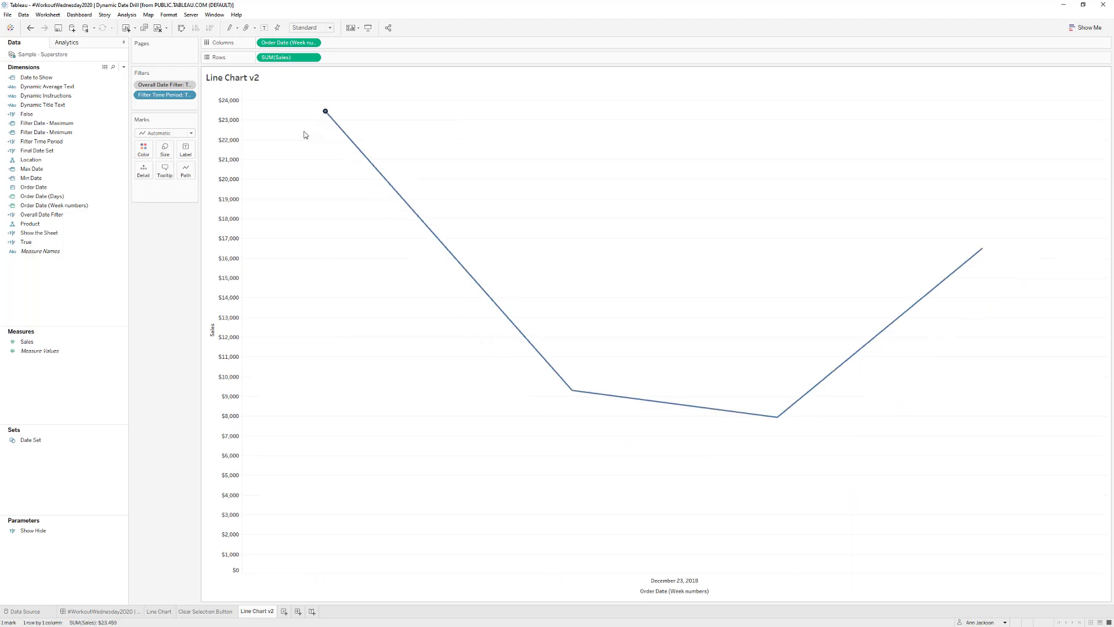
left_click(674, 111)
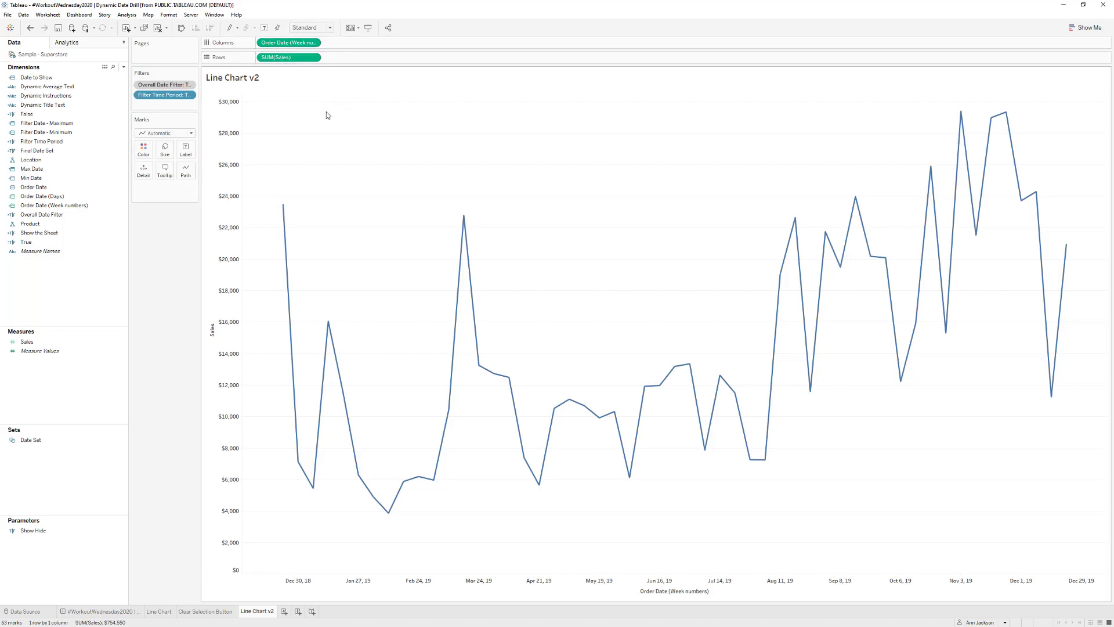
left_click_drag(267, 180, 343, 337)
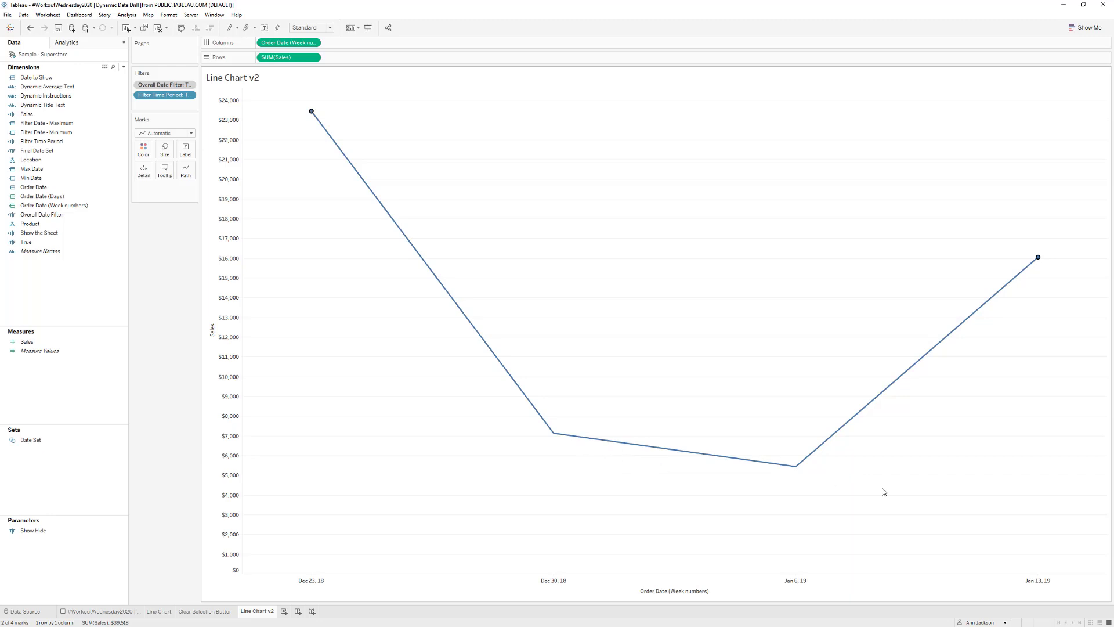
left_click(406, 161)
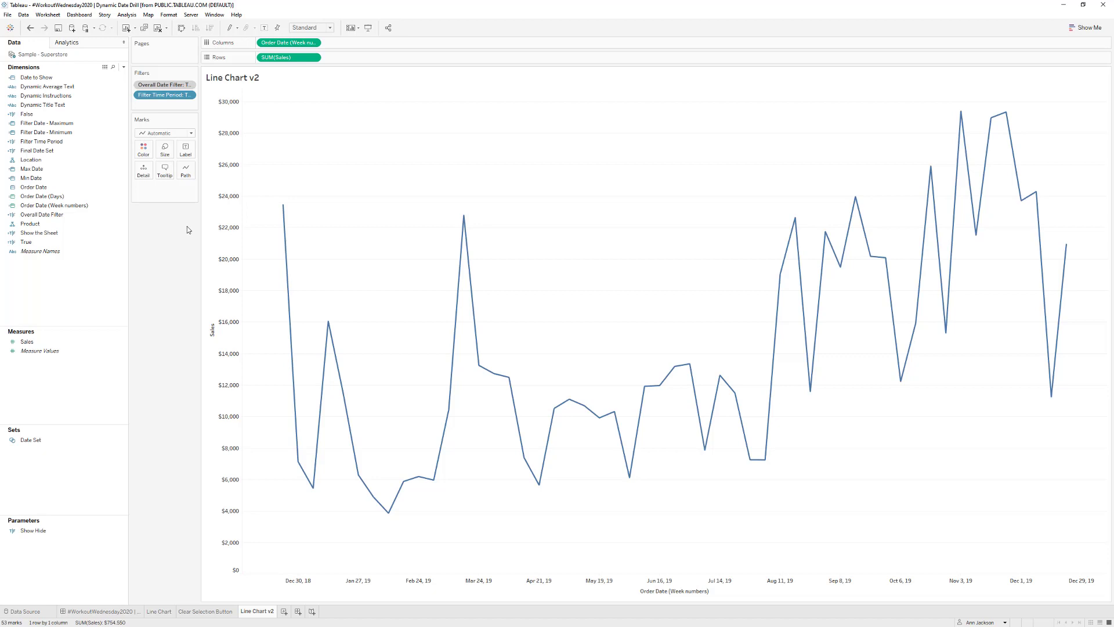
- Review the Date to Show formula, temporarily comment out its ELSEIF condition and the THEN line below, and restore both lines
right_click(76, 78)
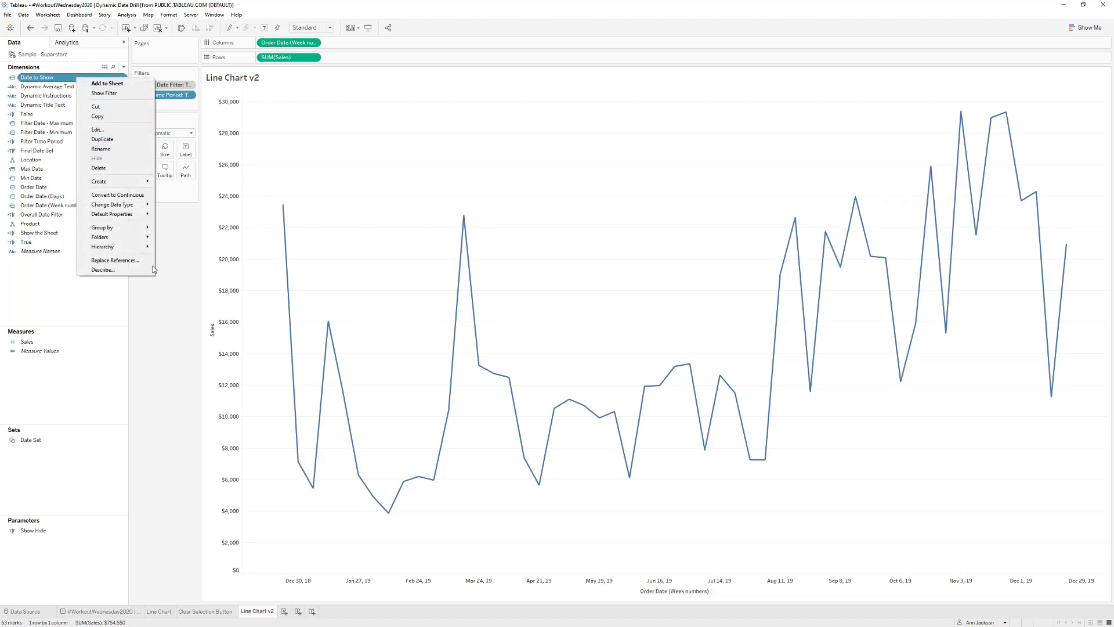
left_click(99, 130)
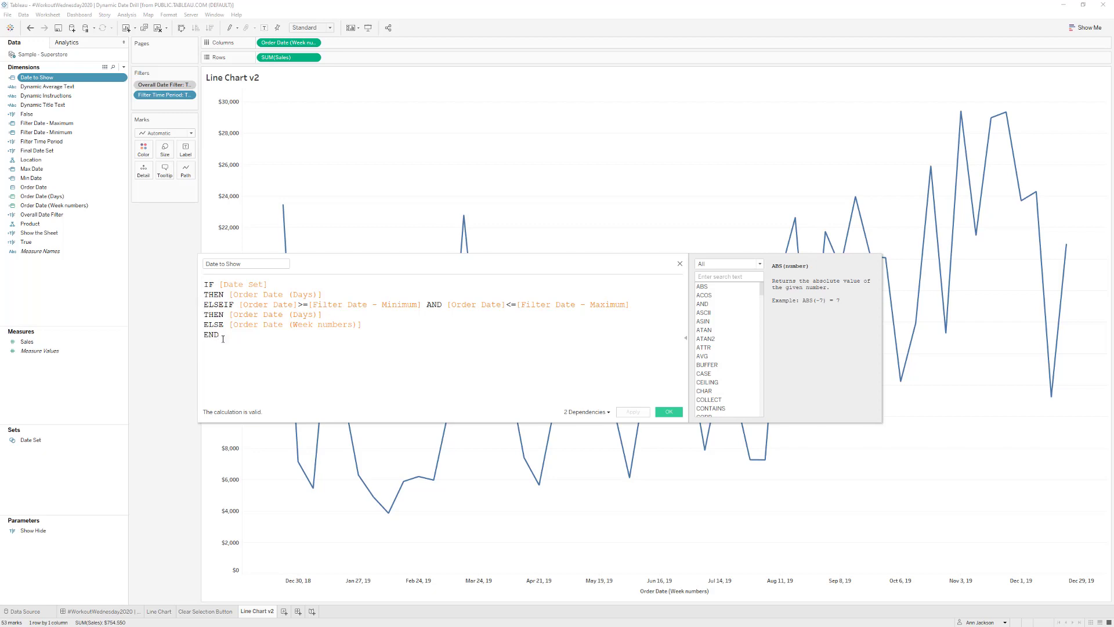
type("//")
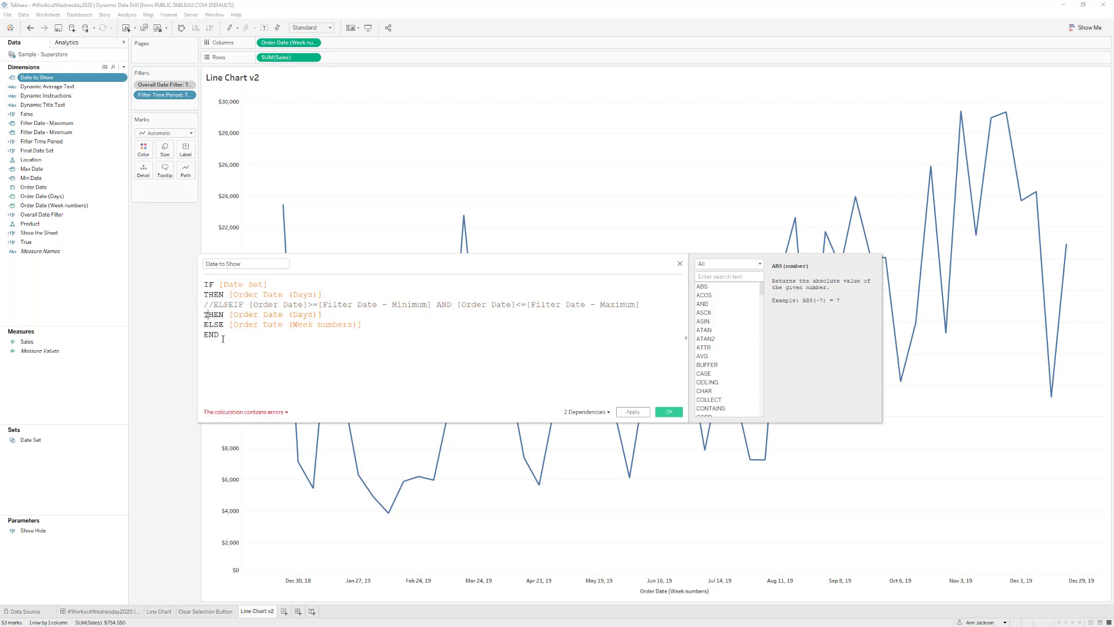
type("//")
key("BackSpace")
key("BackSpace")
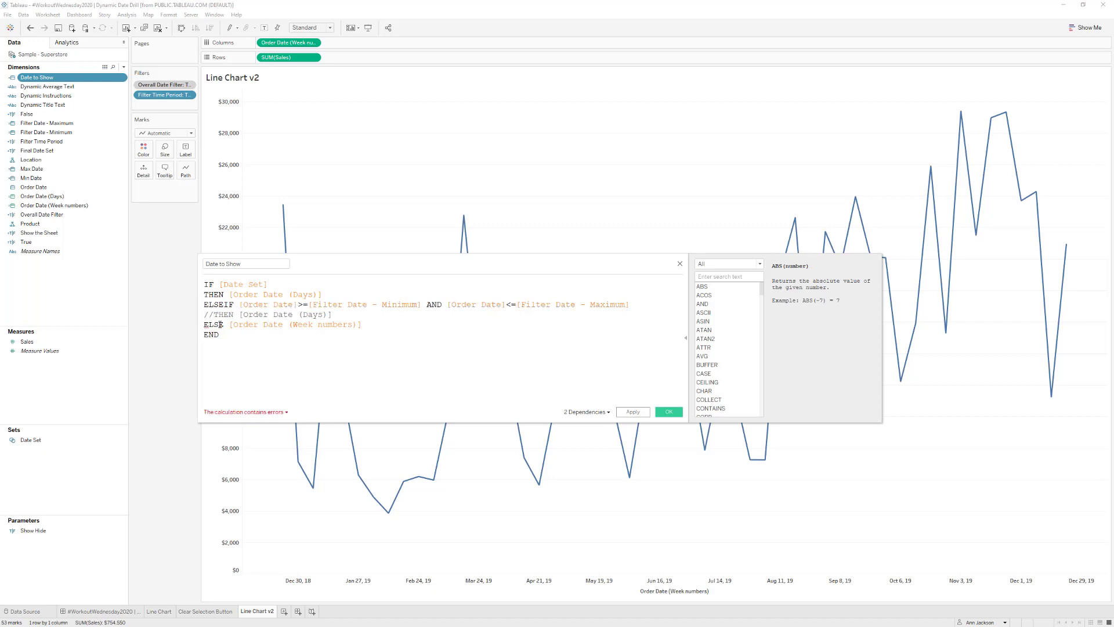
key("BackSpace")
key("BackSpace")
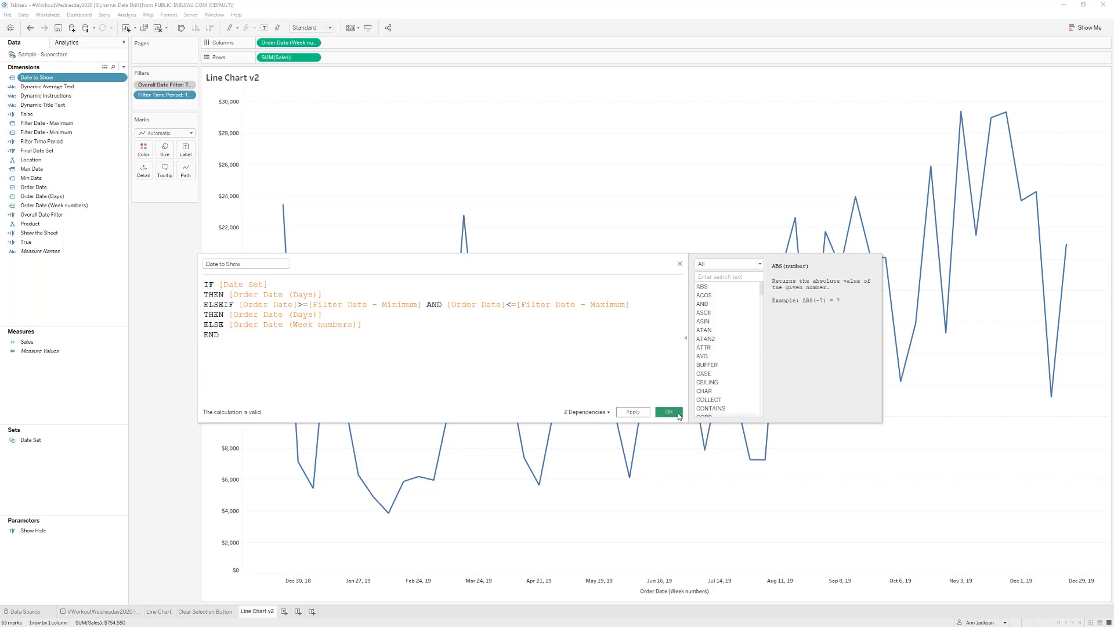
left_click(668, 411)
- Replace the week-number date in Columns with the continuous Date to Show, and test the drill on the first few weeks
left_click_drag(52, 78, 291, 52)
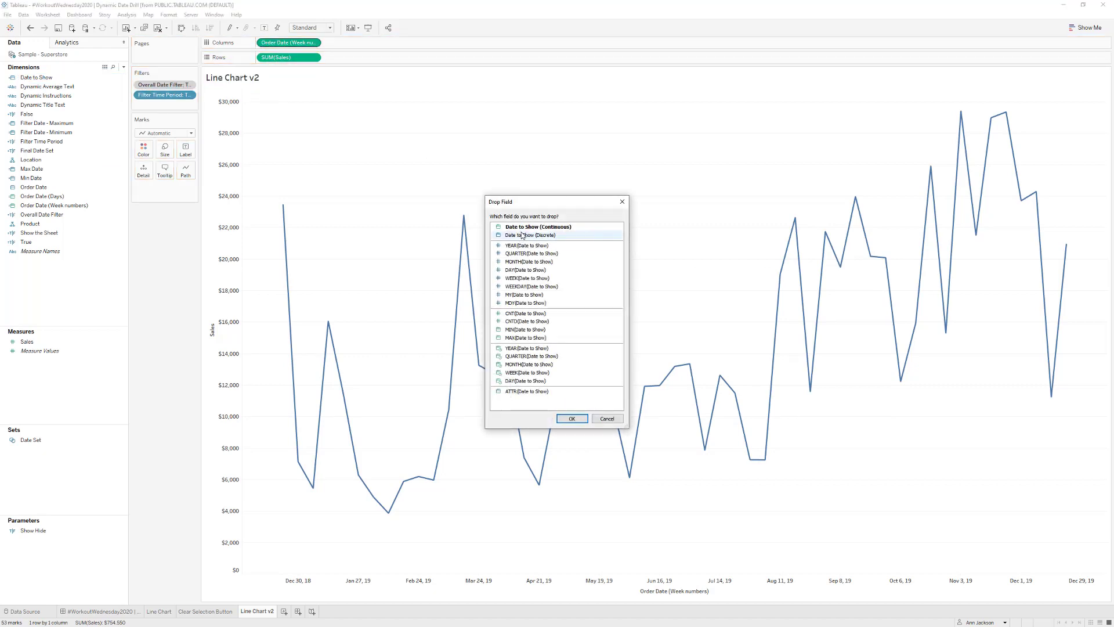
left_click(522, 227)
left_click(571, 419)
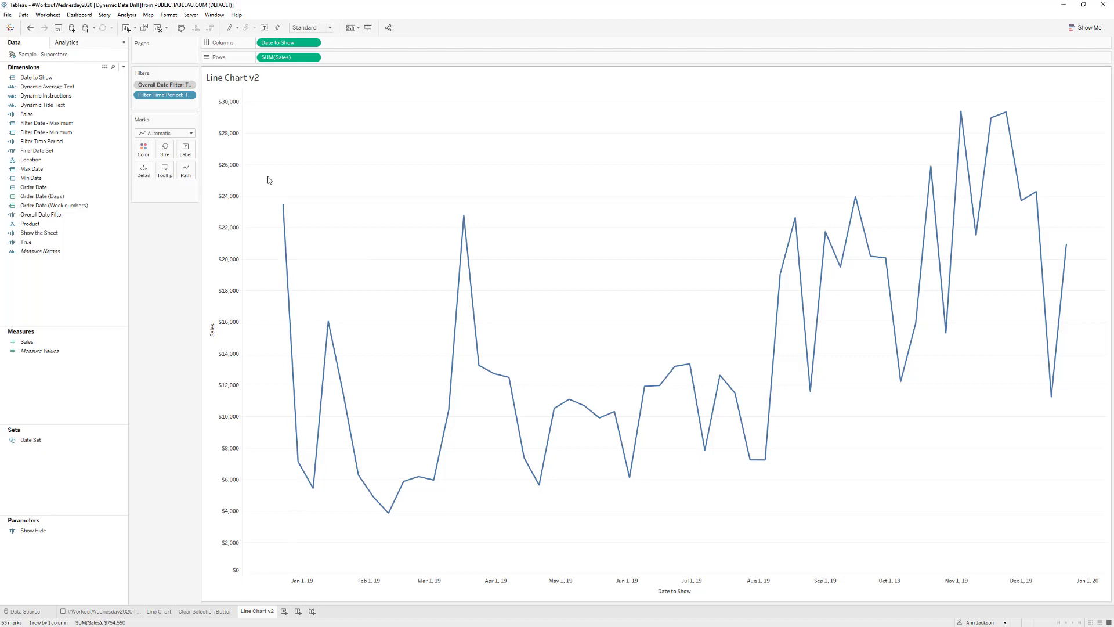
left_click_drag(265, 175, 350, 336)
left_click(349, 256)
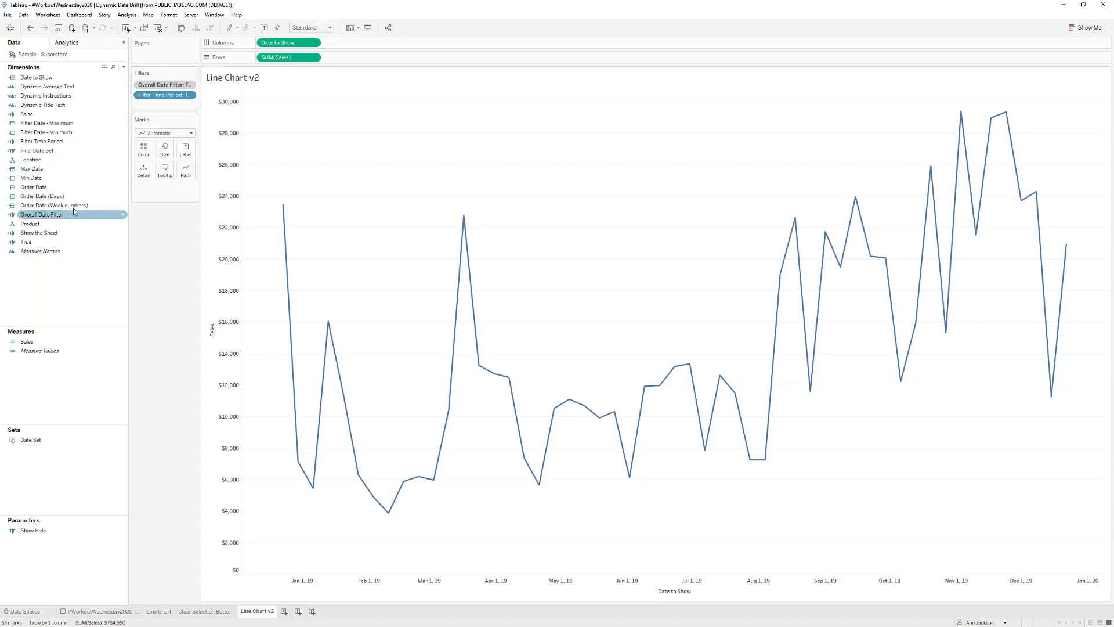
- Add the continuous Order Date (Week numbers) to the marks as Detail and change it to Path
left_click_drag(96, 207, 145, 173)
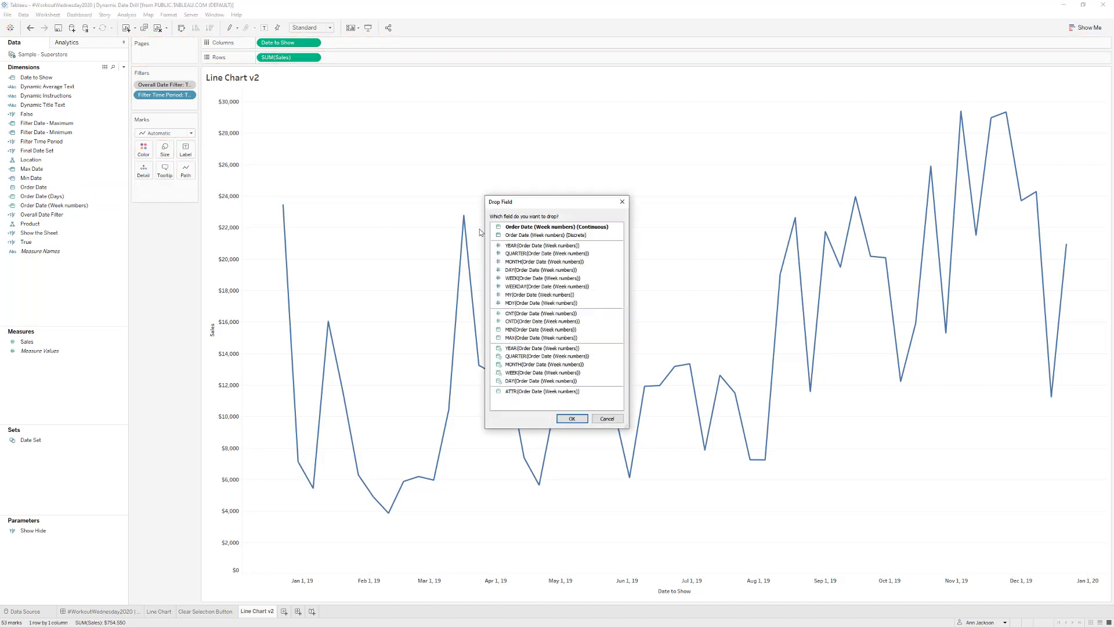
left_click(528, 227)
left_click(565, 419)
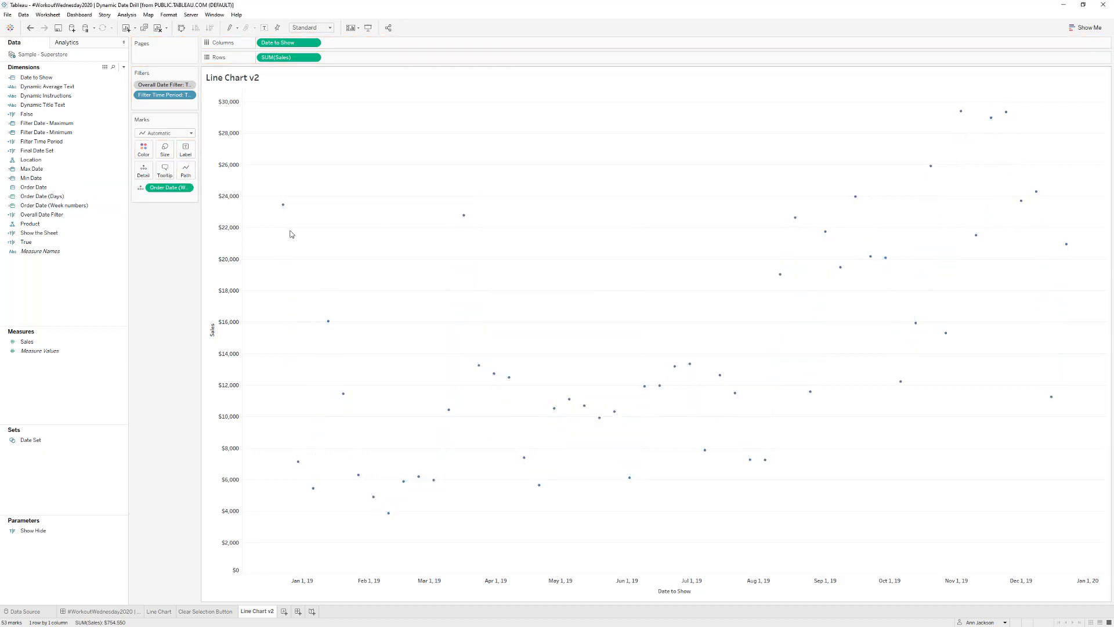
left_click_drag(167, 191, 185, 170)
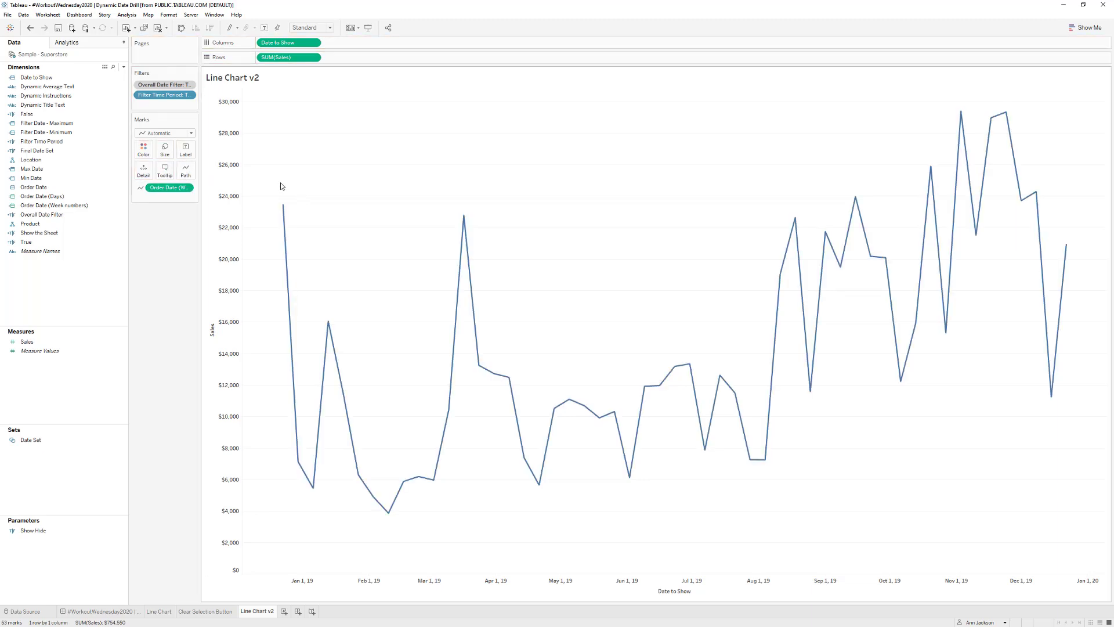
- Test the drill three times by selecting the first weeks of the line, checking the December 23, 2018 mark and clearing each selection
left_click_drag(271, 179, 343, 335)
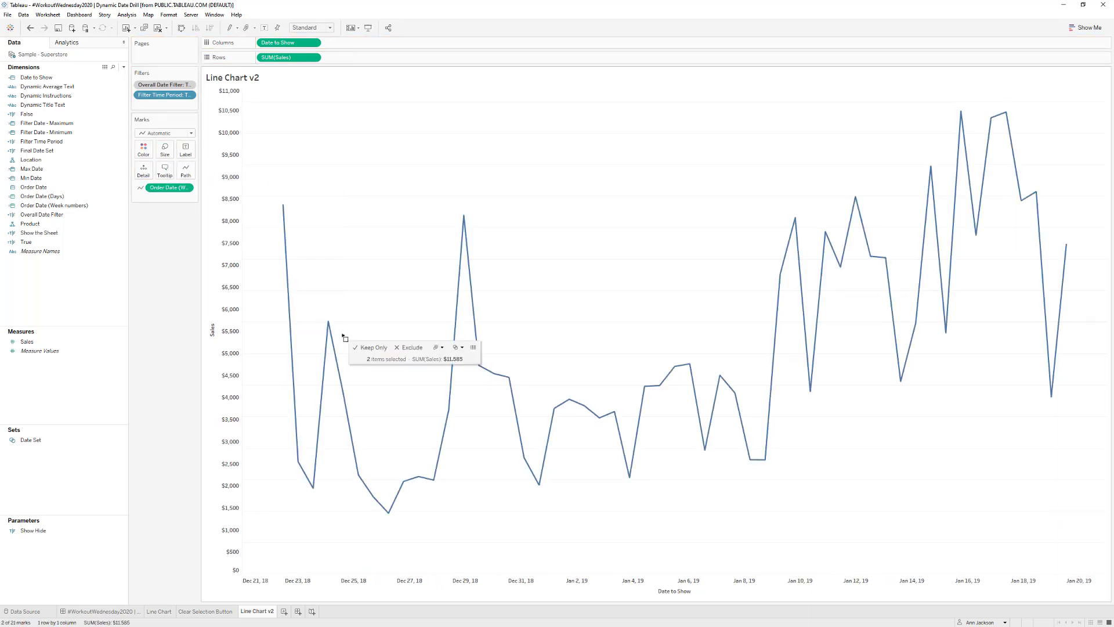
left_click(293, 238)
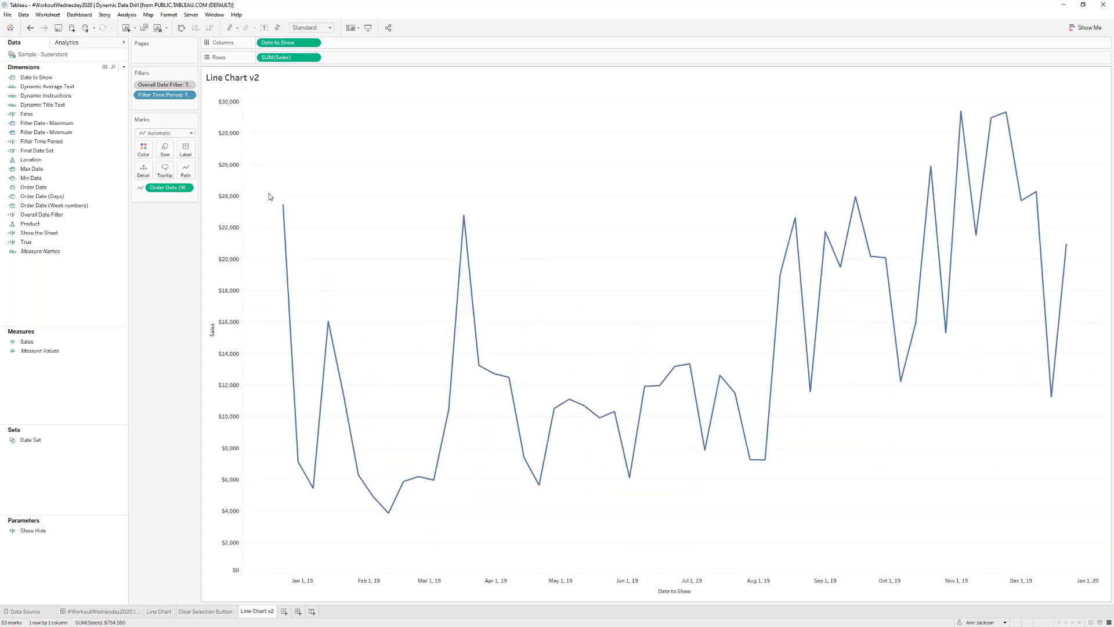
left_click_drag(269, 189, 344, 342)
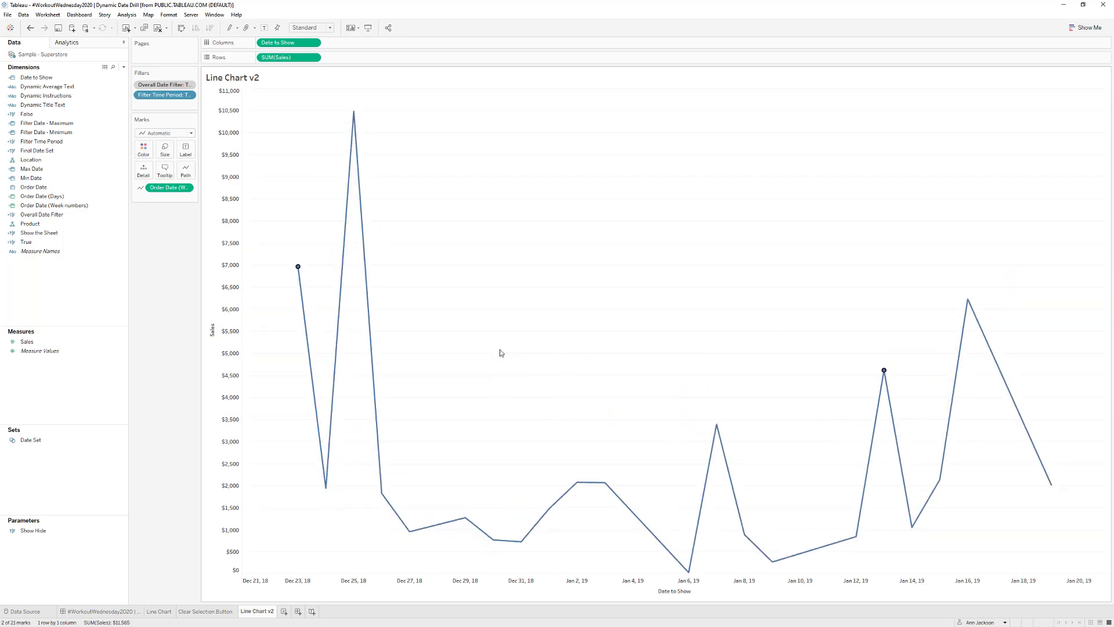
mouse_move(299, 268)
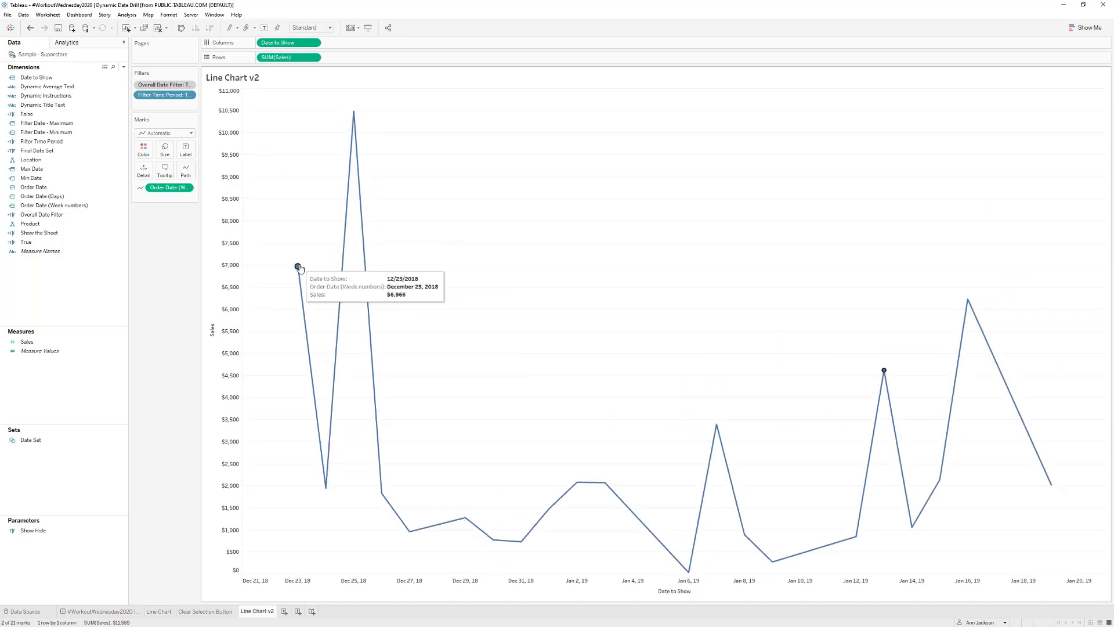
left_click(301, 227)
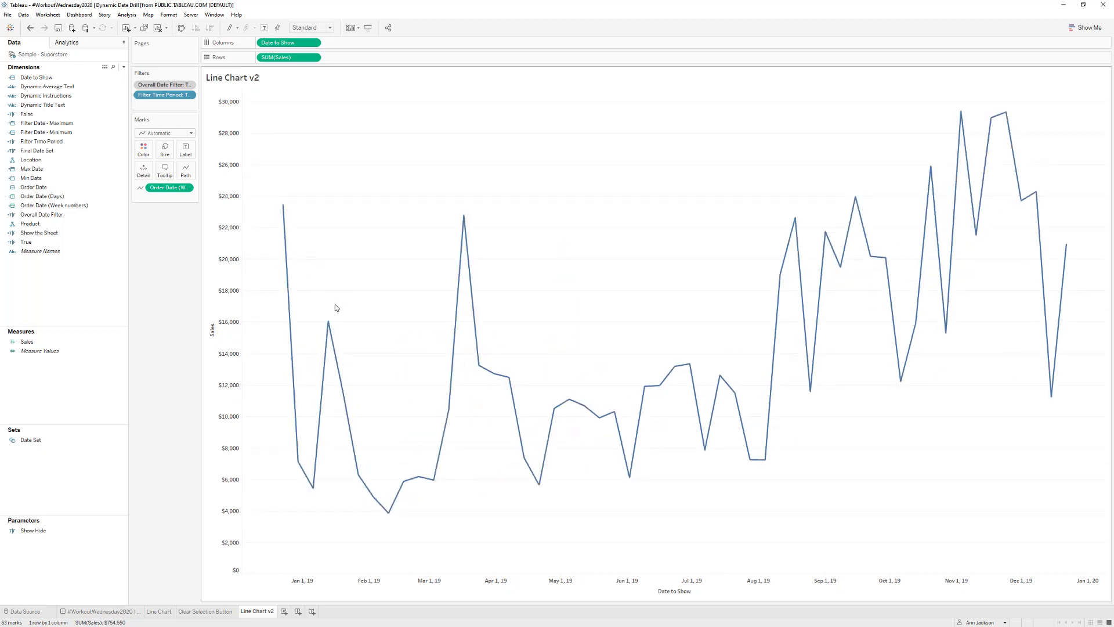
left_click_drag(273, 190, 341, 340)
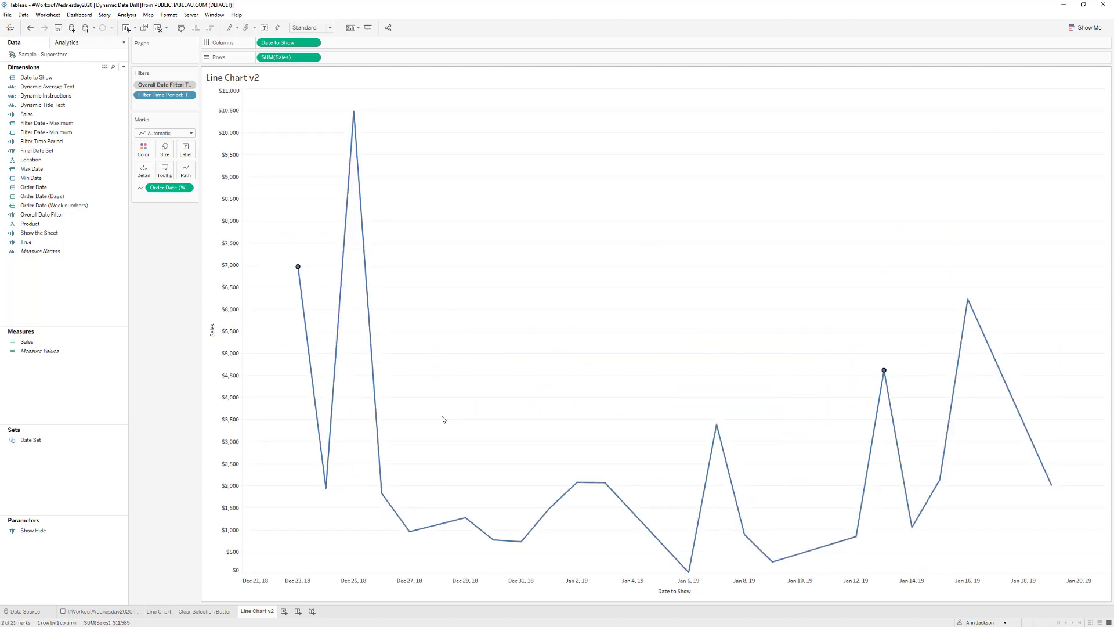
left_click(309, 235)
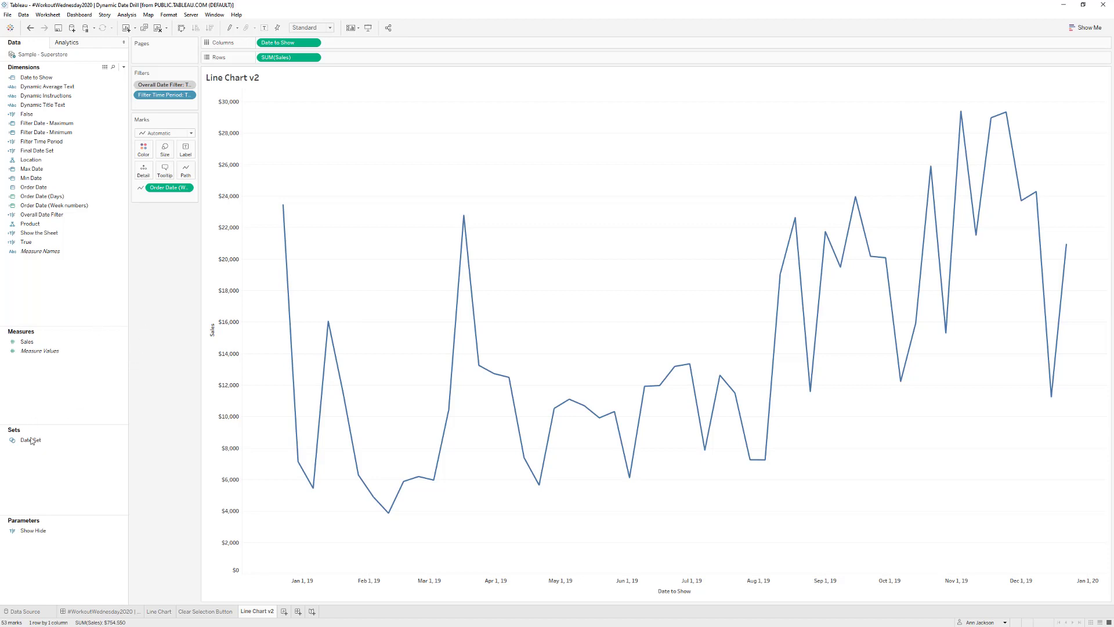
- Try coloring the line by Date Set, drill into the first few weeks, and undo that drill
left_click_drag(31, 441, 139, 153)
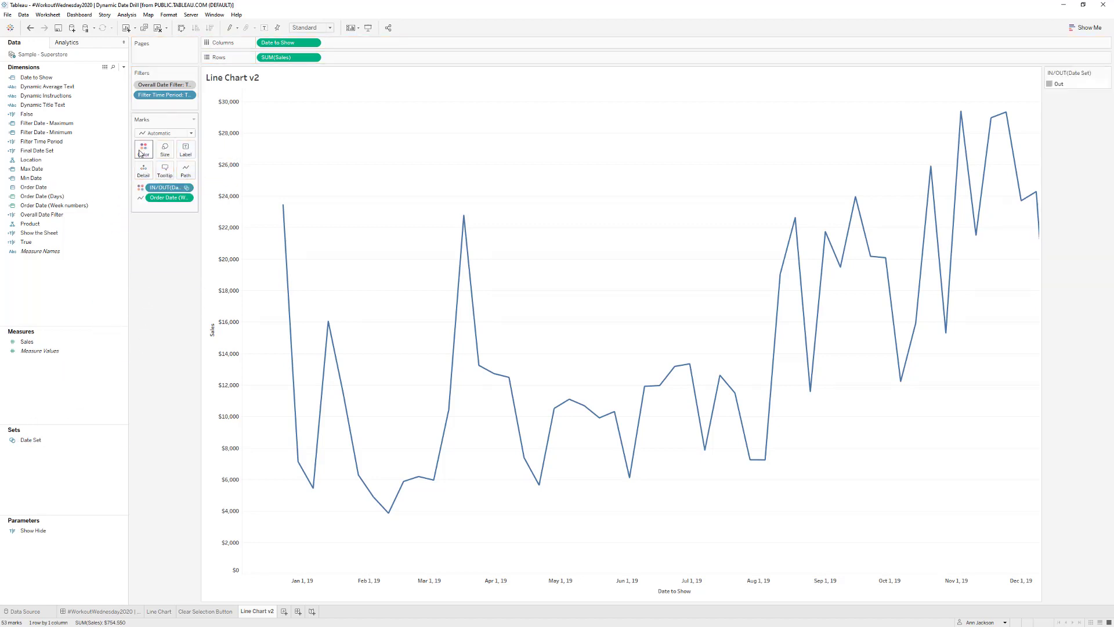
left_click_drag(257, 178, 330, 340)
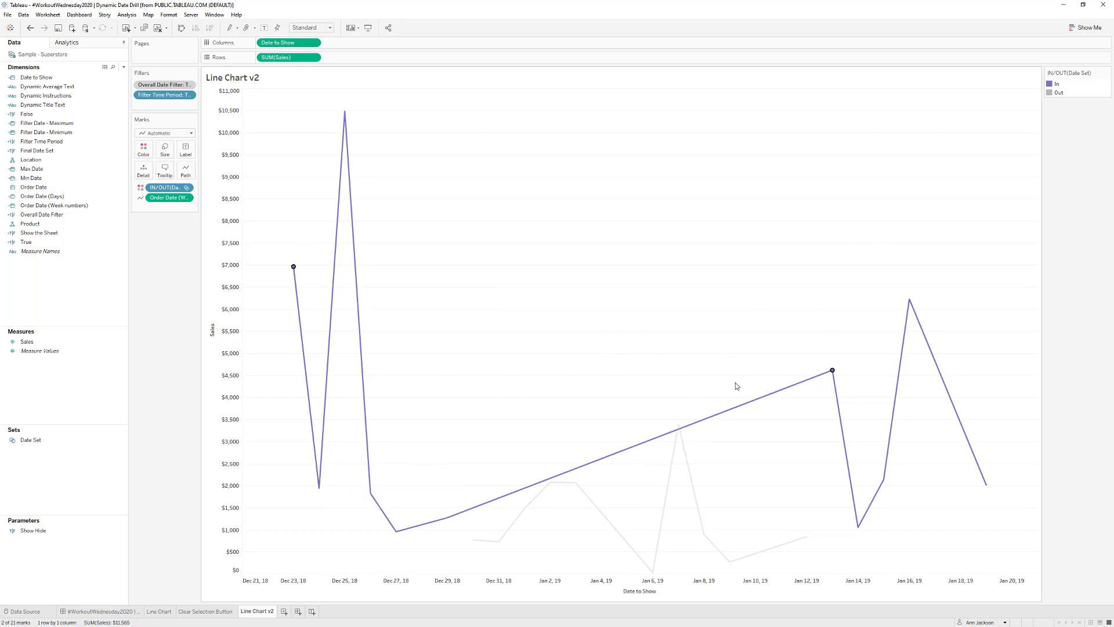
mouse_move(352, 173)
mouse_move(615, 539)
left_click(28, 30)
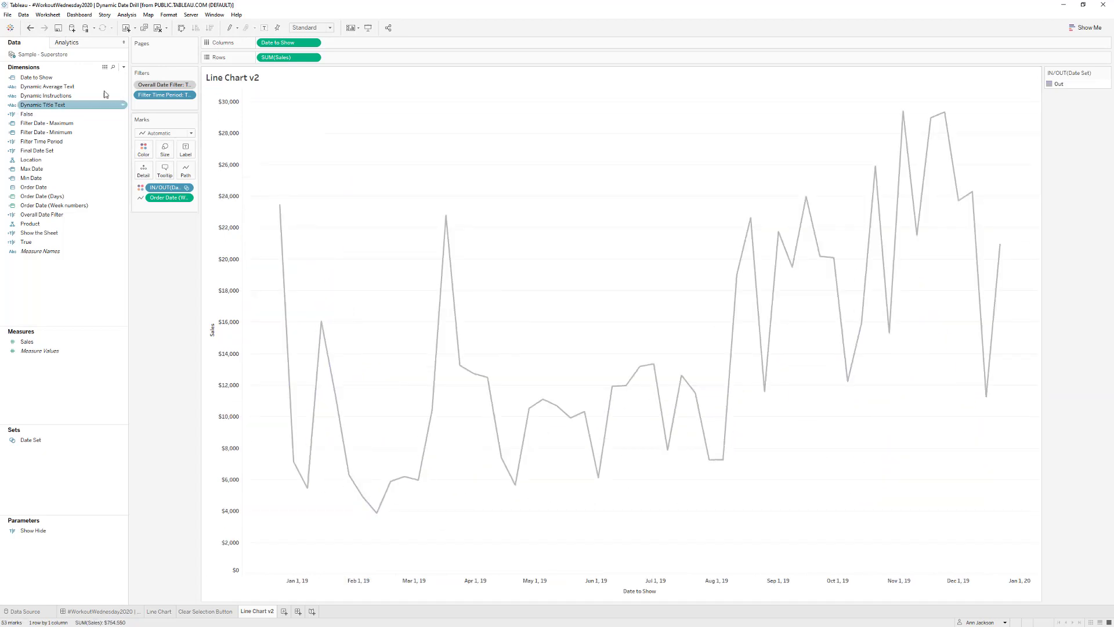
- Review the Final Date Set formula and replace Date Set with Final Date Set as the line's color
right_click(71, 150)
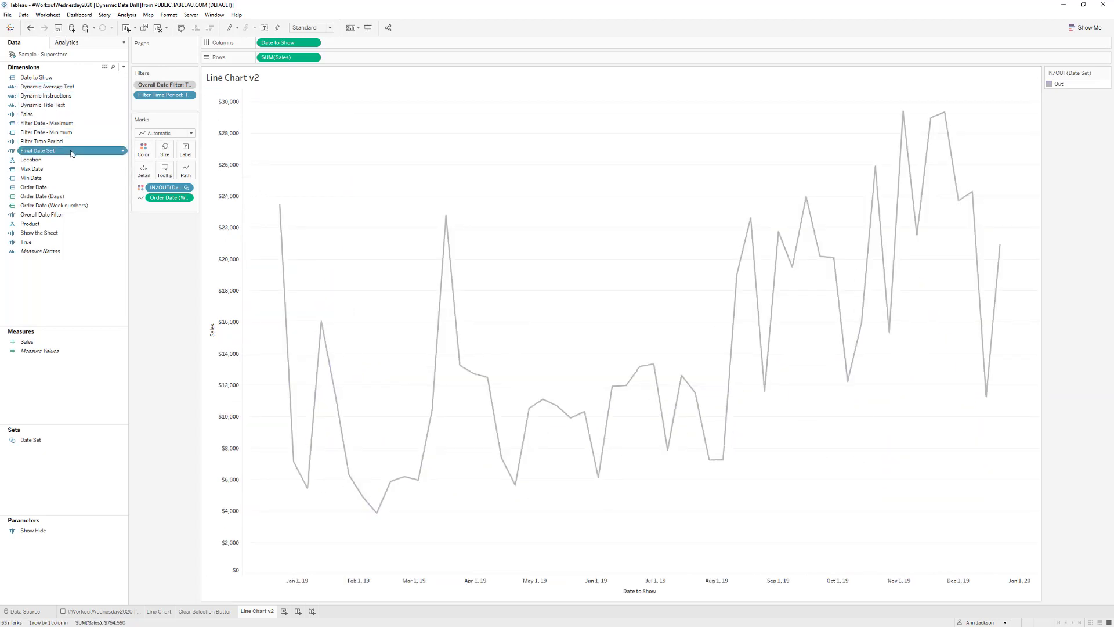
left_click(112, 202)
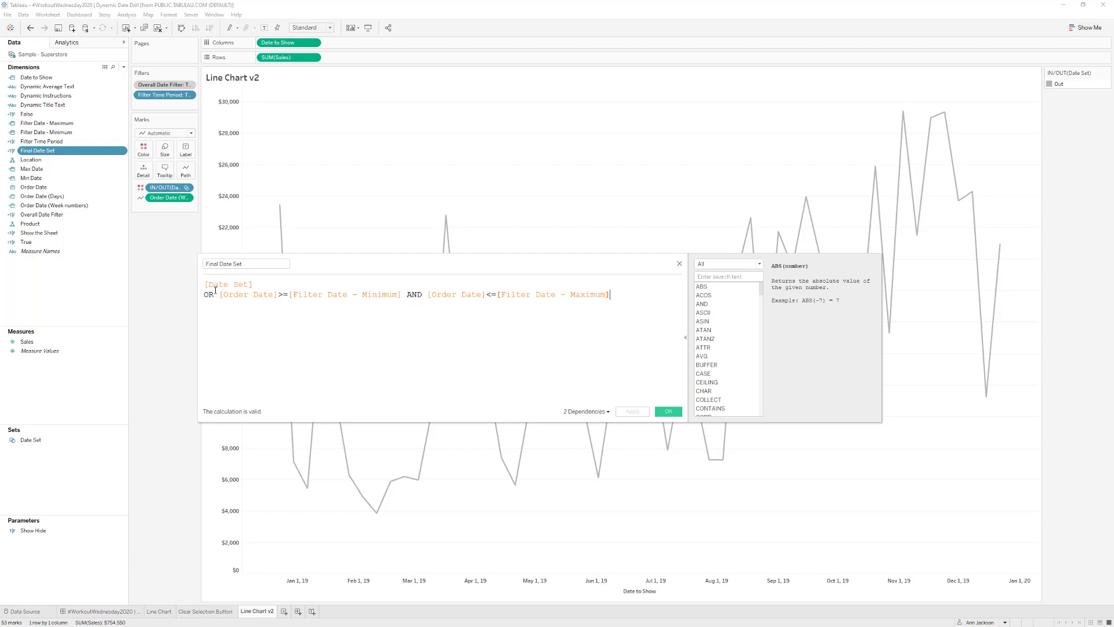
left_click(680, 263)
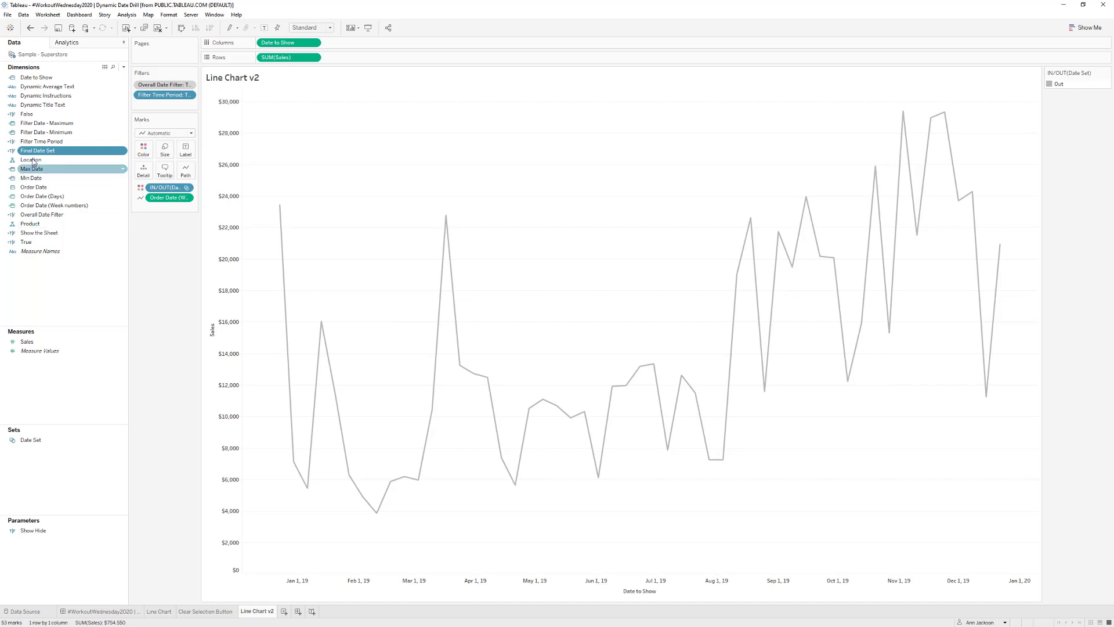
left_click_drag(38, 150, 167, 193)
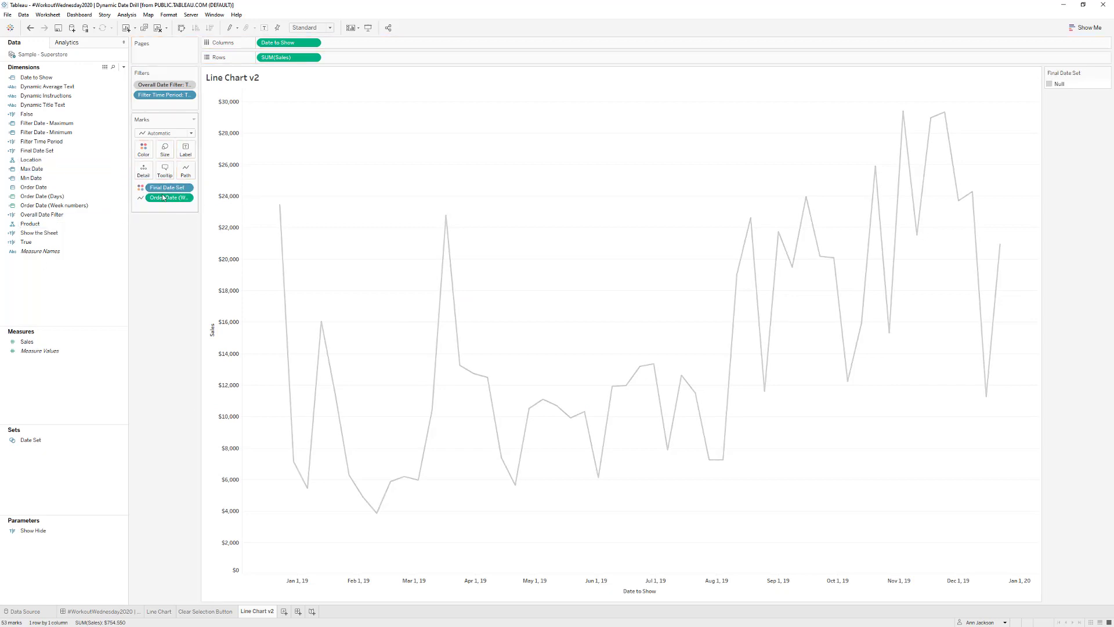
- Test the new coloring by drilling into the first weeks, selecting the 12/25/2018 mark, and clearing the selection
left_click_drag(257, 174, 336, 340)
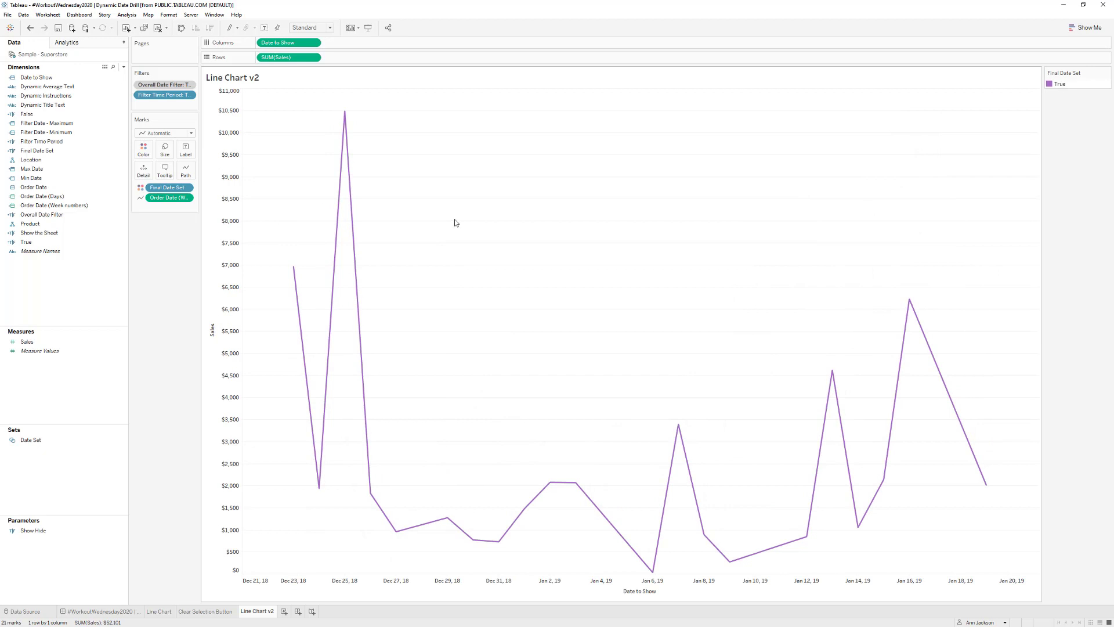
left_click(343, 114)
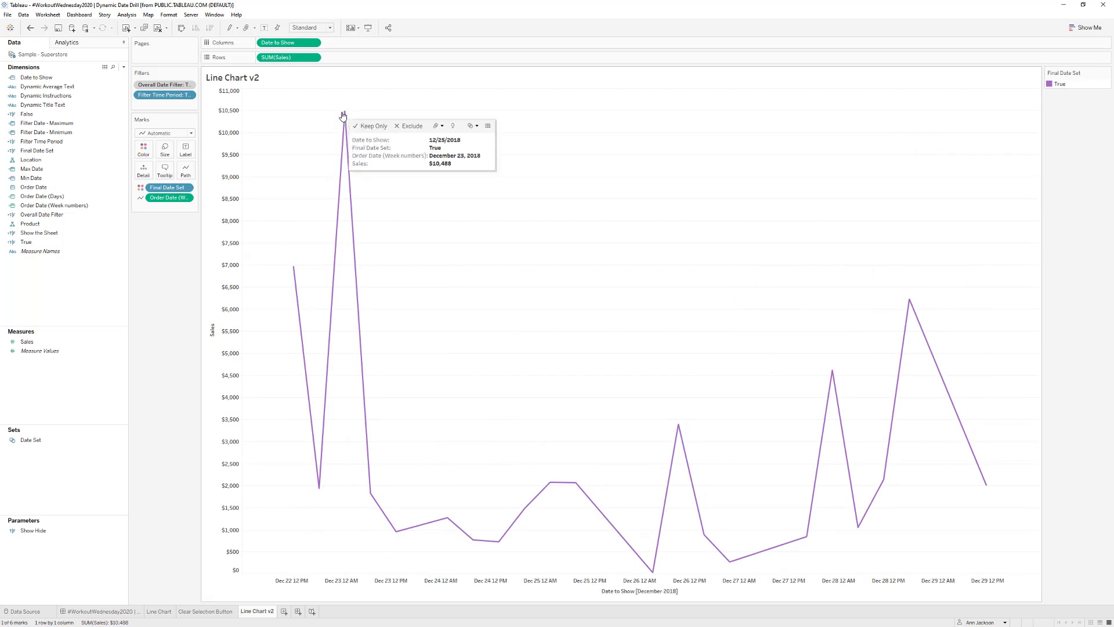
left_click(365, 229)
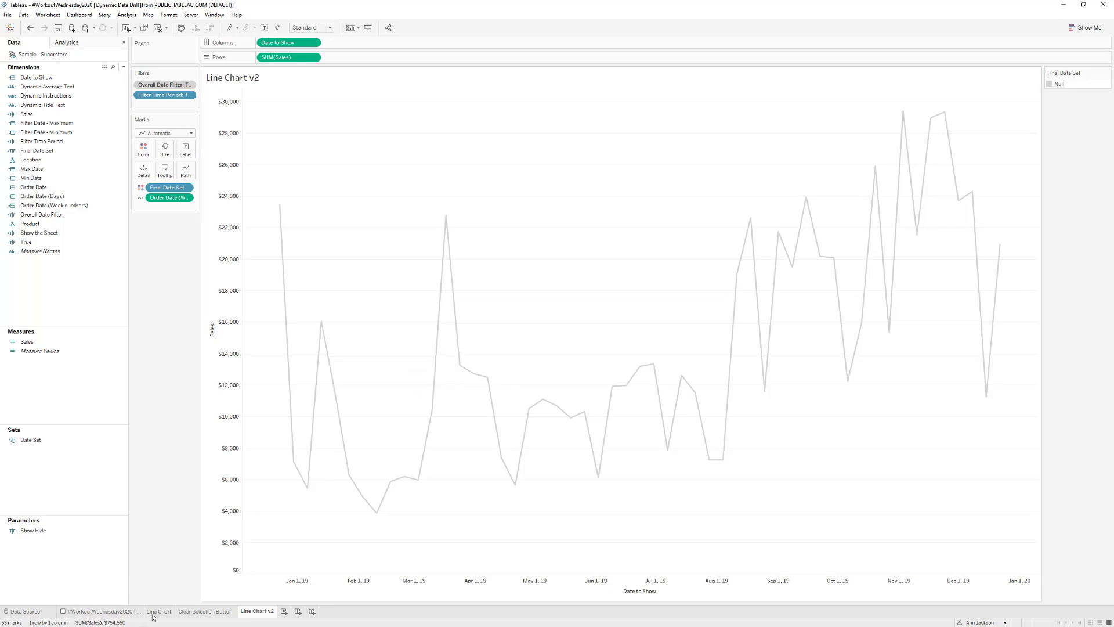
- Review the finished Line Chart and test the dashboard in presentation mode by drilling into the first weeks and clearing the selection
mouse_move(154, 617)
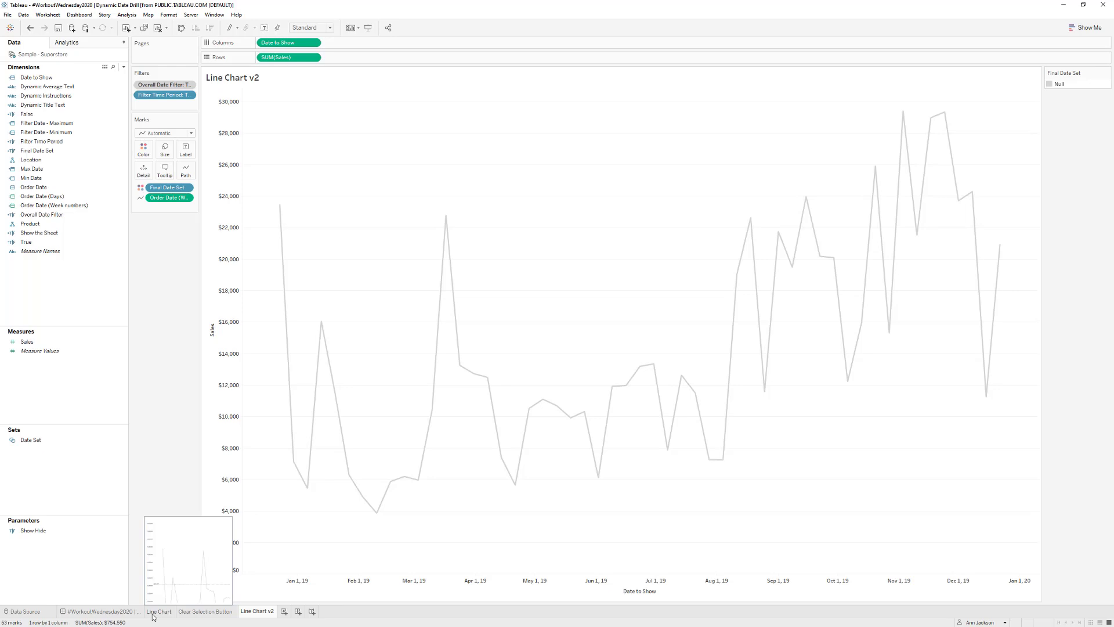
left_click(154, 611)
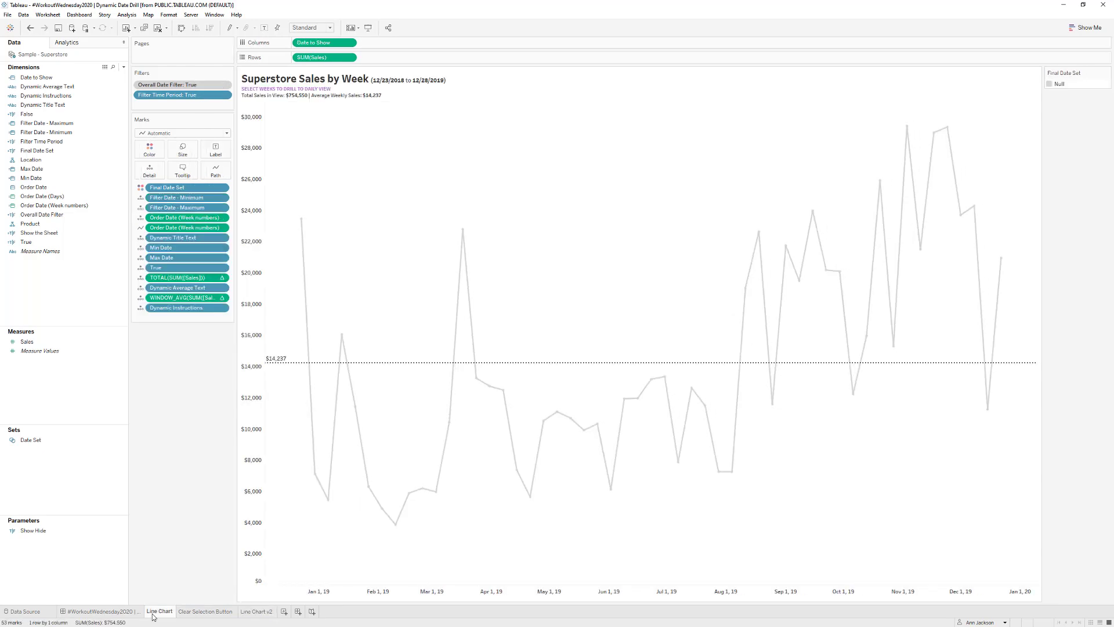
left_click(115, 612)
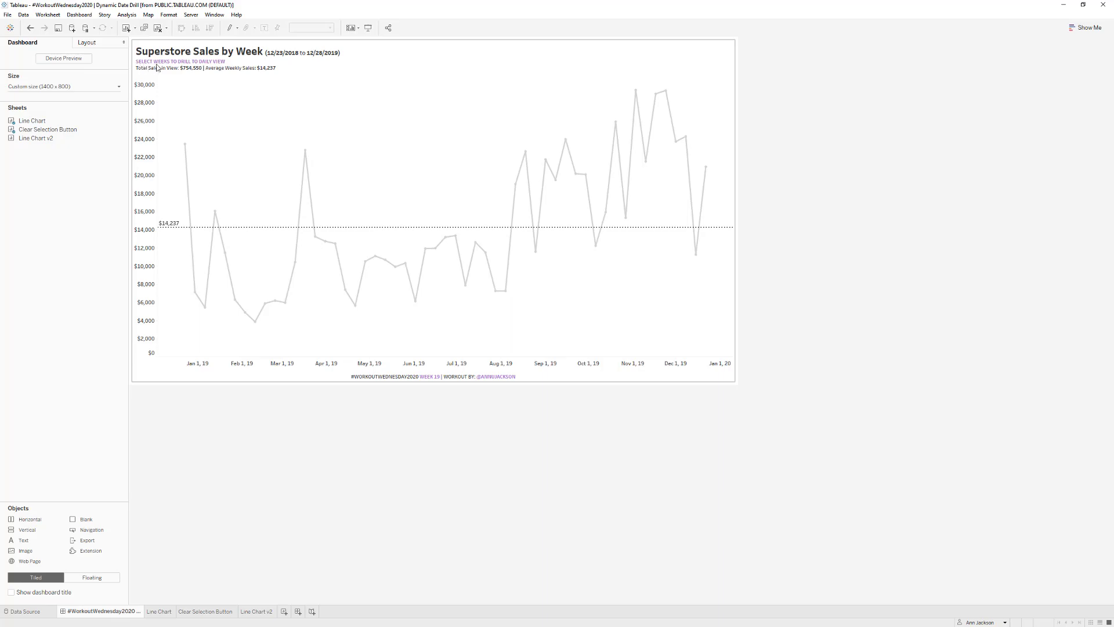
left_click(368, 27)
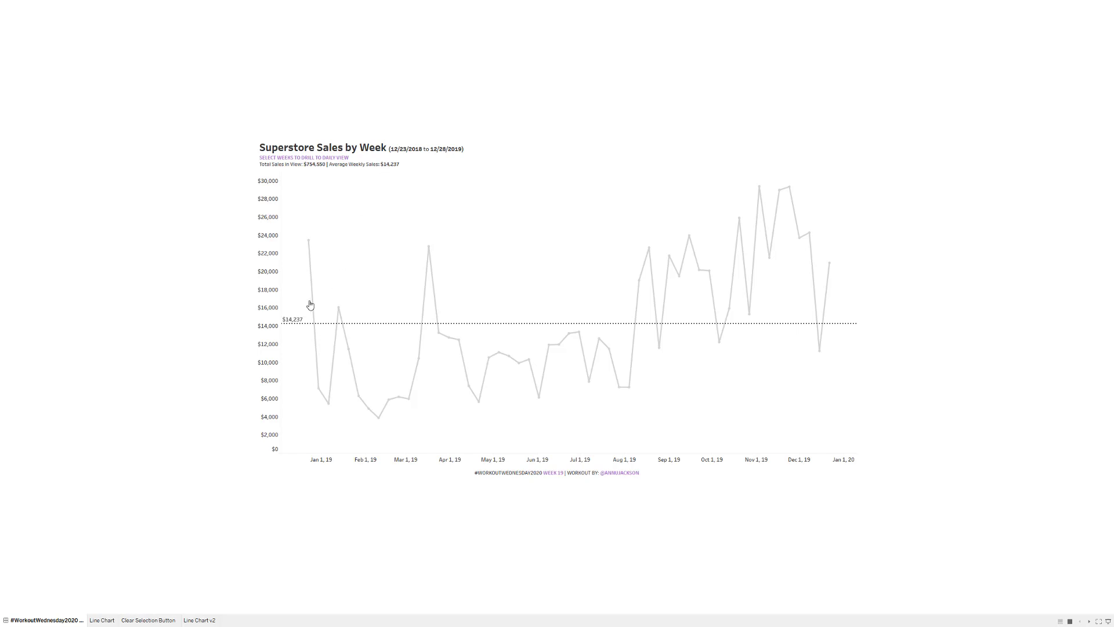
left_click_drag(301, 230, 350, 318)
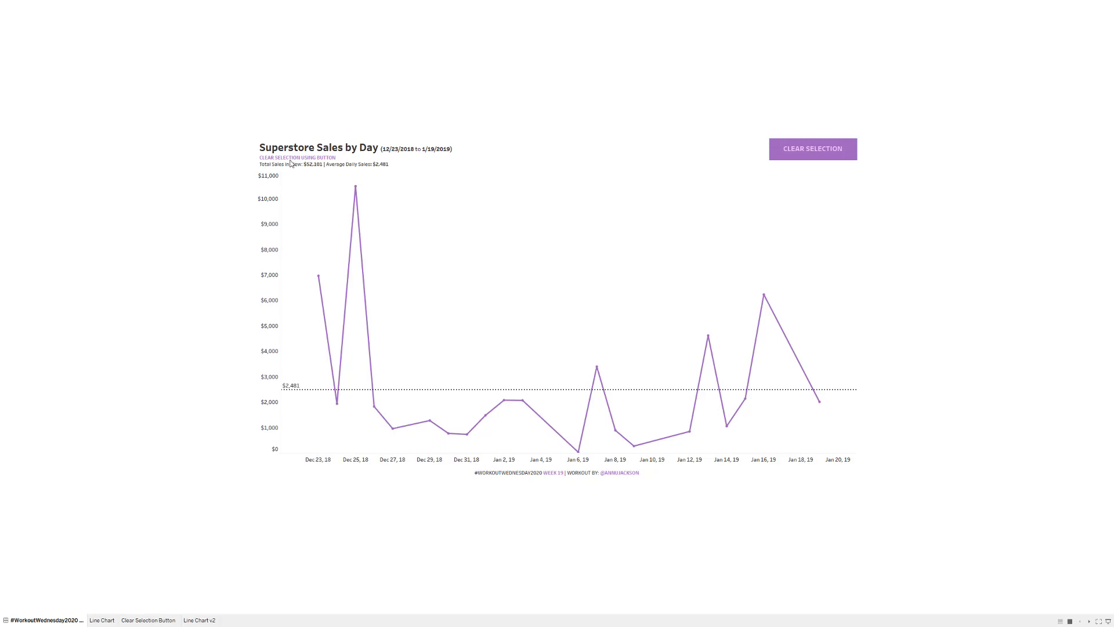
left_click(778, 153)
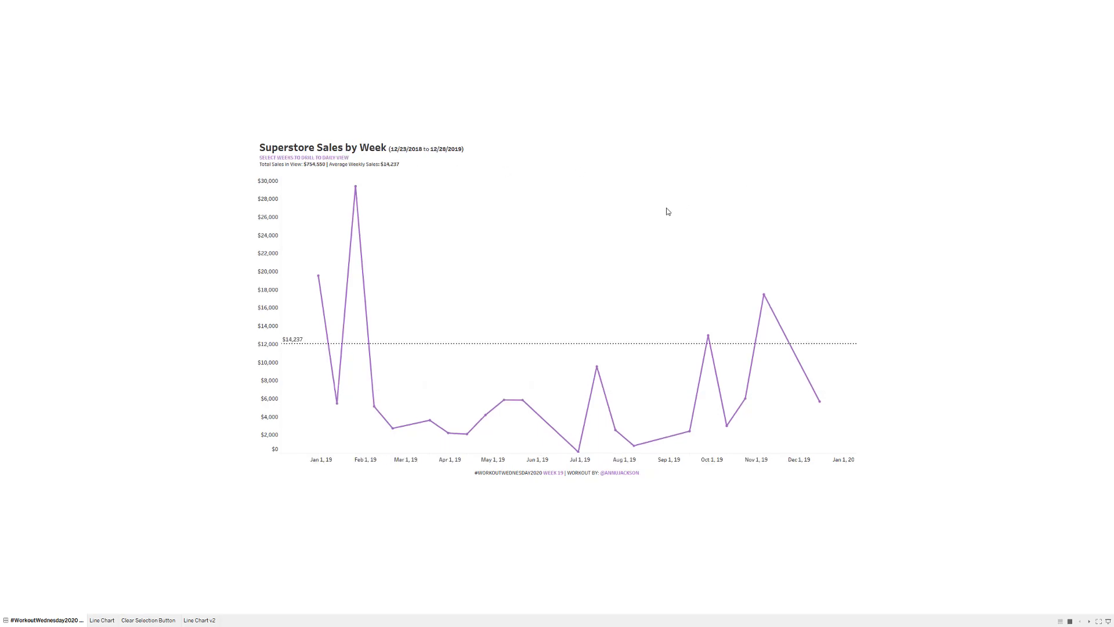
key("Escape")
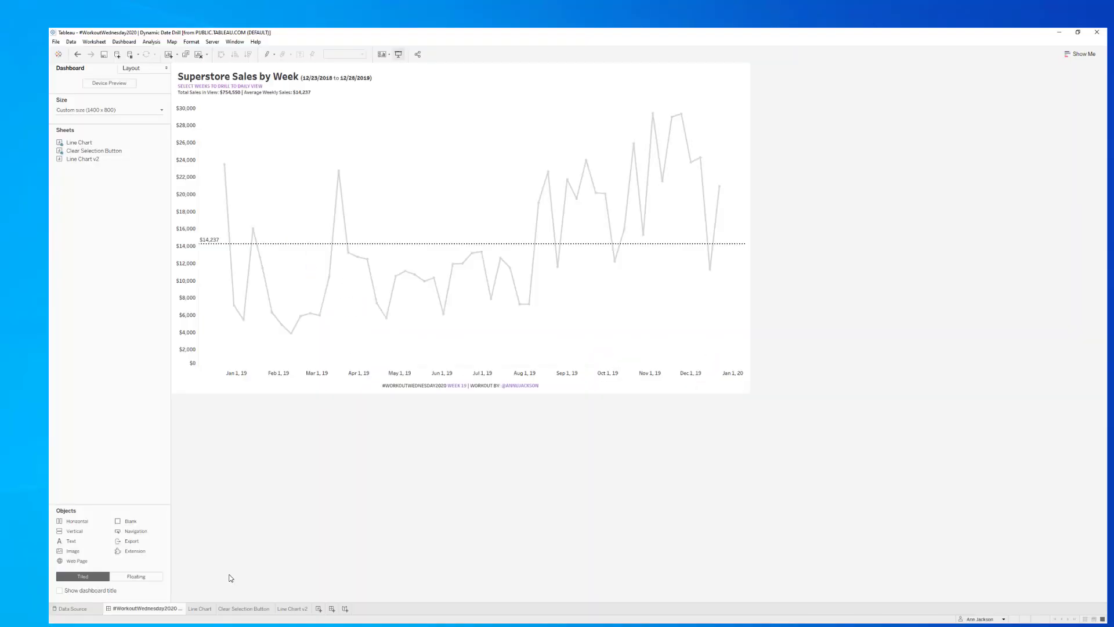
- Add an average line for Sales across the entire table on Line Chart v2
left_click(256, 611)
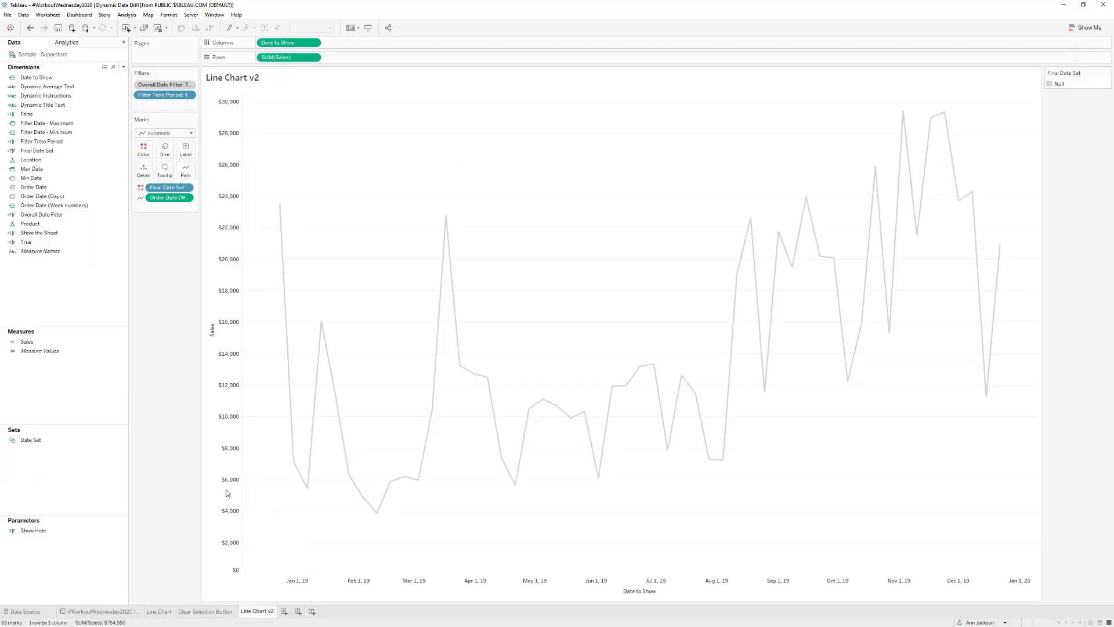
left_click(89, 45)
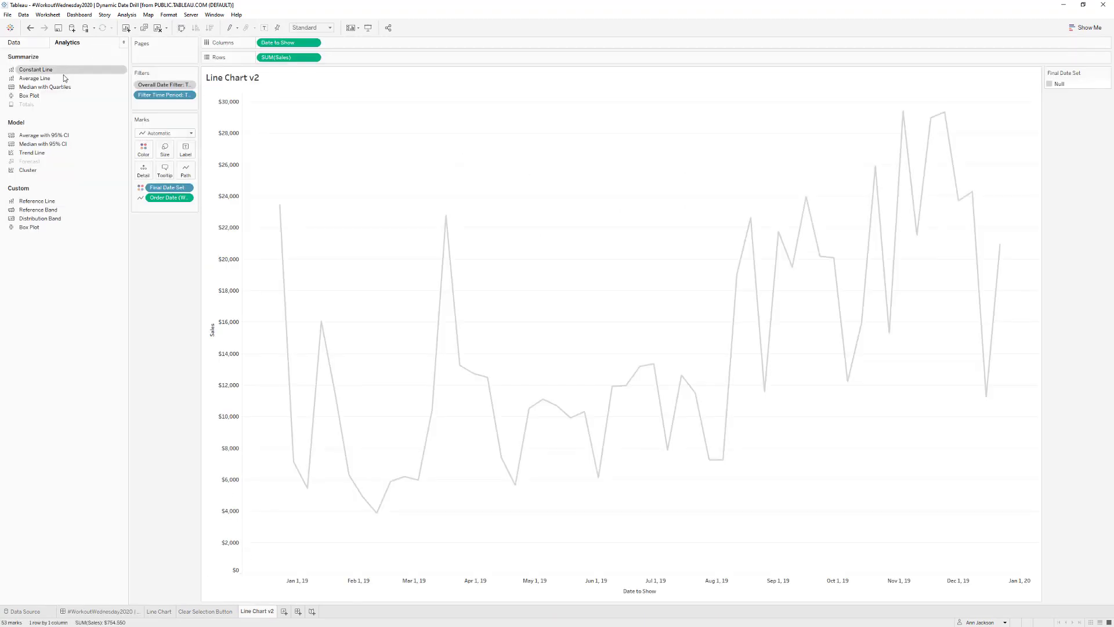
left_click_drag(34, 78, 285, 104)
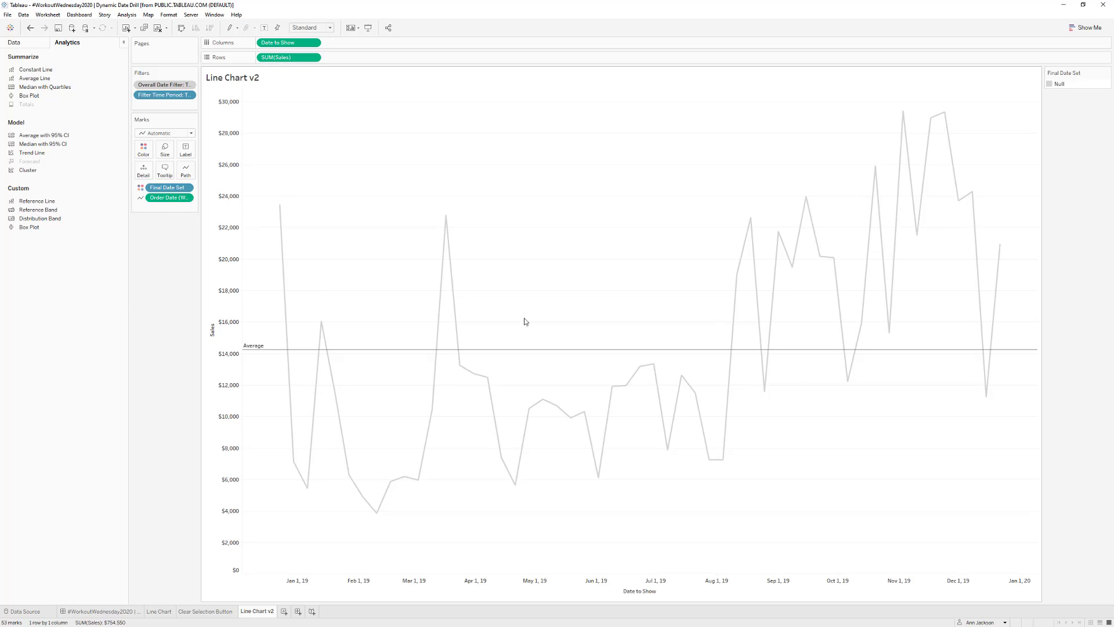
- Test the average line by drilling into the first few weeks, selecting the first daily mark, and clearing the selection
left_click_drag(263, 179, 343, 335)
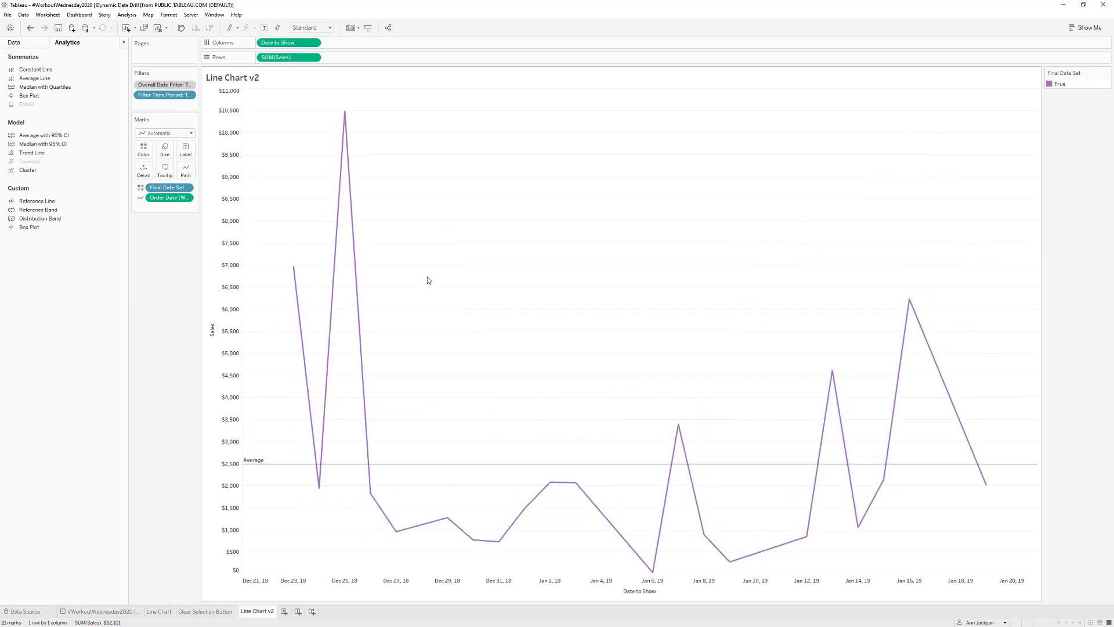
left_click(295, 267)
left_click(340, 266)
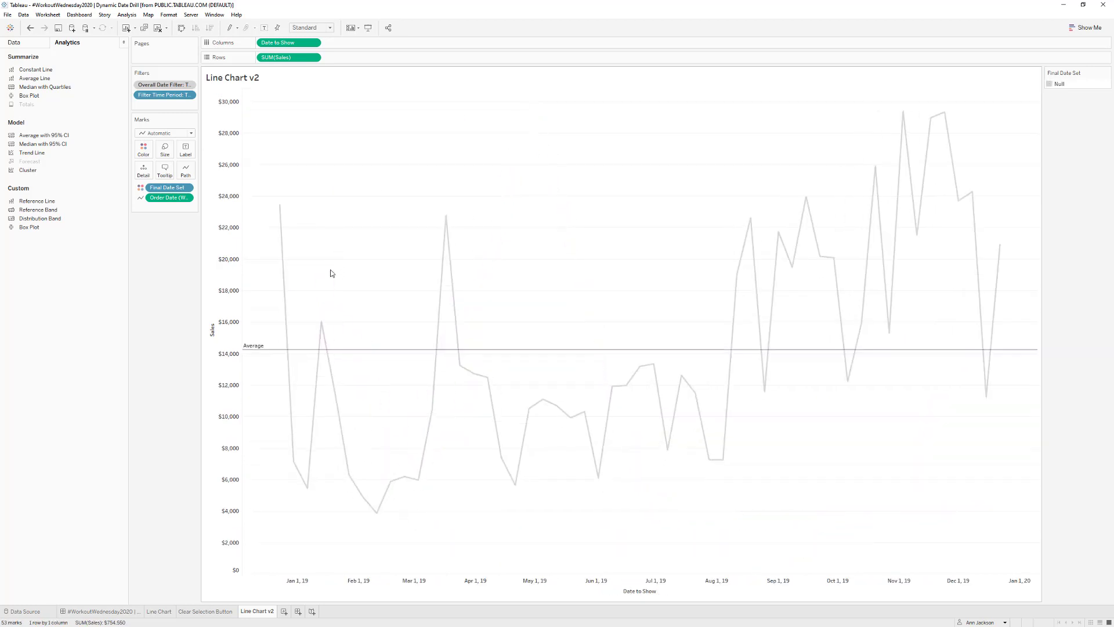
- Change the average line's label from the computation name to its value, and return to the data fields
right_click(268, 349)
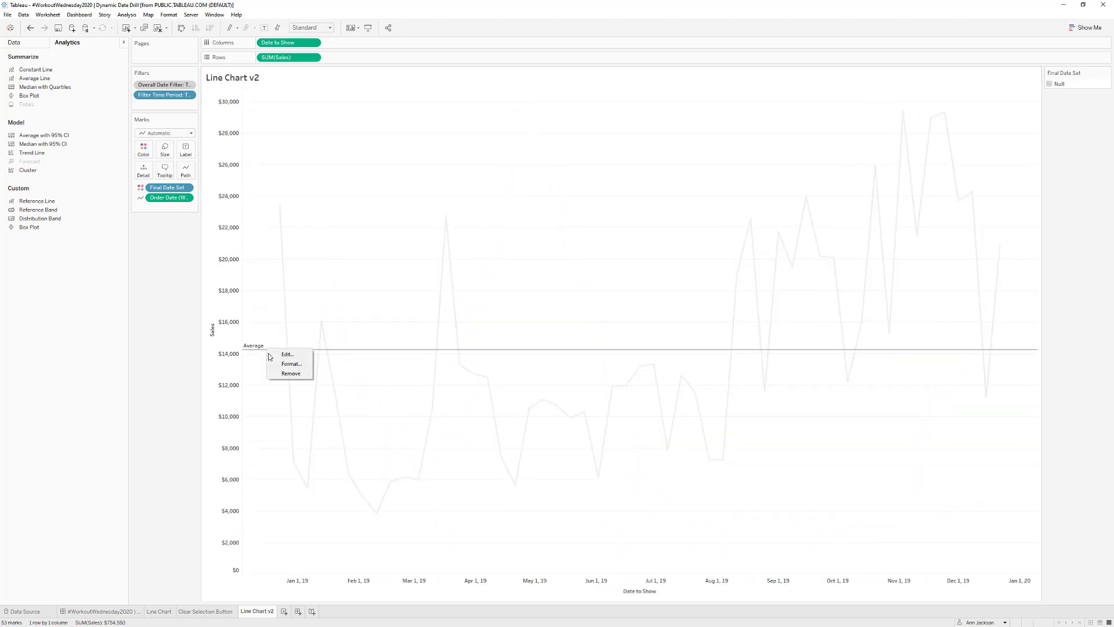
left_click(286, 367)
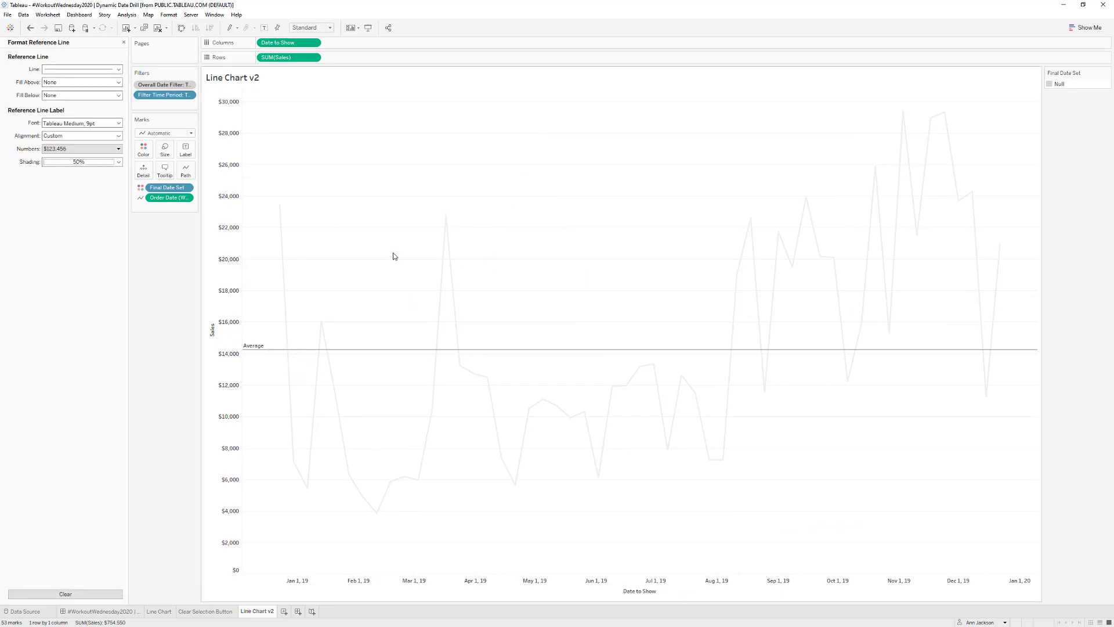
right_click(269, 350)
left_click(284, 355)
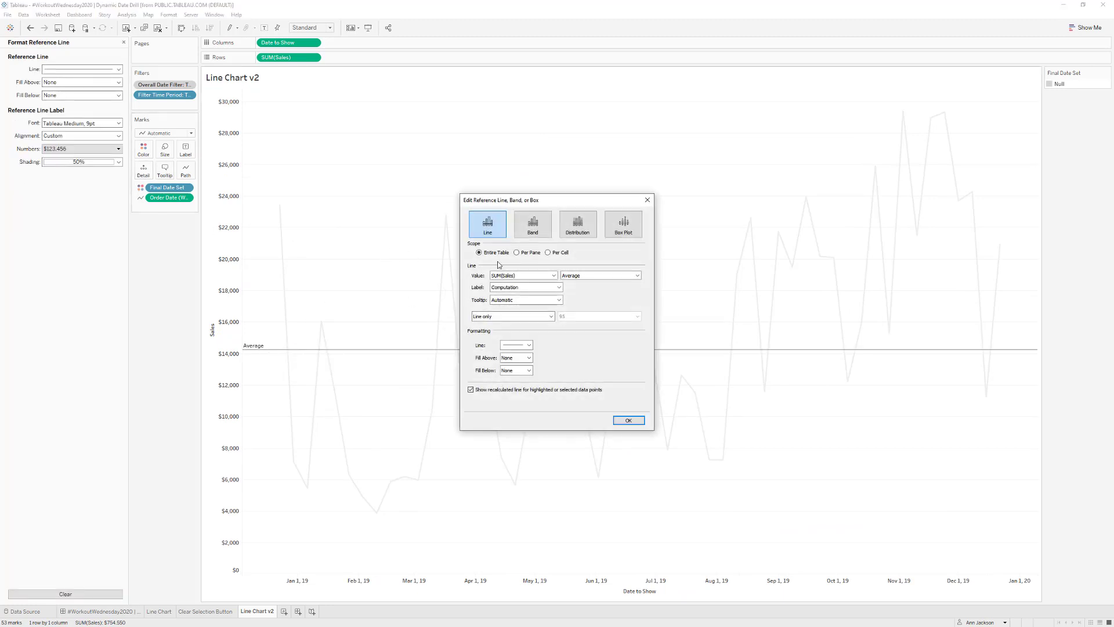
left_click(522, 288)
left_click(518, 301)
left_click(628, 421)
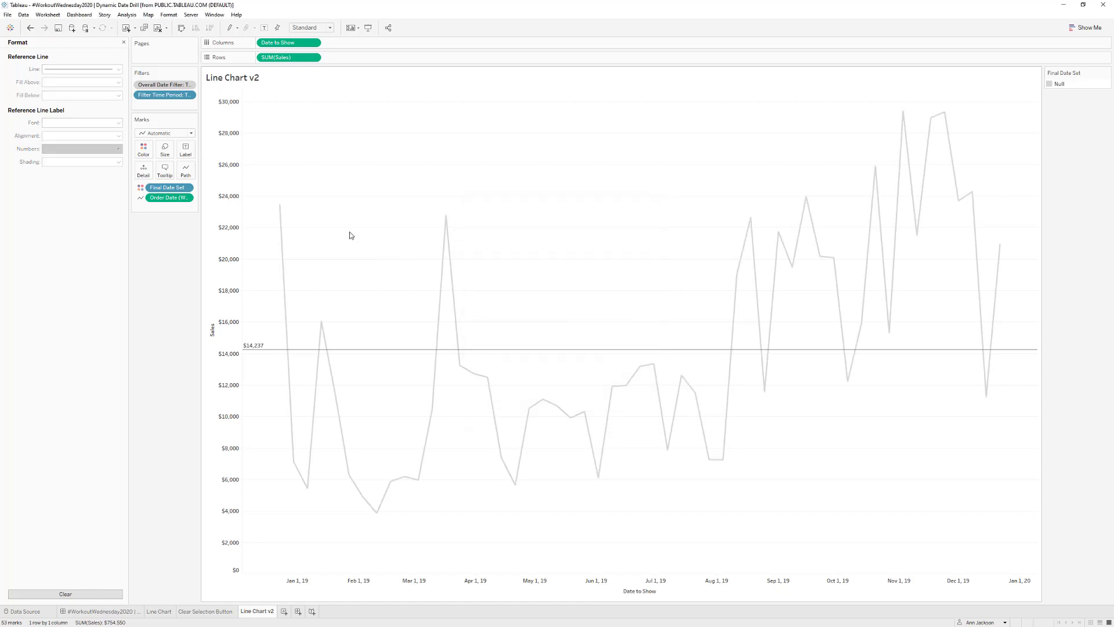
left_click(124, 42)
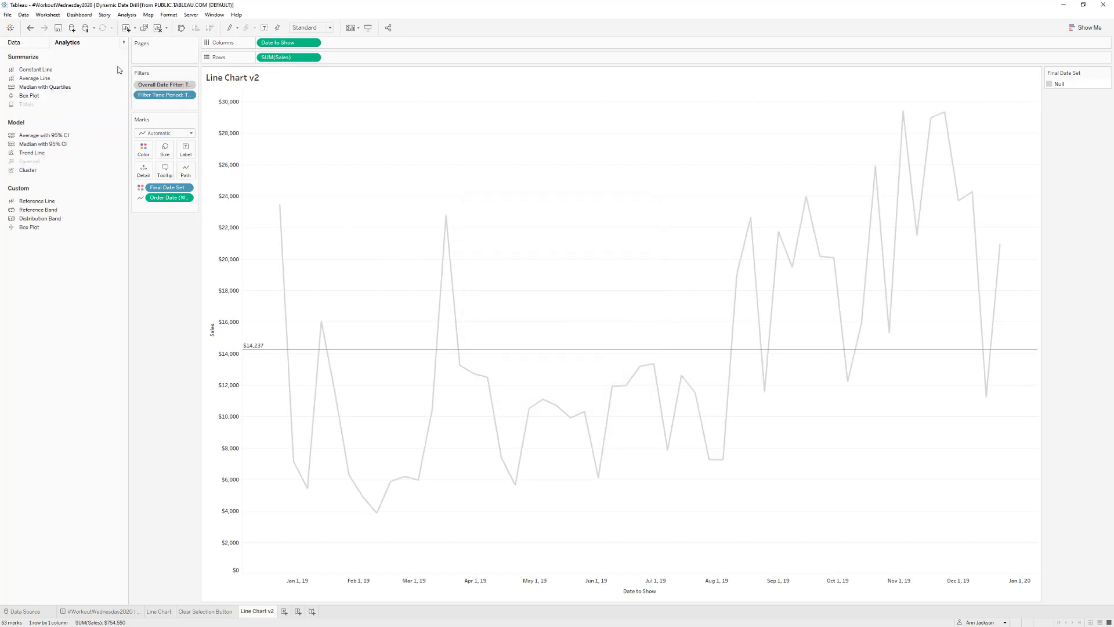
left_click(14, 42)
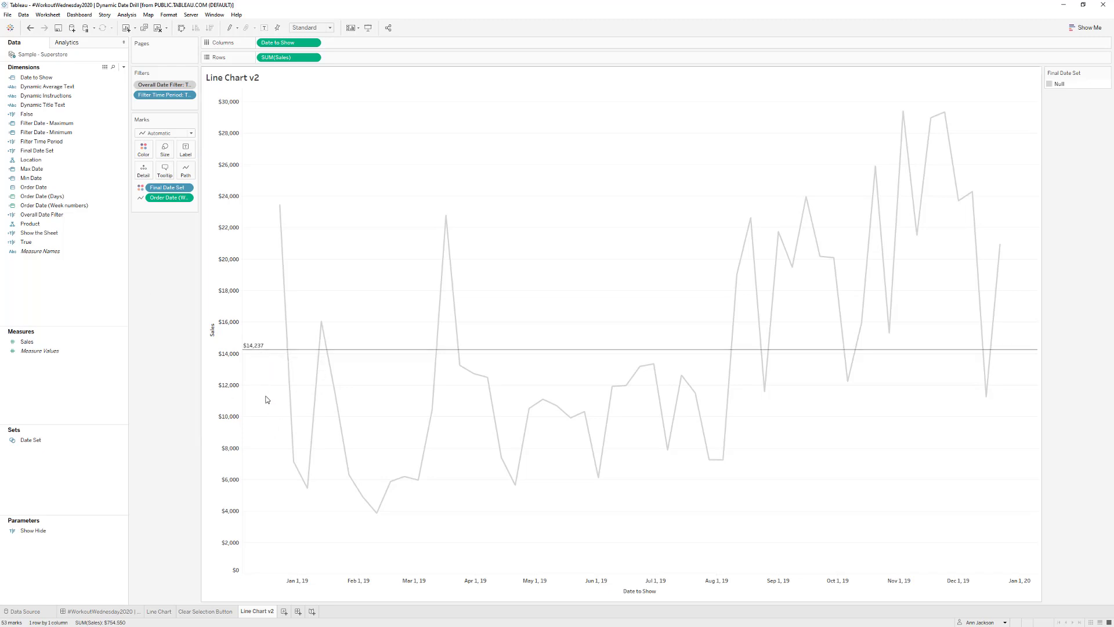
- Create a calculated field named Window Average with the formula WINDOW_AVG(SUM([Sales]))
mouse_move(274, 350)
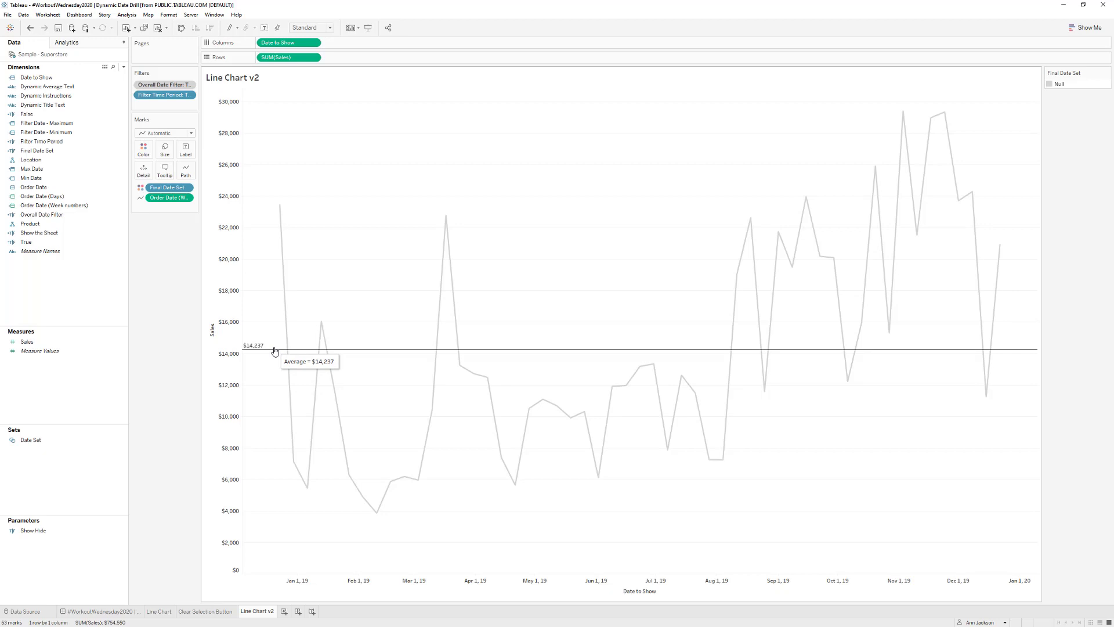
left_click(123, 68)
left_click(75, 78)
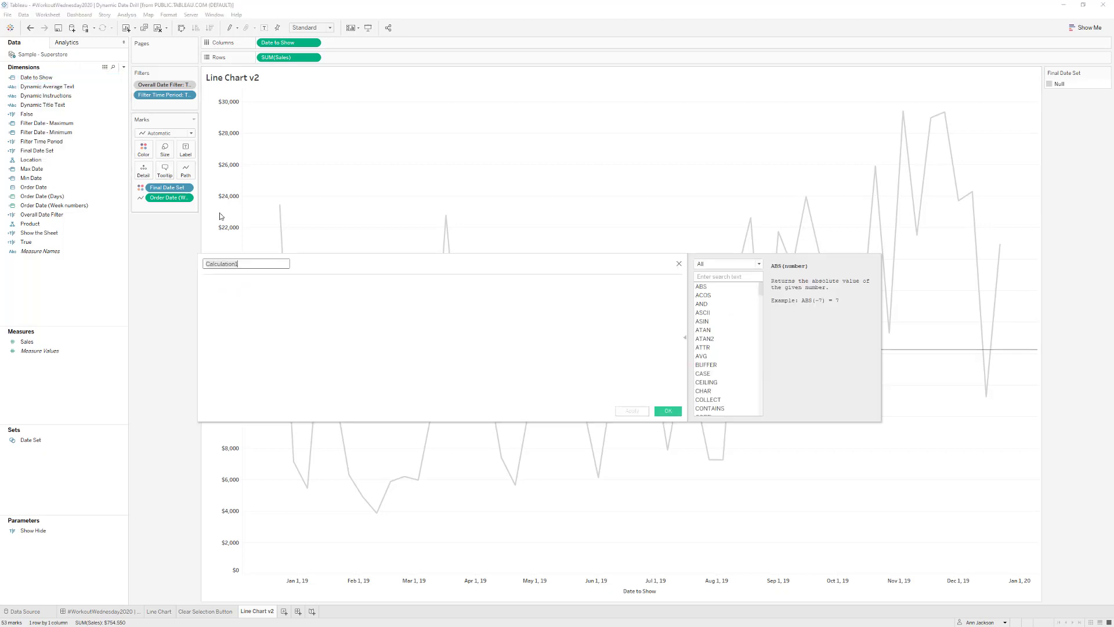
key("BackSpace")
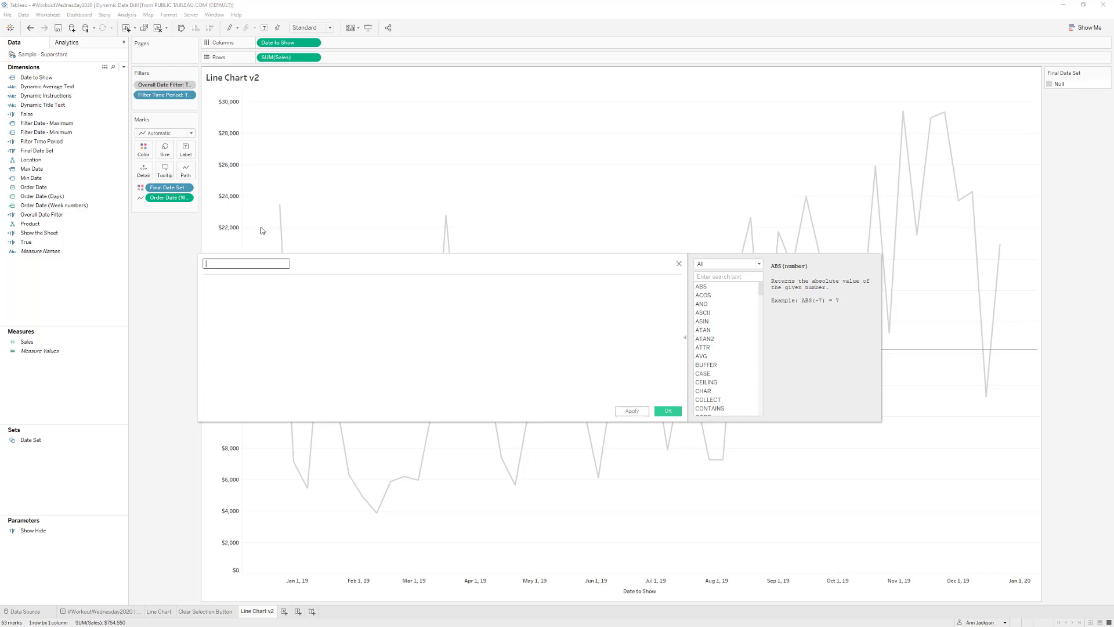
type("Window Average")
key("Tab")
type("WINDOW_")
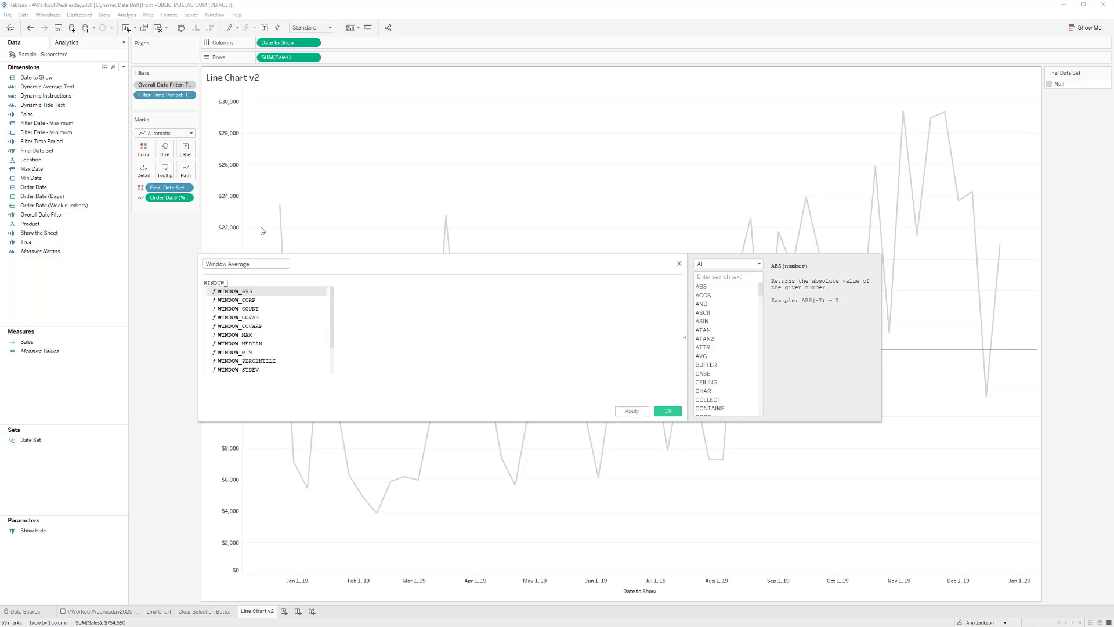
type("AVG(SUm")
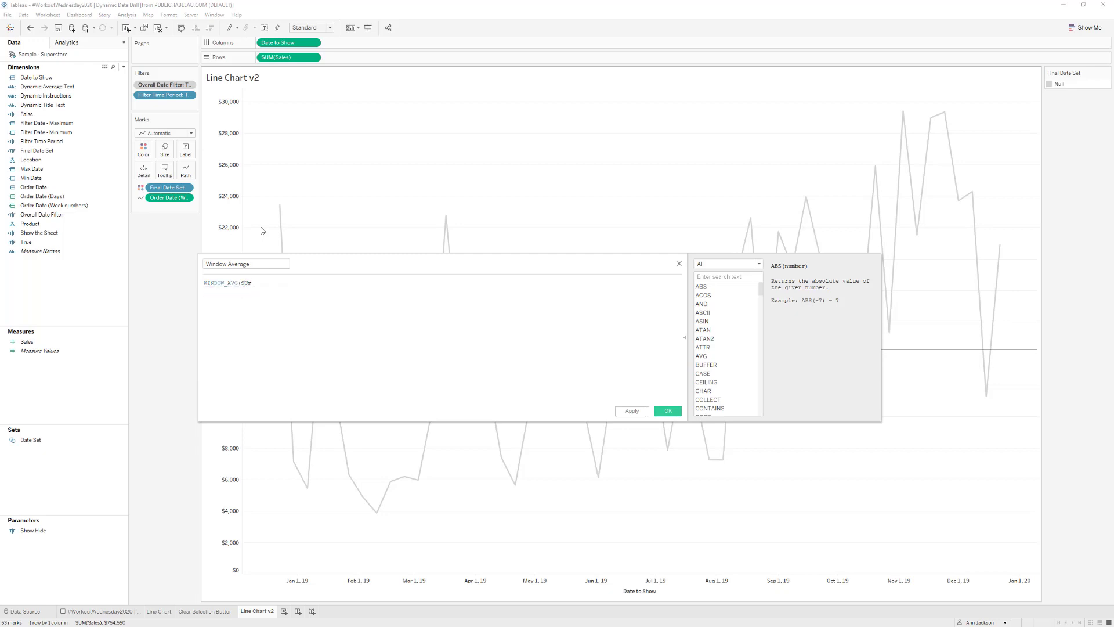
key("Return")
type("[Sa")
key("Return")
type("))")
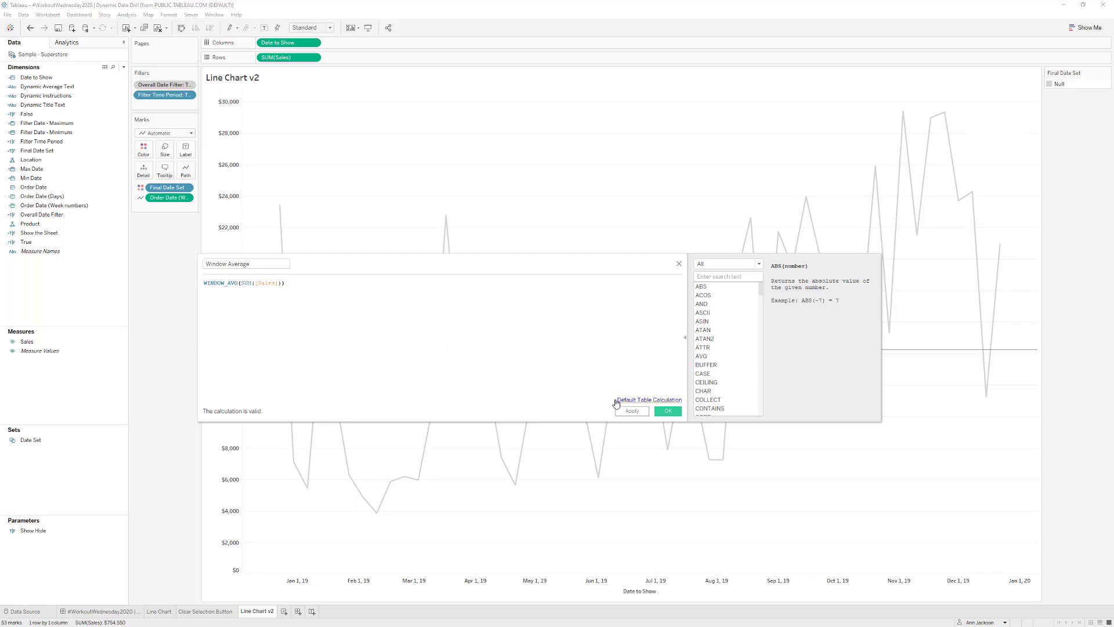
left_click(632, 410)
left_click(667, 411)
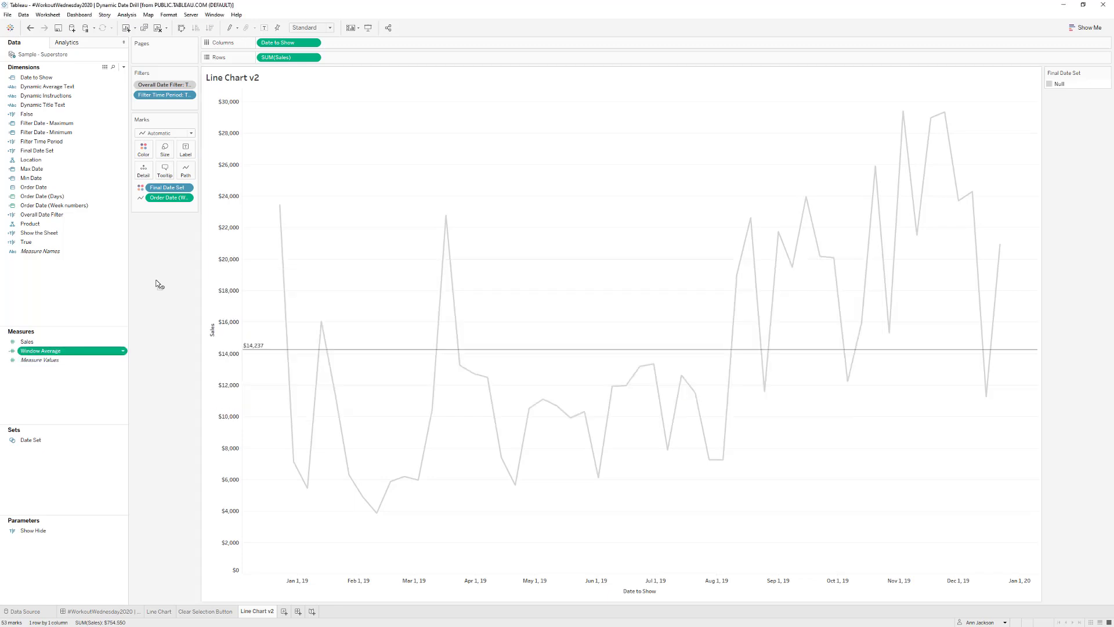
- Label the line's marks with Window Average and set its default number format to Currency (Custom) without decimals
left_click_drag(57, 352, 184, 152)
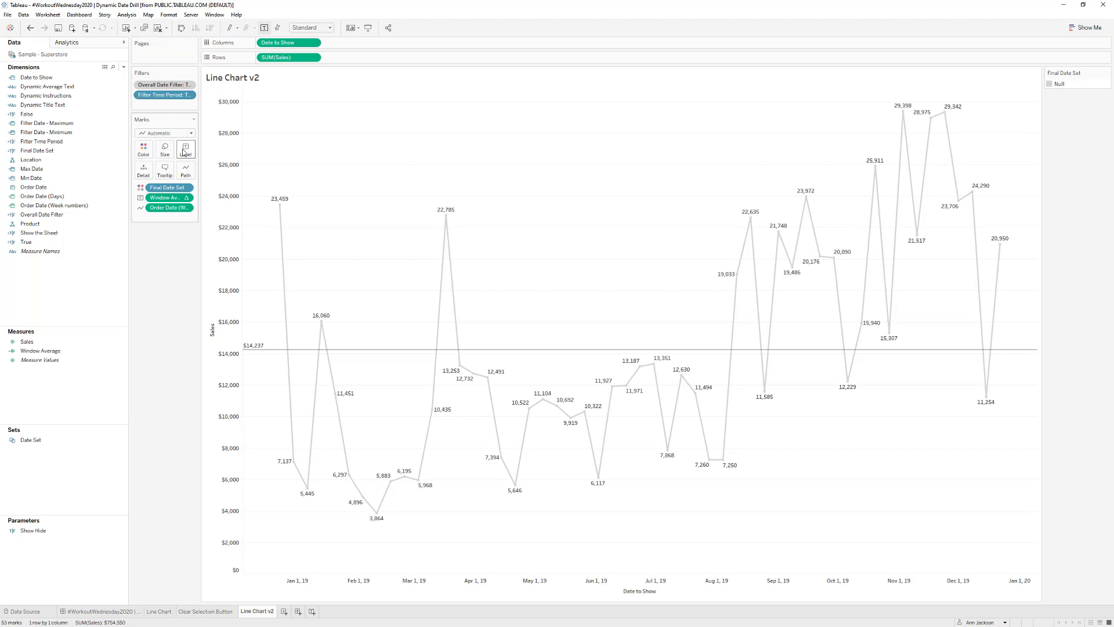
mouse_move(279, 210)
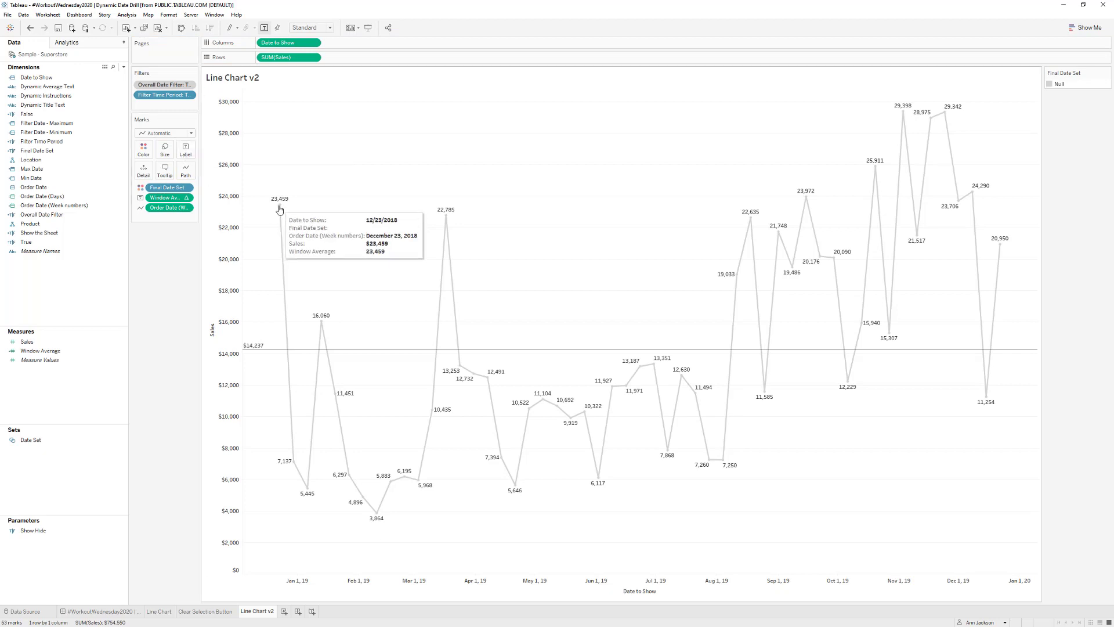
right_click(40, 351)
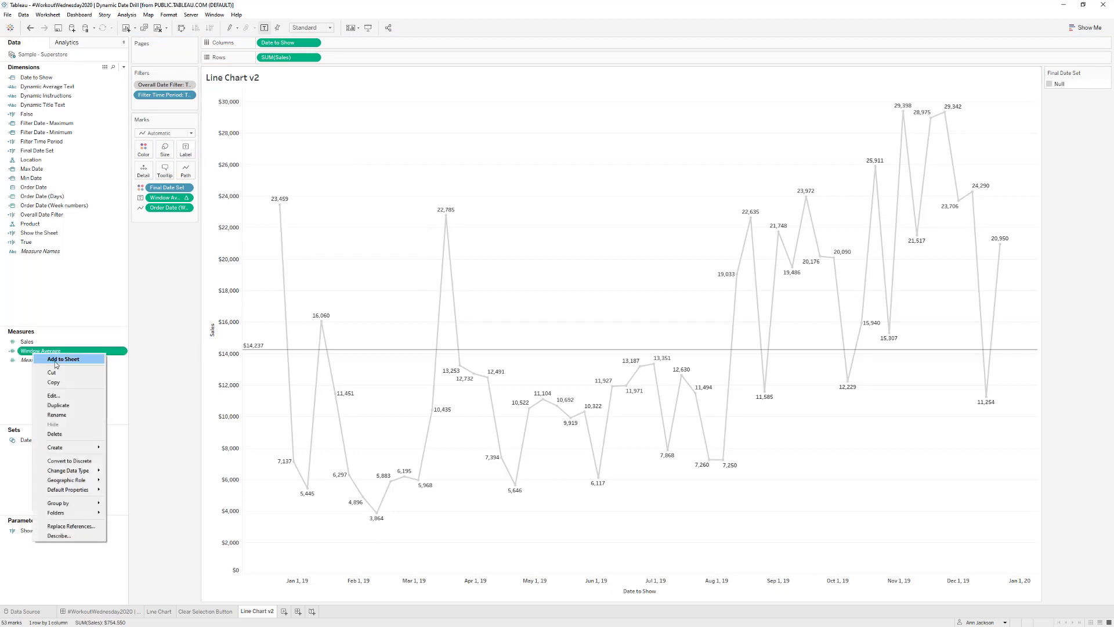
mouse_move(82, 490)
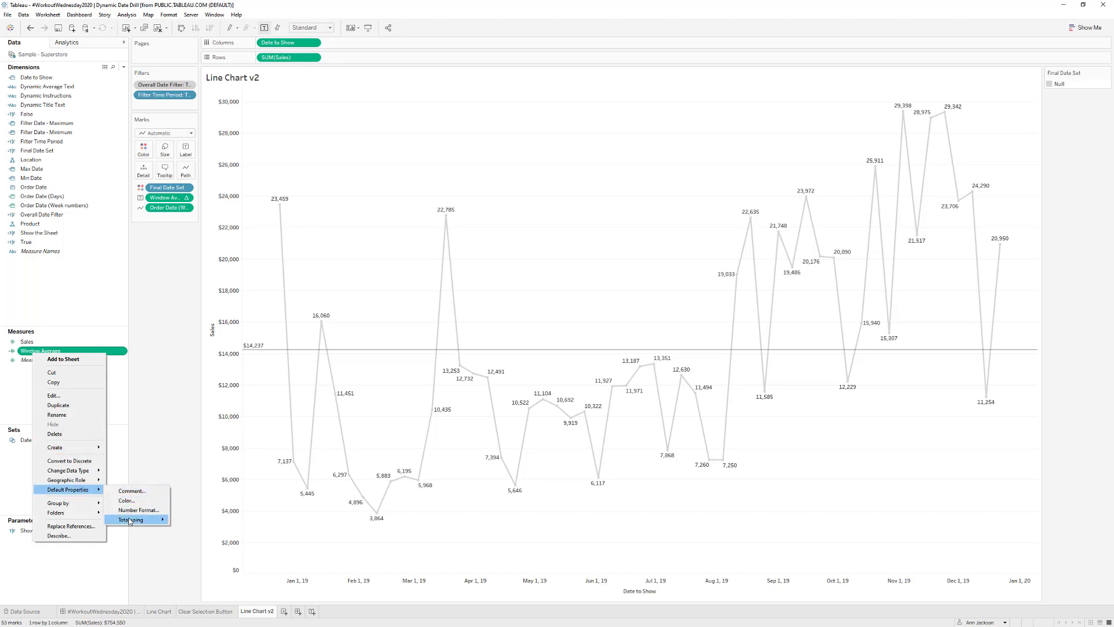
left_click(136, 509)
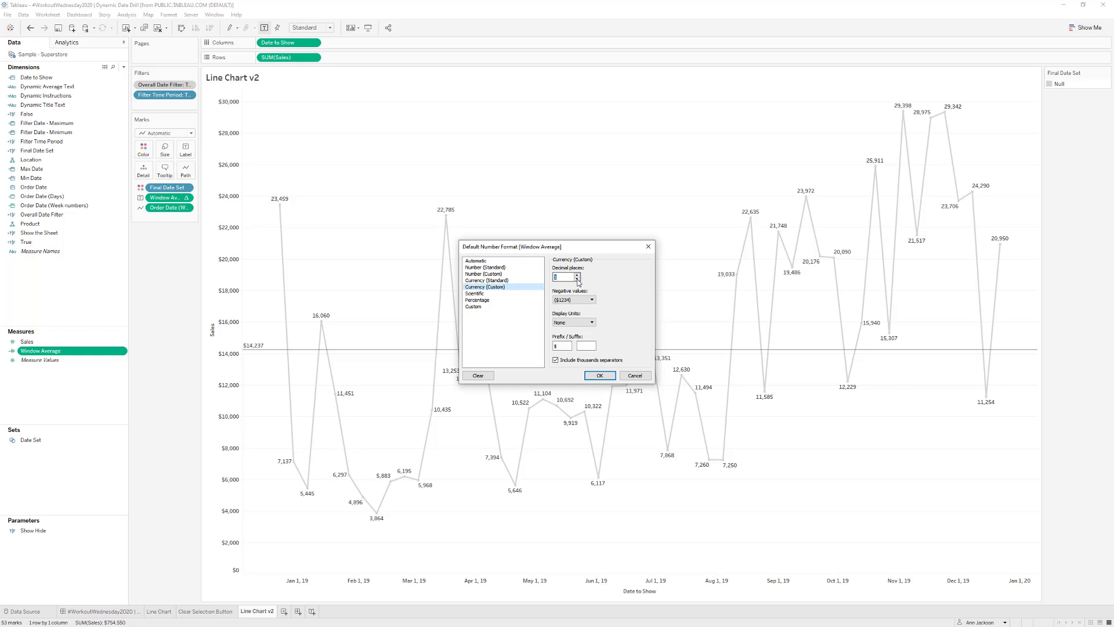
left_click(599, 375)
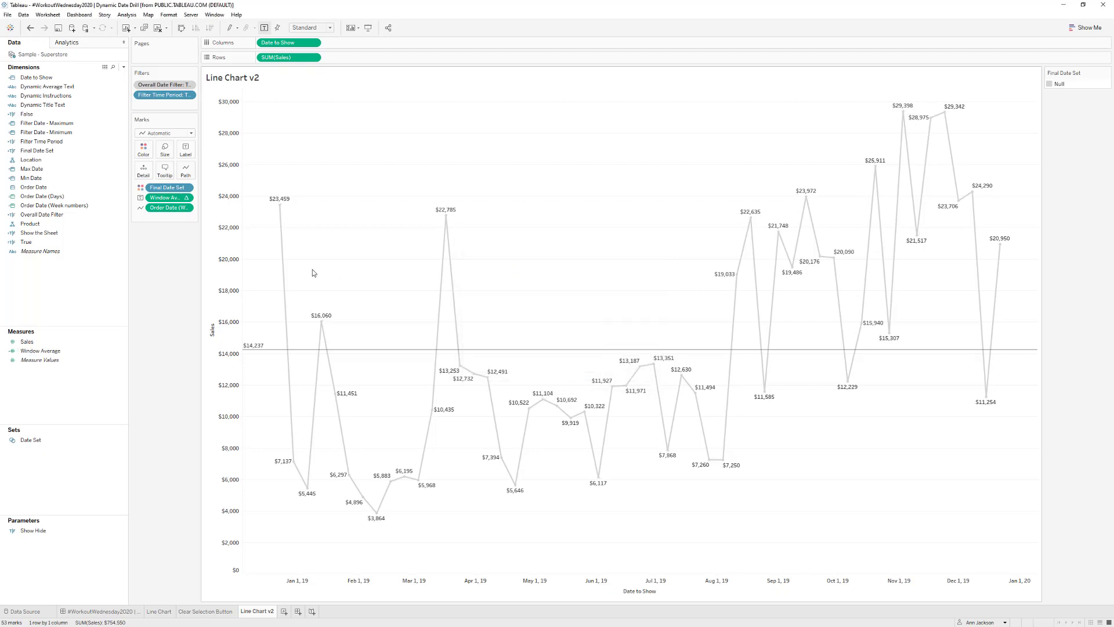
- Set the Window Average table calculation to compute using the specific dimensions Date to Show, Final Date Set and Order Date (Week numbers)
mouse_move(280, 208)
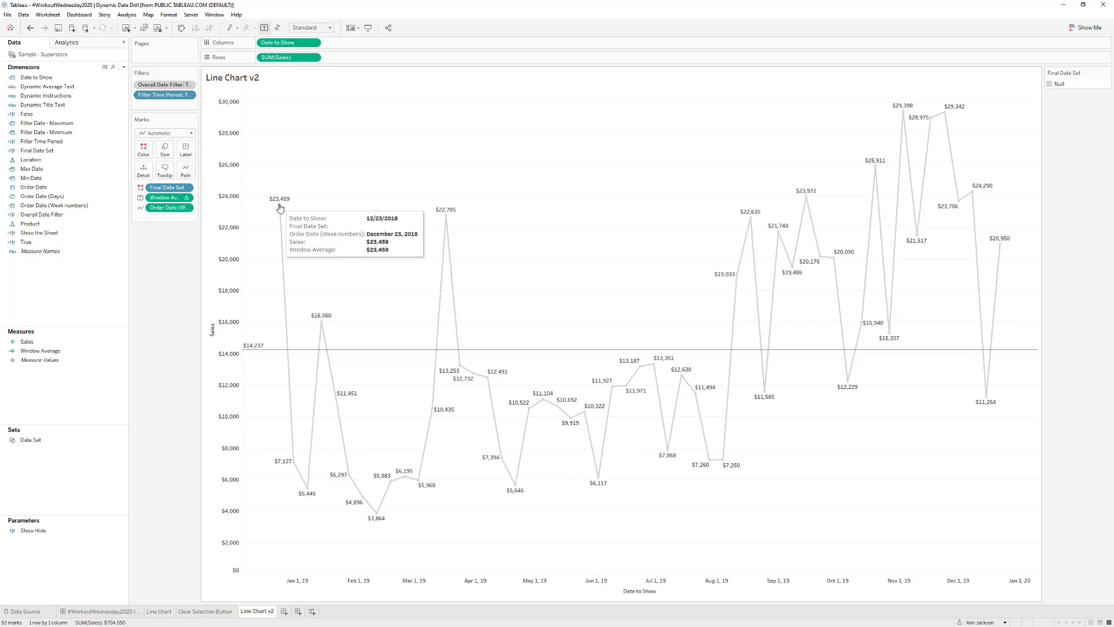
right_click(173, 204)
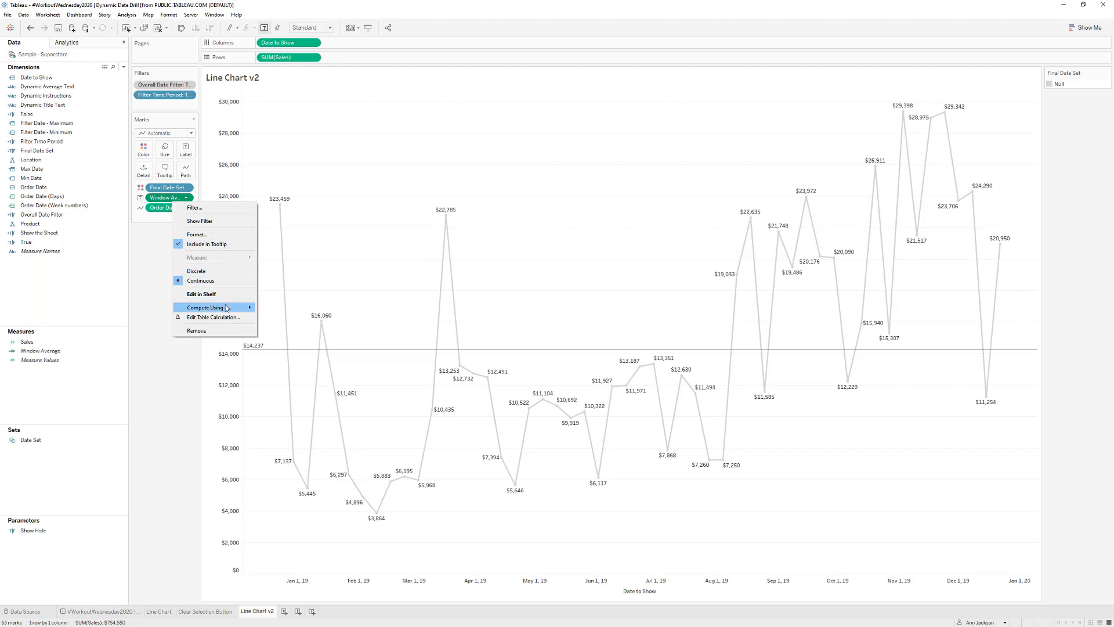
mouse_move(227, 308)
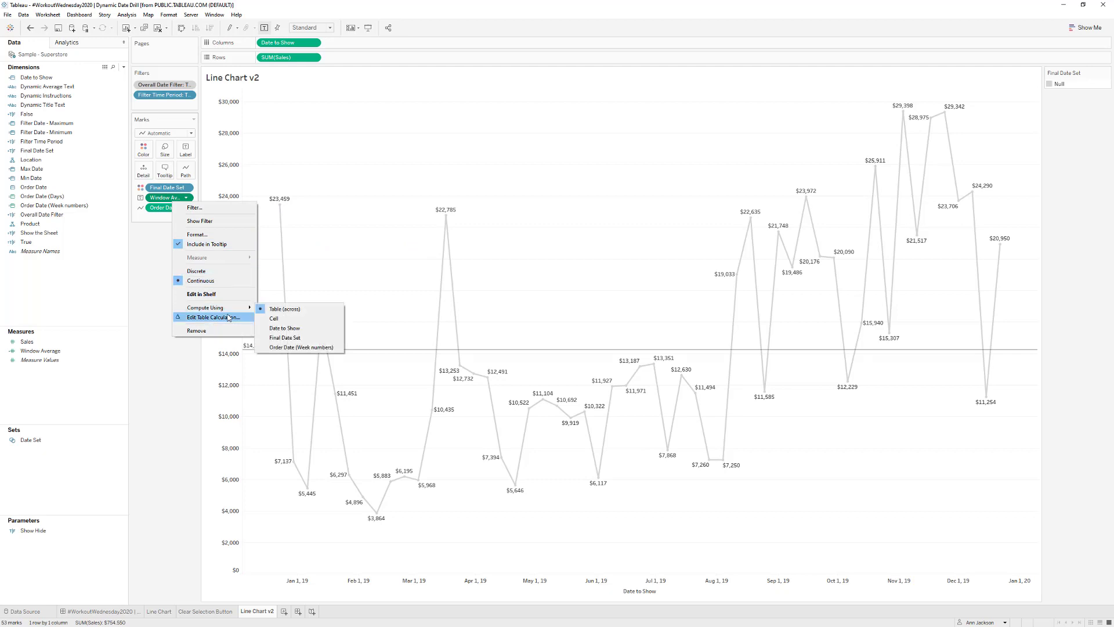
left_click(229, 317)
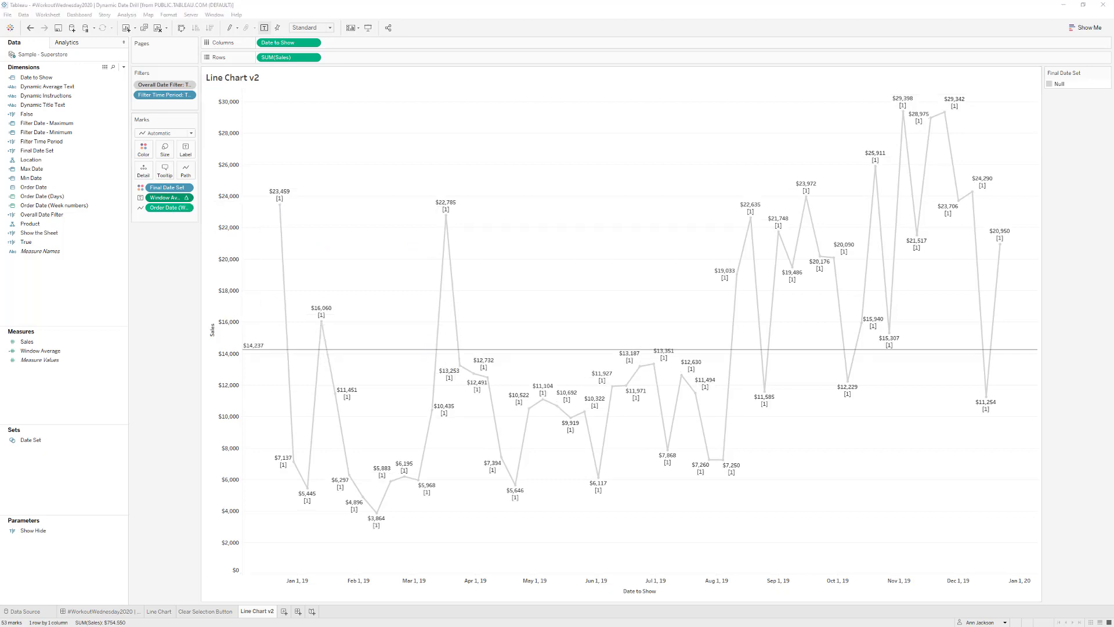
left_click_drag(461, 92, 551, 66)
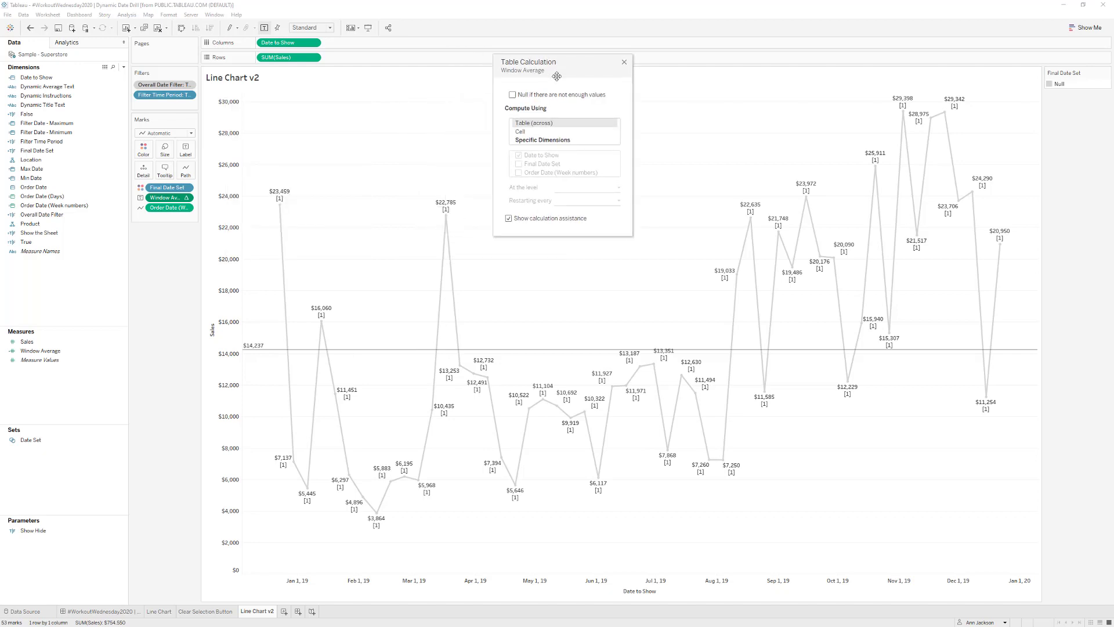
left_click(519, 164)
left_click(518, 173)
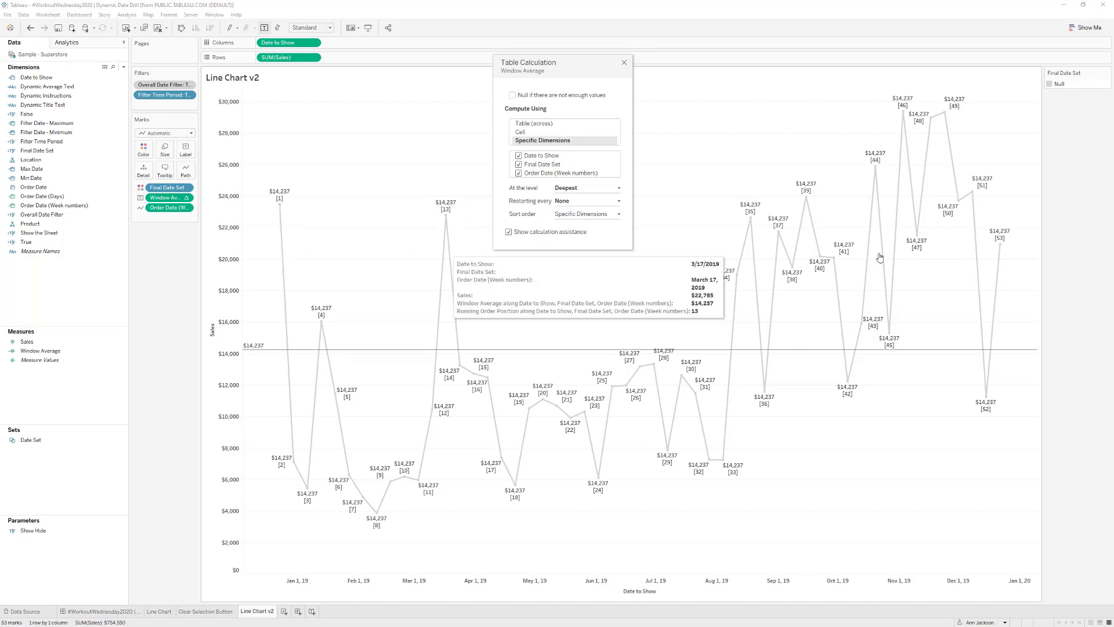
mouse_move(993, 244)
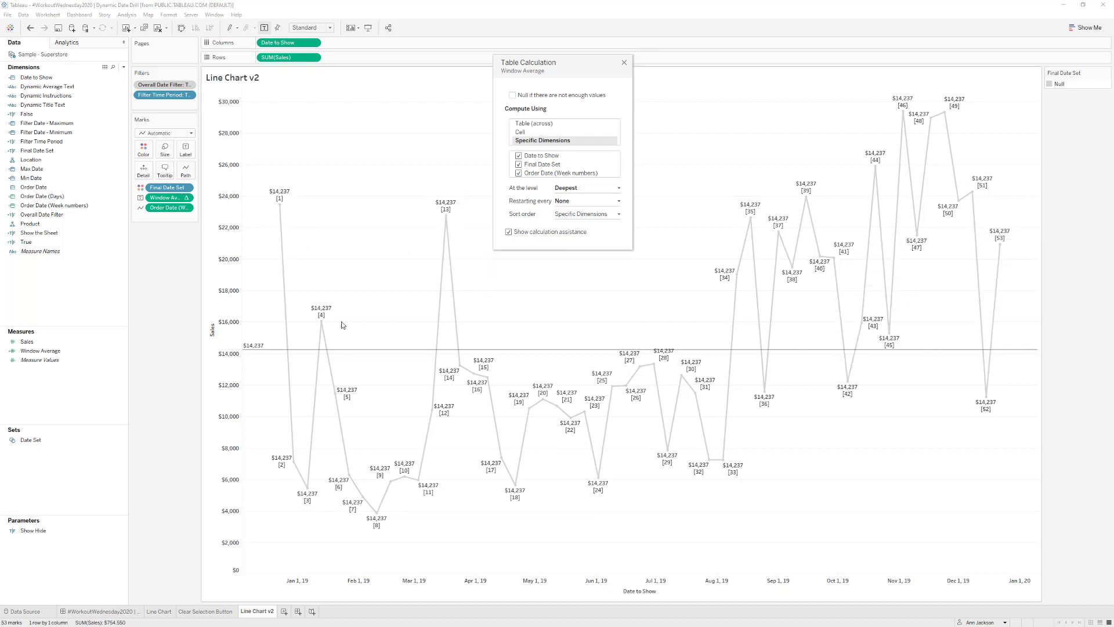
mouse_move(253, 353)
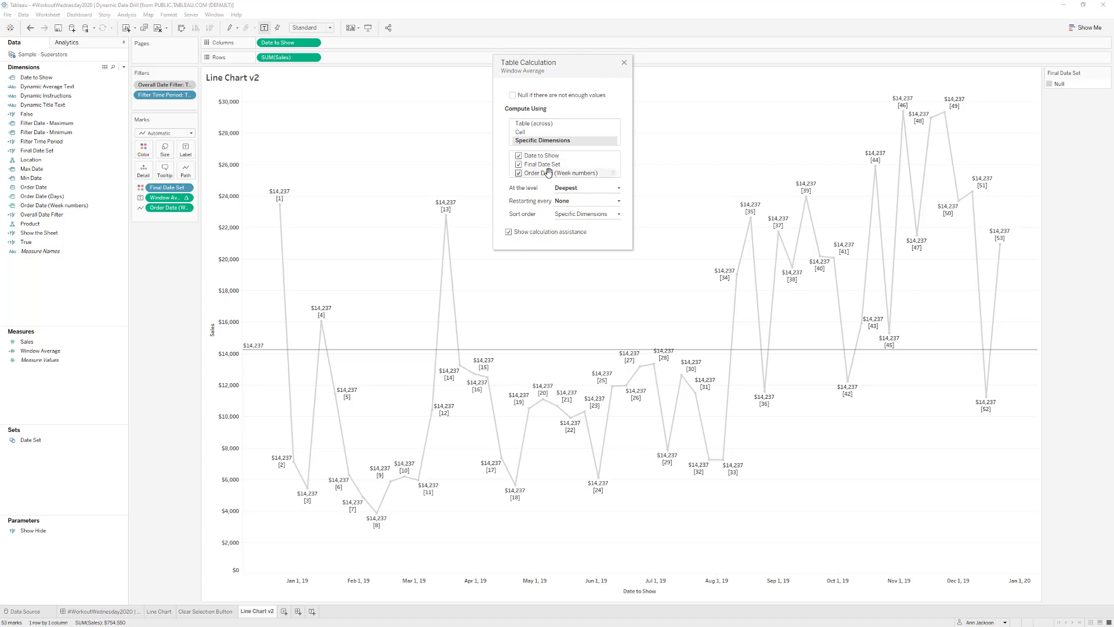
left_click(624, 64)
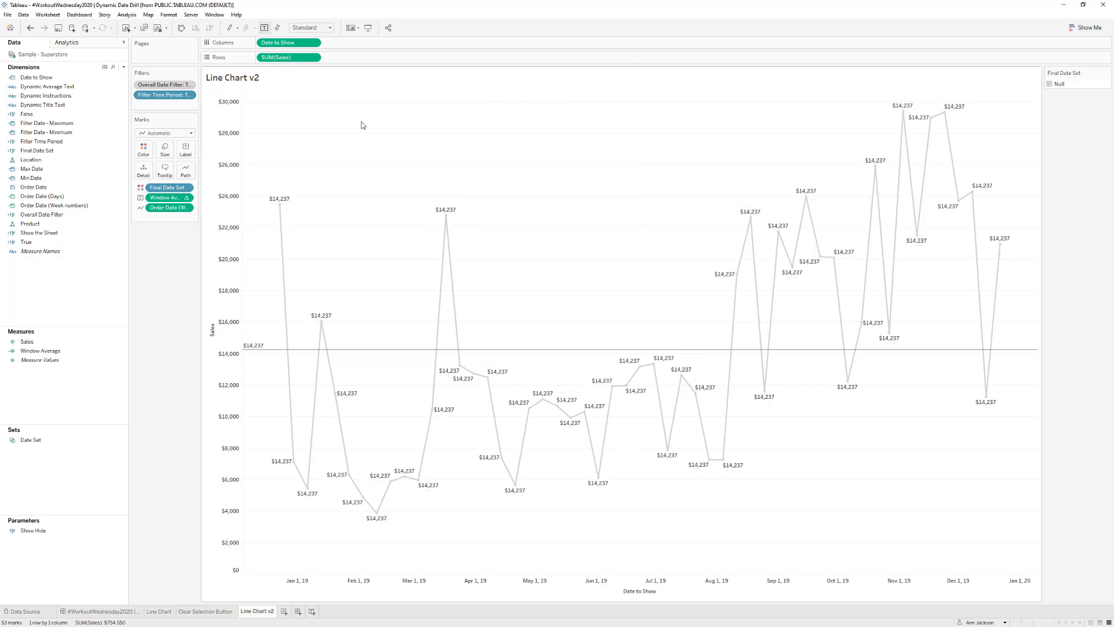
- Add an "Average Sales:" line with the AGG(Window Average) value below the sheet name in the title, and move Window Average from Label to Detail
double_click(251, 80)
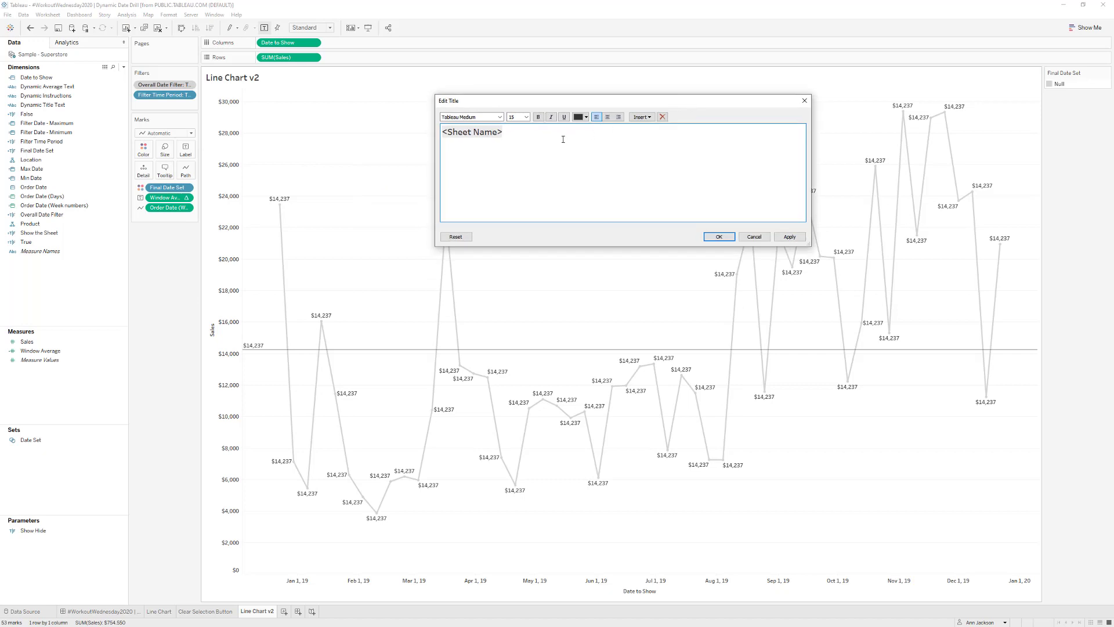
type("Average Sales:")
left_click(642, 117)
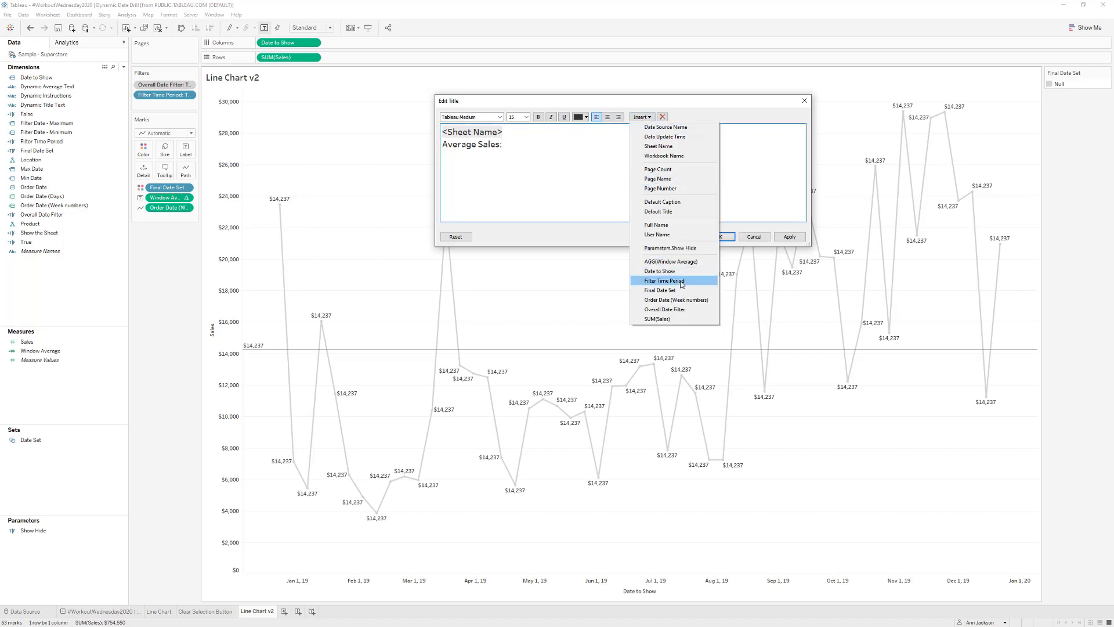
left_click(673, 262)
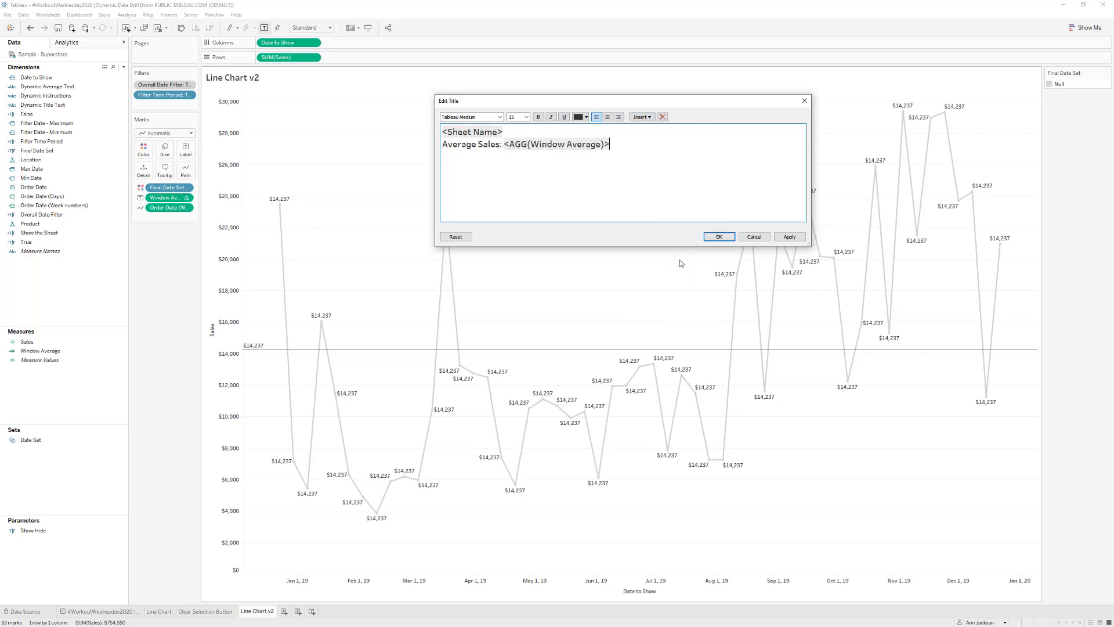
left_click(788, 237)
left_click(719, 237)
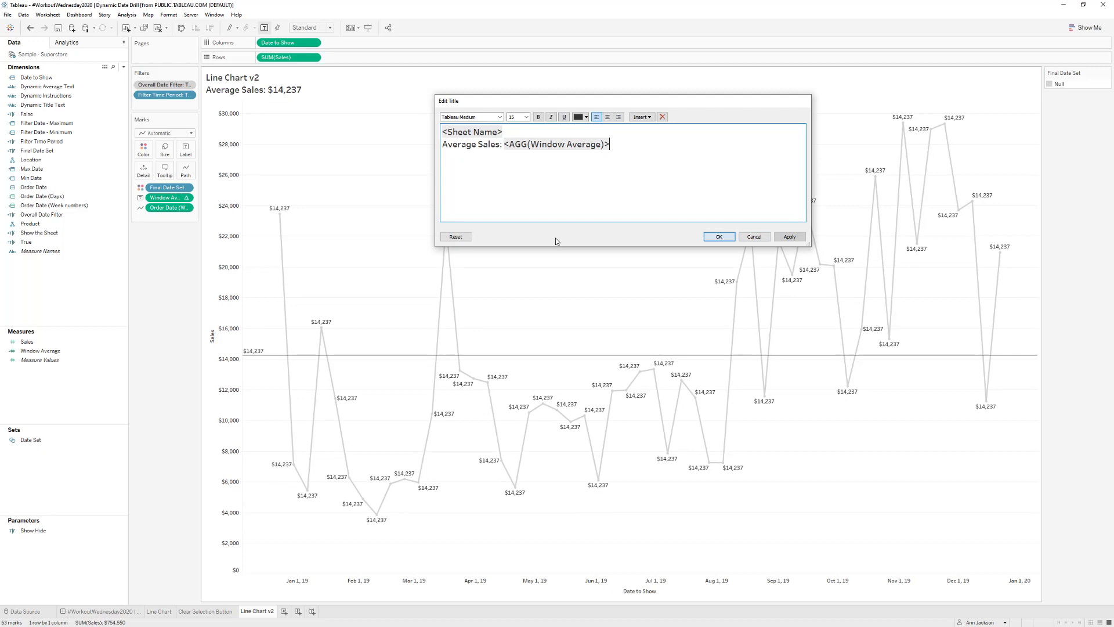
left_click(140, 198)
left_click(144, 235)
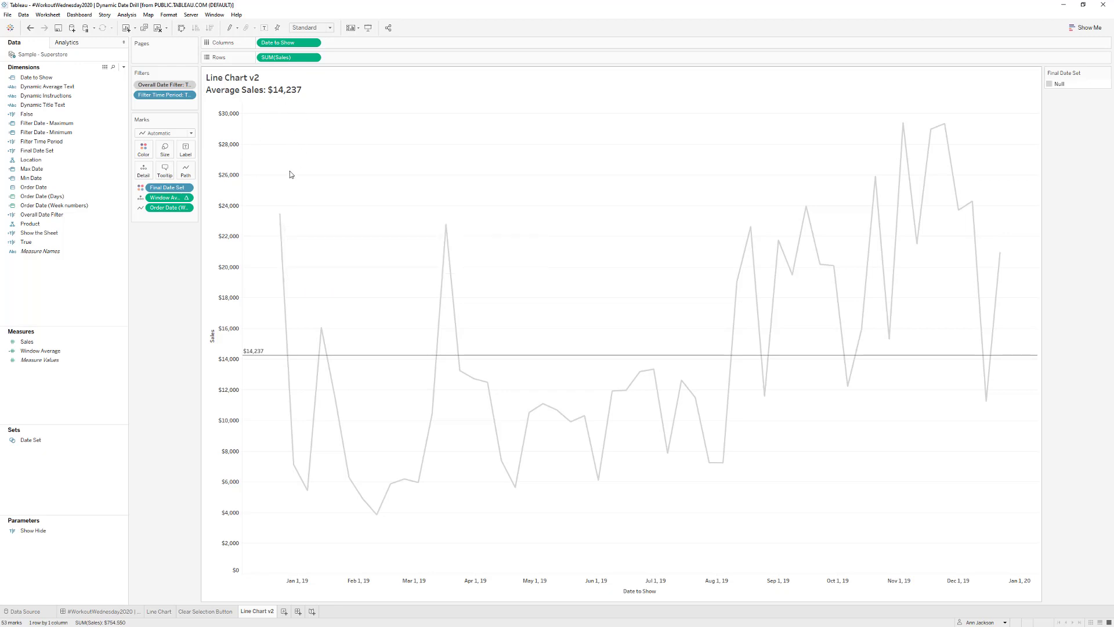
- Try computing Window Average using Table (across), and undo the change
left_click(186, 197)
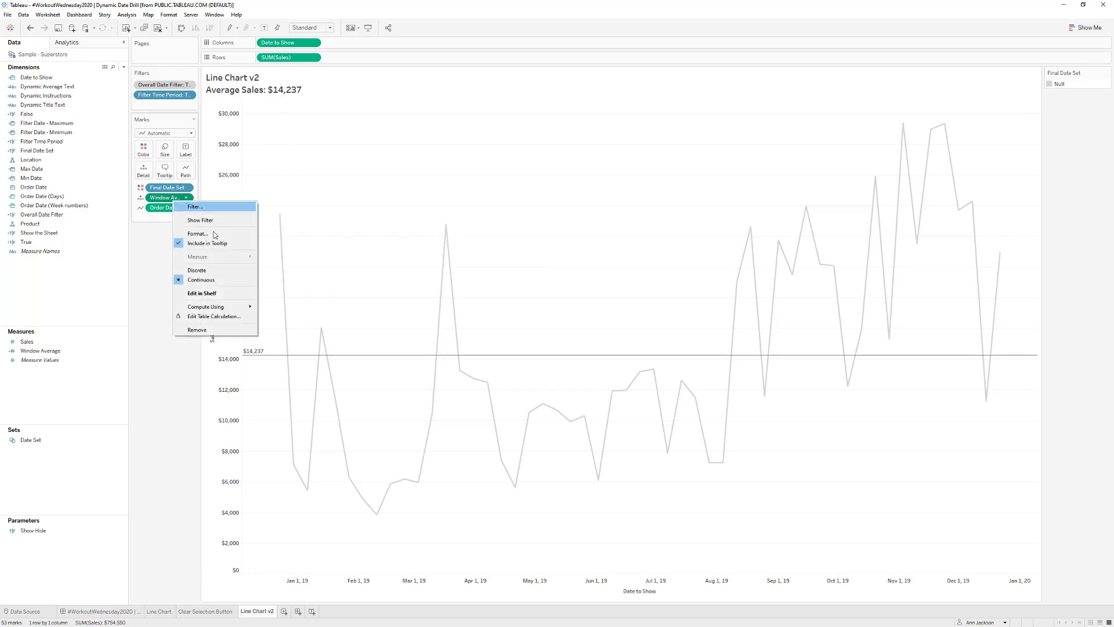
mouse_move(227, 308)
left_click(278, 316)
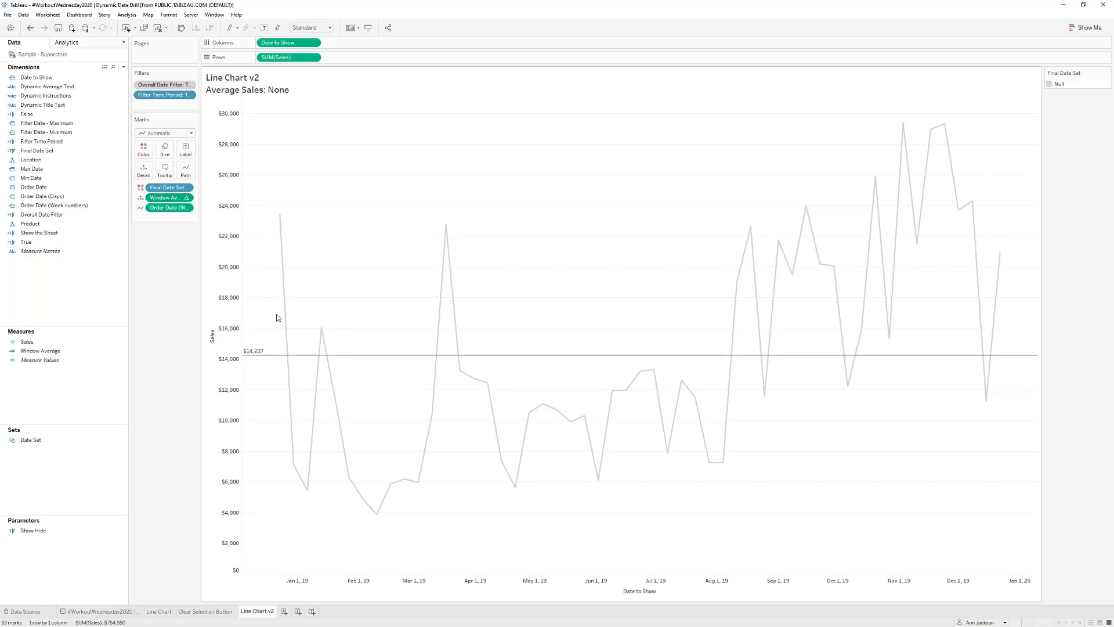
left_click(31, 27)
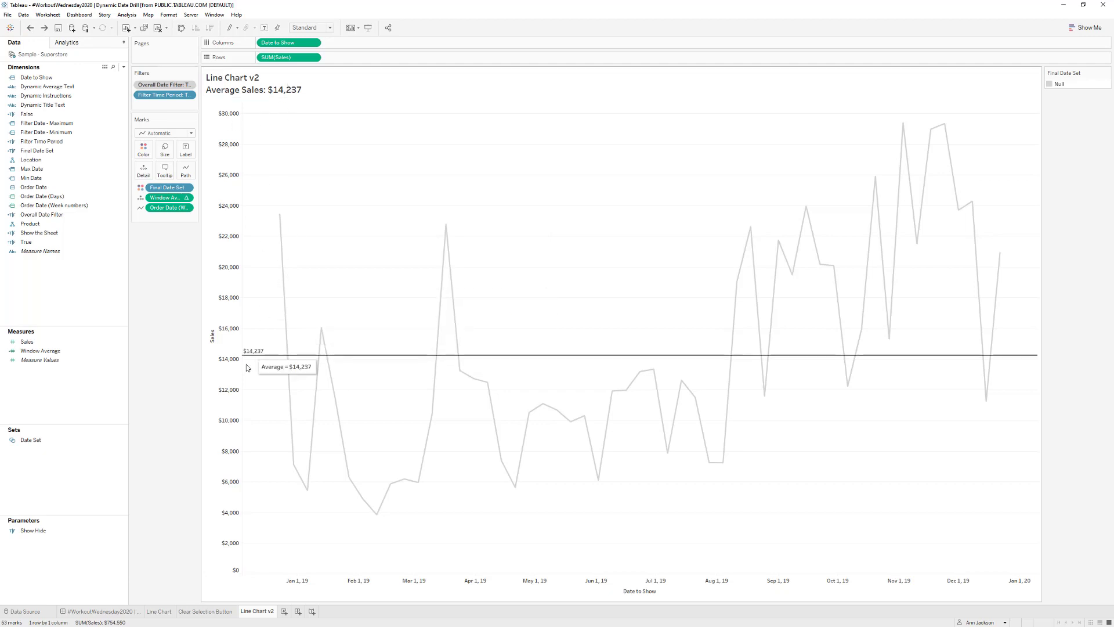
- Test the average in the title by drilling into the first weeks, selecting the highest daily mark, and clearing the selection
left_click_drag(253, 188, 340, 337)
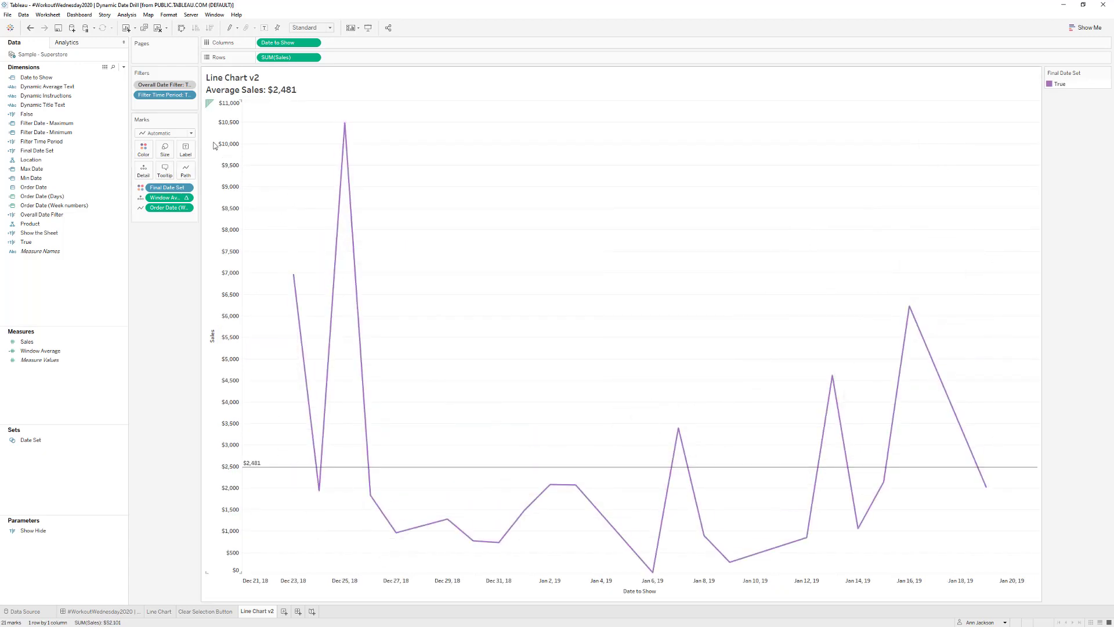
left_click(345, 124)
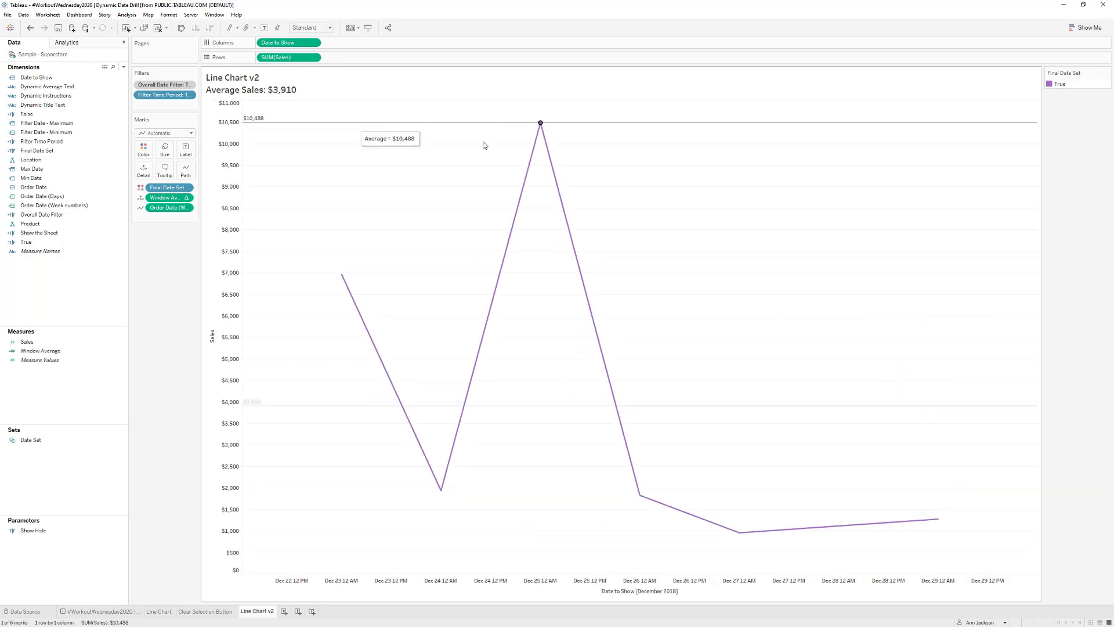
left_click(539, 123)
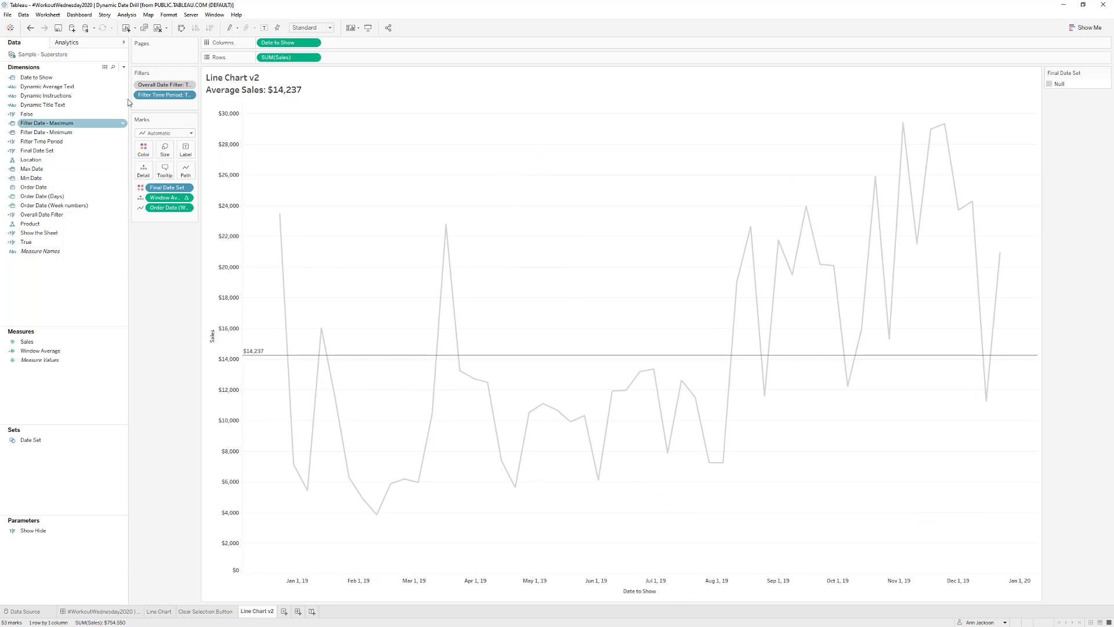
- Create a calculated field named Window Total with the formula TOTAL(SUM([Sales]))
left_click(124, 67)
left_click(111, 74)
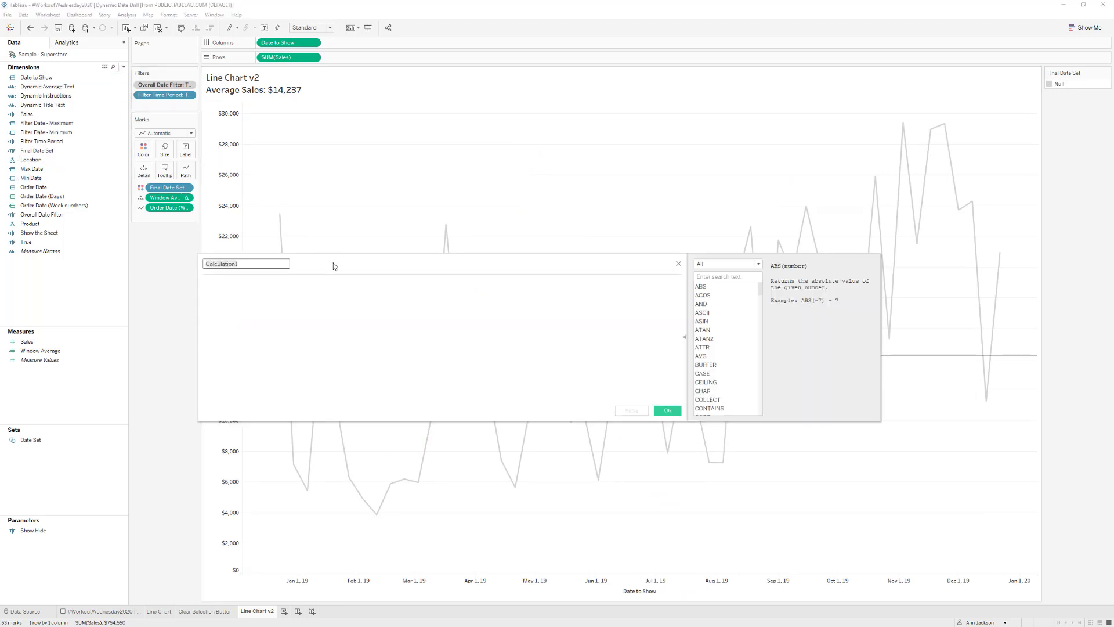
type("Window")
key("Tab")
type("TOTAL(SUM(SA")
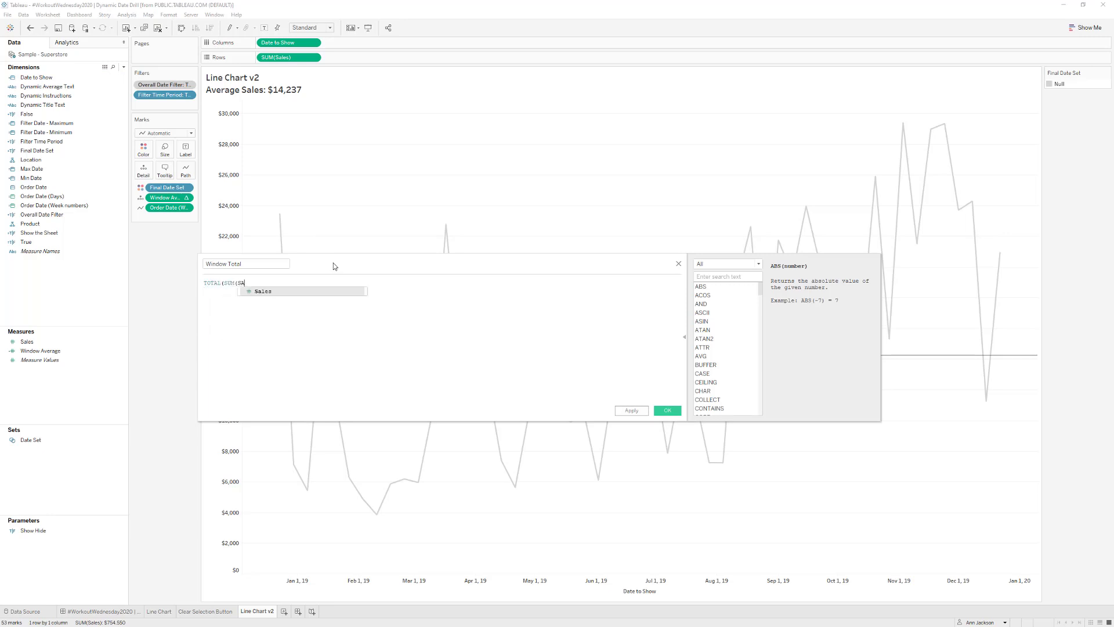
key("Return")
type("))")
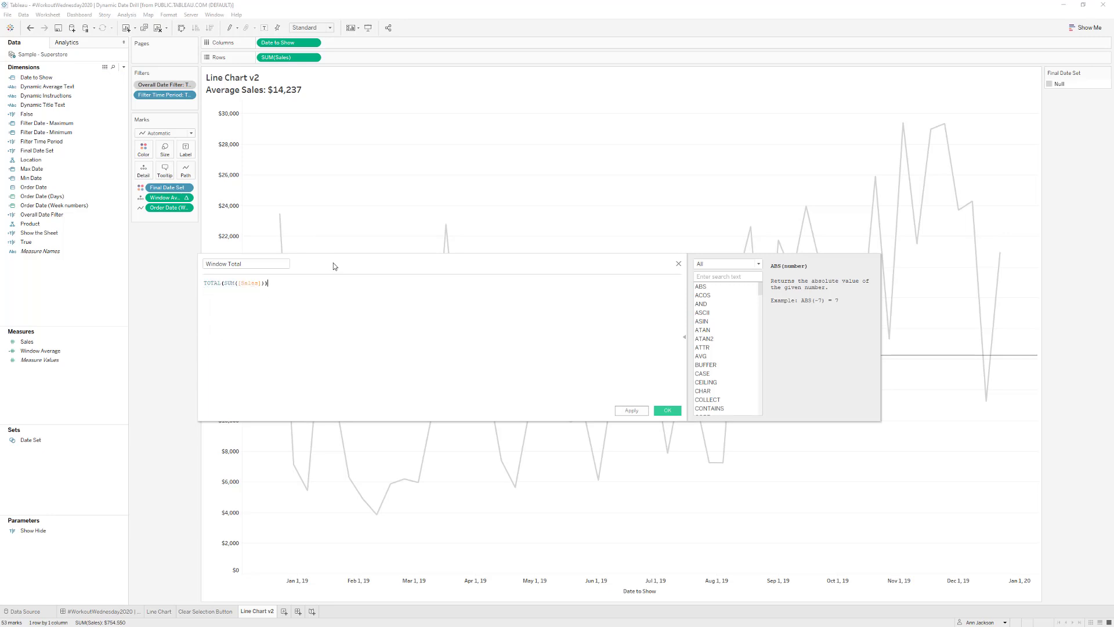
left_click(631, 411)
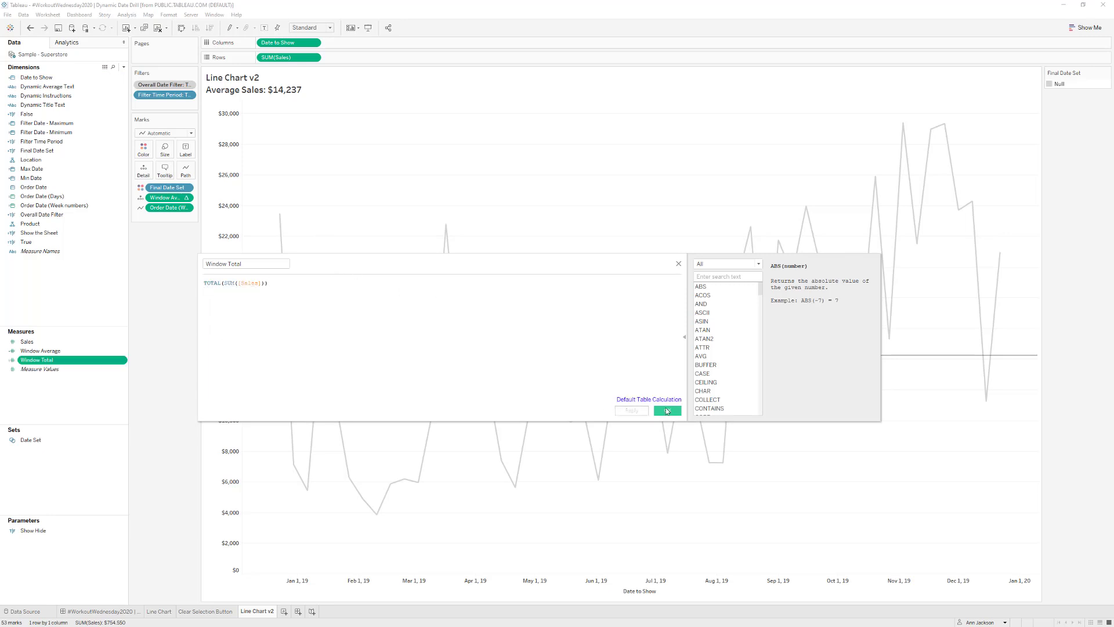
left_click(668, 410)
- Set Window Total's default number format to Currency (Custom) with no decimals, and add the measure to Label
right_click(34, 363)
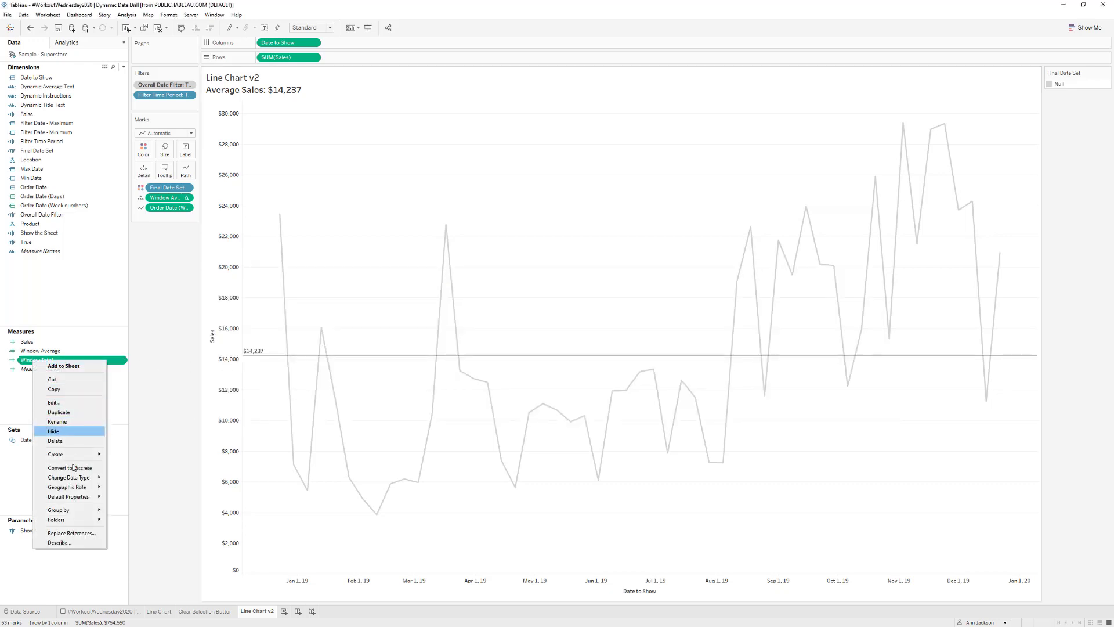
mouse_move(78, 497)
left_click(140, 517)
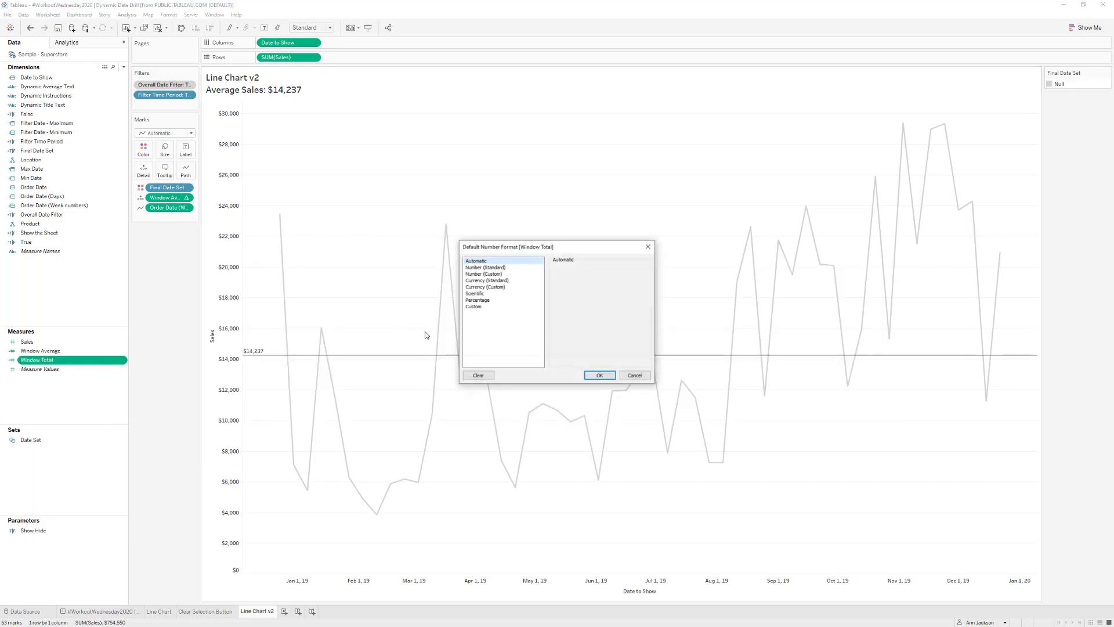
left_click(485, 286)
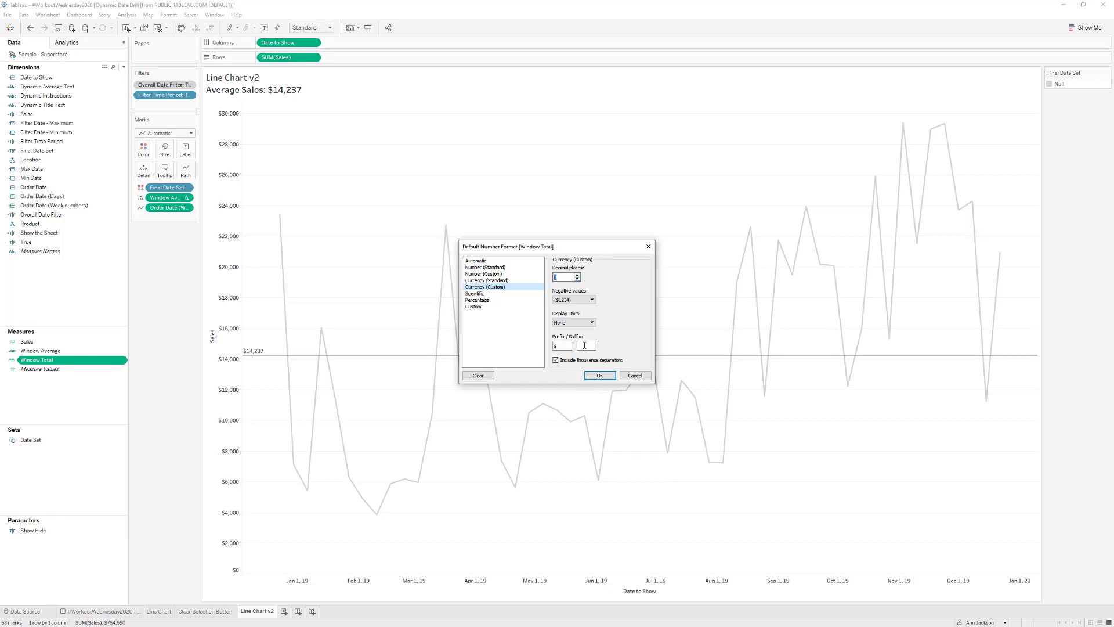
left_click(599, 376)
left_click_drag(37, 360, 182, 149)
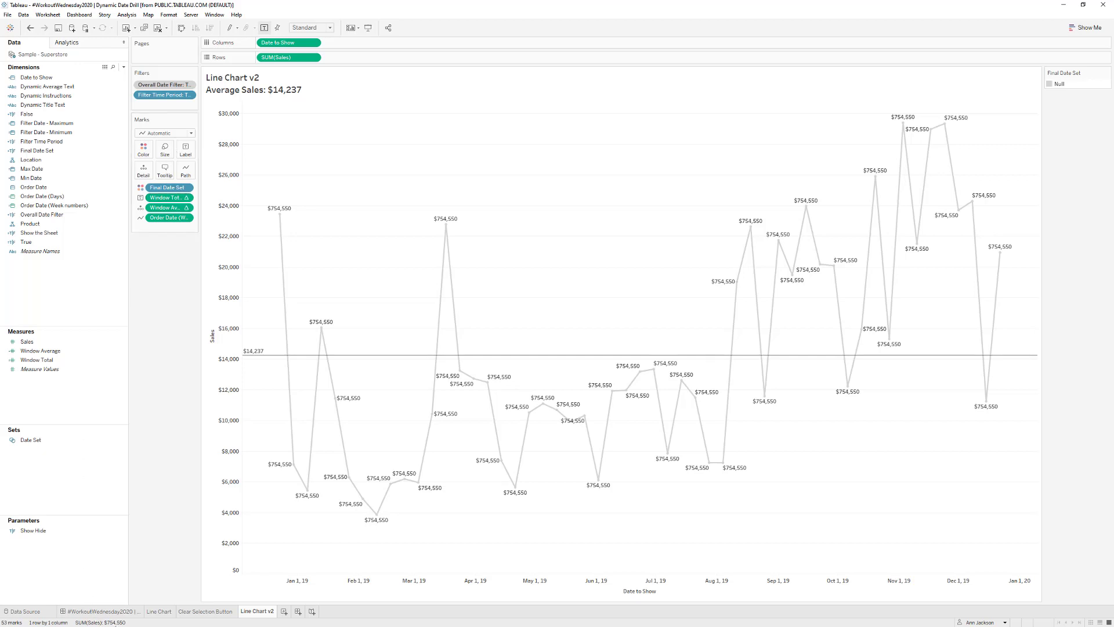
- Insert "Total Sales:" with the AGG(Window Total) value and a "|" separator before "Average Sales:" in the title, and move Window Total to Detail
double_click(239, 92)
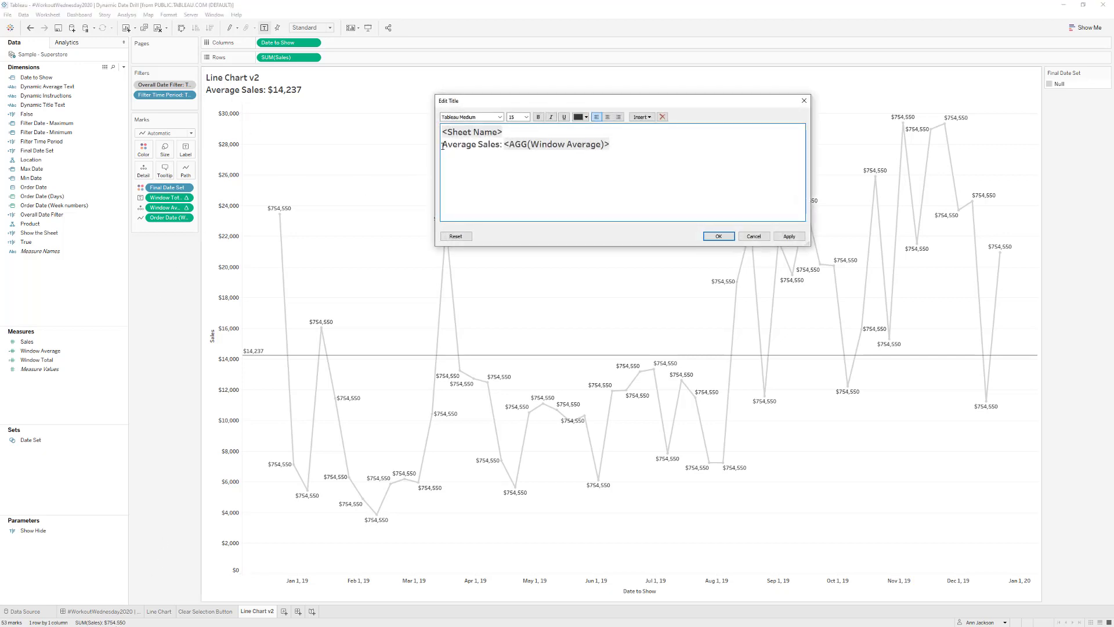
type("tOTAL sA")
key("BackSpace")
key("BackSpace")
key("BackSpace")
key("BackSpace")
key("BackSpace")
key("BackSpace")
key("BackSpace")
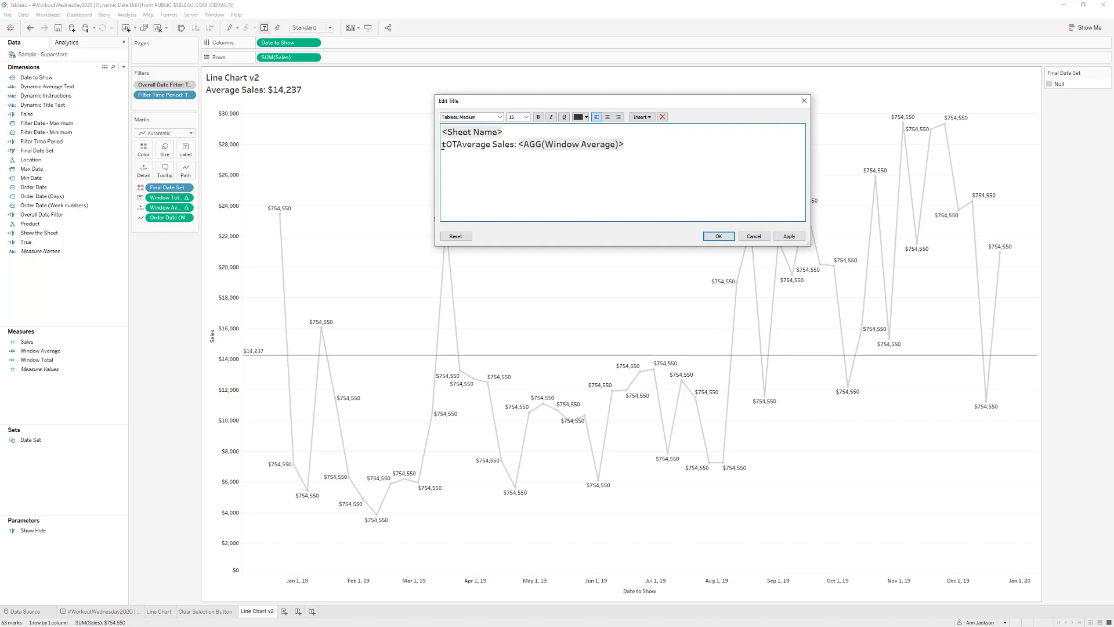
type("Total Sales:")
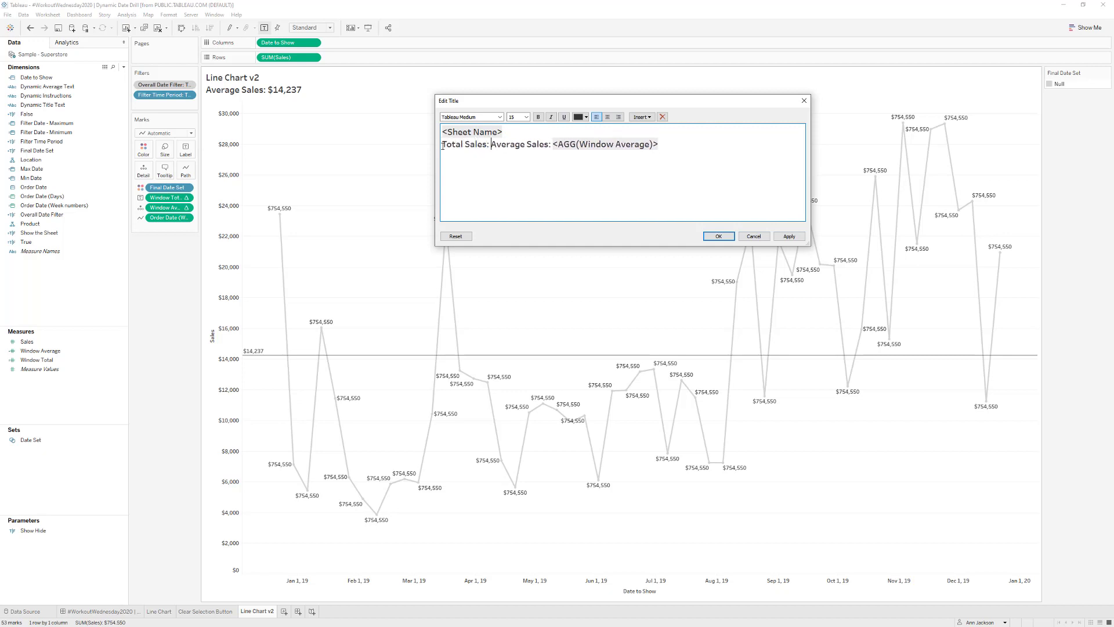
left_click(638, 116)
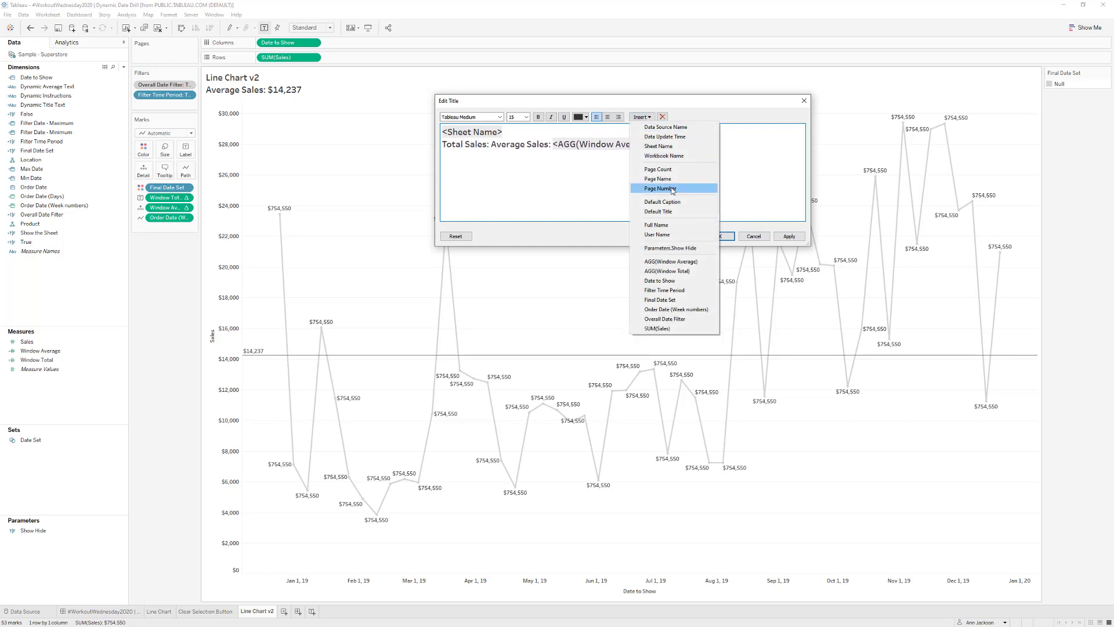
left_click(690, 271)
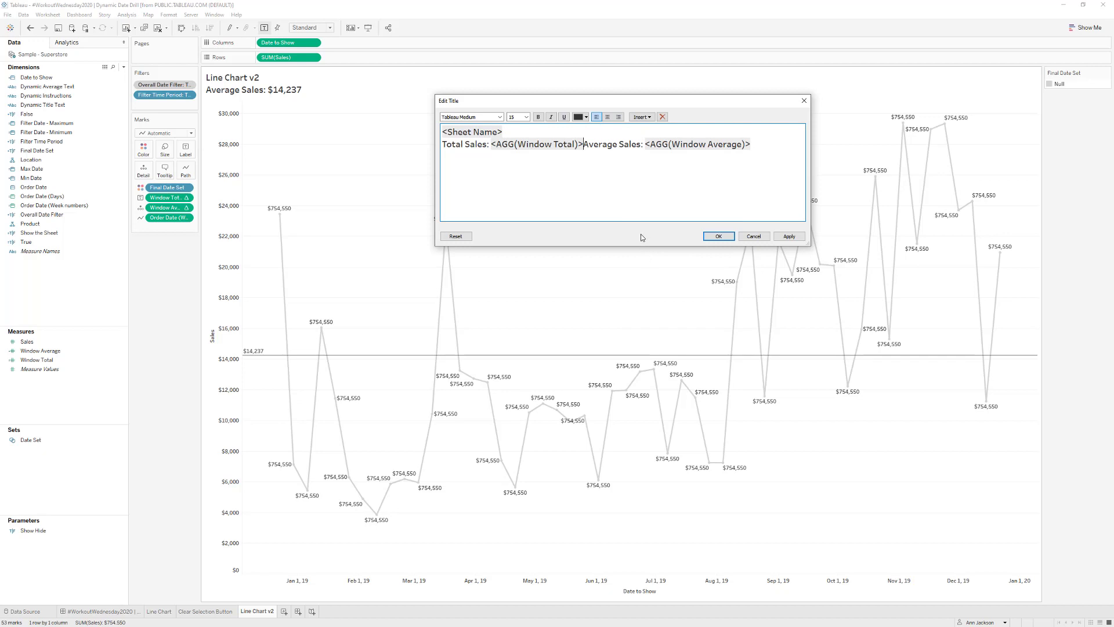
type("|")
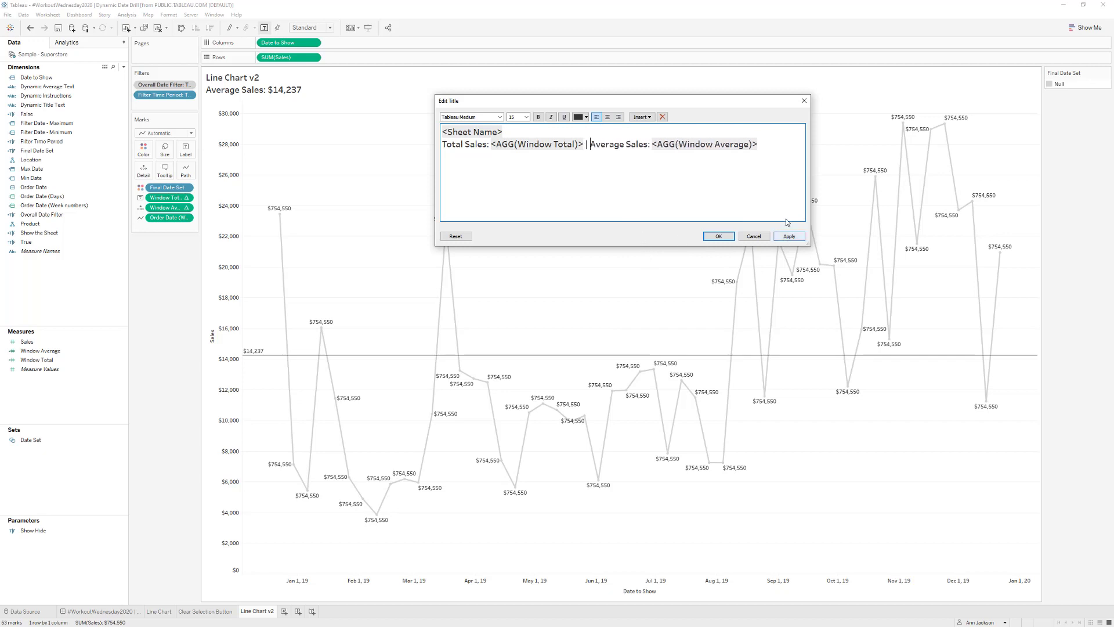
left_click(788, 236)
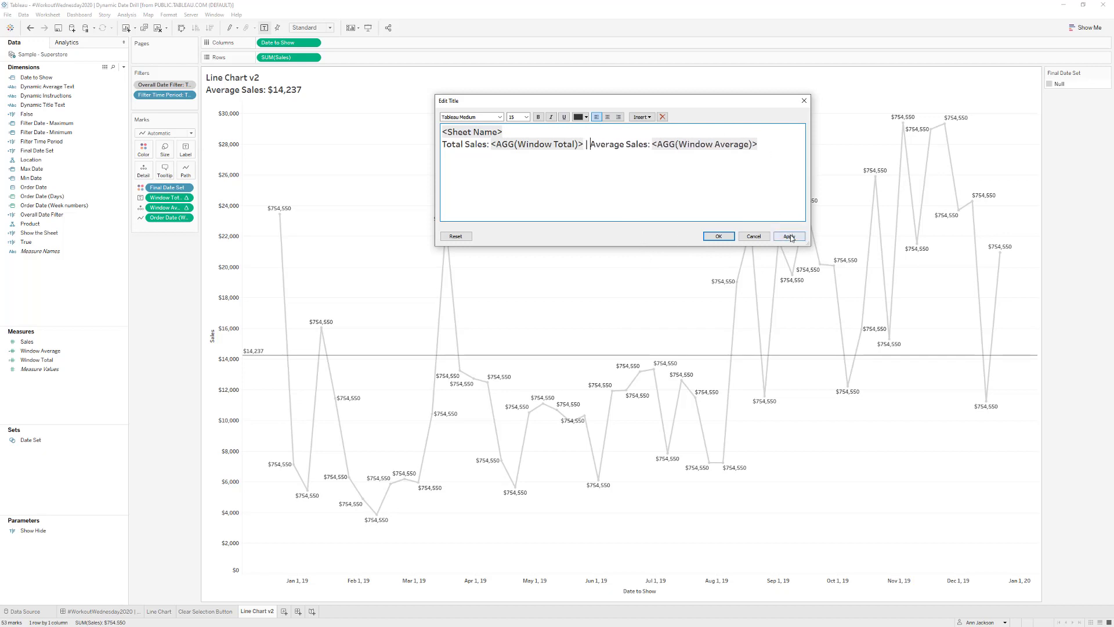
left_click(716, 236)
left_click(140, 198)
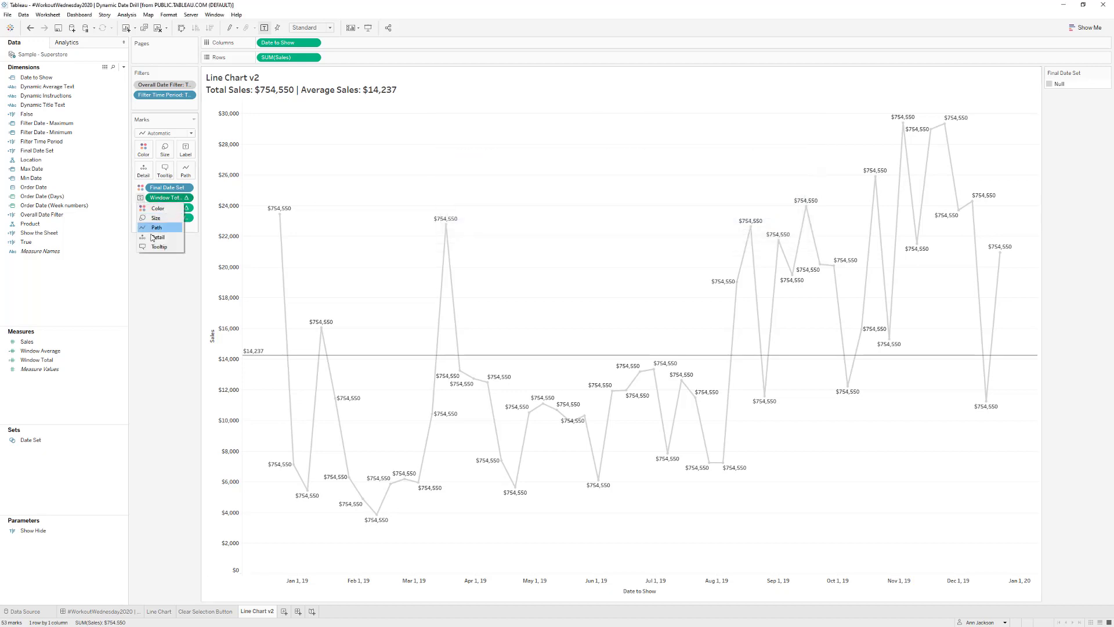
left_click(156, 236)
- Test the totals in the title by drilling into the first weeks, selecting the highest daily mark, and clearing the selection
left_click_drag(250, 193, 346, 338)
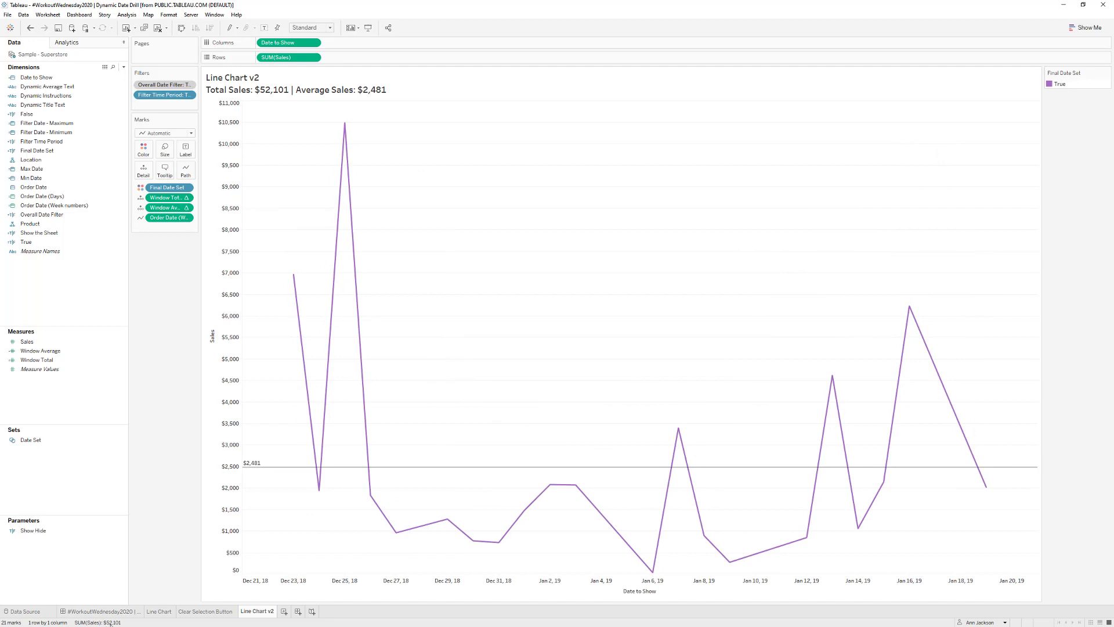
left_click(345, 124)
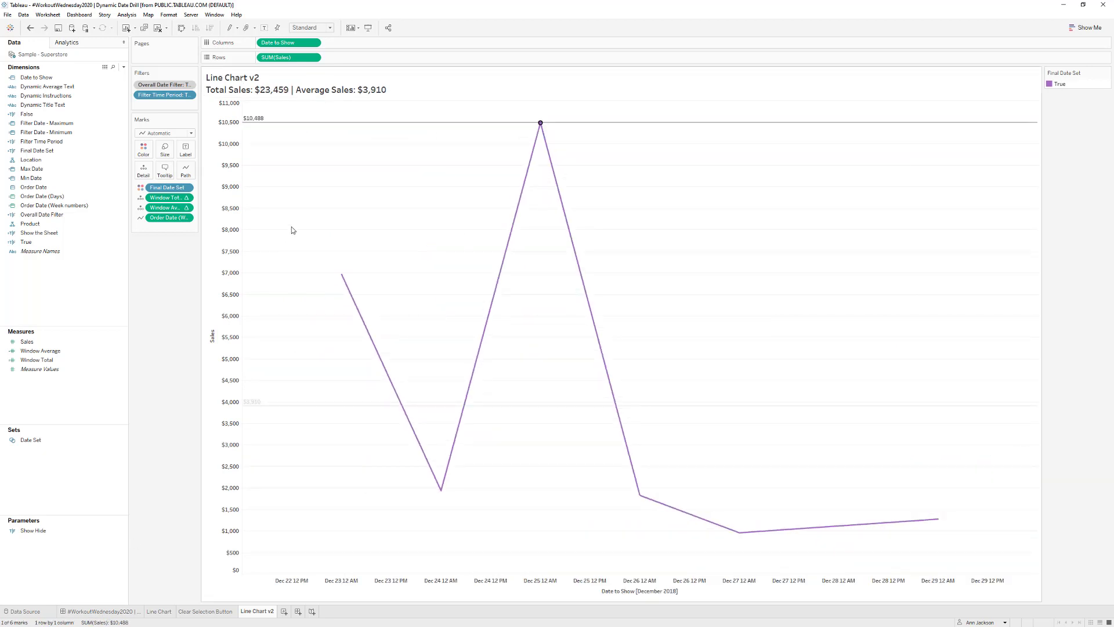
left_click(540, 122)
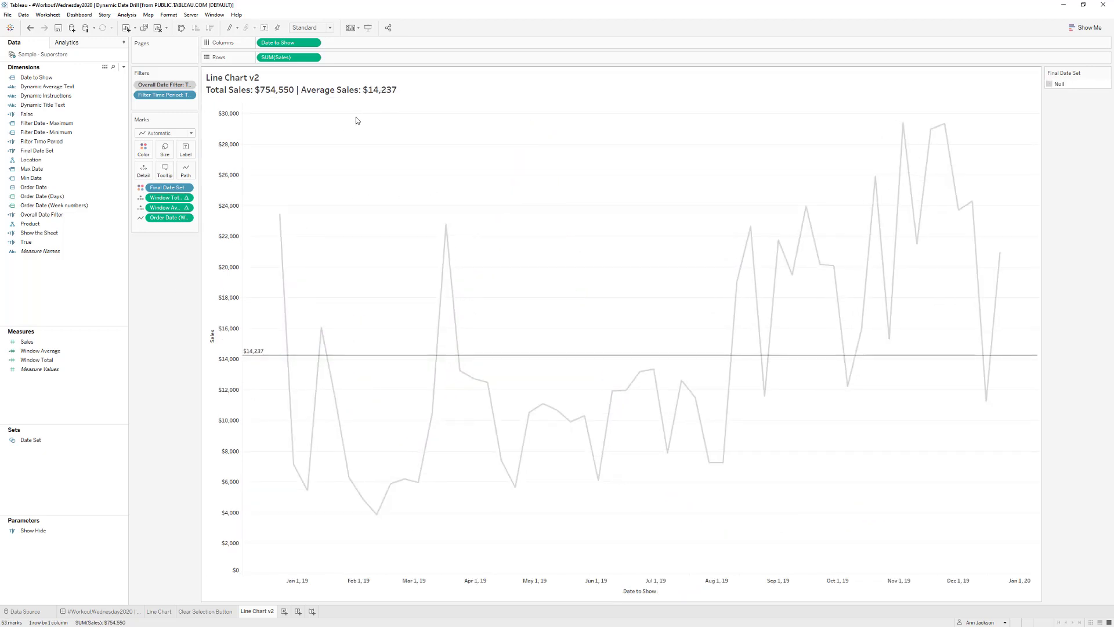
- On the Line Chart sheet, examine the Dynamic Title Text and Dynamic Instructions calculations without changing them
left_click(158, 611)
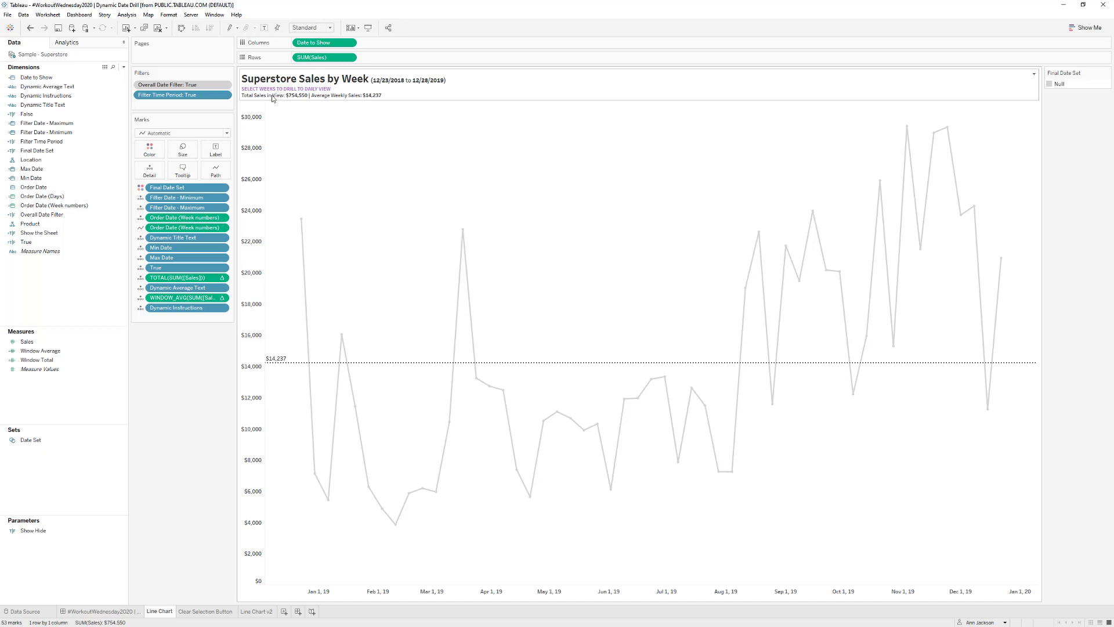
left_click(34, 79)
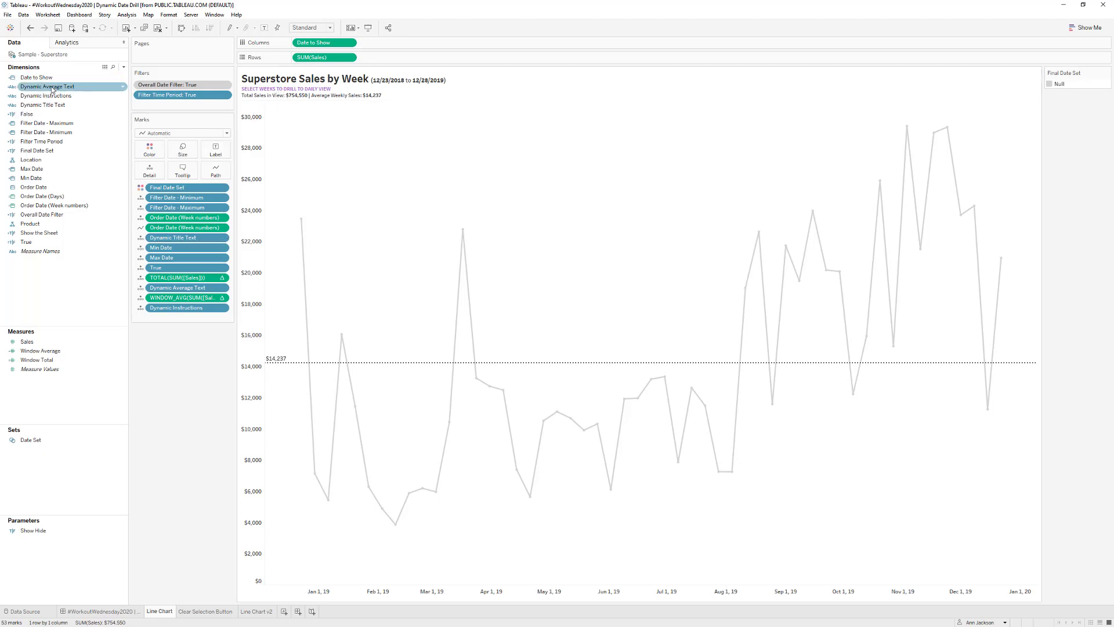
right_click(57, 105)
left_click(106, 156)
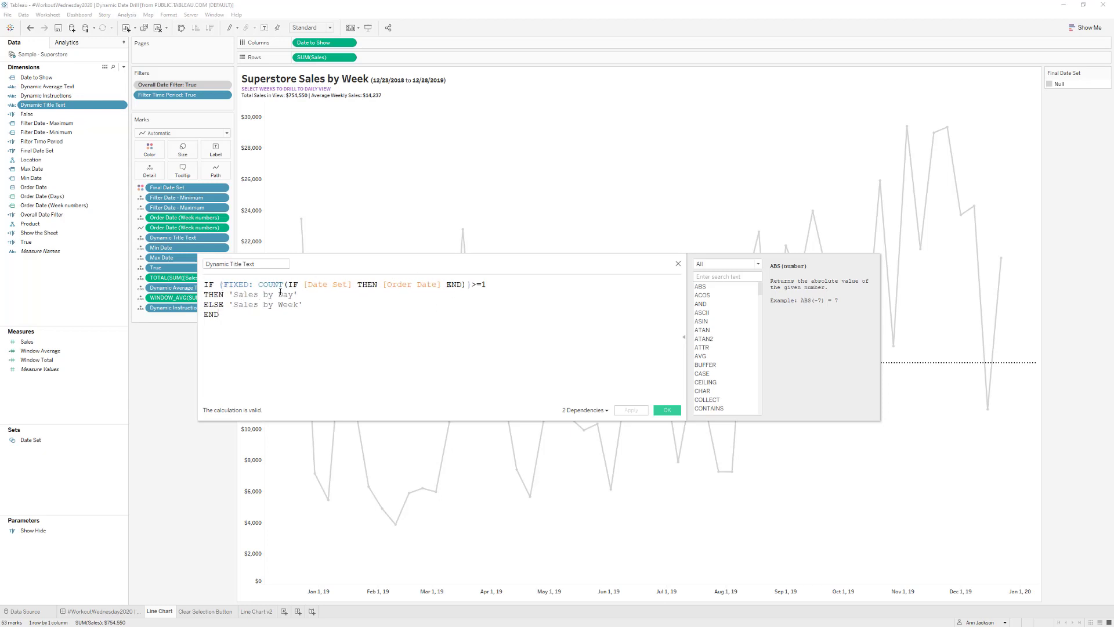
left_click(678, 264)
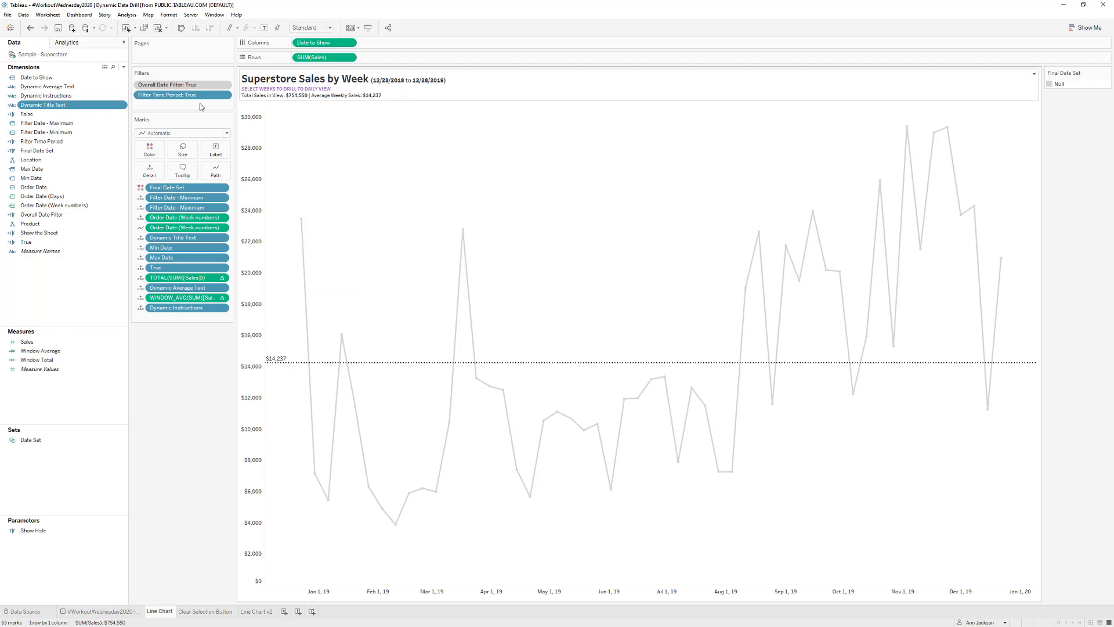
right_click(50, 96)
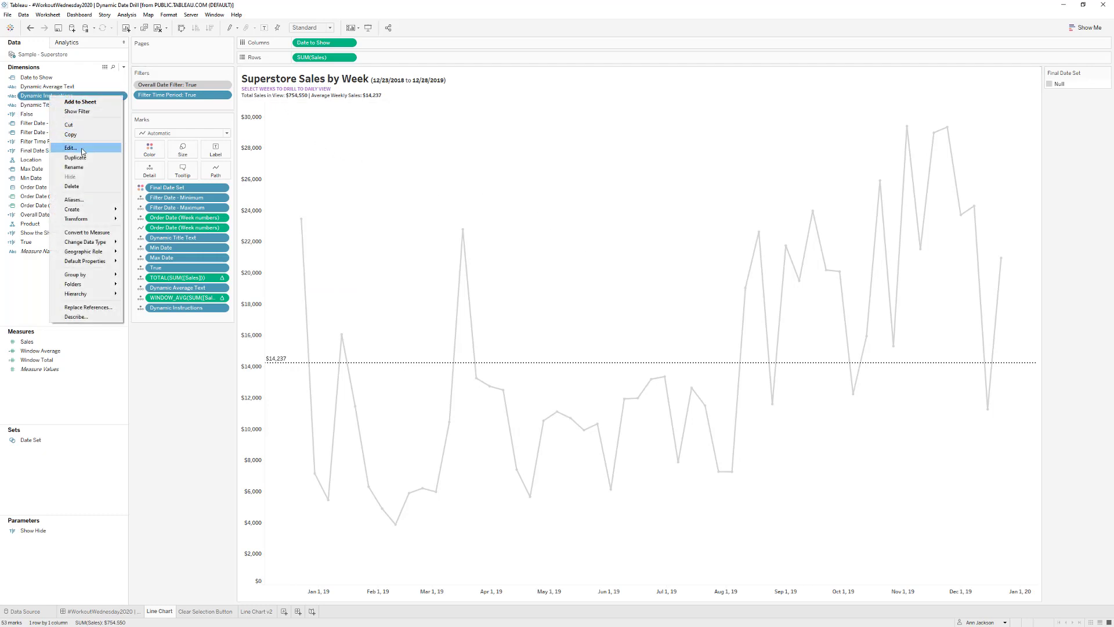
left_click(82, 152)
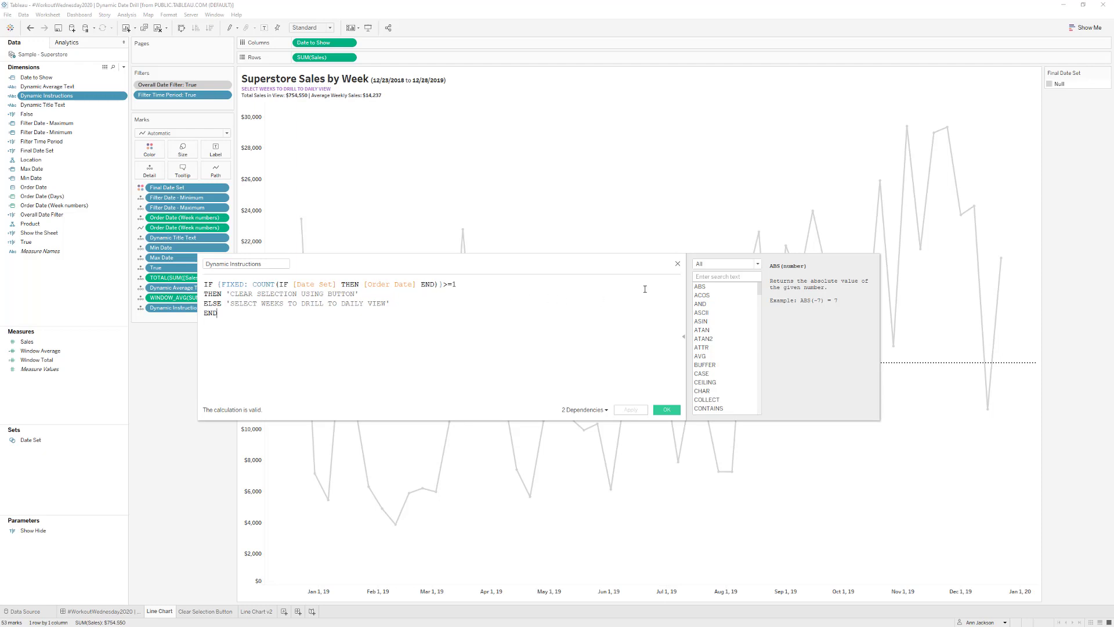
left_click(678, 264)
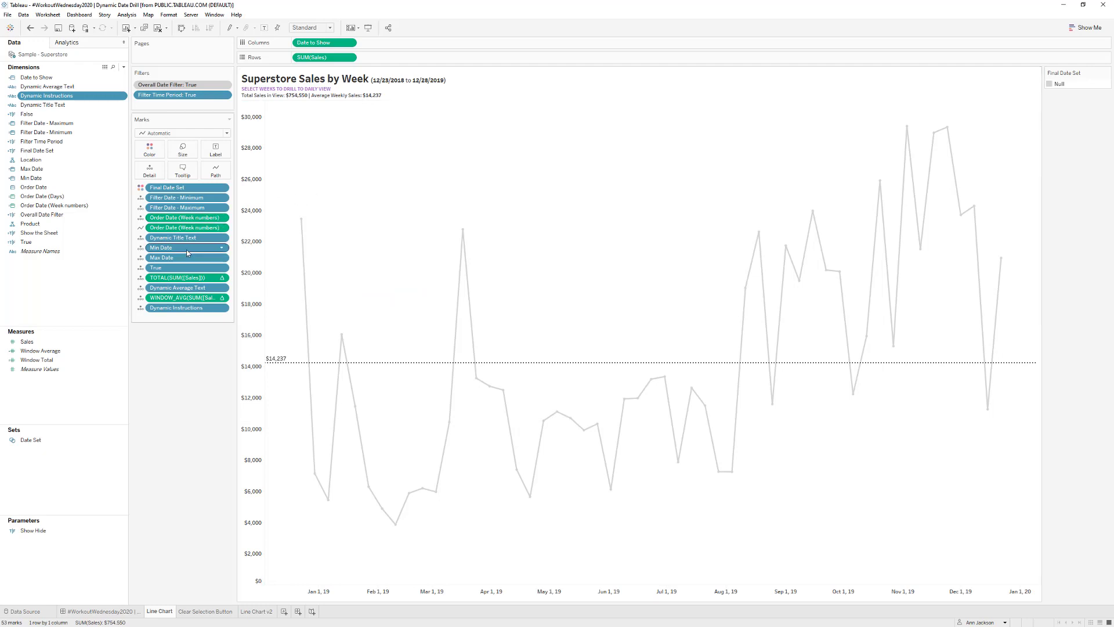
- Examine the formula of the Min Date calculation and close it unchanged
right_click(38, 178)
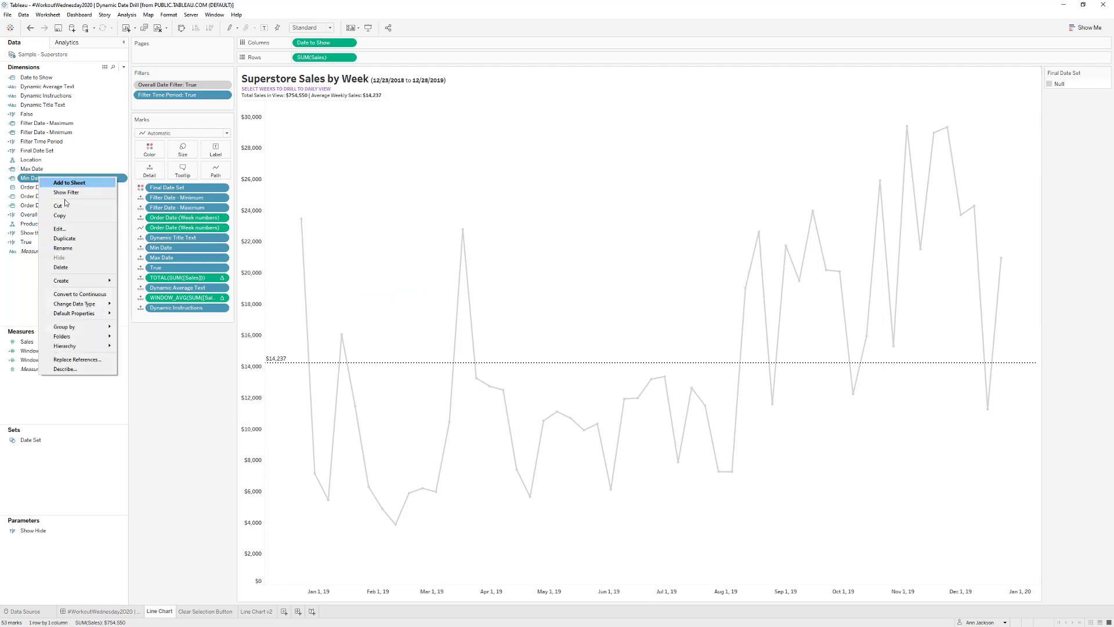
left_click(75, 228)
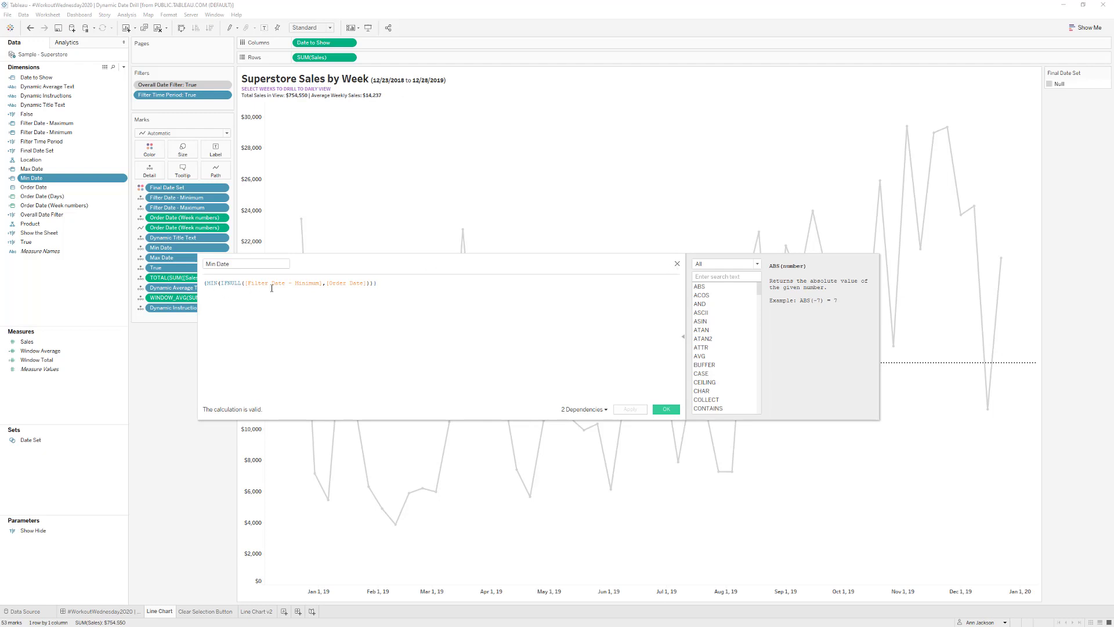
left_click(677, 265)
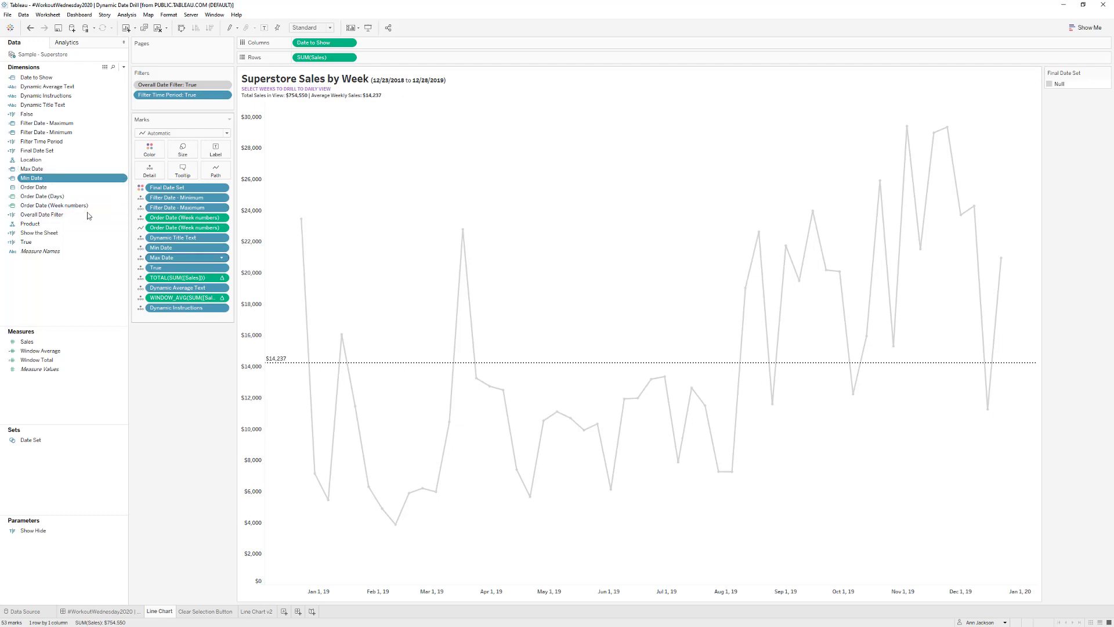
right_click(33, 178)
left_click(52, 230)
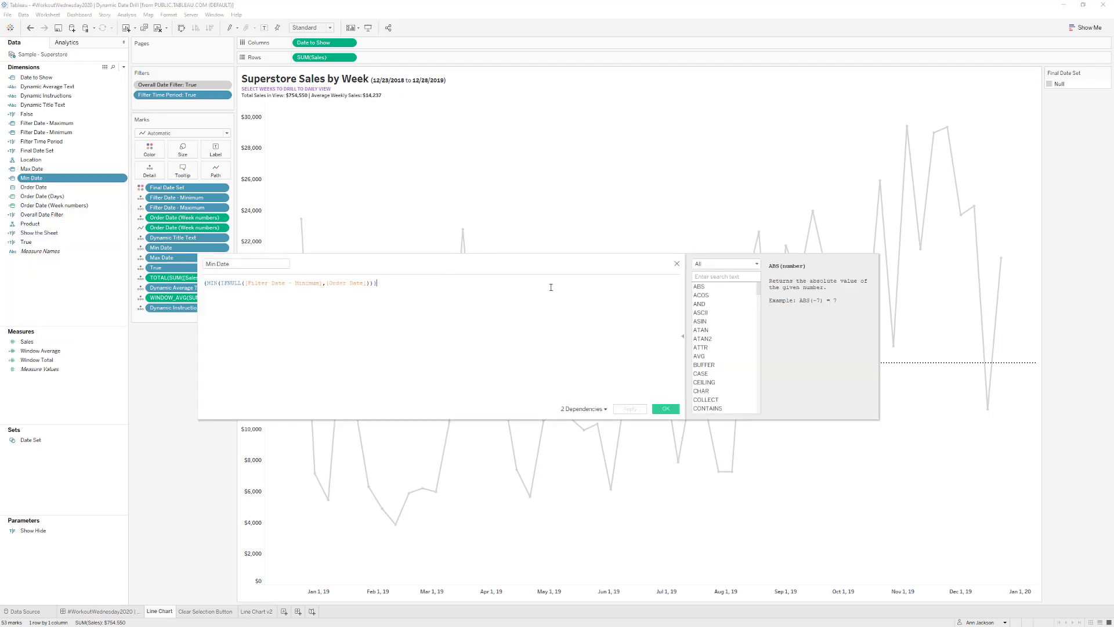
left_click(677, 264)
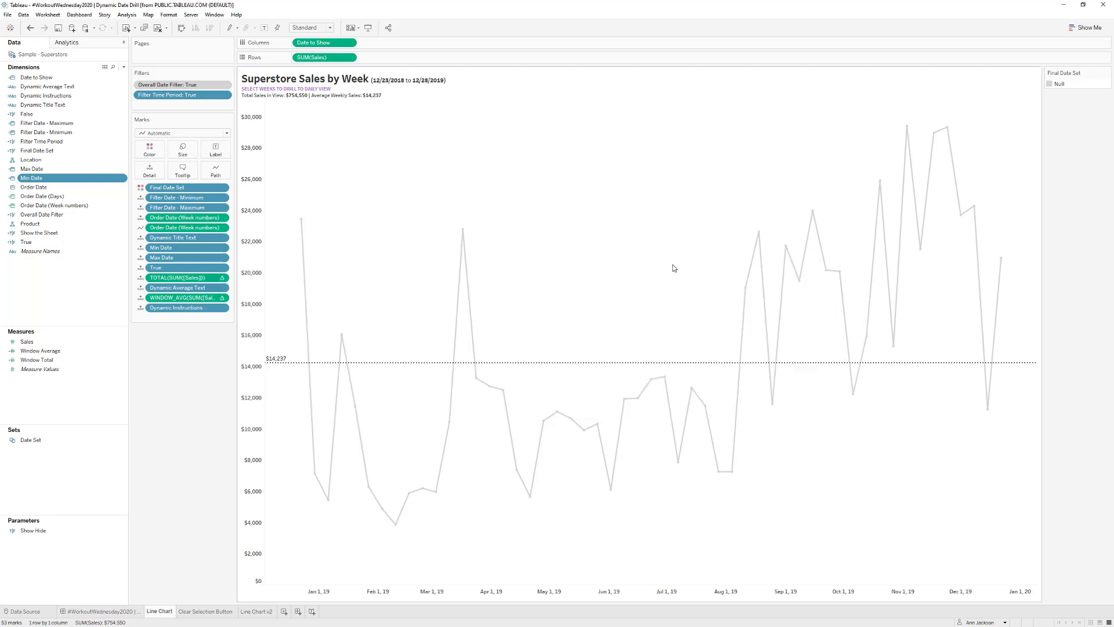
- Examine the fields used in the Line Chart title, cancel the title edit, and view the Dynamic Average Text calculation
double_click(350, 87)
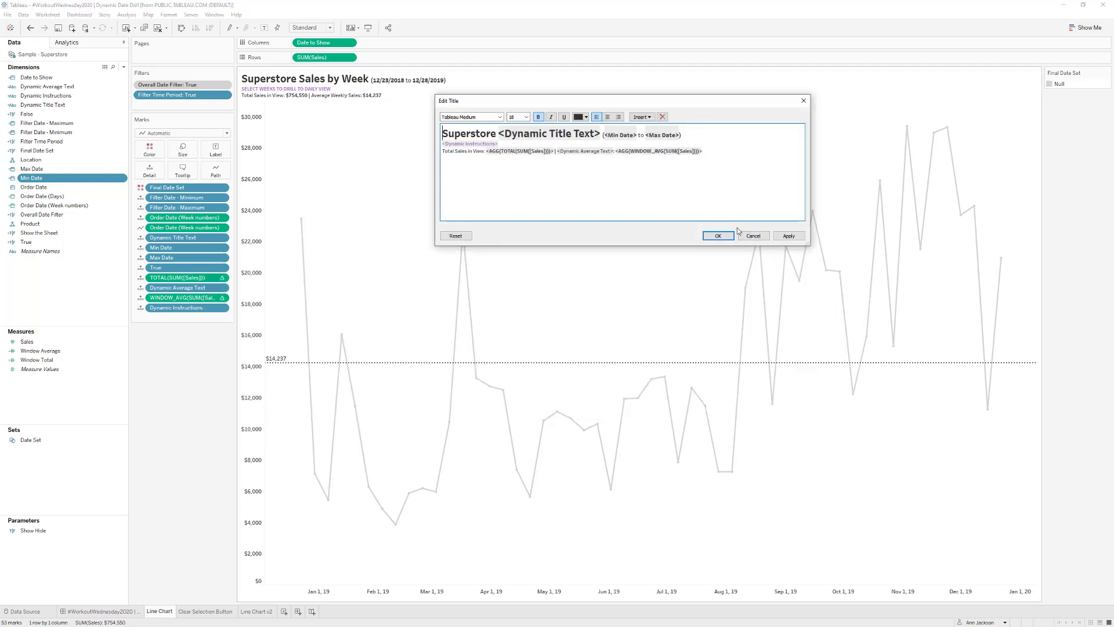
left_click(598, 151)
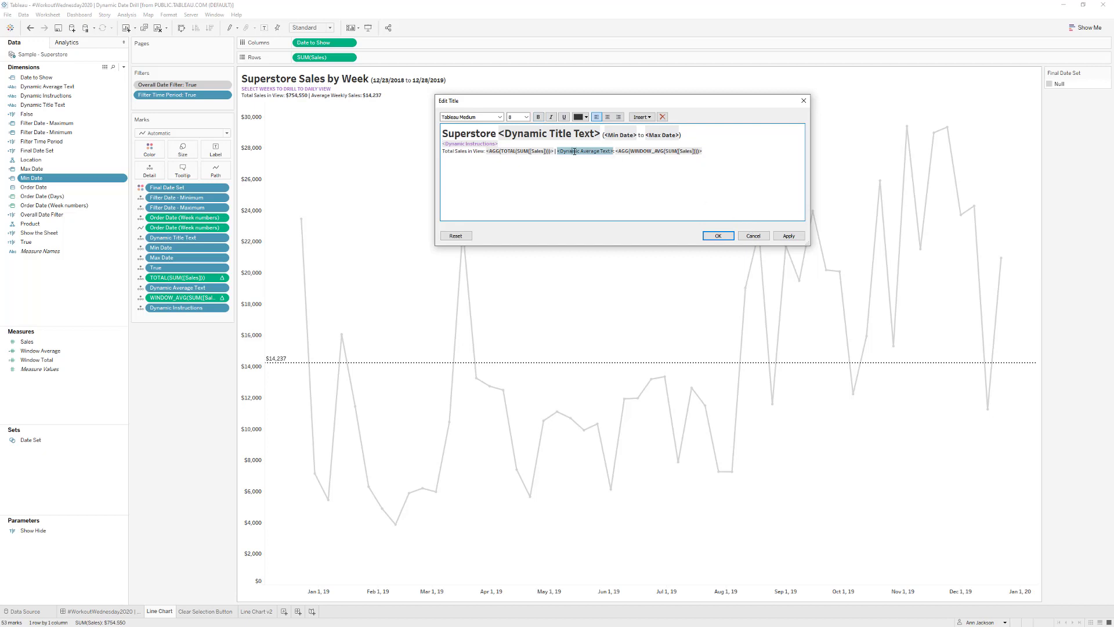
left_click(753, 236)
right_click(57, 87)
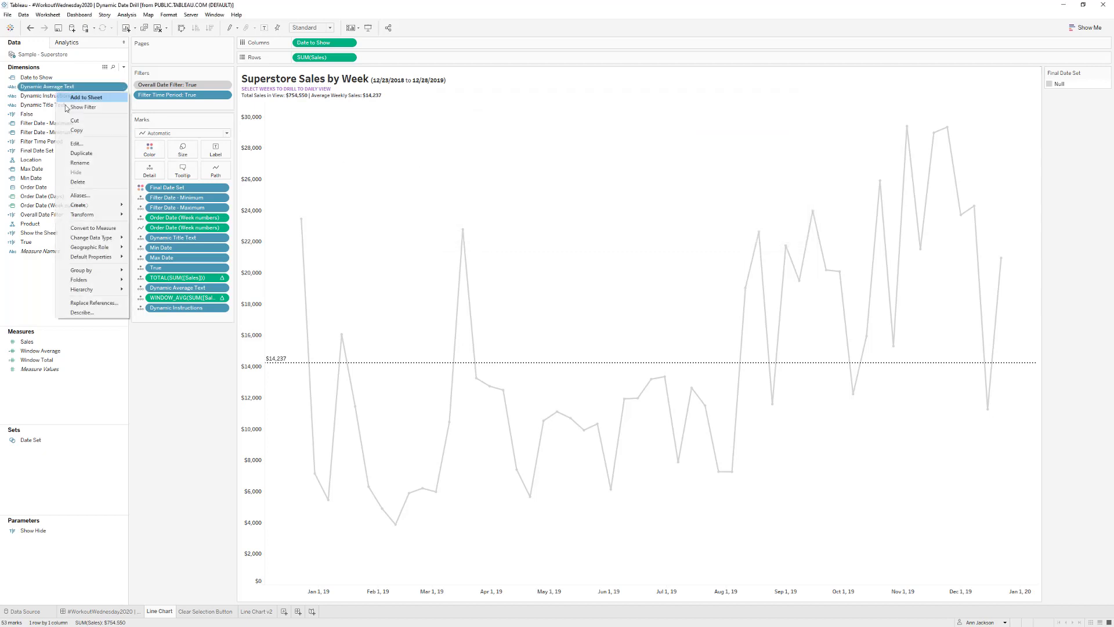
left_click(76, 144)
scroll(416, 301, "up", 2)
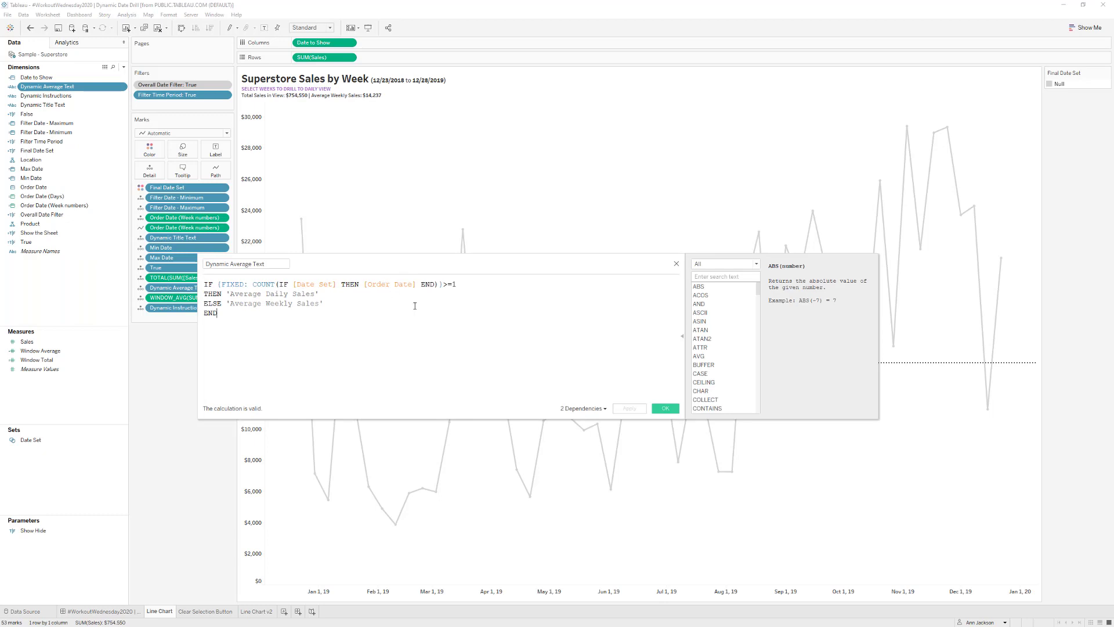
- Close the Dynamic Average Text calculation, then examine the fields in the Line Chart tooltip and title, leaving both unchanged
left_click(676, 264)
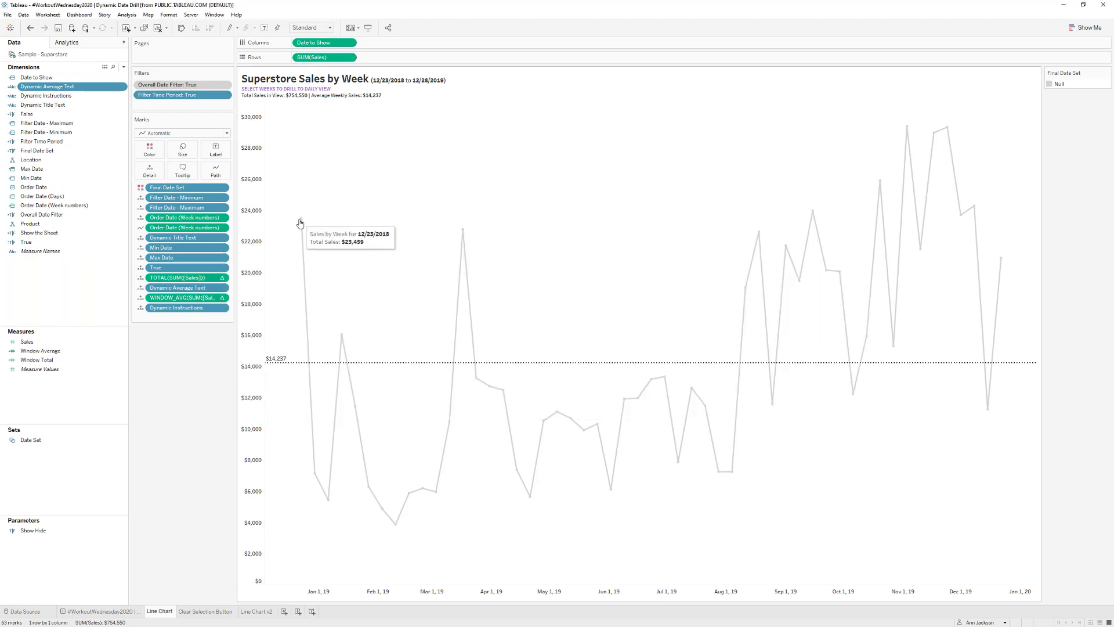
left_click(173, 171)
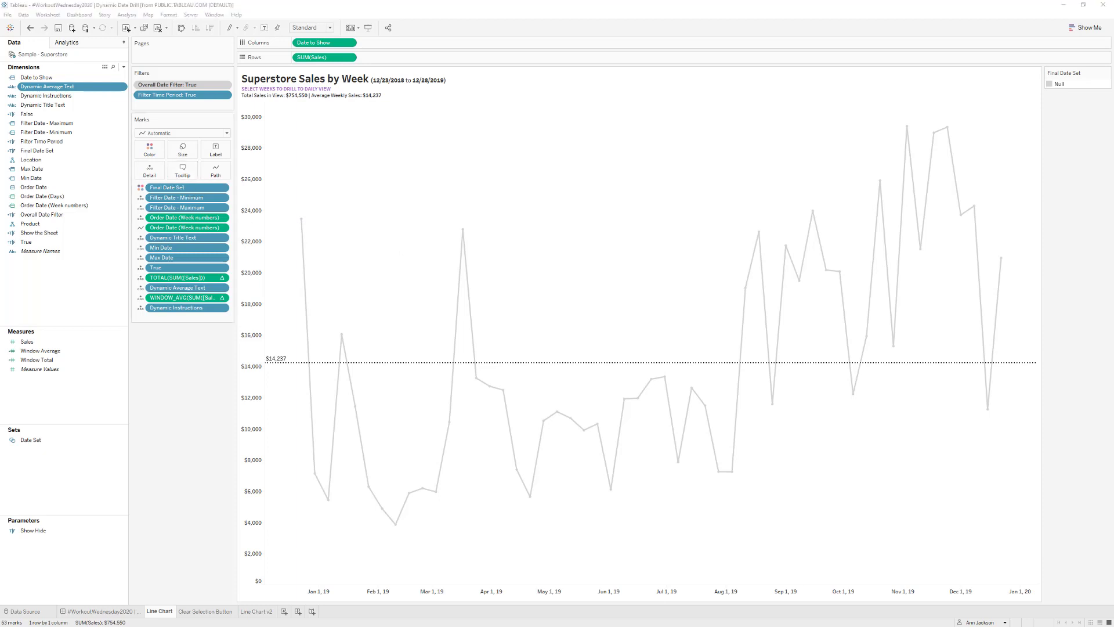
double_click(391, 219)
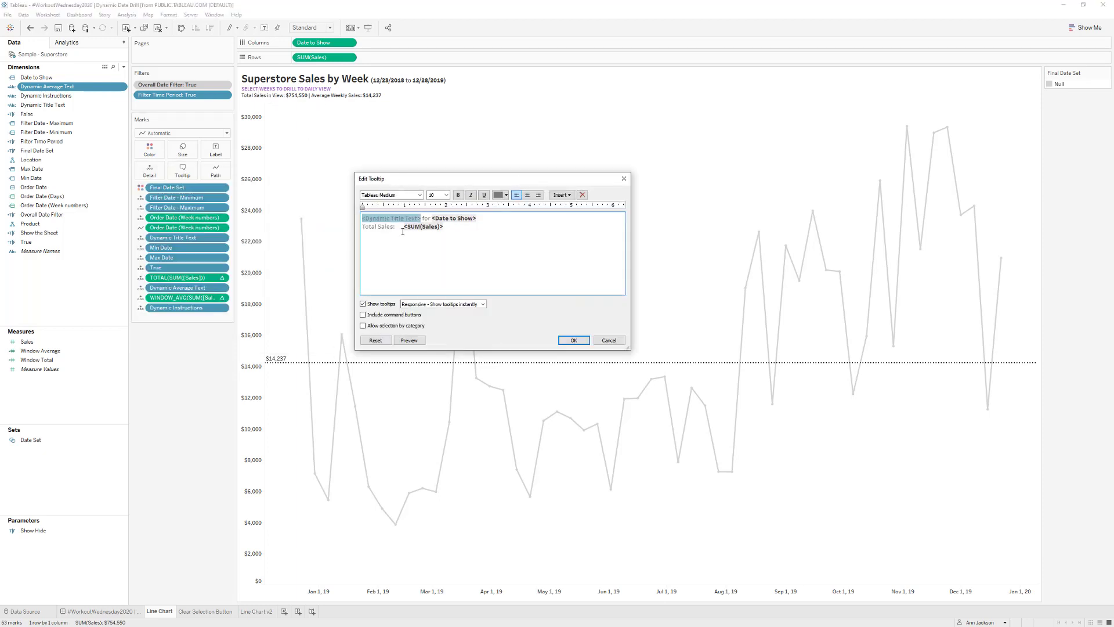
left_click(609, 340)
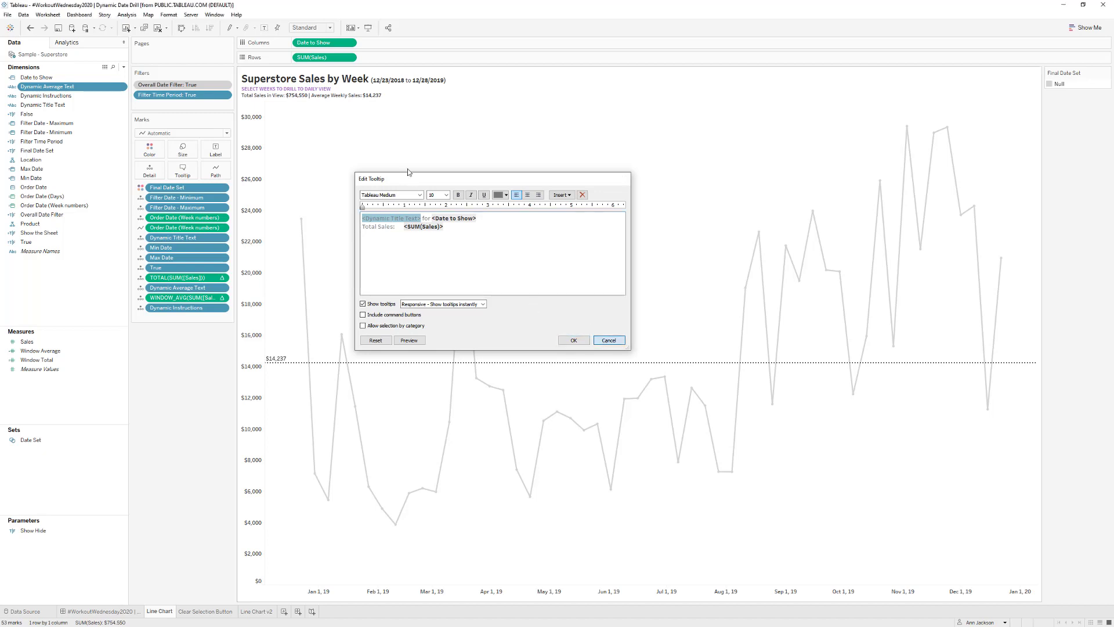
double_click(331, 84)
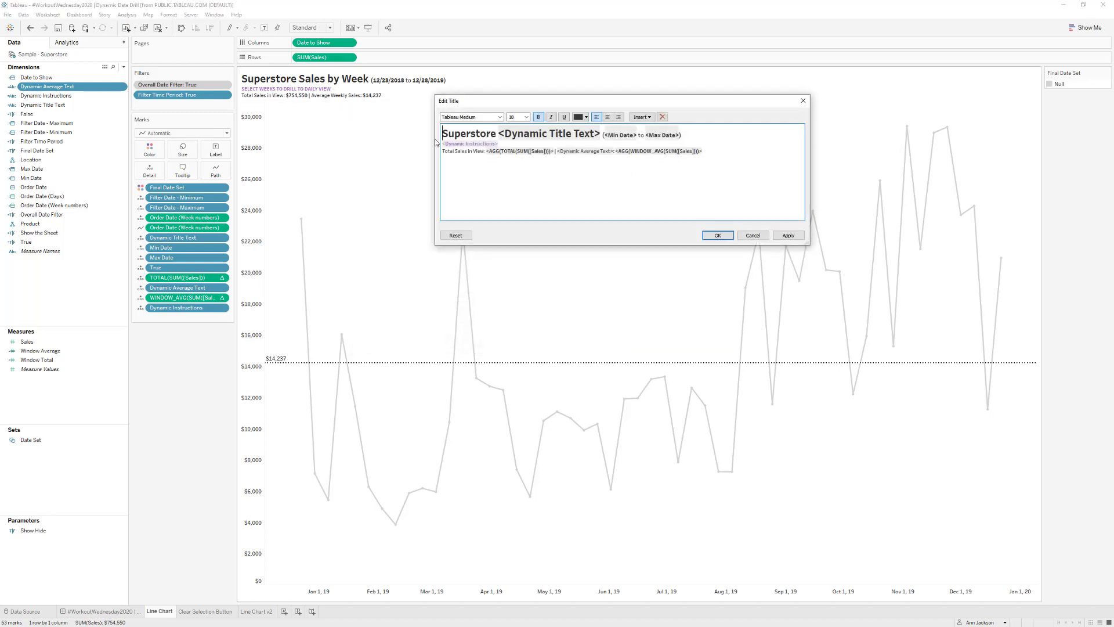
left_click(753, 236)
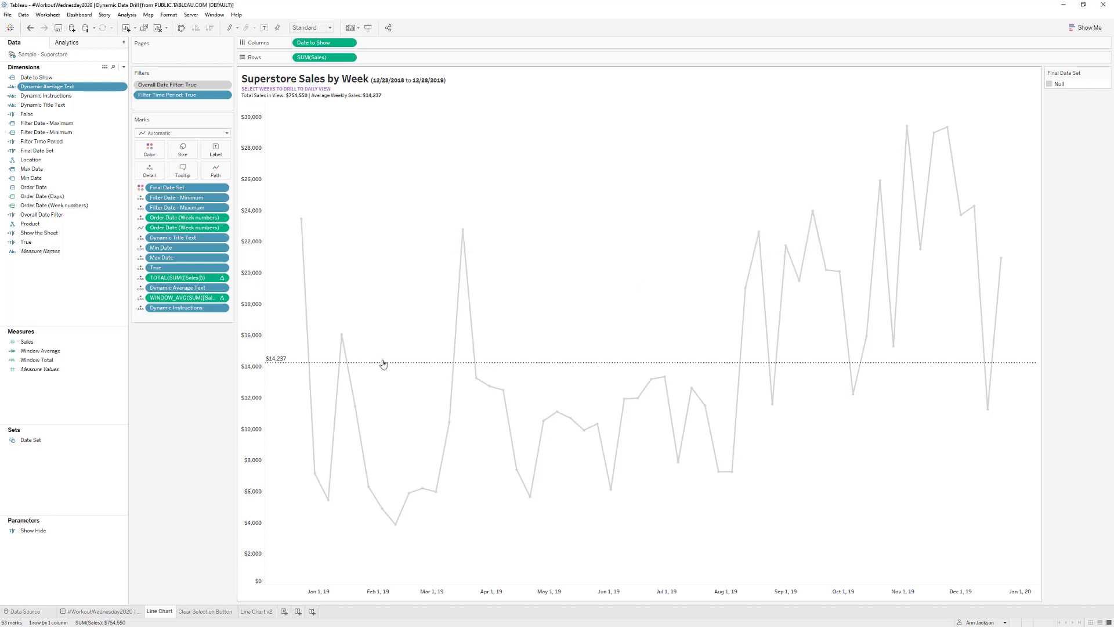
- Test the #WorkoutWednesday2020 dashboard in presentation mode by drilling into the first four weeks and clearing the selection
left_click(128, 609)
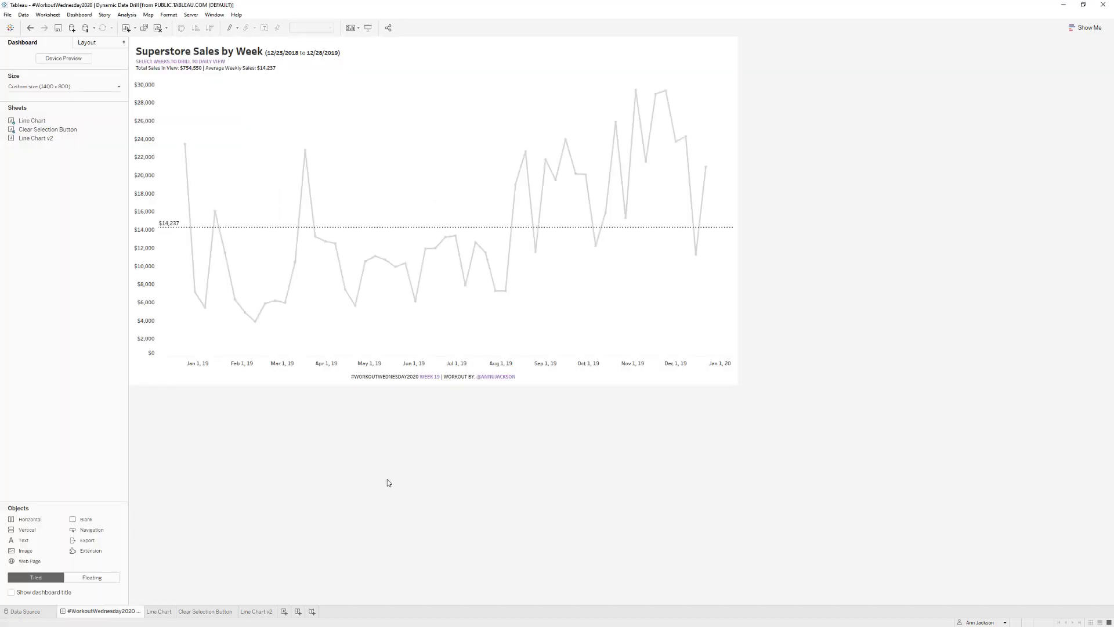
left_click(367, 27)
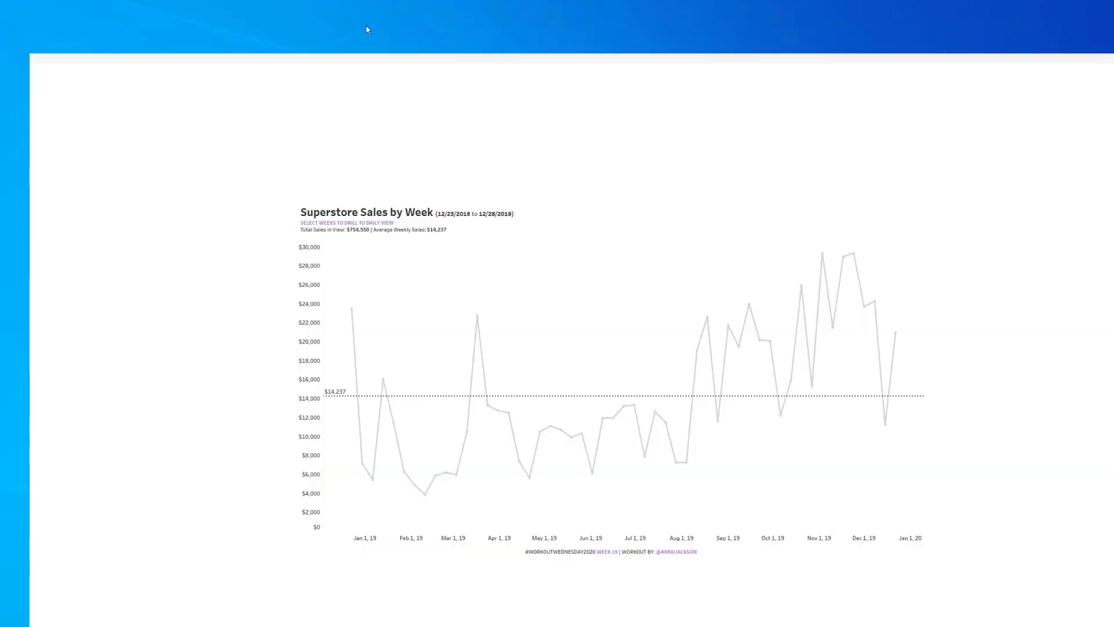
left_click_drag(303, 218, 364, 324)
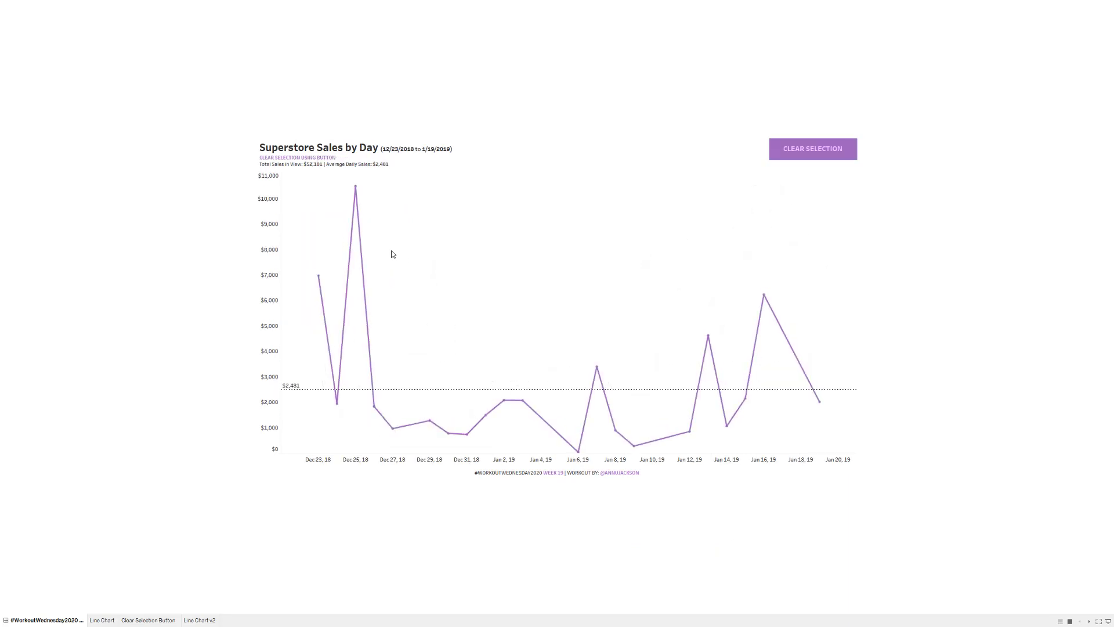
left_click(815, 149)
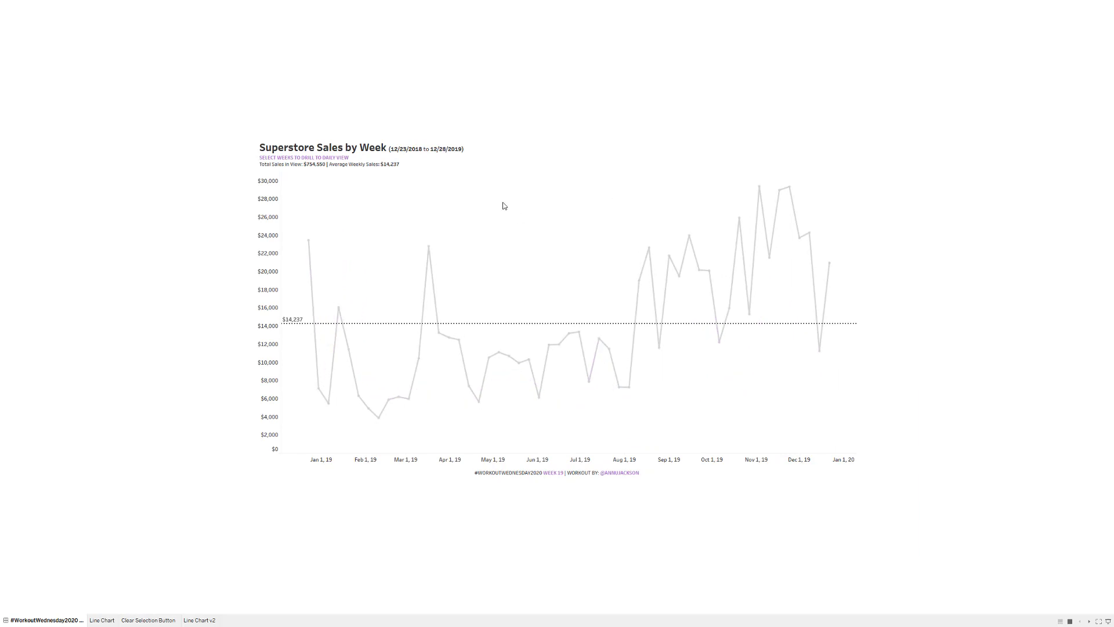
key("Escape")
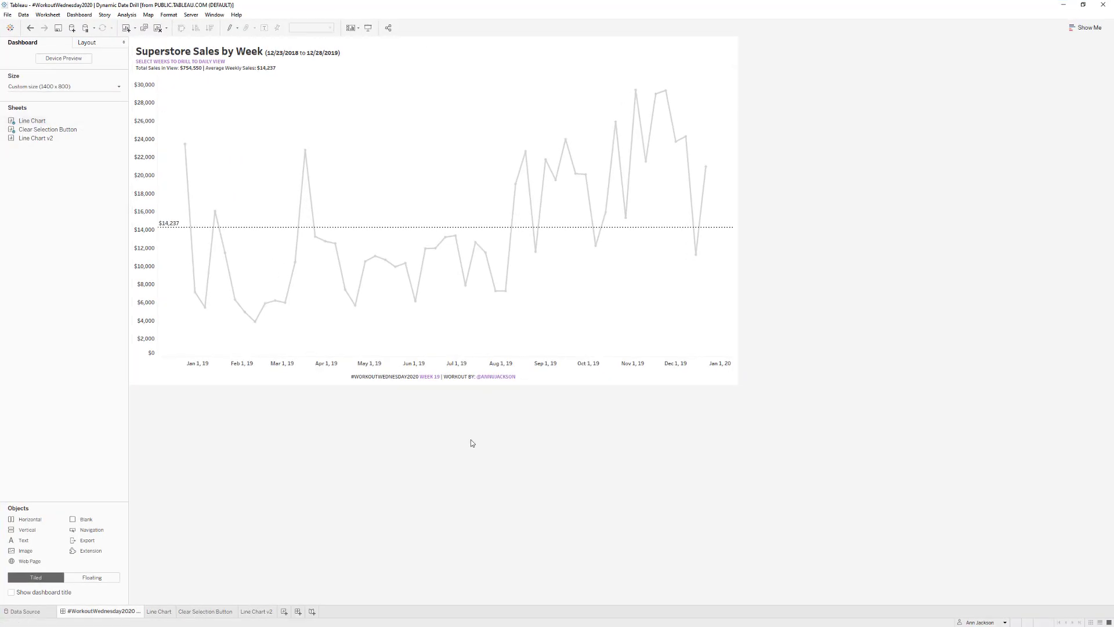
- Locate the Clear Selection Button on the dashboard, drill into the first four weeks in presentation mode, and open the button's sheet
left_click(78, 131)
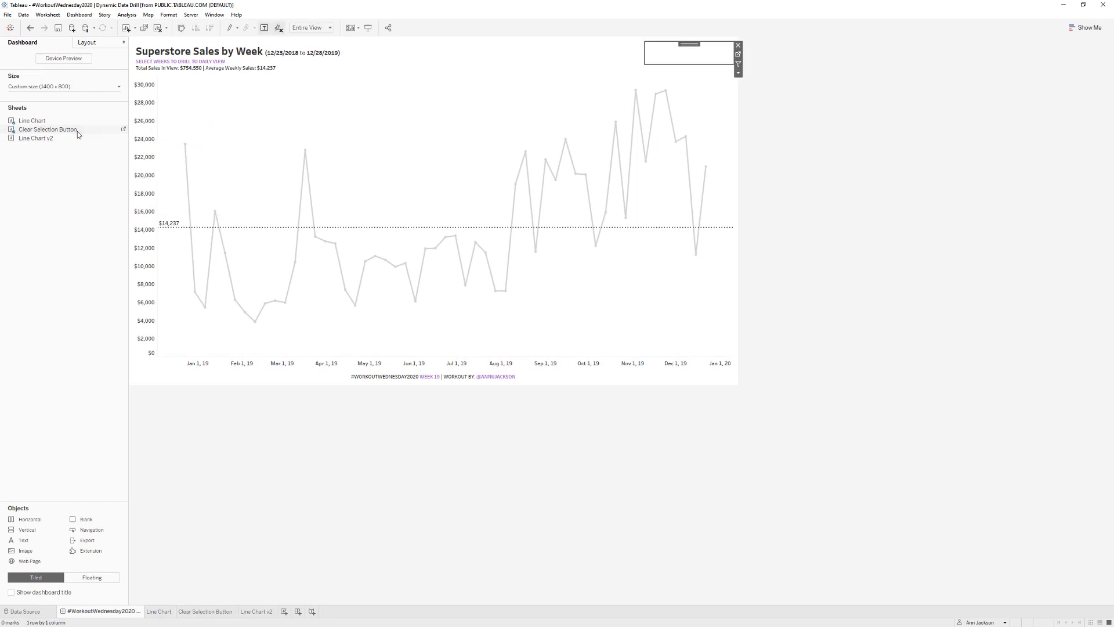
left_click(368, 27)
left_click_drag(295, 222, 353, 326)
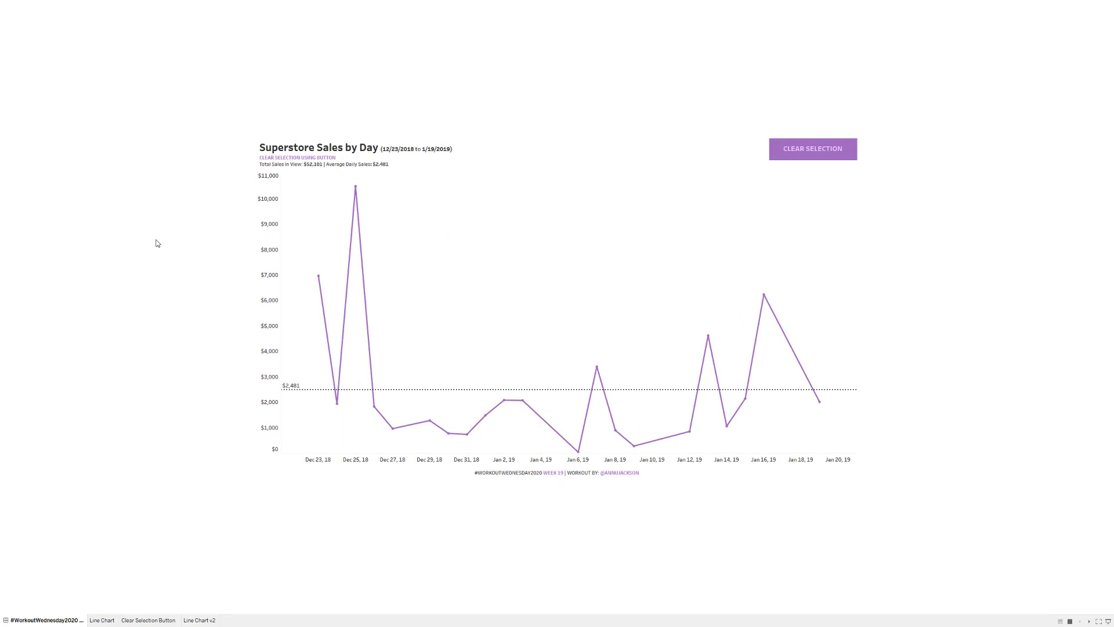
key("Escape")
left_click(124, 132)
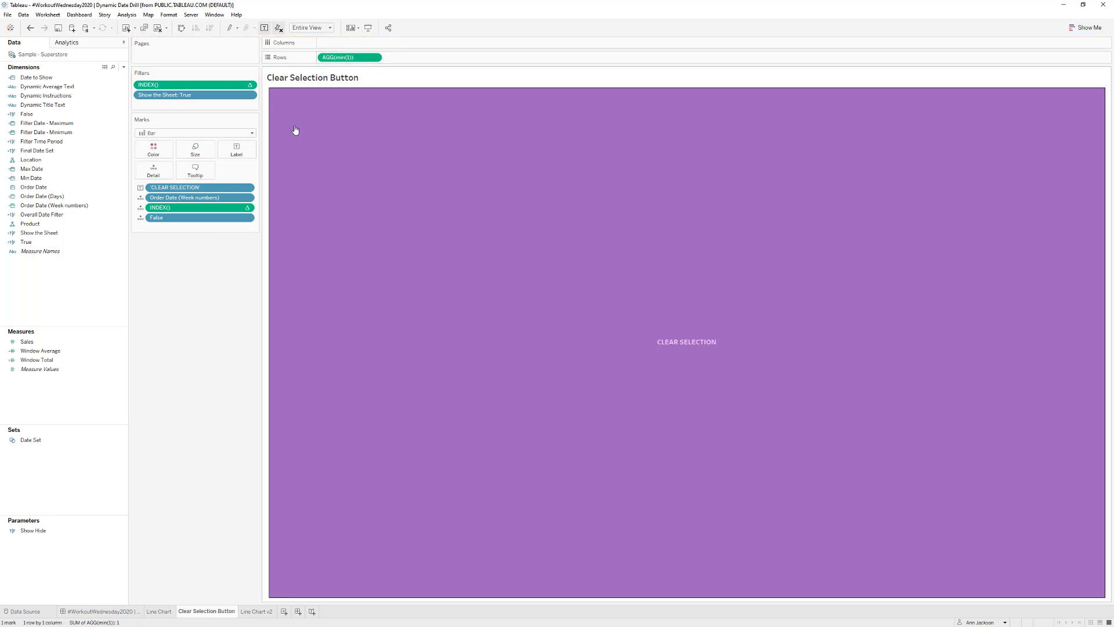
- Show the header of the min(1) axis on the Clear Selection Button sheet and clear its fixed axis range
right_click(343, 58)
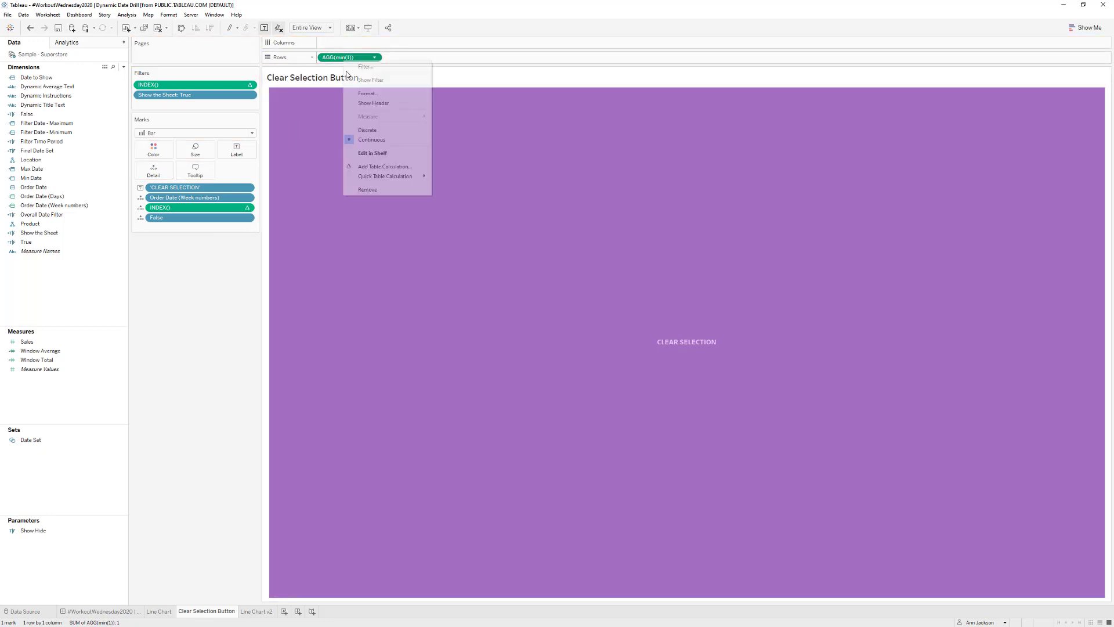
left_click(367, 106)
right_click(280, 161)
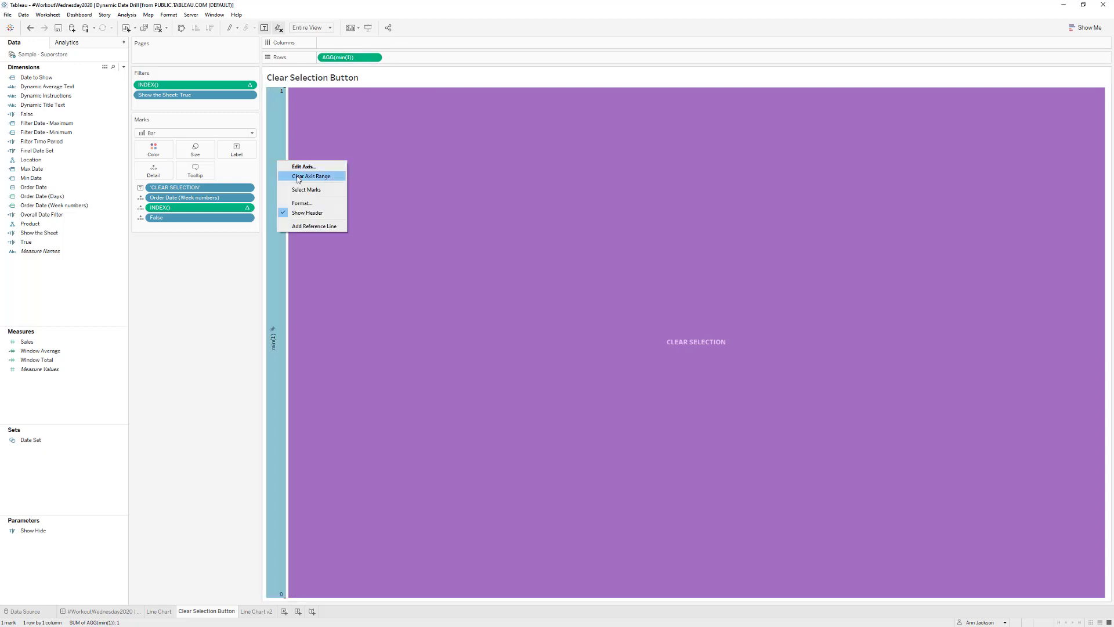
left_click(311, 176)
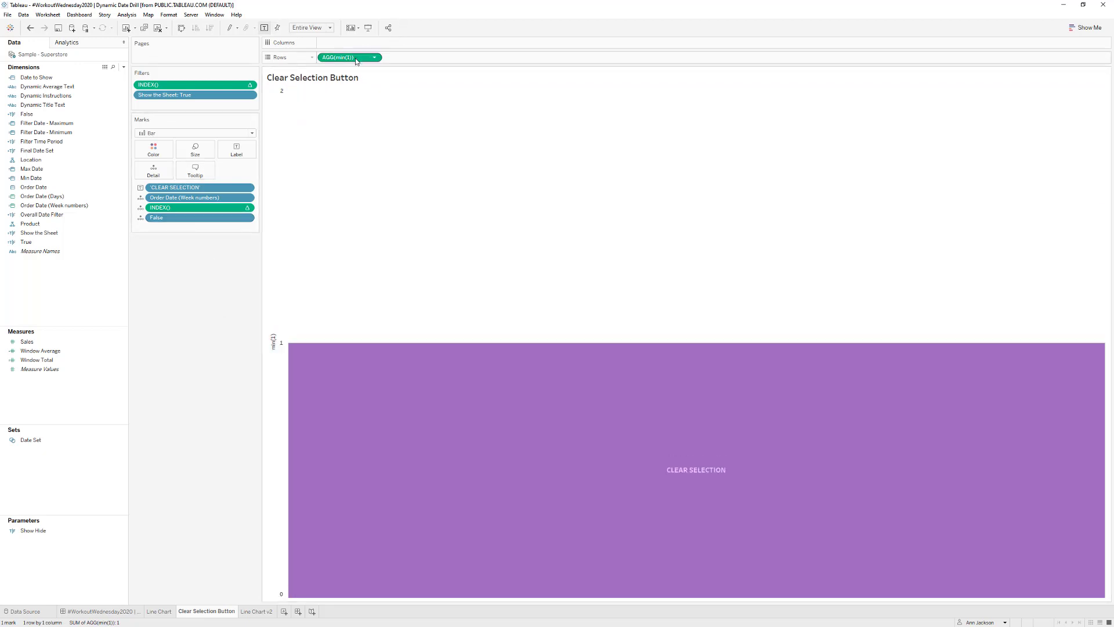
- Try building the button without min(1) on Rows, using a Square mark at maximum size
left_click_drag(351, 56, 206, 287)
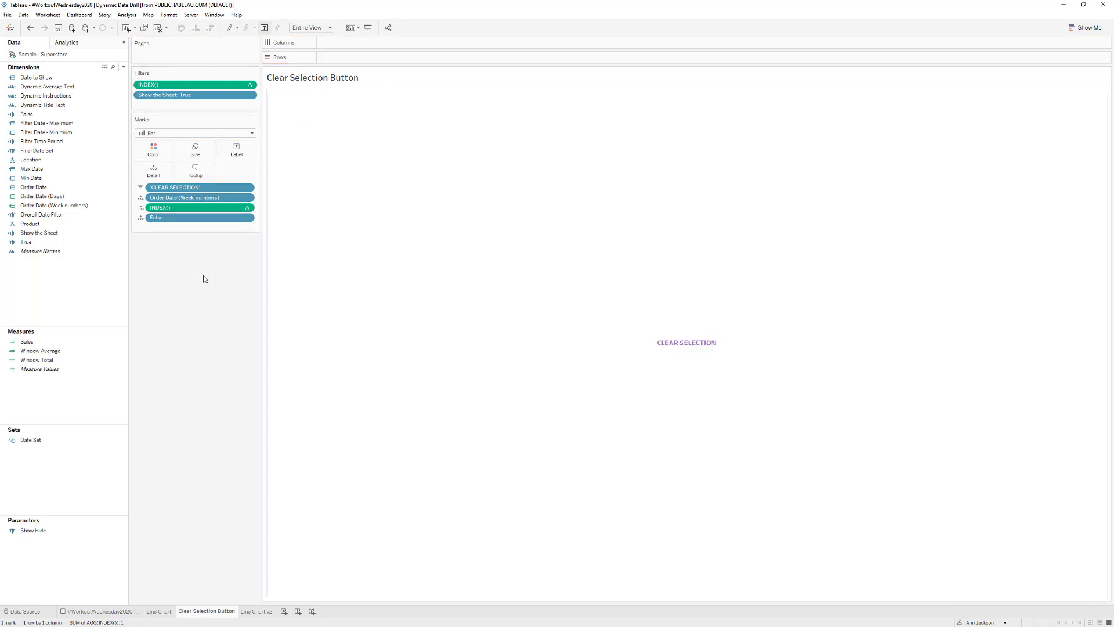
left_click(185, 133)
left_click(167, 184)
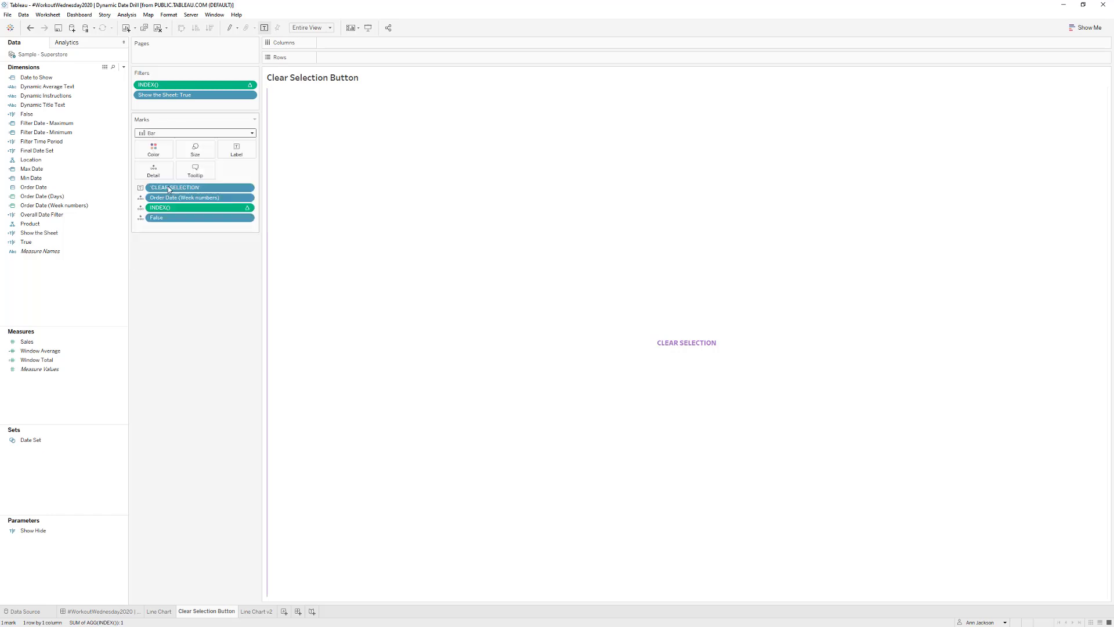
left_click(195, 150)
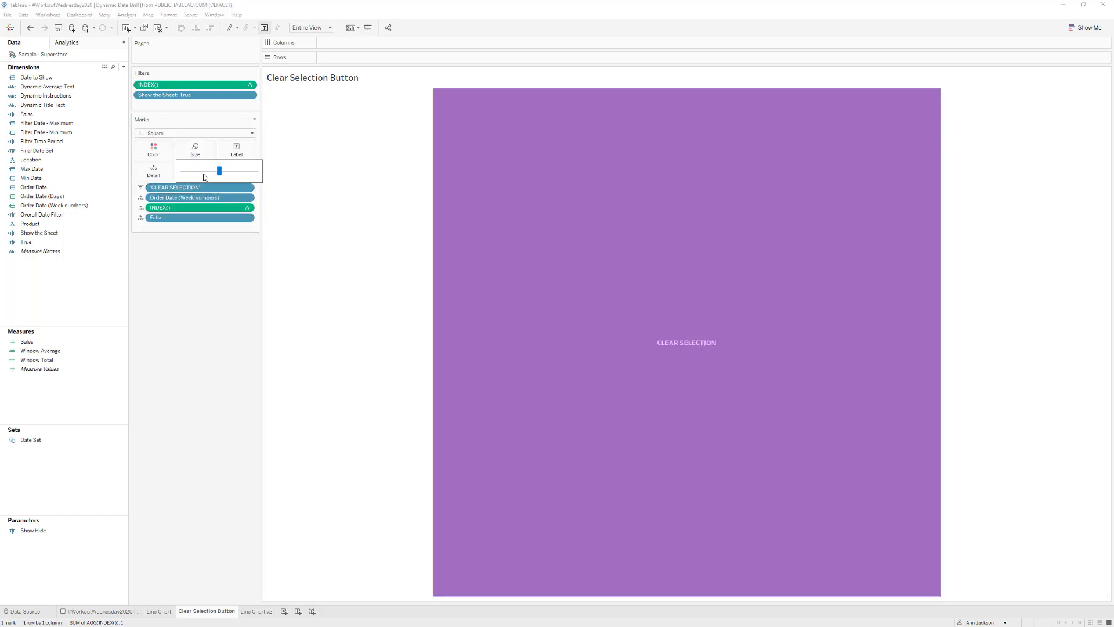
left_click(256, 170)
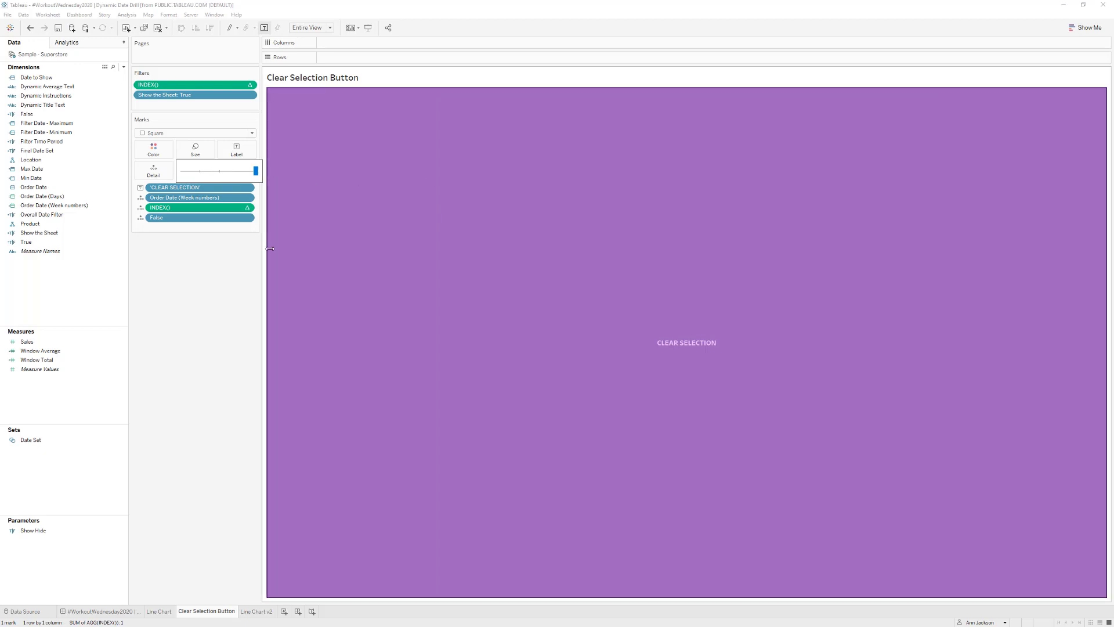
- View the square button on the dashboard, undo the mark and axis changes, and check the bar's size setting
left_click(112, 613)
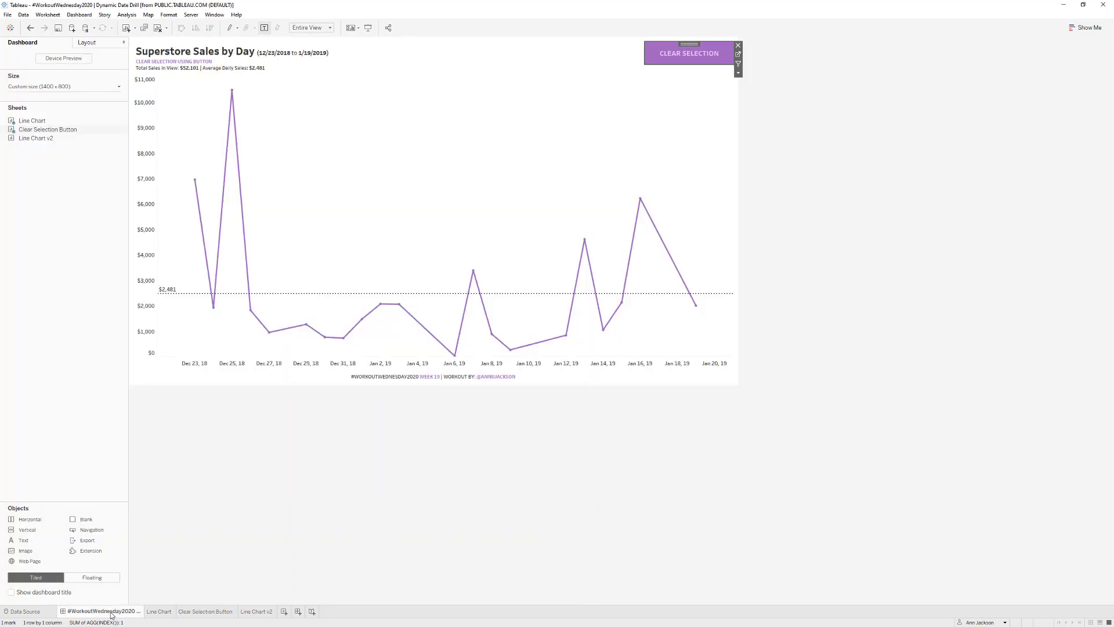
left_click(32, 30)
left_click(34, 31)
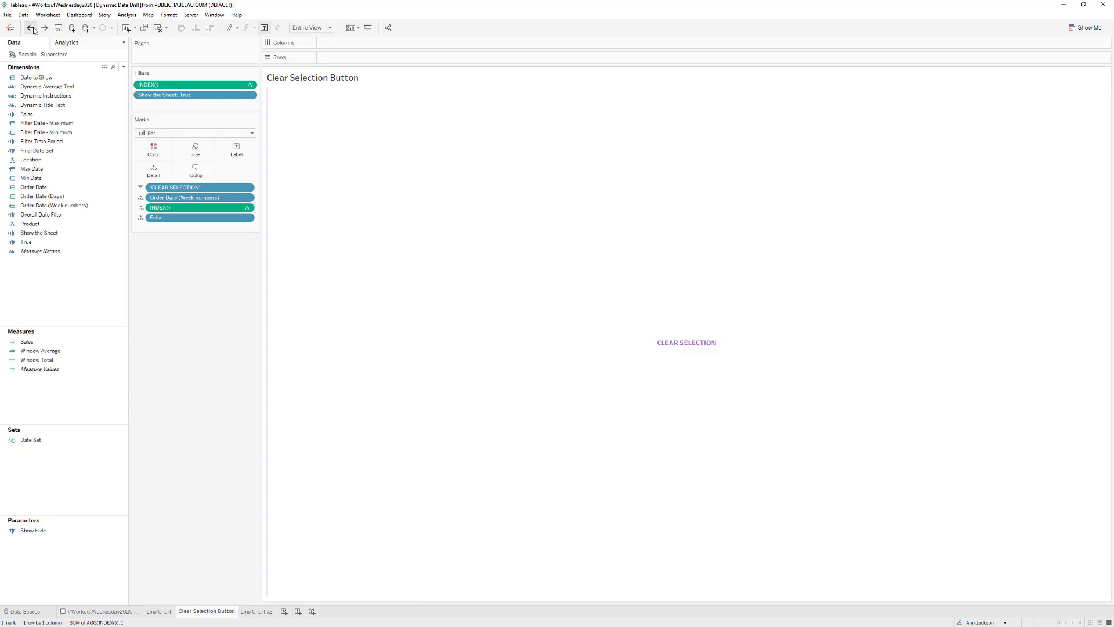
left_click(33, 30)
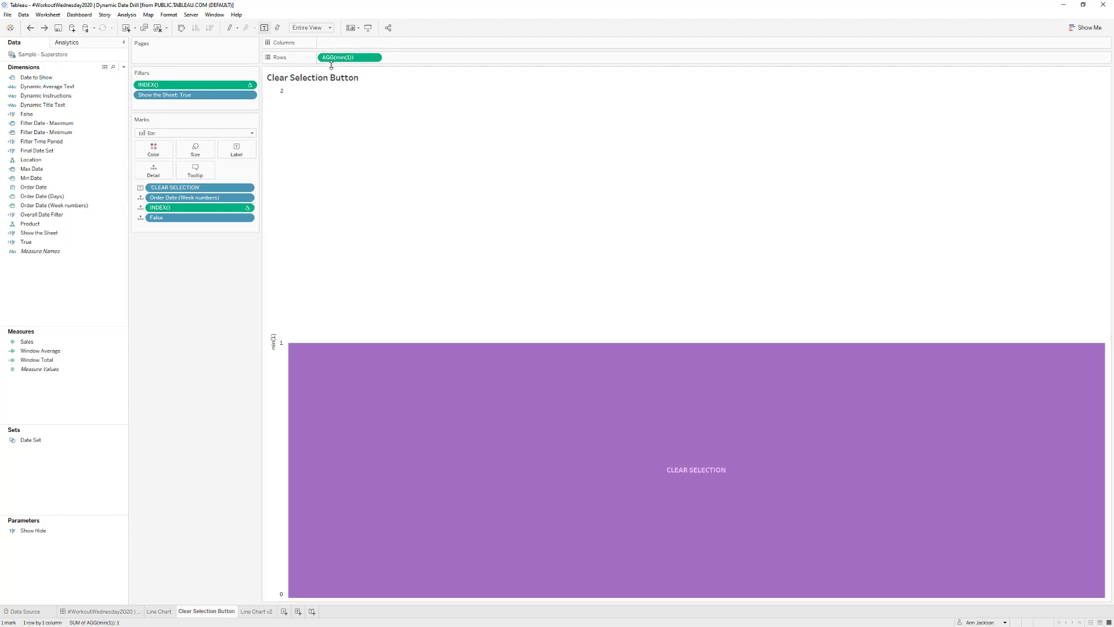
left_click(30, 29)
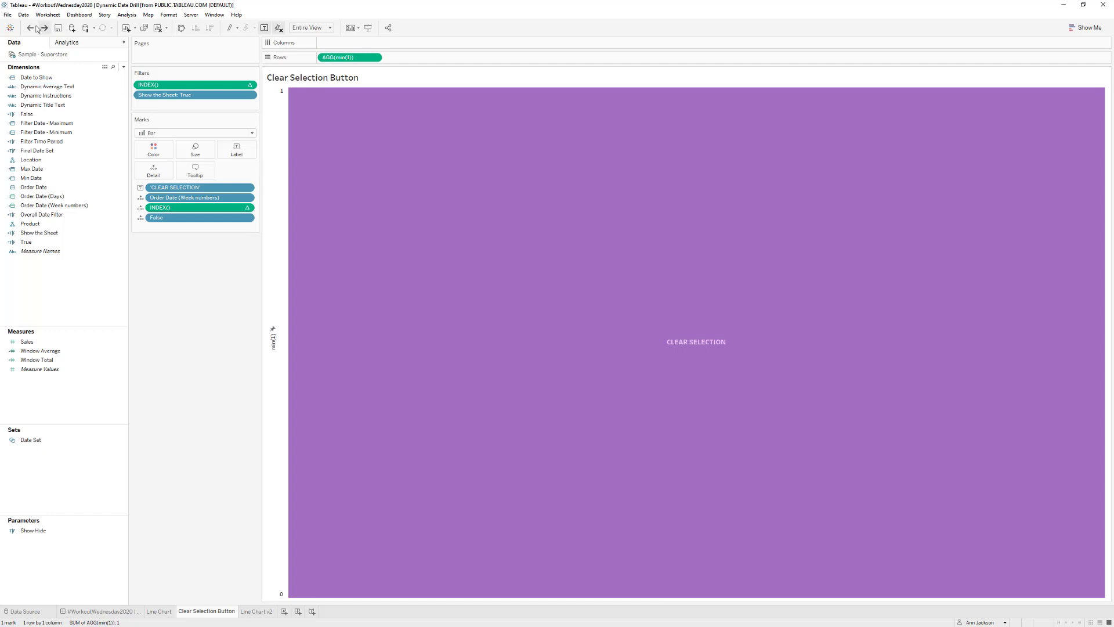
left_click(37, 28)
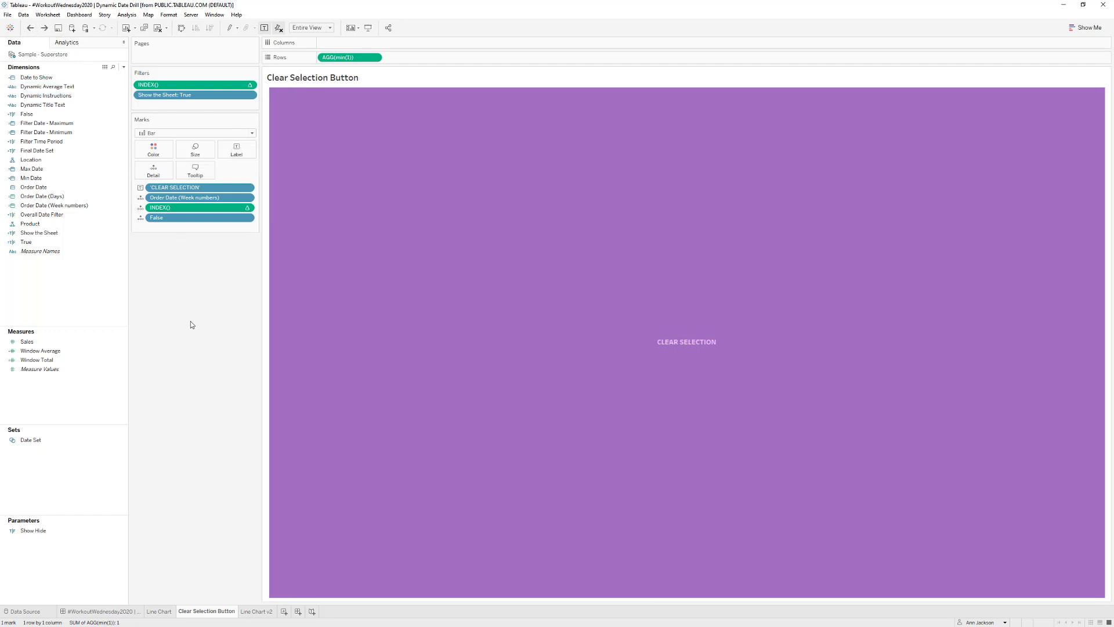
left_click(195, 149)
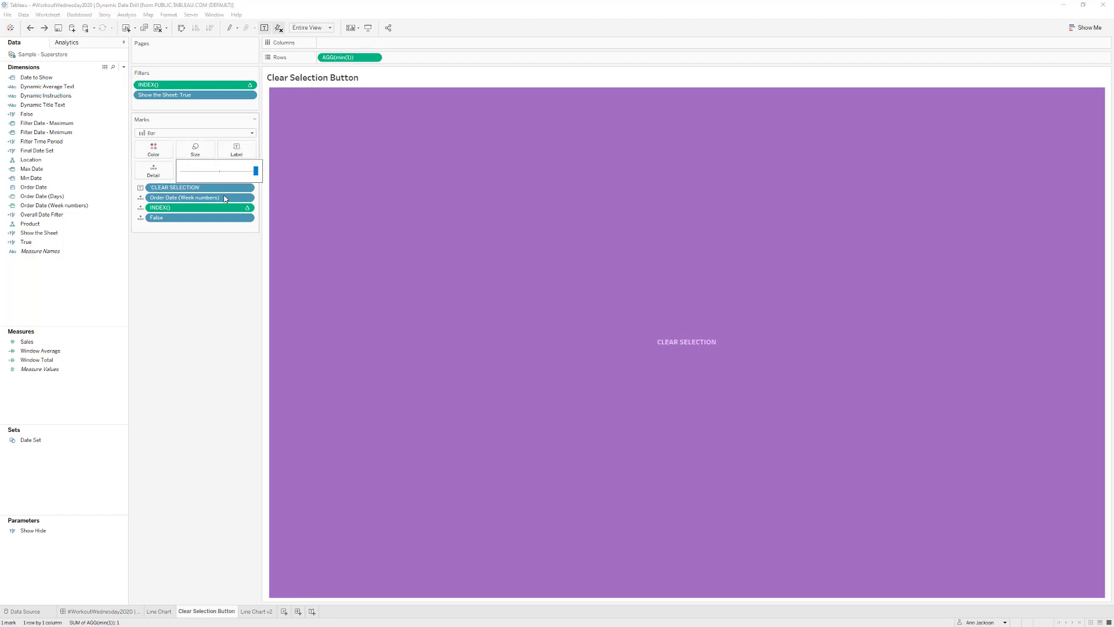
left_click(193, 358)
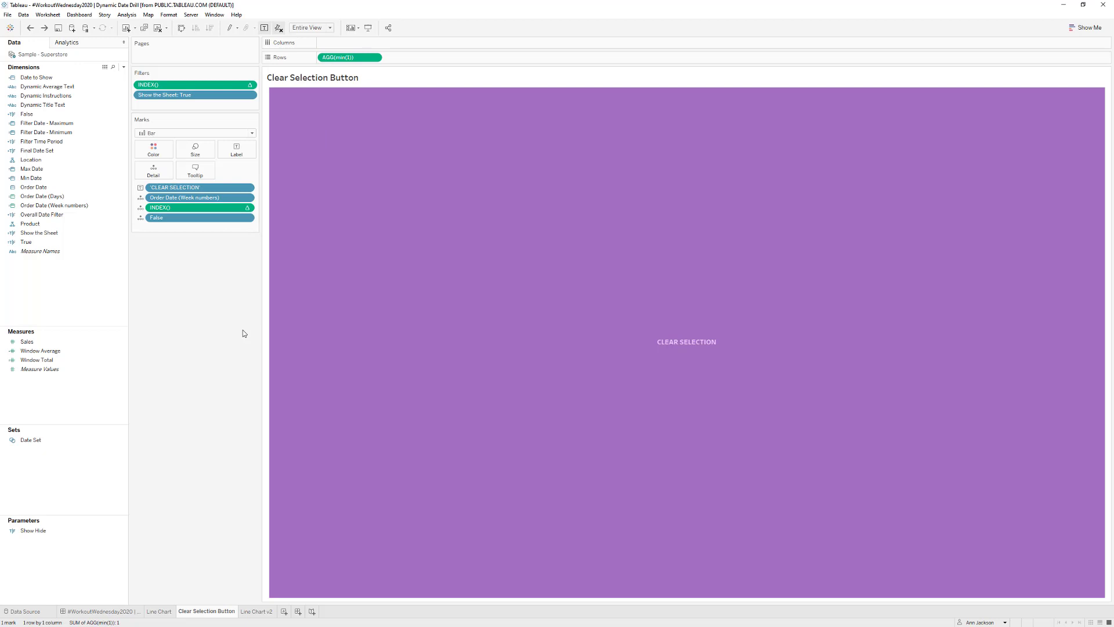
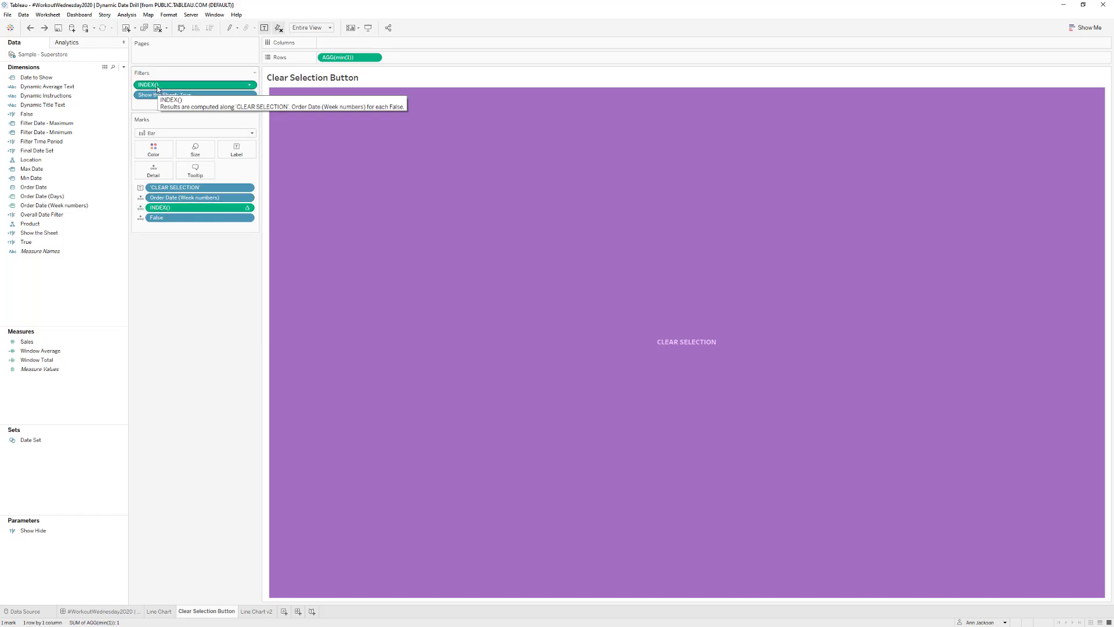
- Try the button sheet without the INDEX() filter, undo the removal, and examine the filter's range of values without changing it
left_click_drag(156, 88, 197, 329)
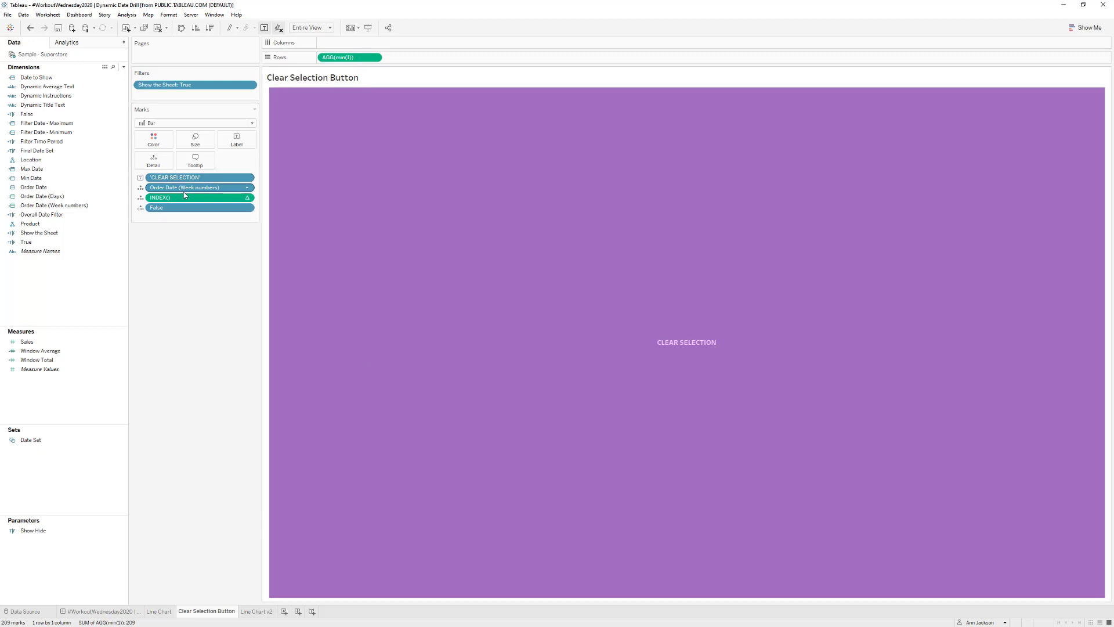
left_click(31, 29)
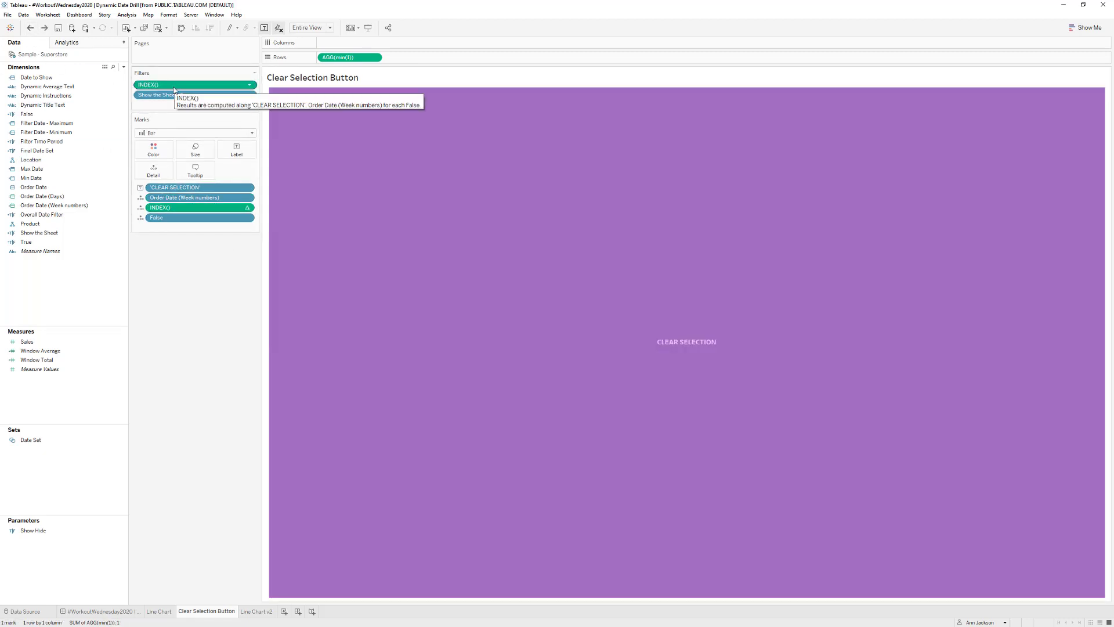
right_click(174, 90)
left_click(185, 95)
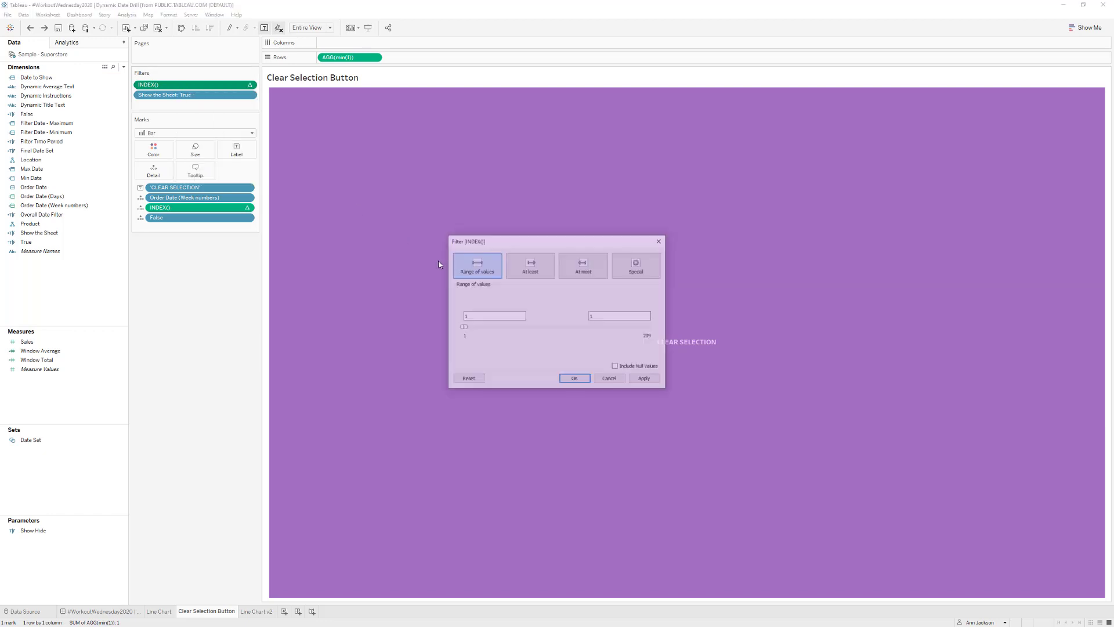
left_click(609, 380)
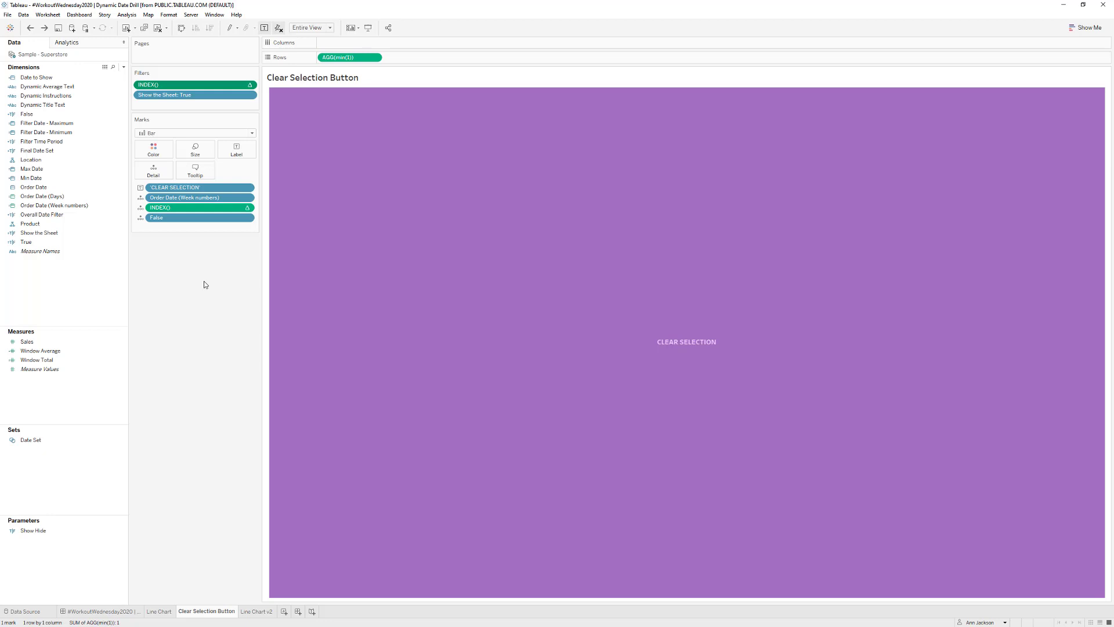
- Present the #WorkoutWednesday2020 dashboard and test the Clear Selection button to go back to the weekly view
left_click(100, 611)
left_click(368, 28)
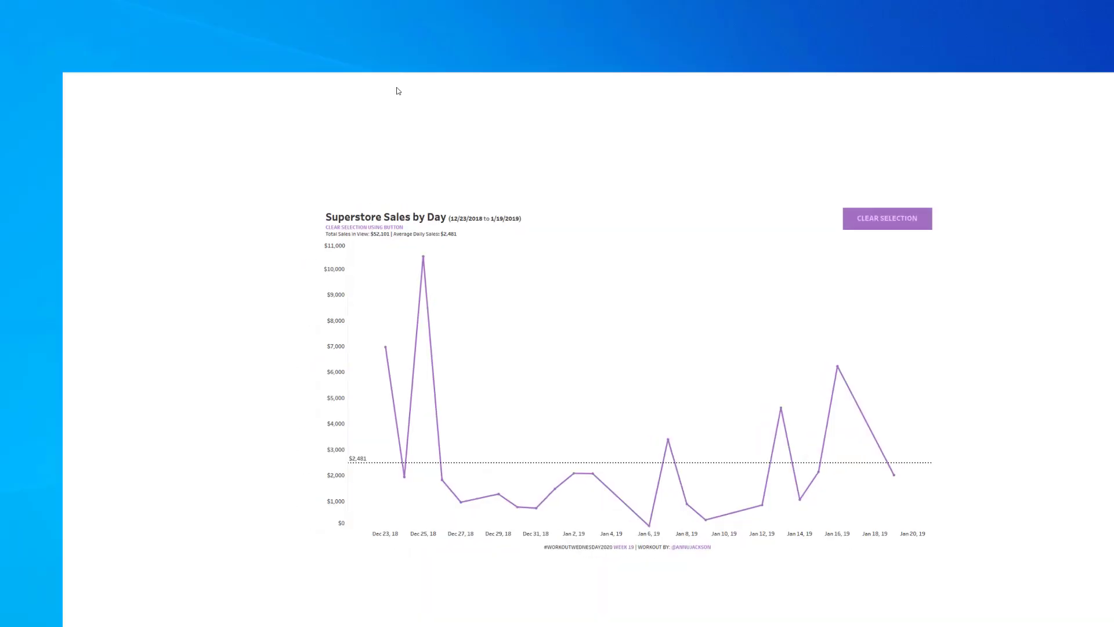
left_click(781, 152)
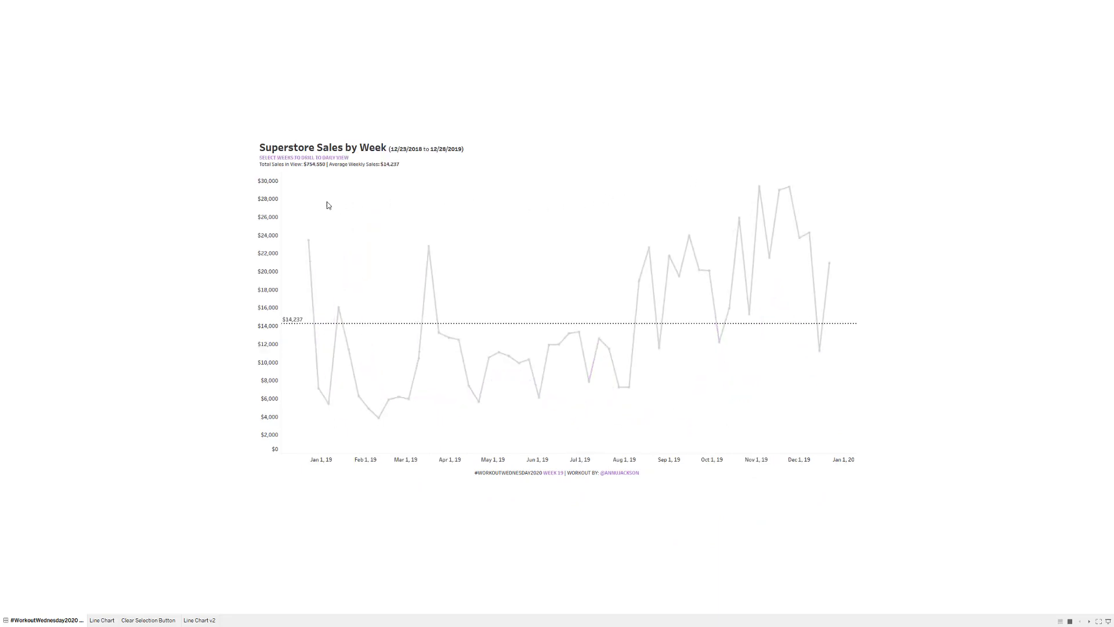
- Drill the presented chart into the weeks from 12/23/2018 to 1/19/2019, restore the weekly view with Clear Selection, and leave presentation mode
left_click_drag(290, 222, 361, 320)
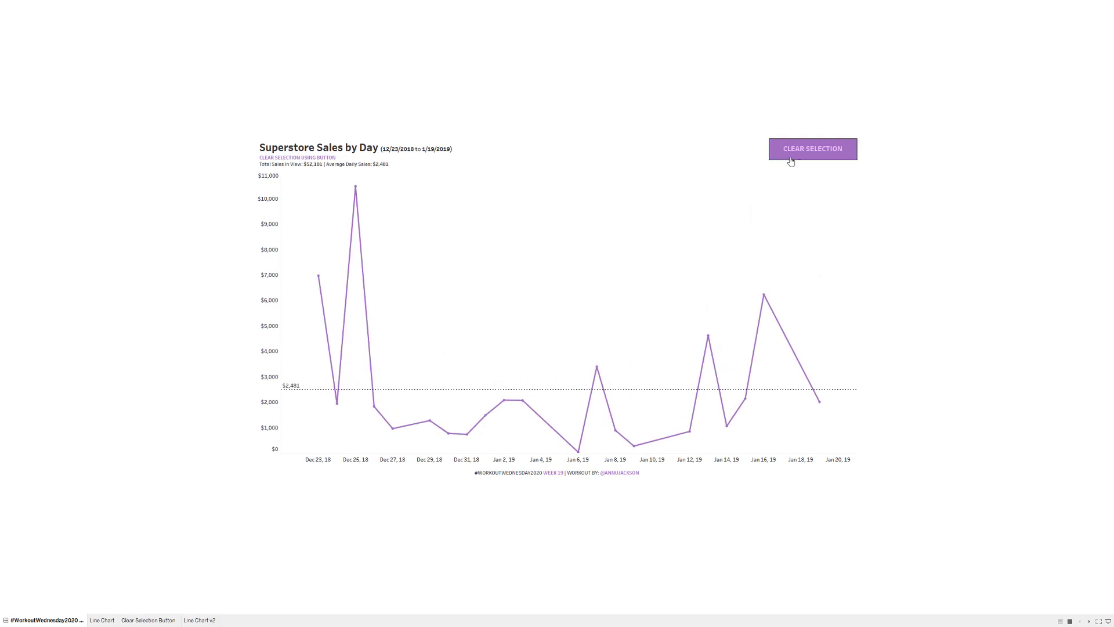
left_click(790, 160)
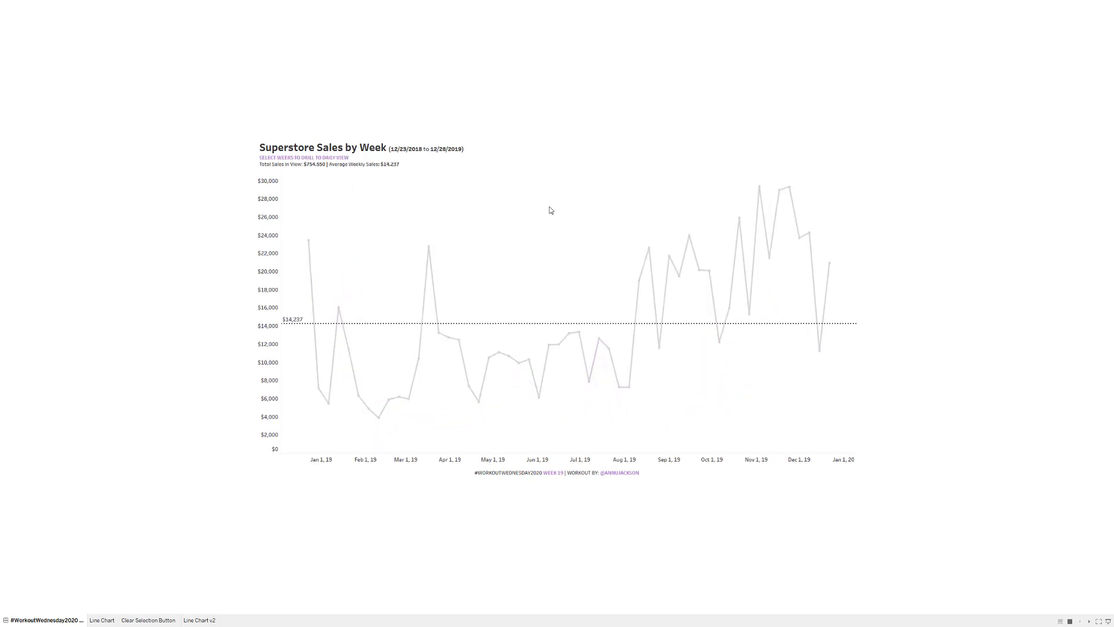
key("Escape")
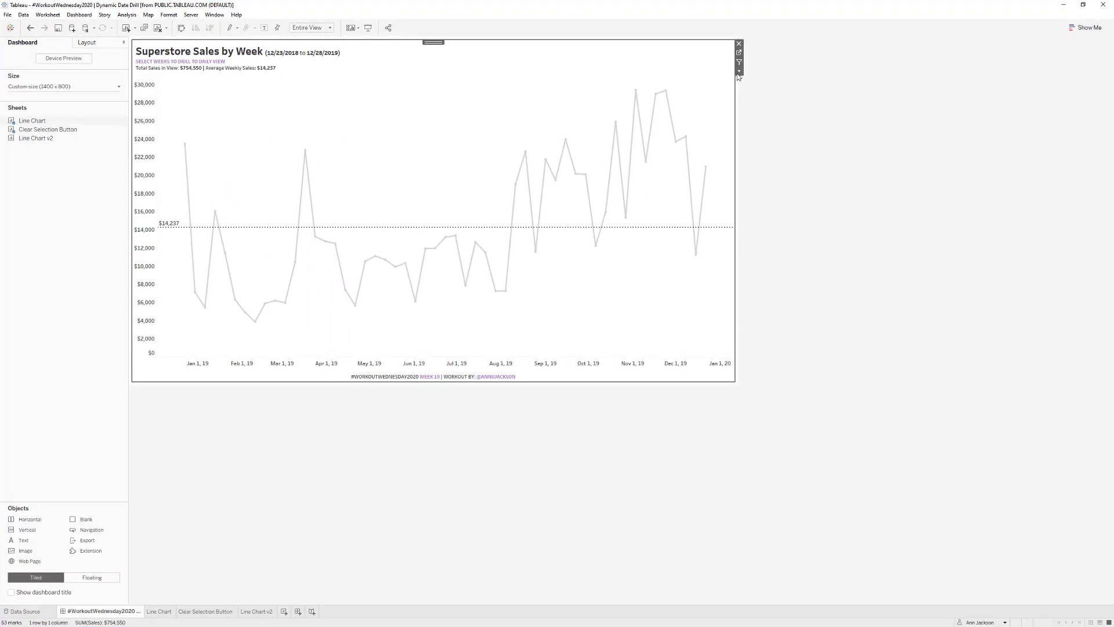
- Examine the Show Hide parameter's settings from the Clear Selection Button sheet without changing them
left_click(740, 54)
left_click(200, 612)
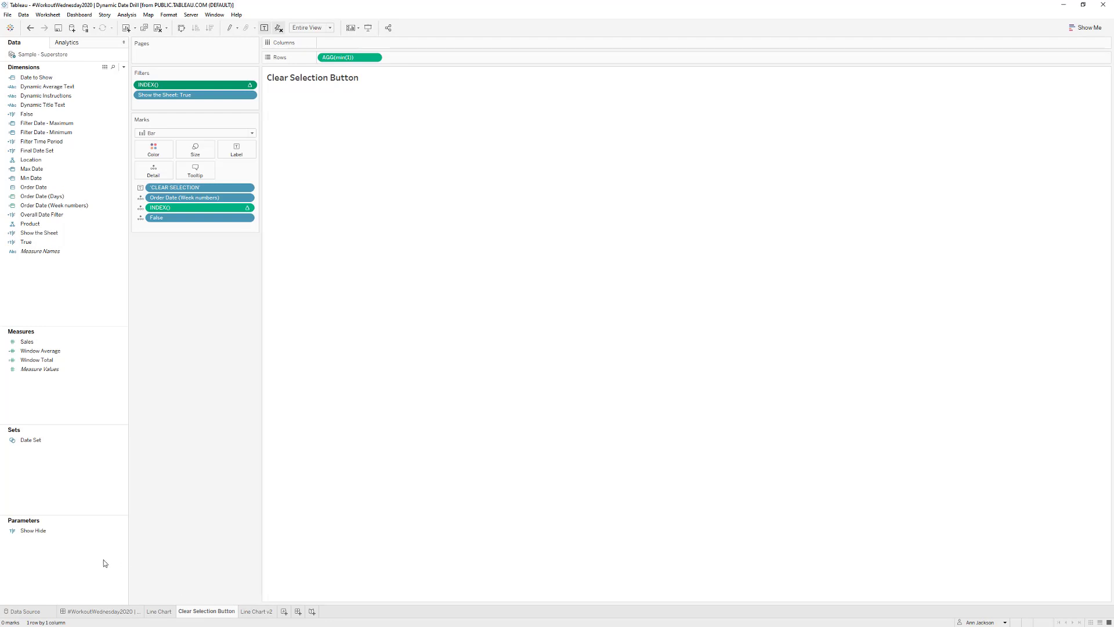
right_click(66, 531)
left_click(93, 423)
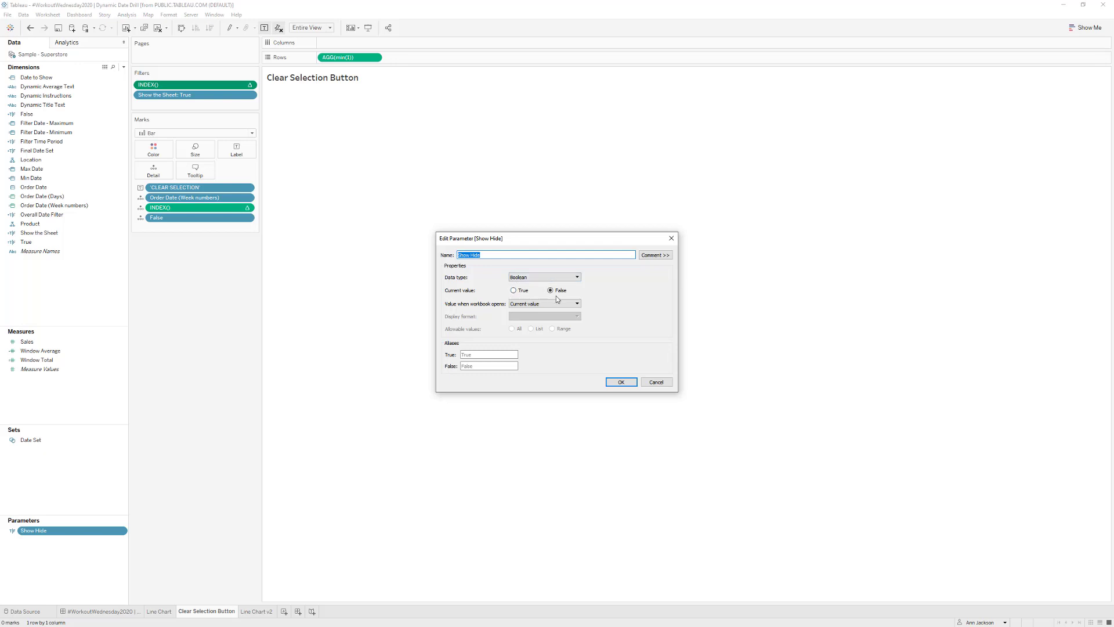
left_click(656, 382)
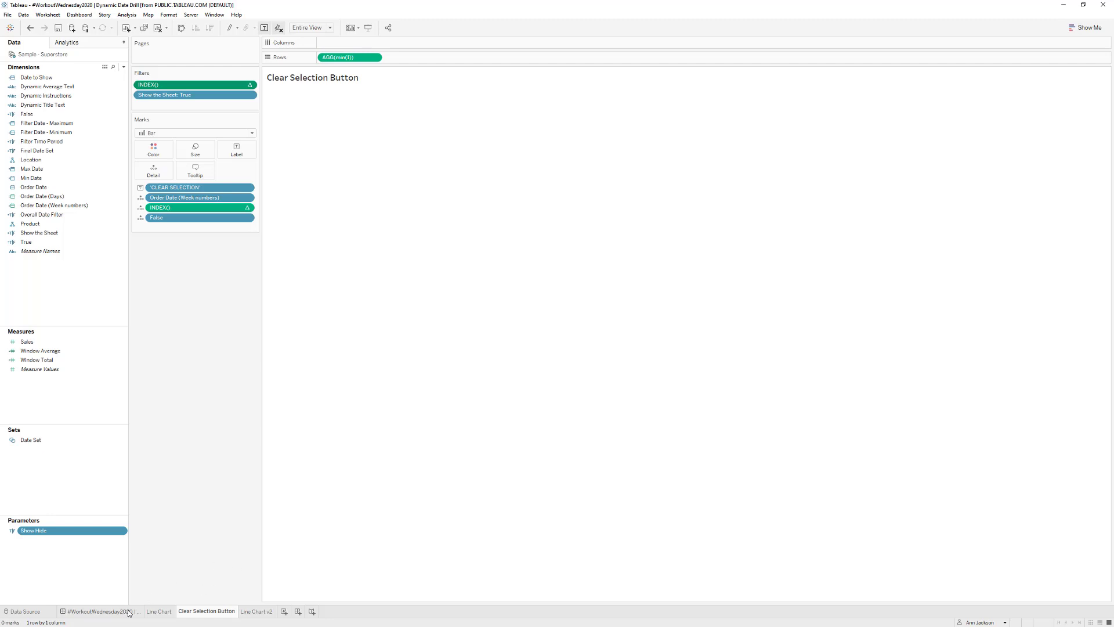
- Examine the Show the Sheet calculation without changing it and return to the #WorkoutWednesday2020 dashboard
mouse_move(129, 612)
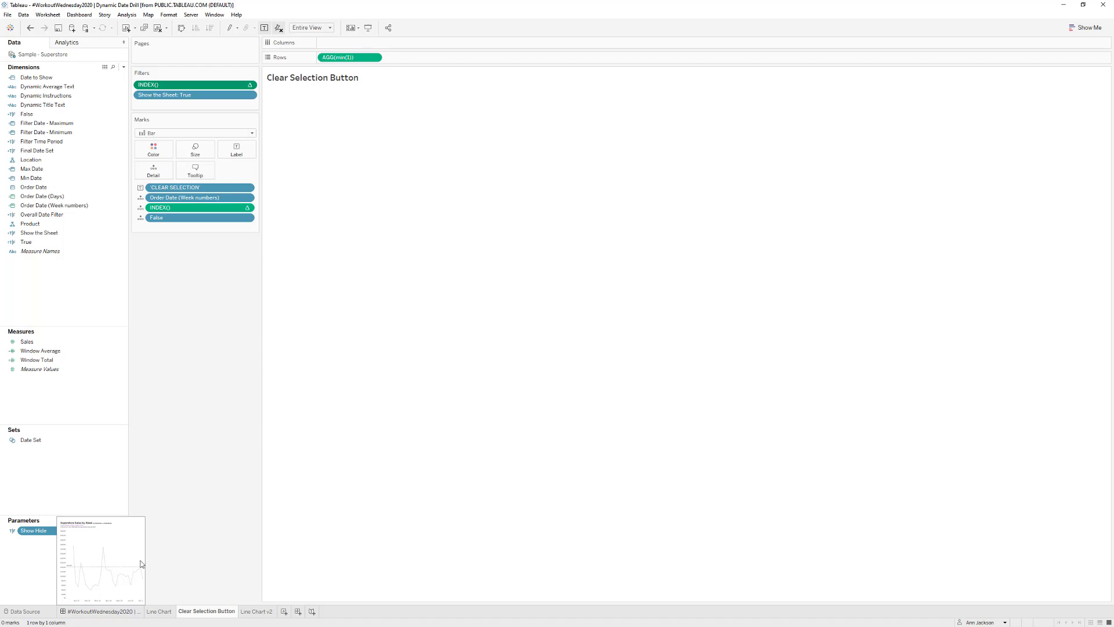
right_click(64, 233)
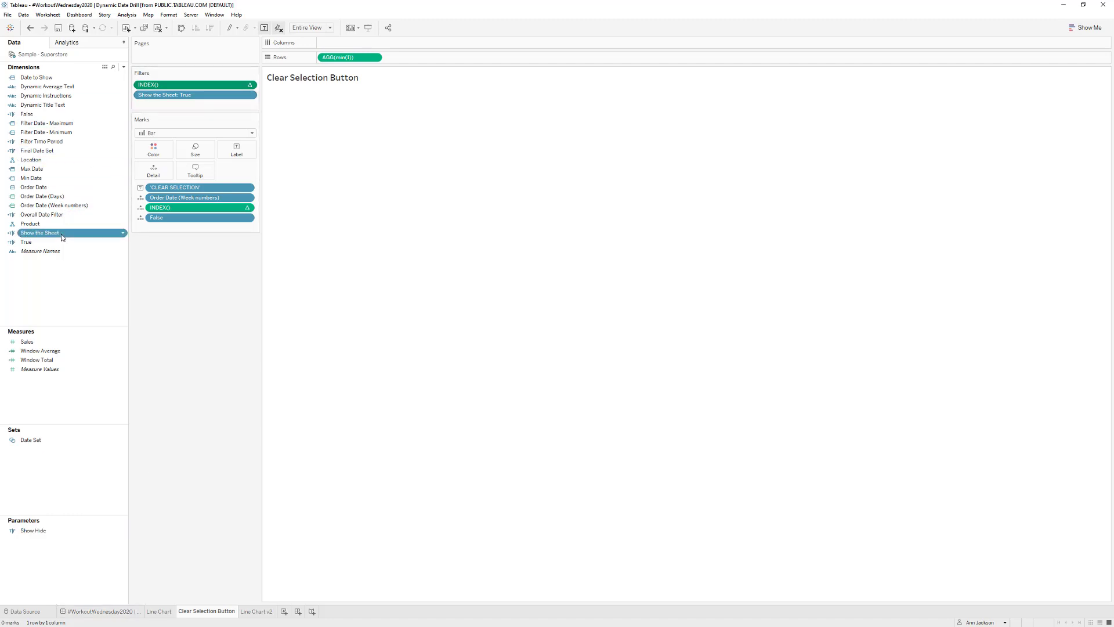
left_click(81, 285)
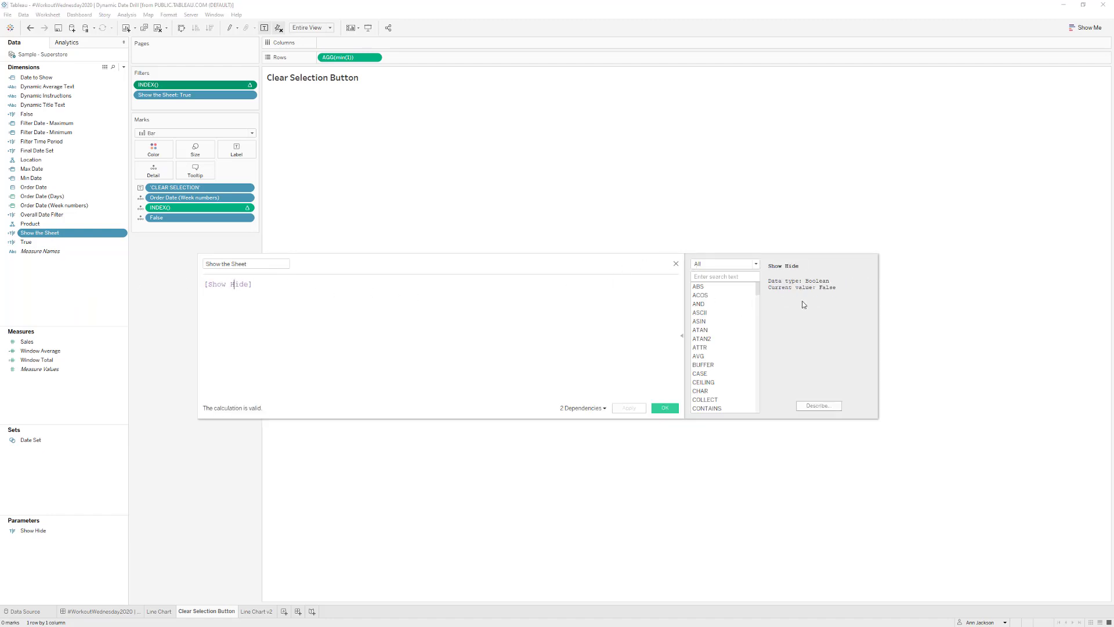
left_click(676, 263)
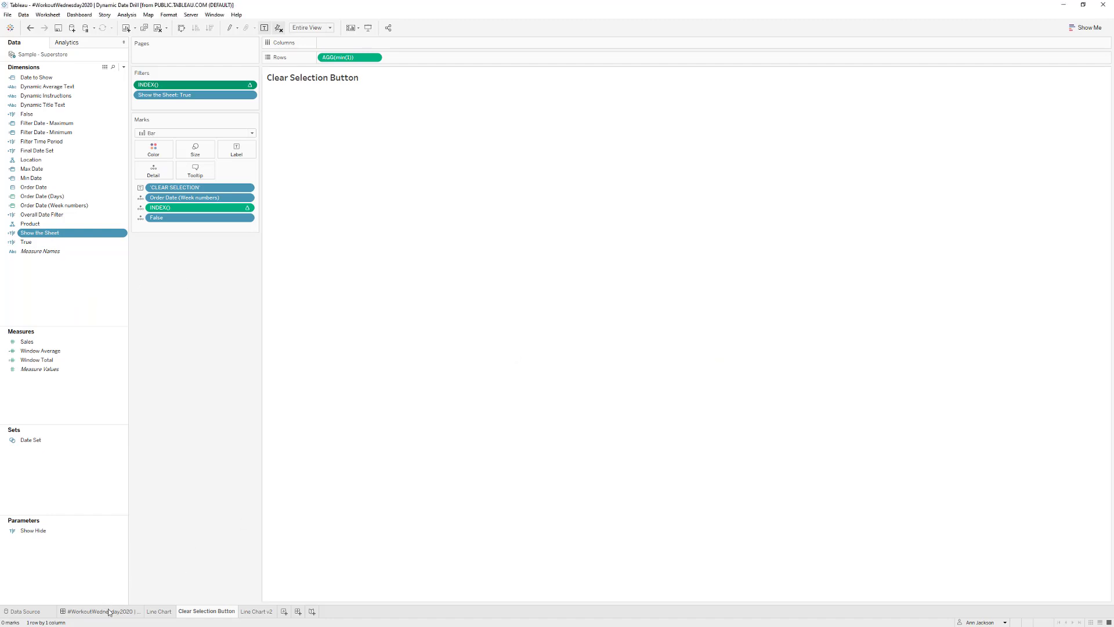
left_click(107, 611)
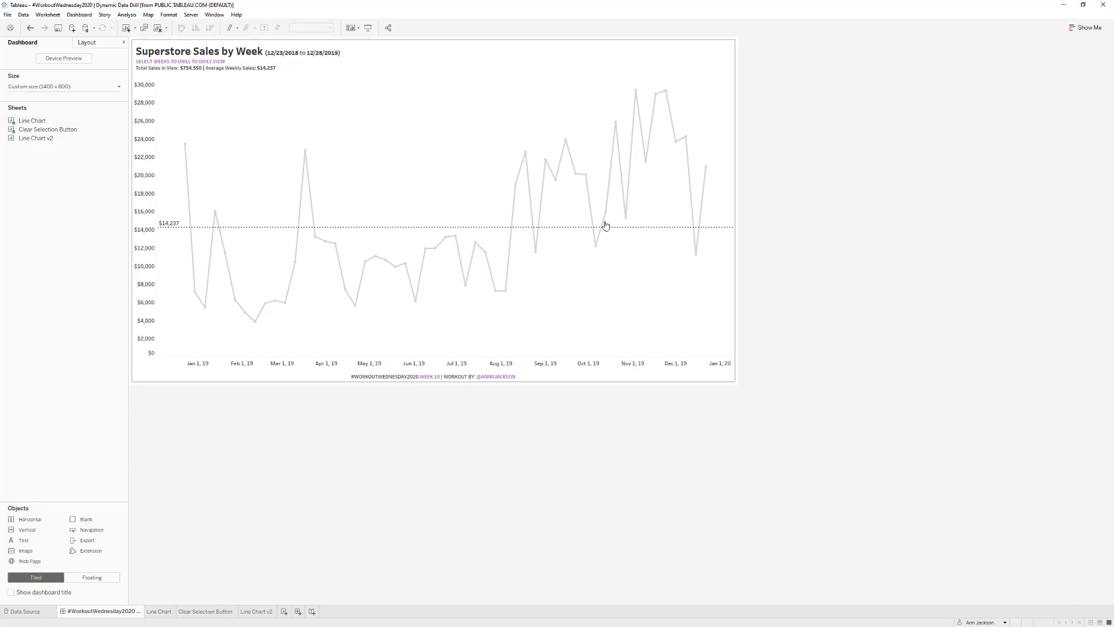
- From the Clear Selection Button sheet, examine the formulas of the True and False calculated fields without changing them
left_click(195, 613)
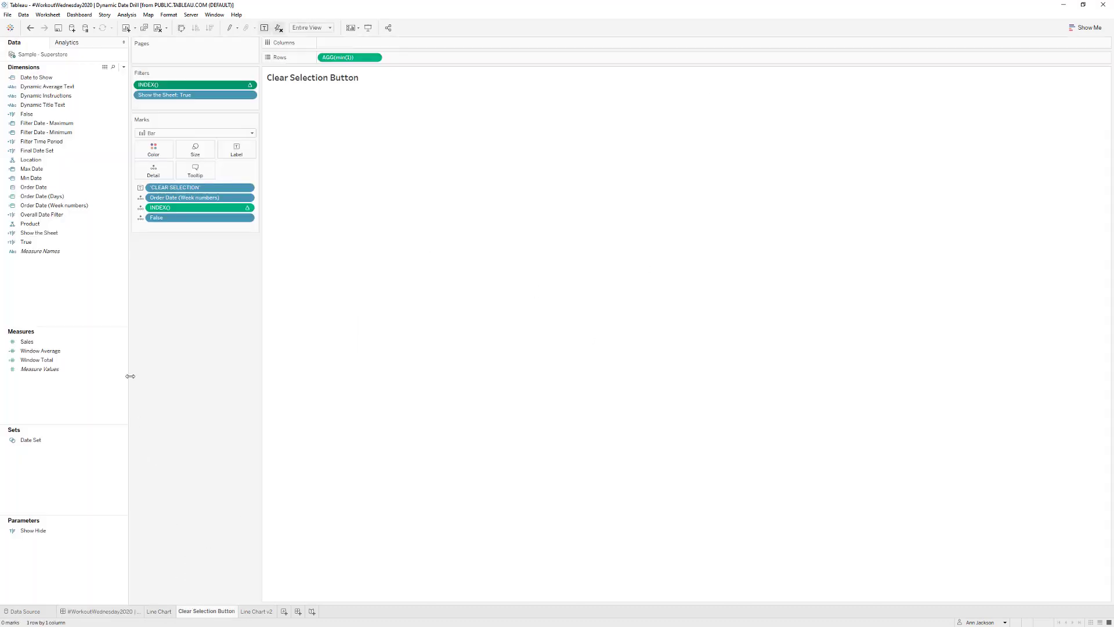
right_click(54, 242)
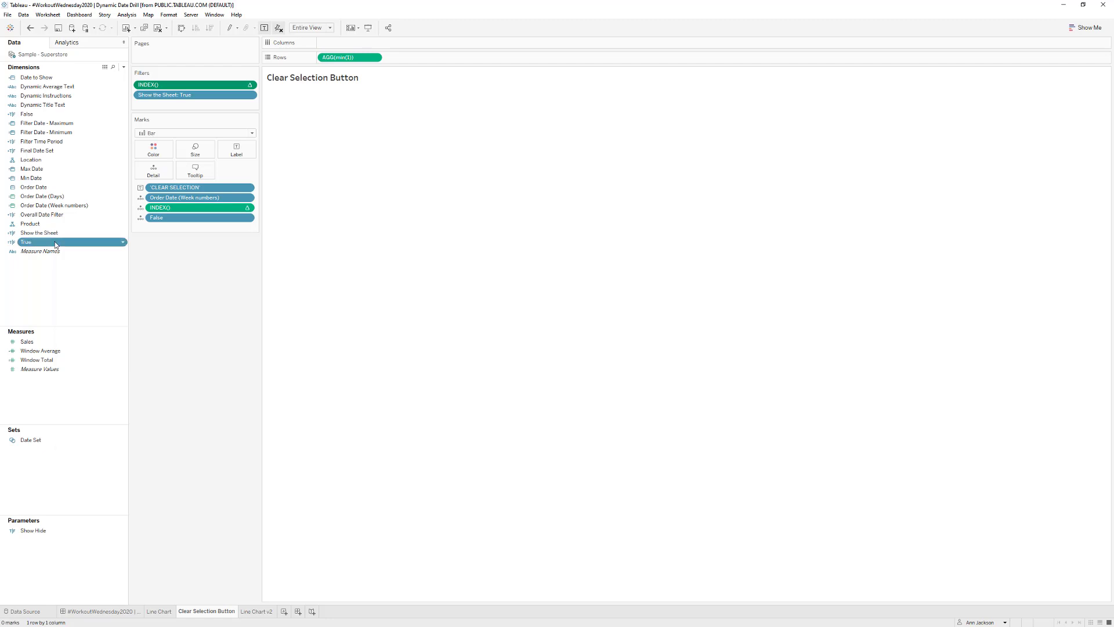
left_click(87, 293)
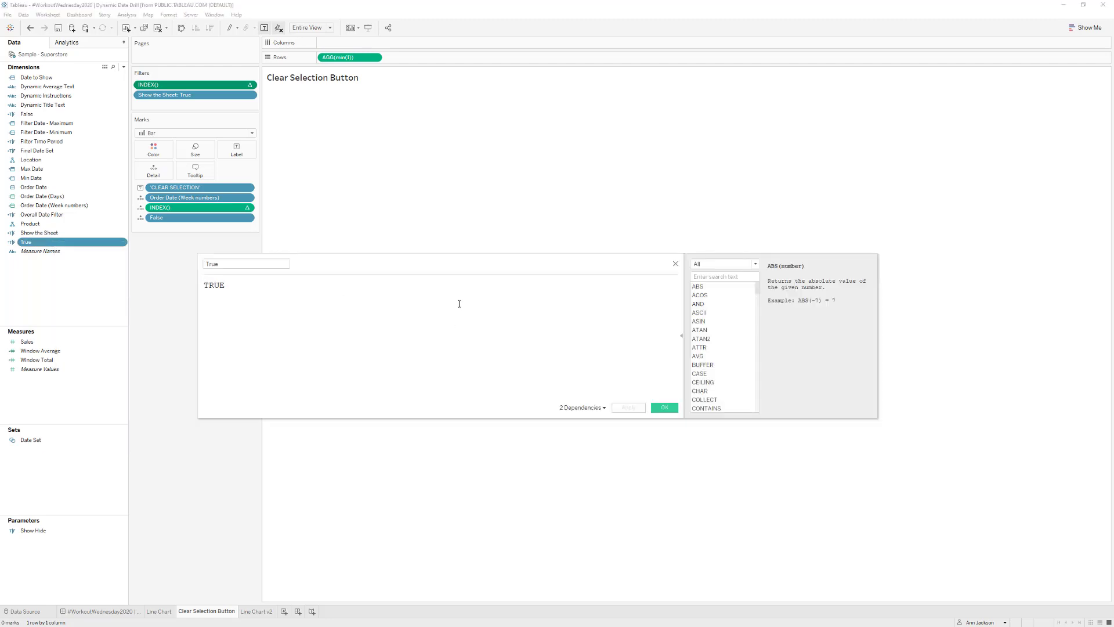
left_click(675, 263)
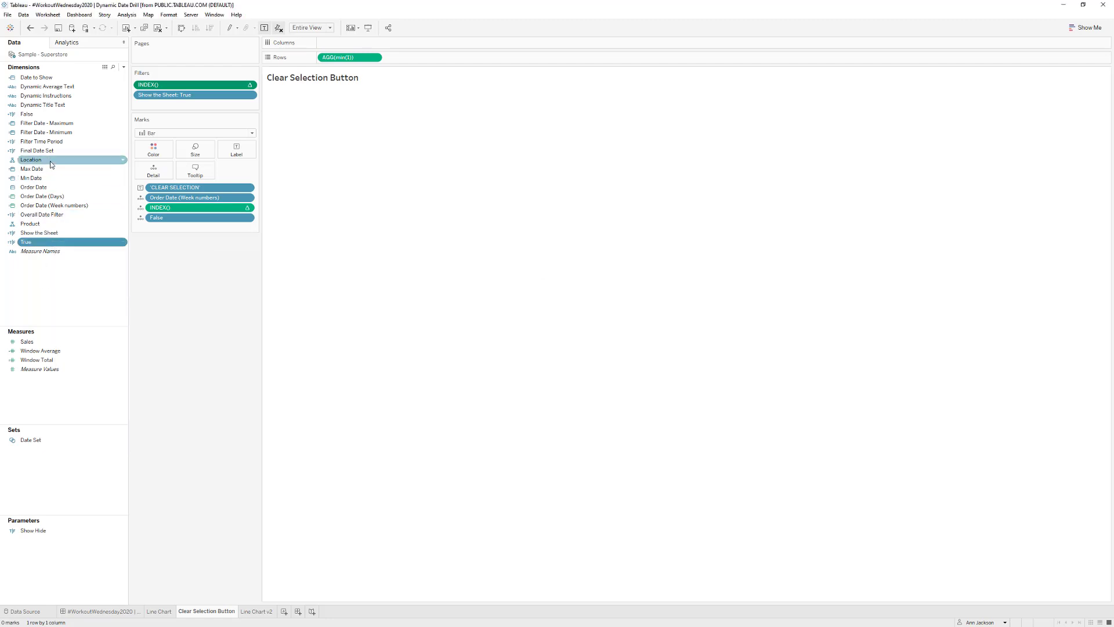
right_click(55, 113)
left_click(87, 165)
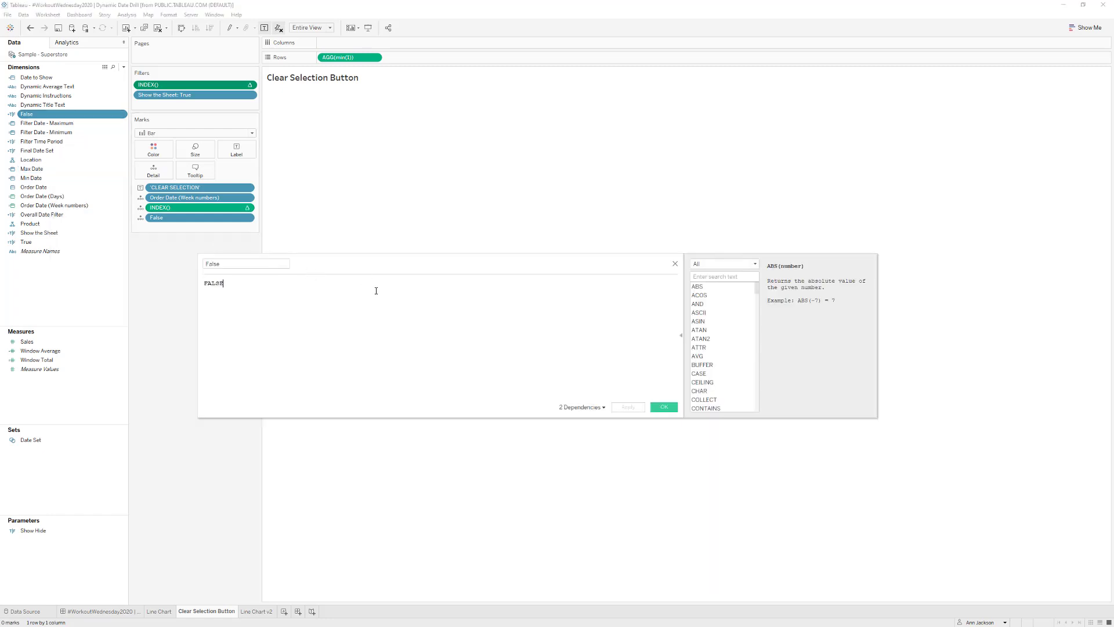
left_click(675, 264)
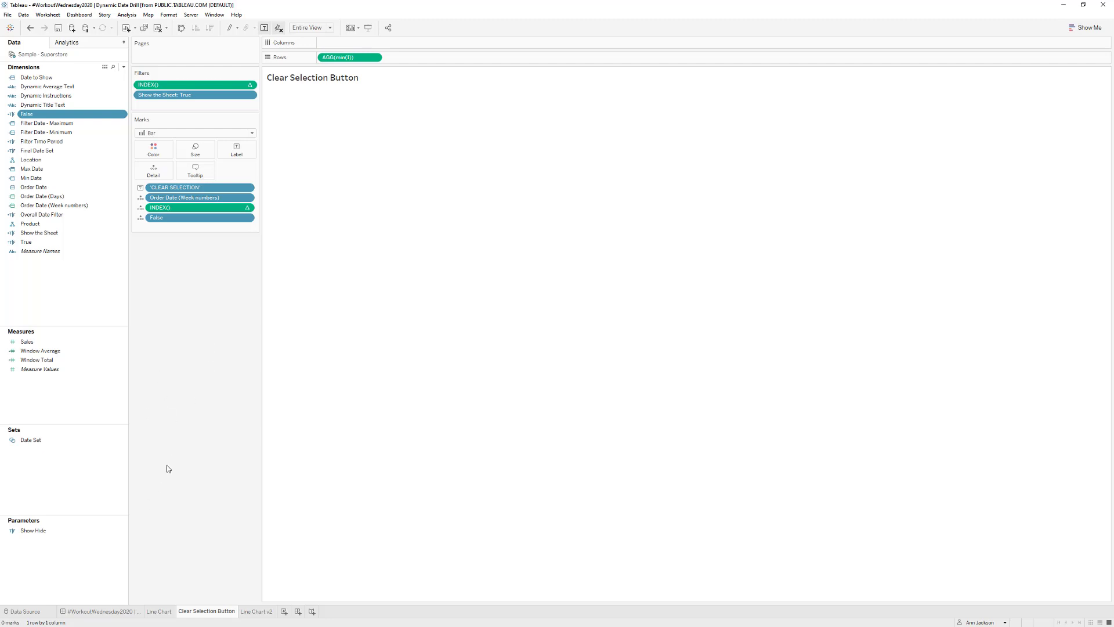
- Present the dashboard and test drilling into 12/23/2018 to 1/19/2019, clearing the selection, and drilling into the same weeks again
left_click(103, 611)
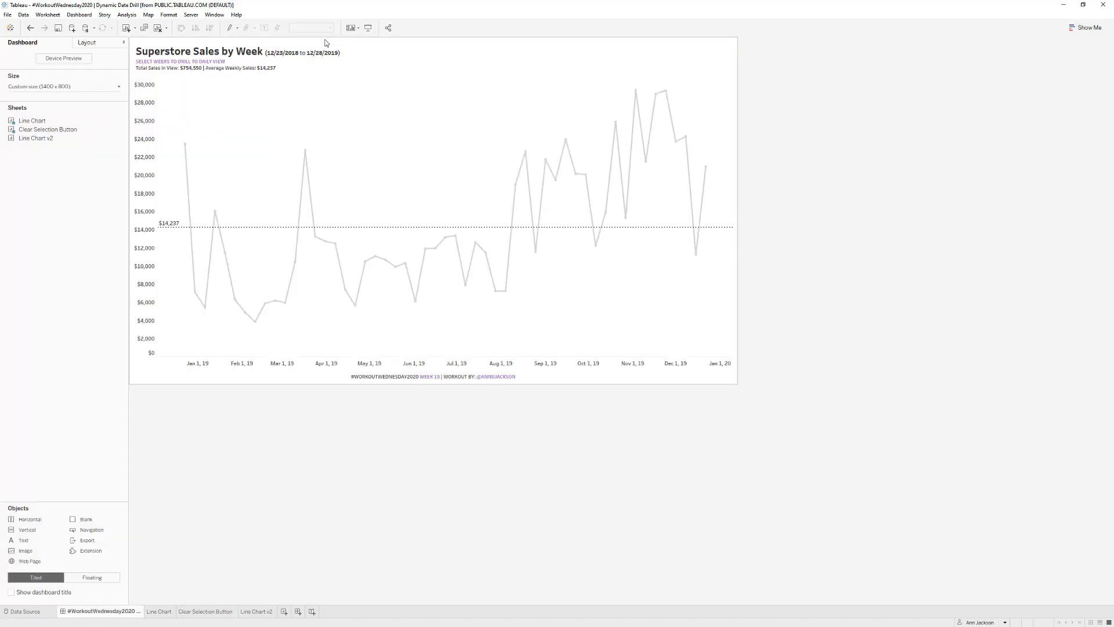
left_click(368, 28)
left_click_drag(294, 226, 352, 324)
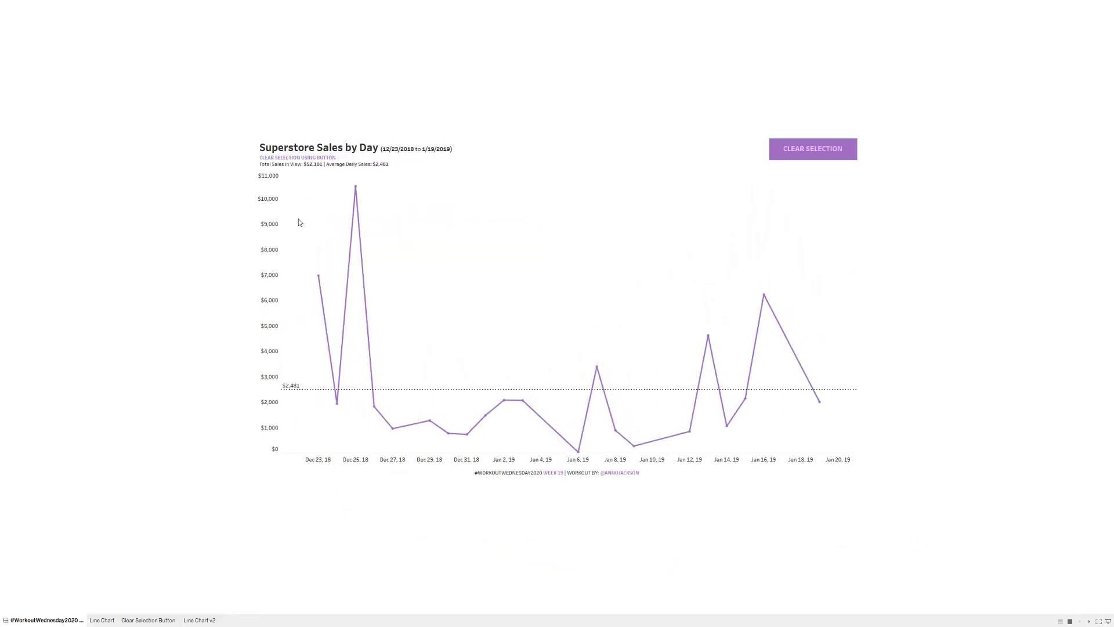
left_click(821, 158)
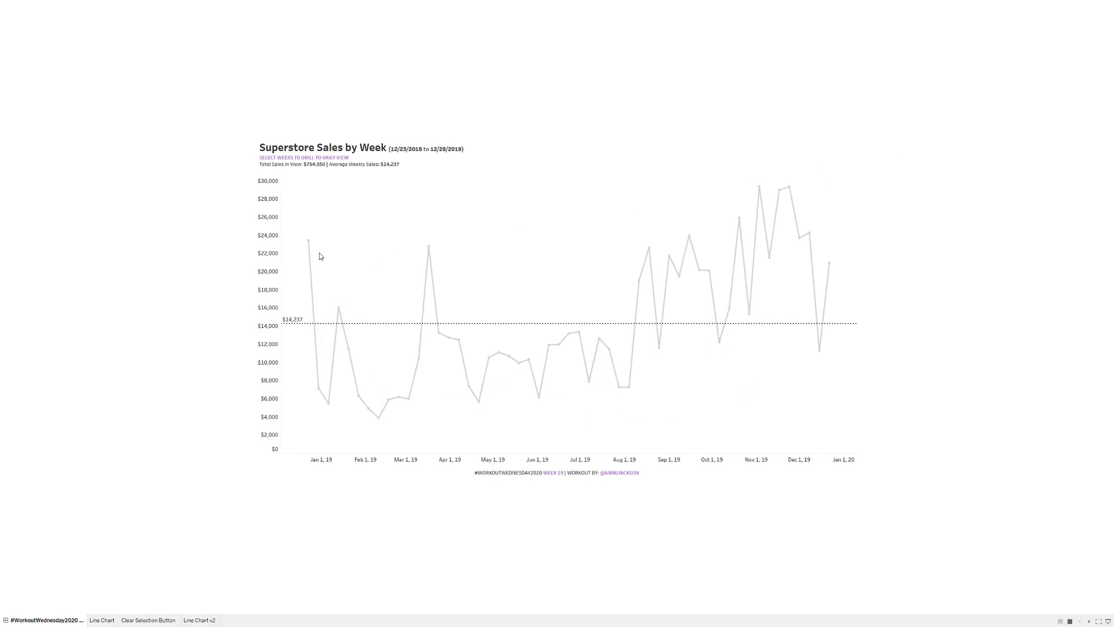
left_click_drag(296, 225, 367, 314)
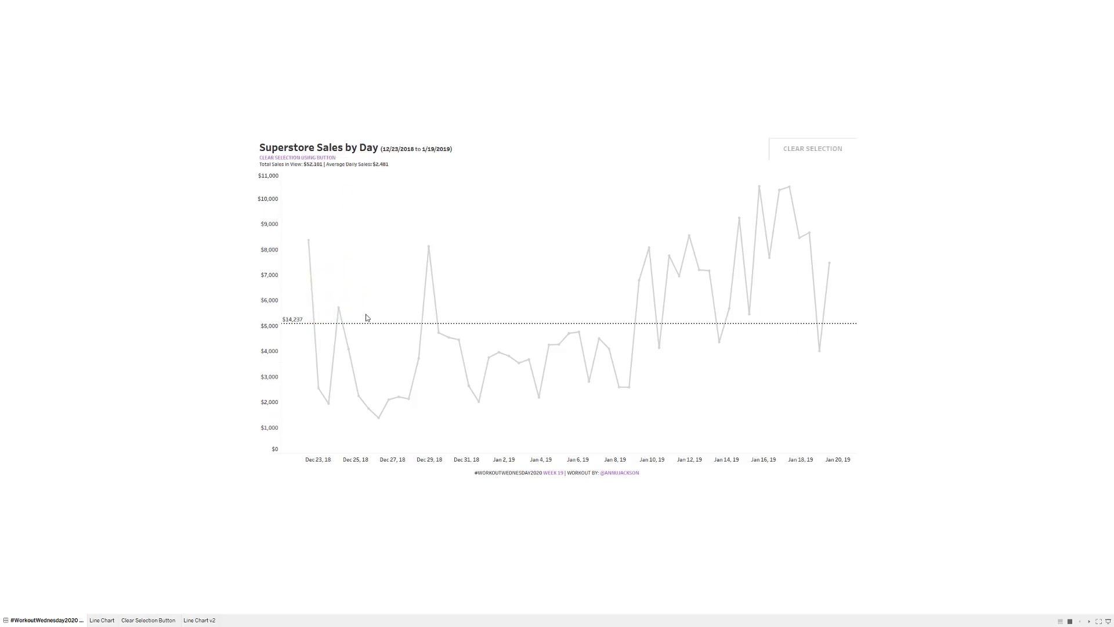
key("Escape")
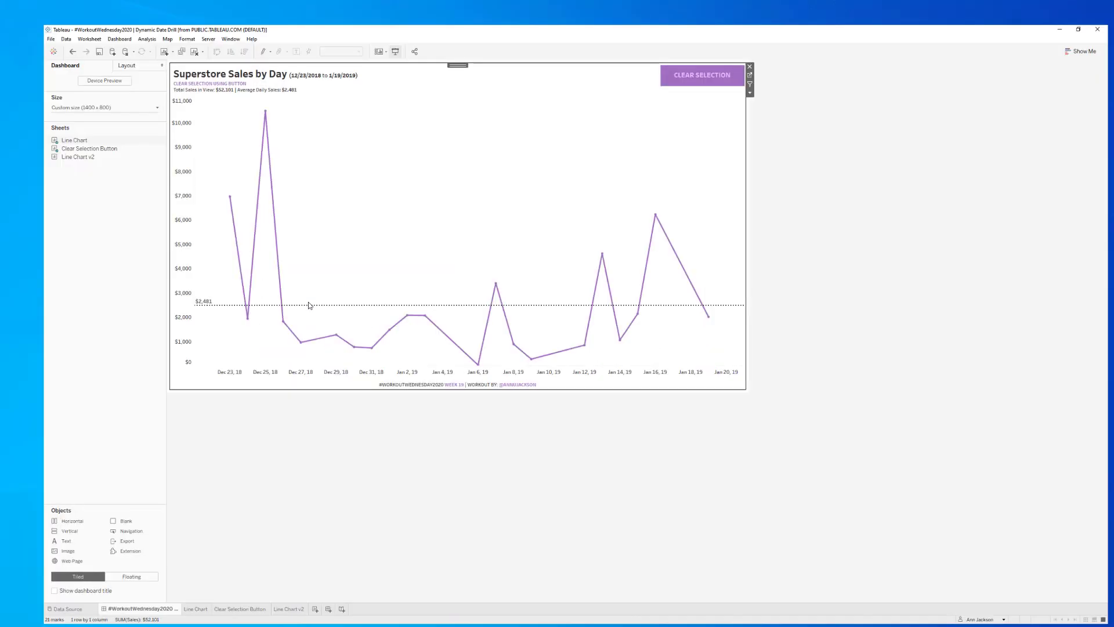
- Check the Clear Selection Button and Line Chart sheets in the drilled state, and go back to the dashboard
left_click(228, 611)
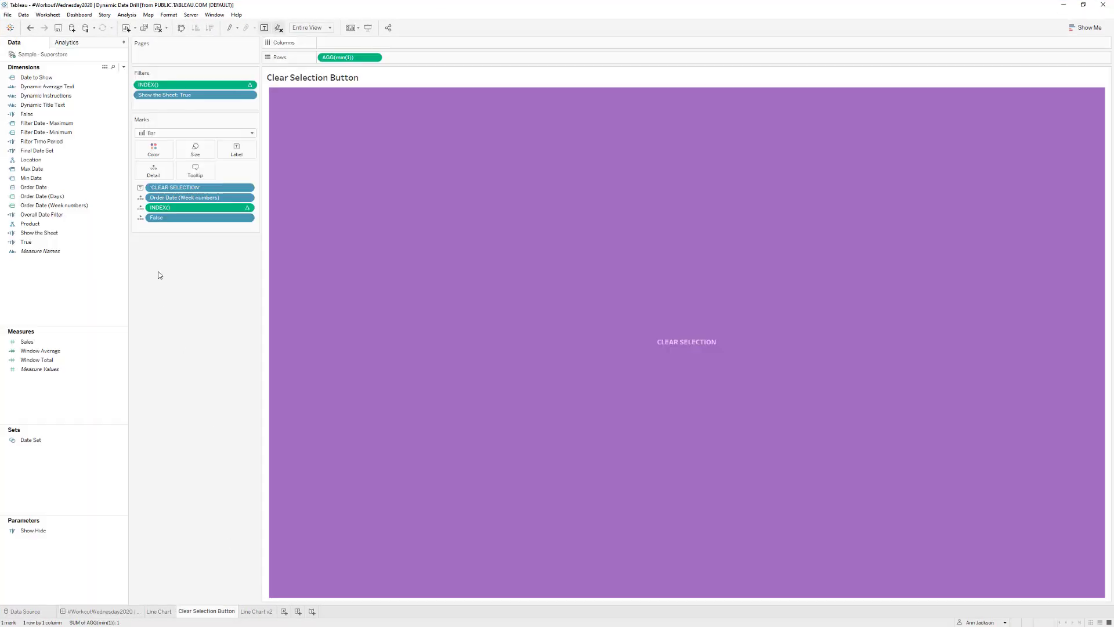
left_click(160, 612)
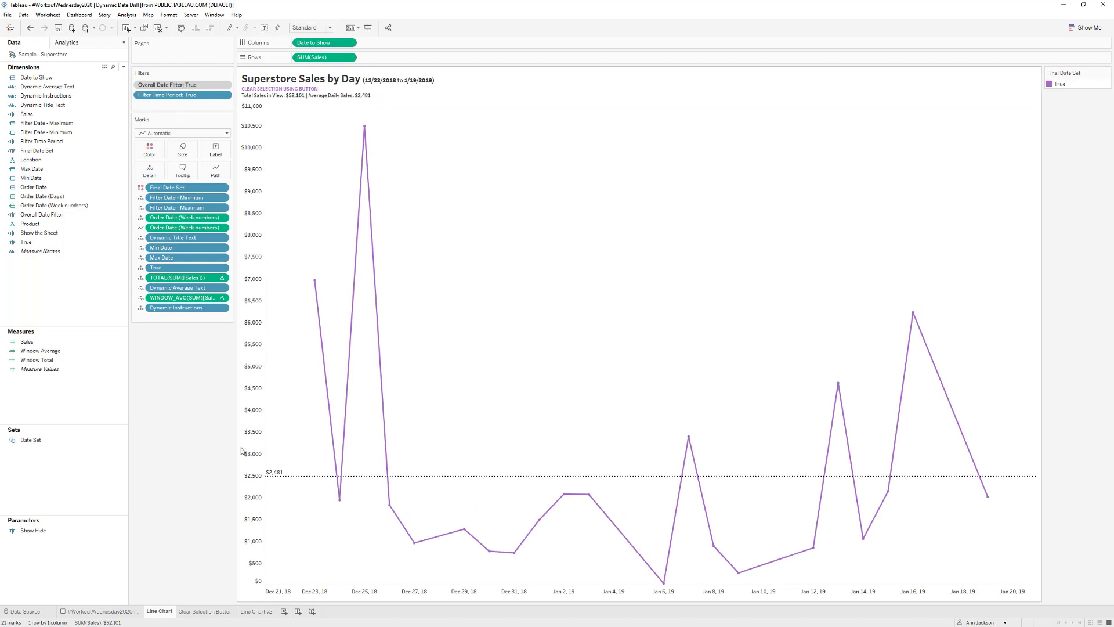
left_click(134, 612)
left_click(273, 544)
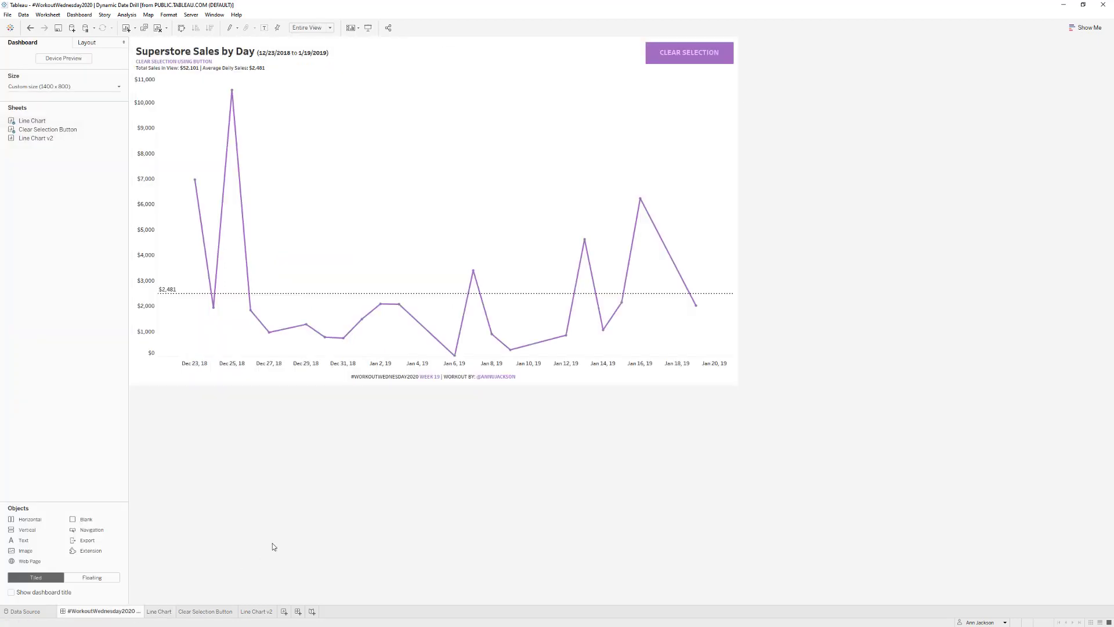
- Present the drilled dashboard, return it to the weekly view with Clear Selection, and leave presentation mode
left_click(368, 28)
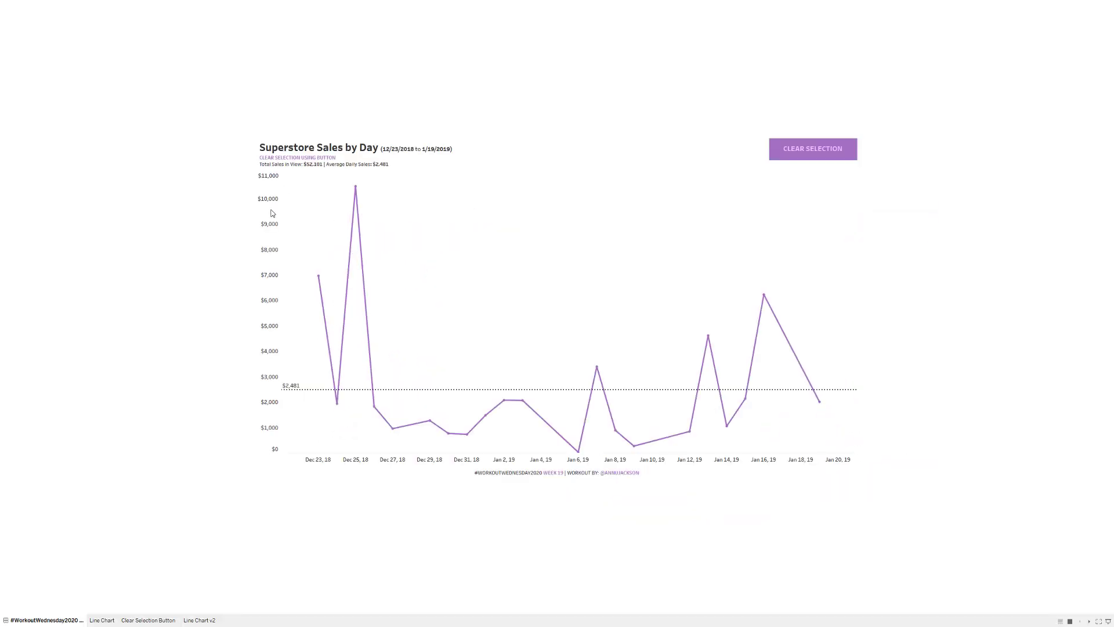
left_click(788, 160)
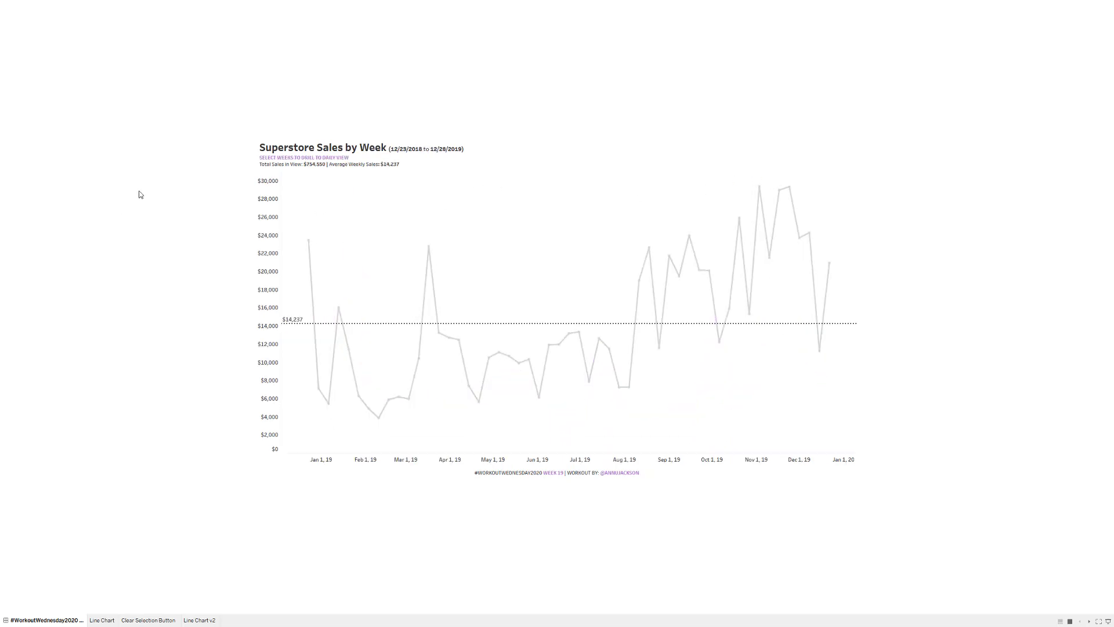
key("Escape")
- Examine the dashboard's actions and the Zoom to Daily View set action's settings without changing them
left_click(79, 15)
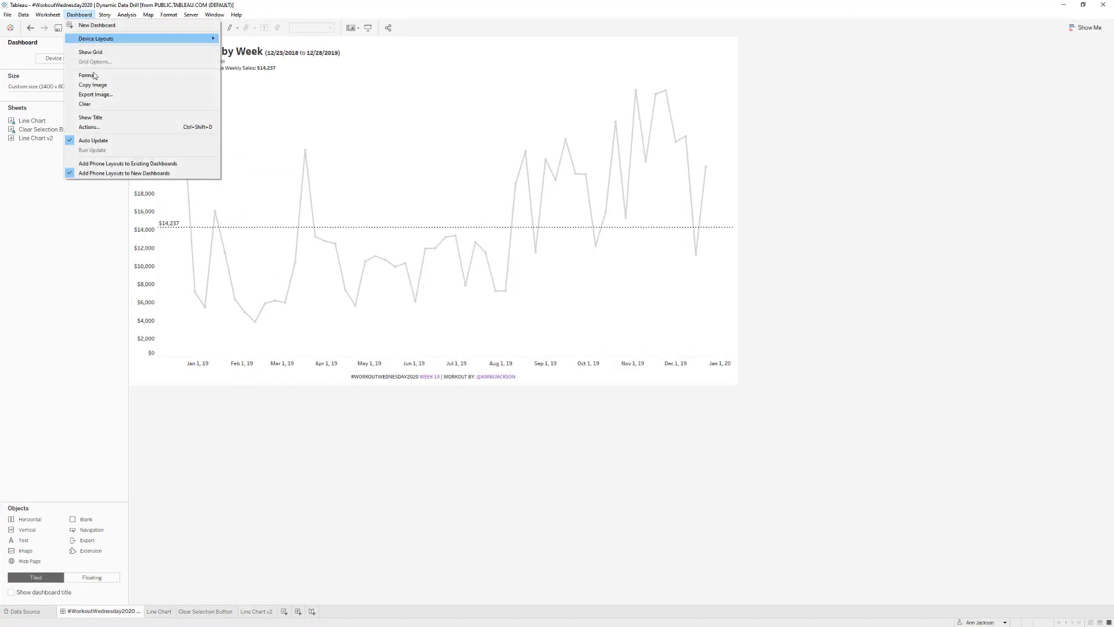
left_click(100, 126)
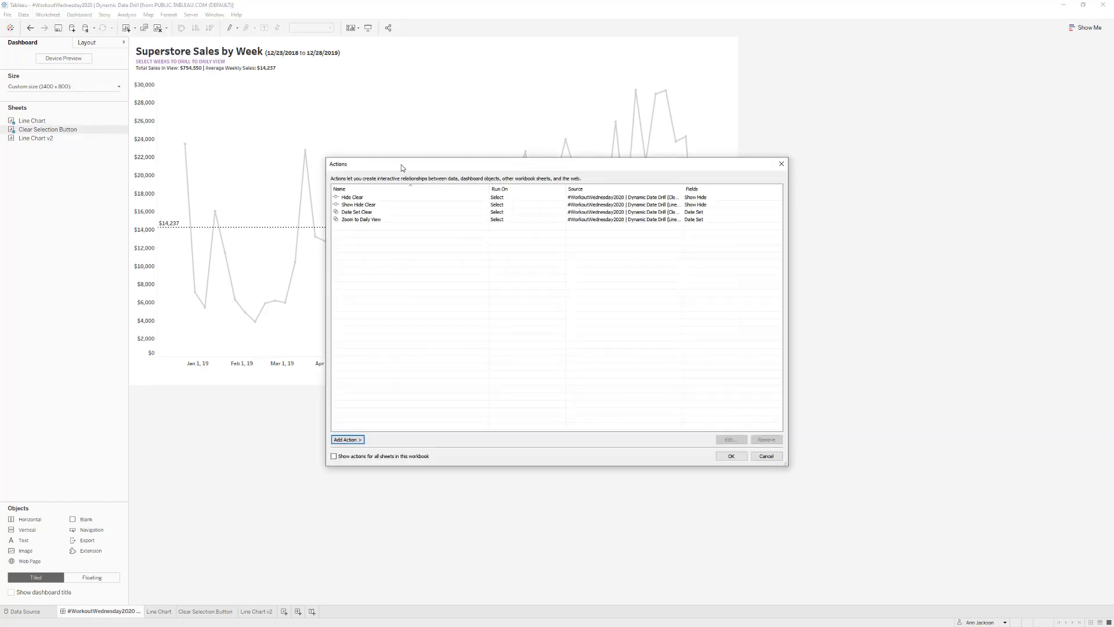
left_click_drag(401, 164, 333, 137)
left_click(312, 191)
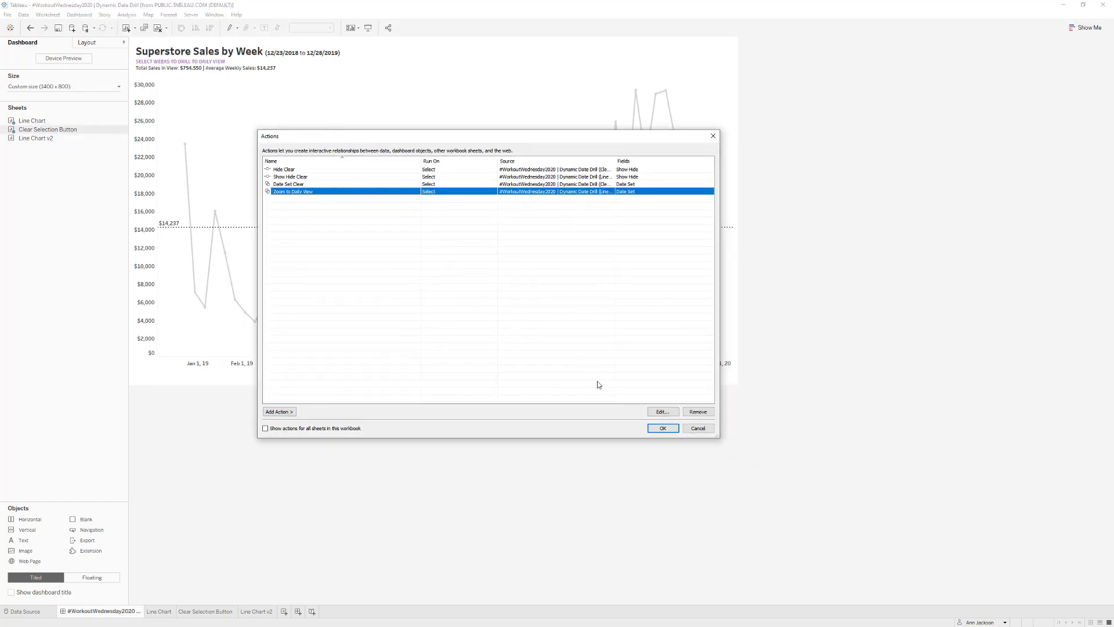
left_click(661, 412)
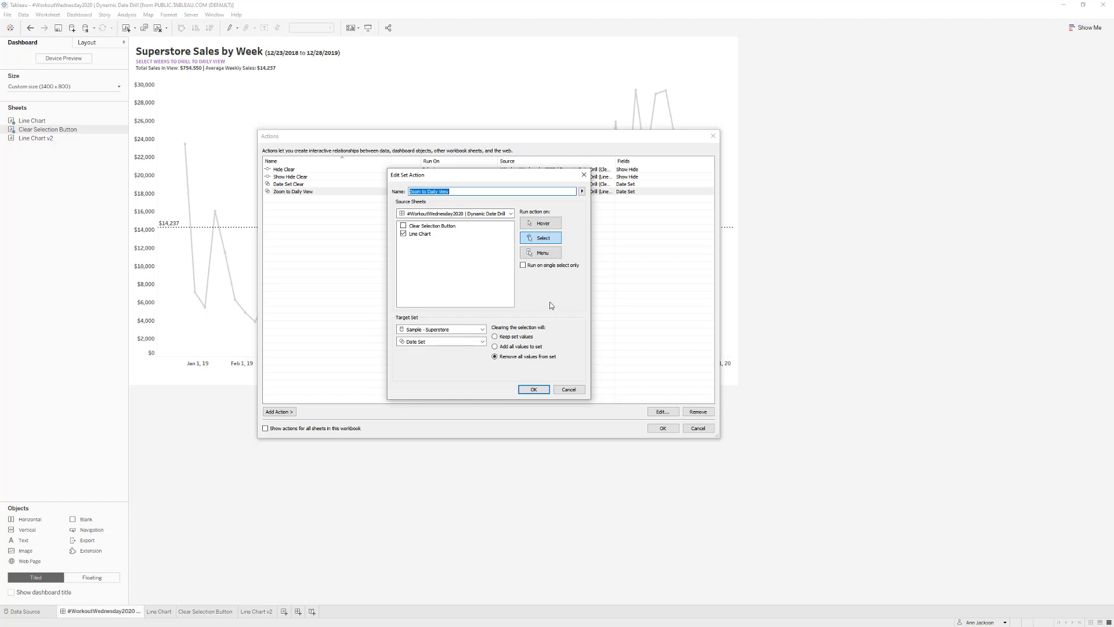
left_click(568, 390)
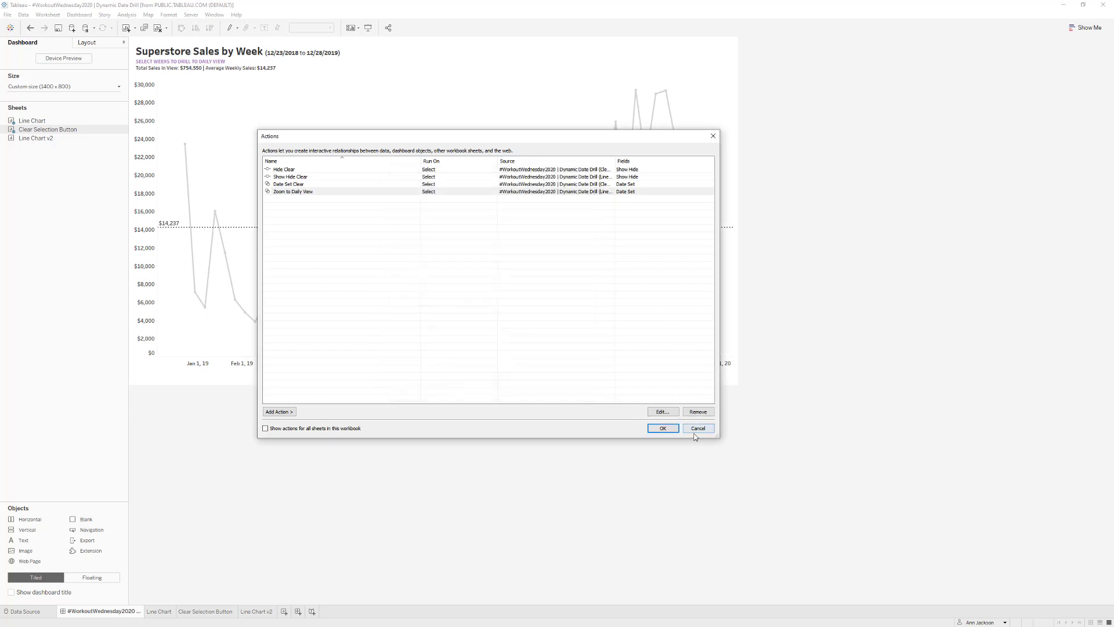
left_click(697, 428)
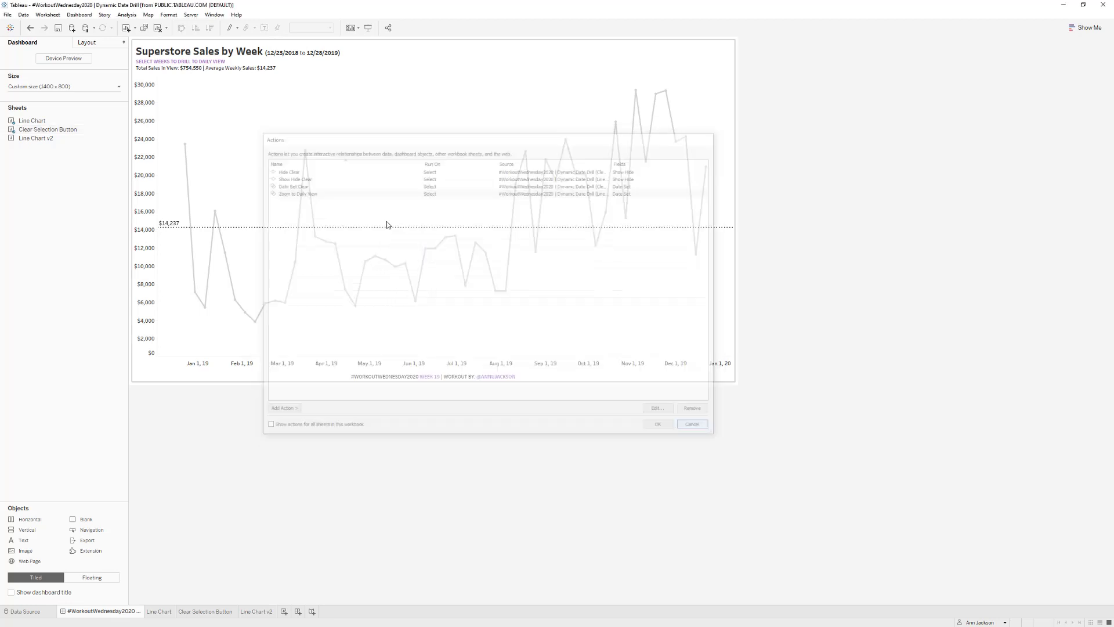
- Test drilling into the first week's point on the dashboard chart and selecting the 12/23/2018 point in the daily view
left_click(186, 145)
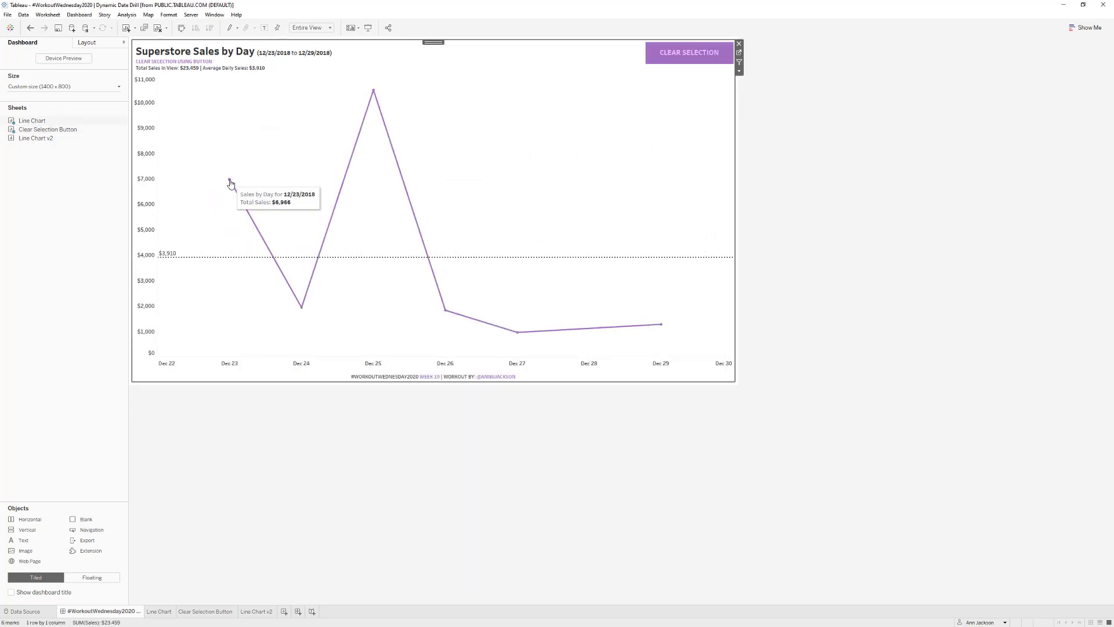
left_click(230, 182)
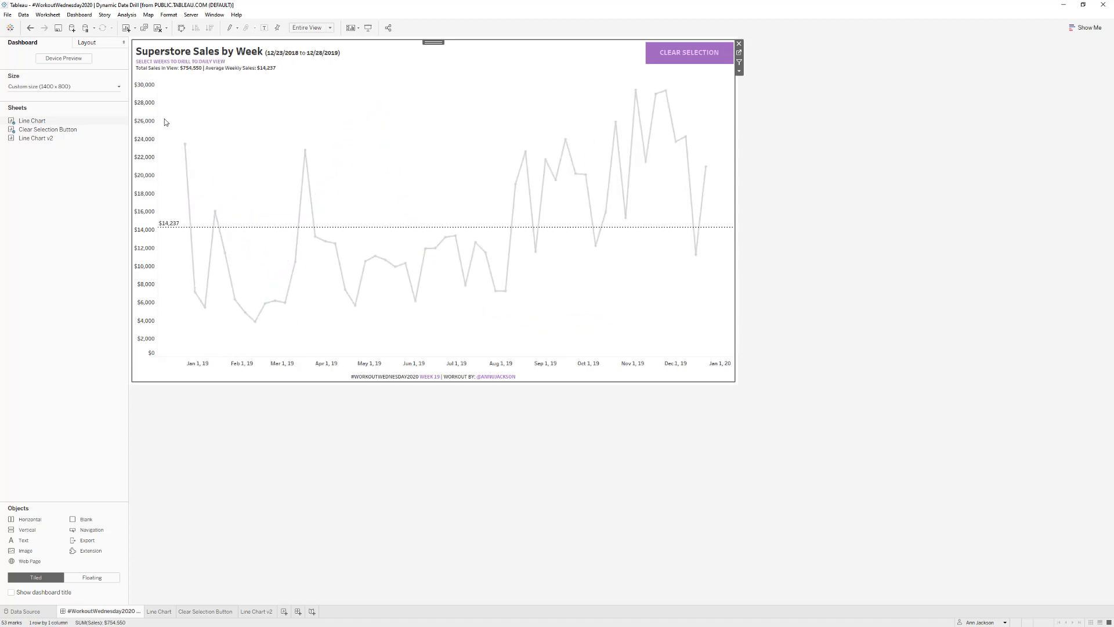
- Test drilling into the earliest weeks on the dashboard chart, and select individual daily points before returning to the weekly view
left_click_drag(165, 119, 226, 227)
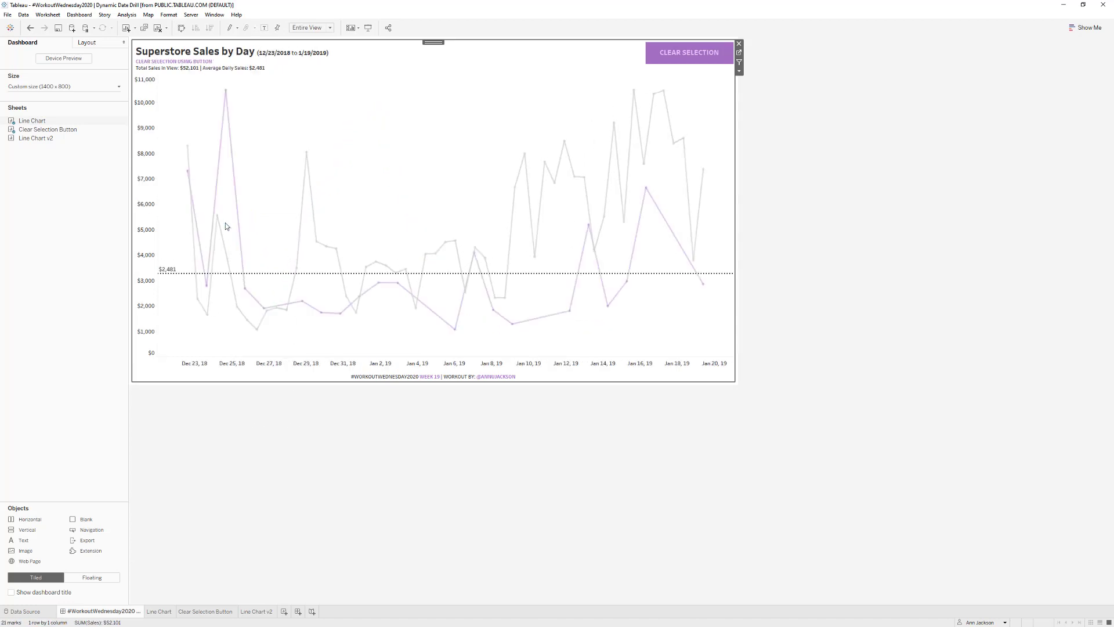
left_click(225, 90)
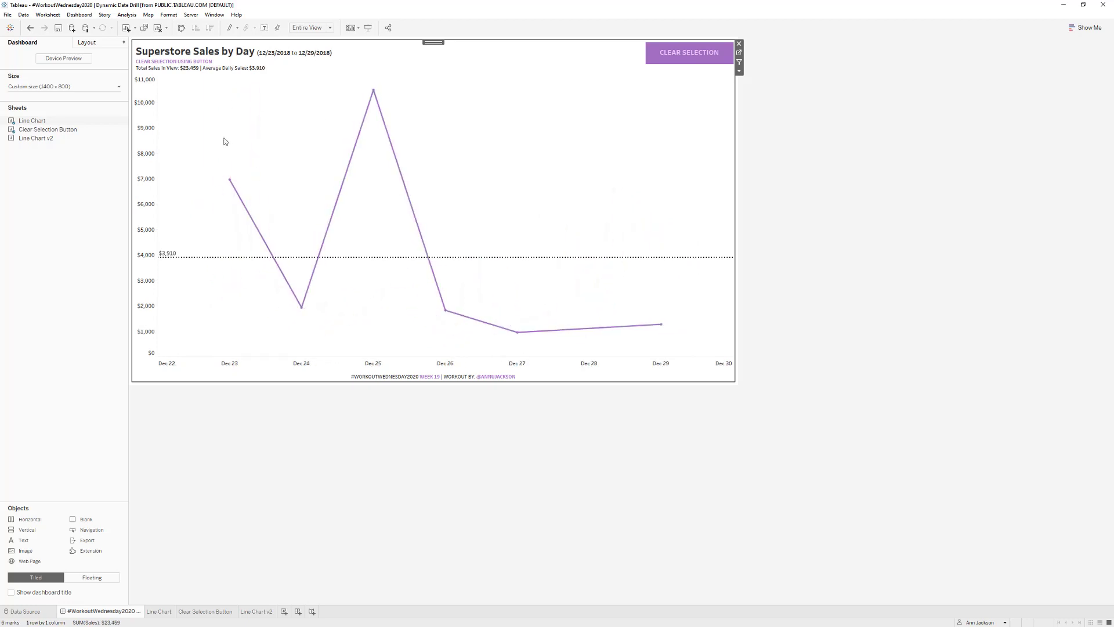
left_click(230, 181)
left_click(230, 182)
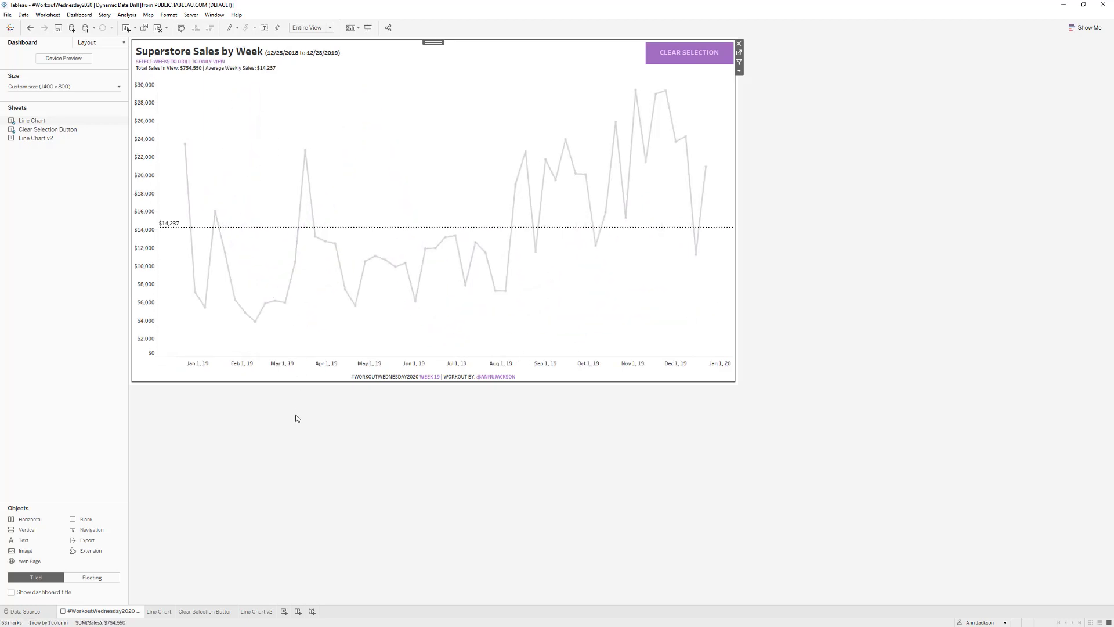
left_click(661, 62)
left_click(833, 174)
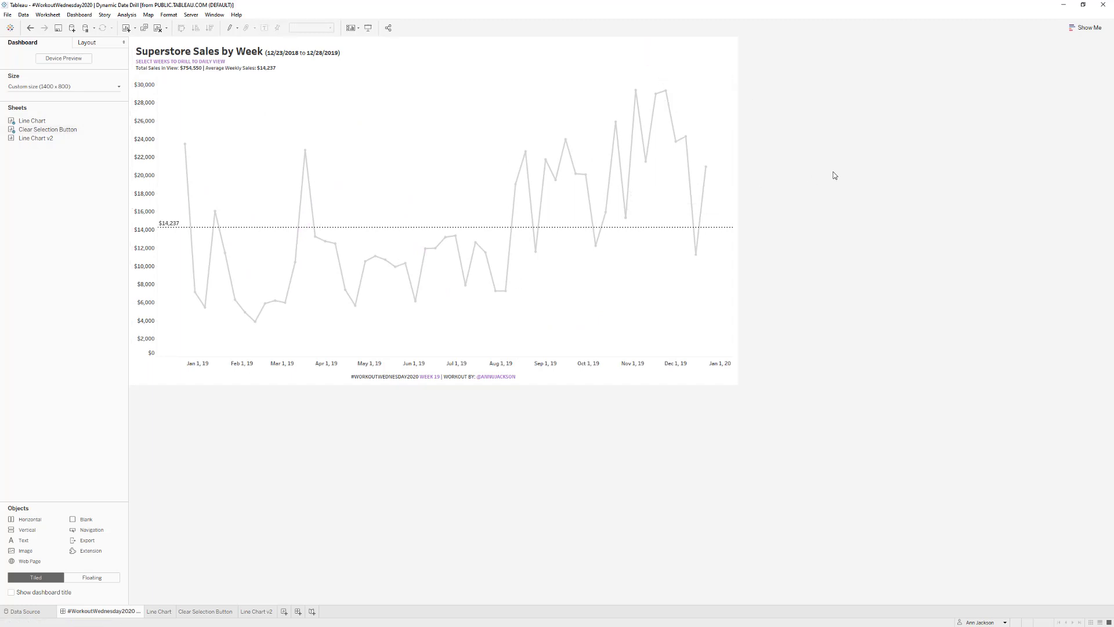
- Examine the dashboard's actions and the Show Hide Clear parameter action's source sheet, target parameter and value field without changing them
left_click(199, 90)
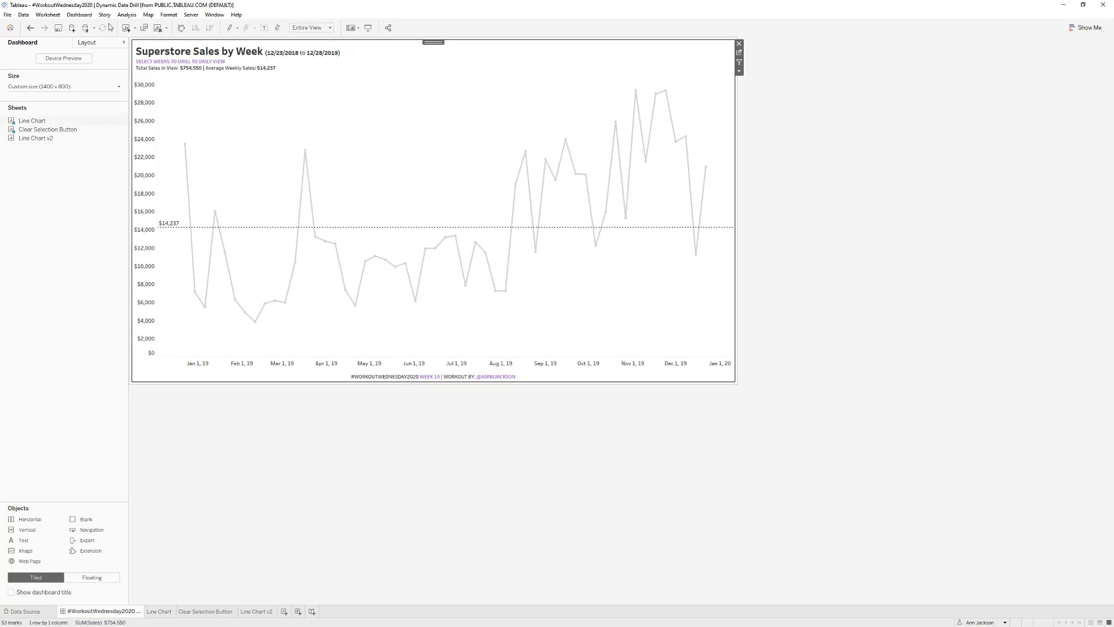
left_click(79, 14)
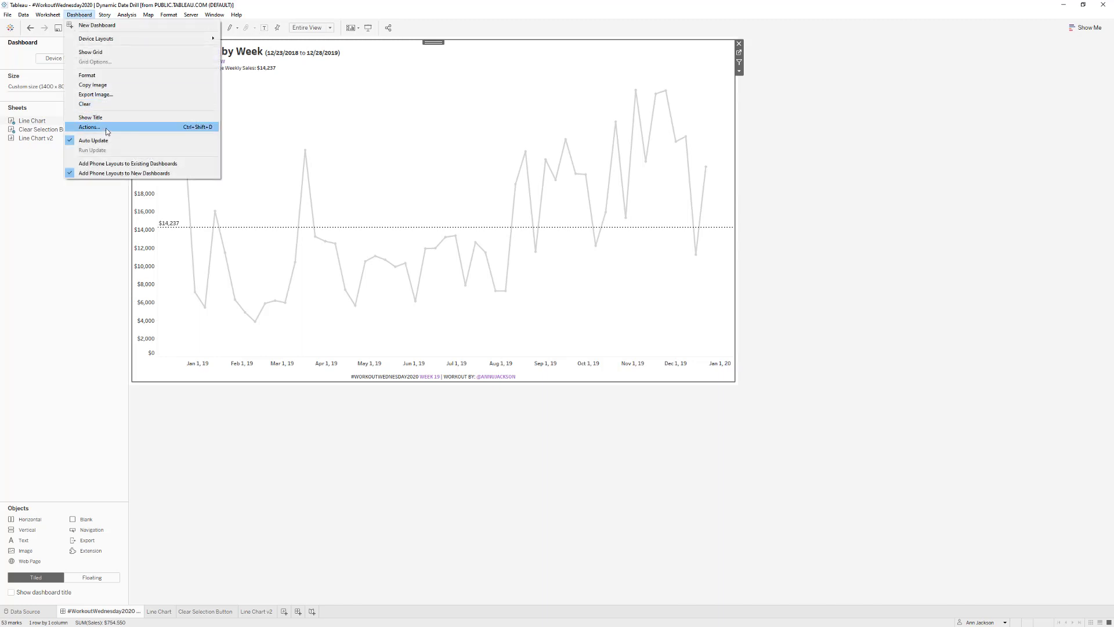
left_click(105, 127)
left_click(362, 221)
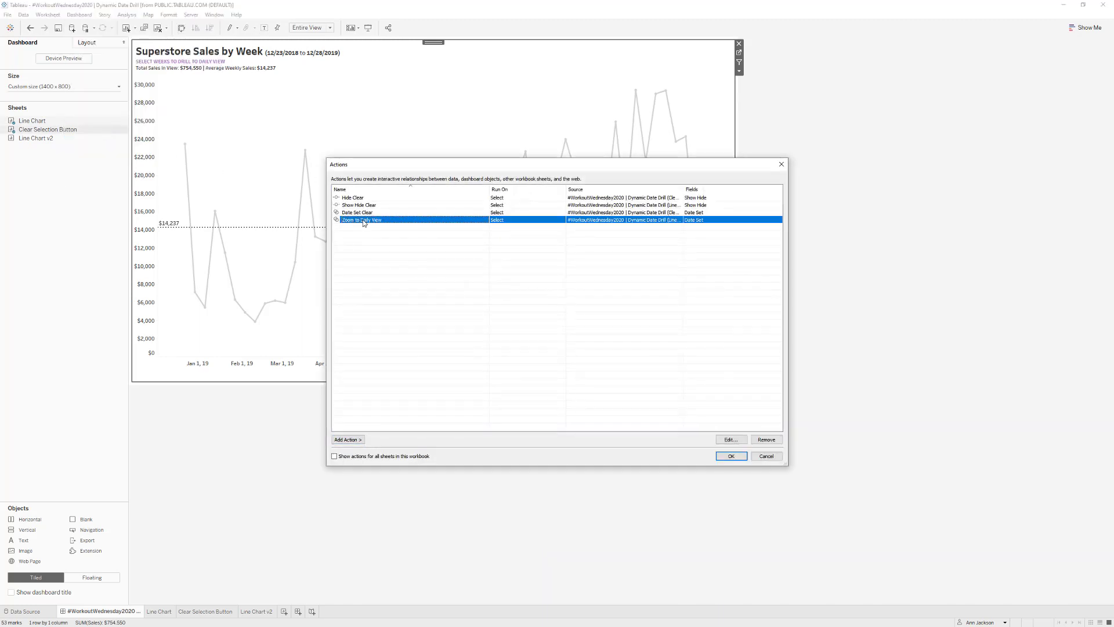
left_click(366, 199)
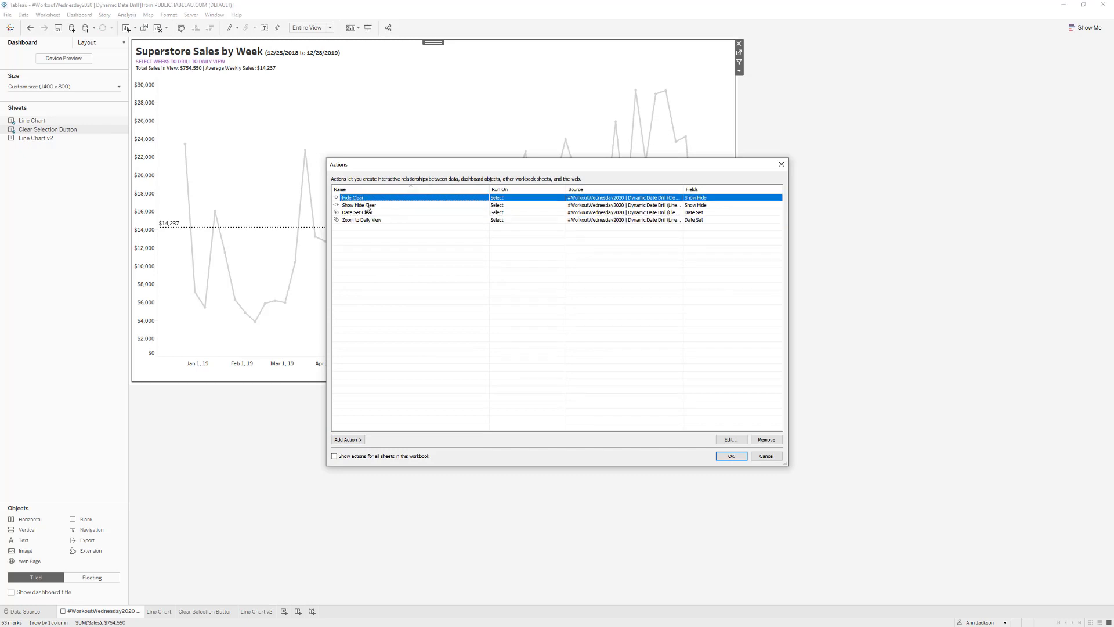
left_click(369, 204)
left_click(369, 198)
left_click(371, 206)
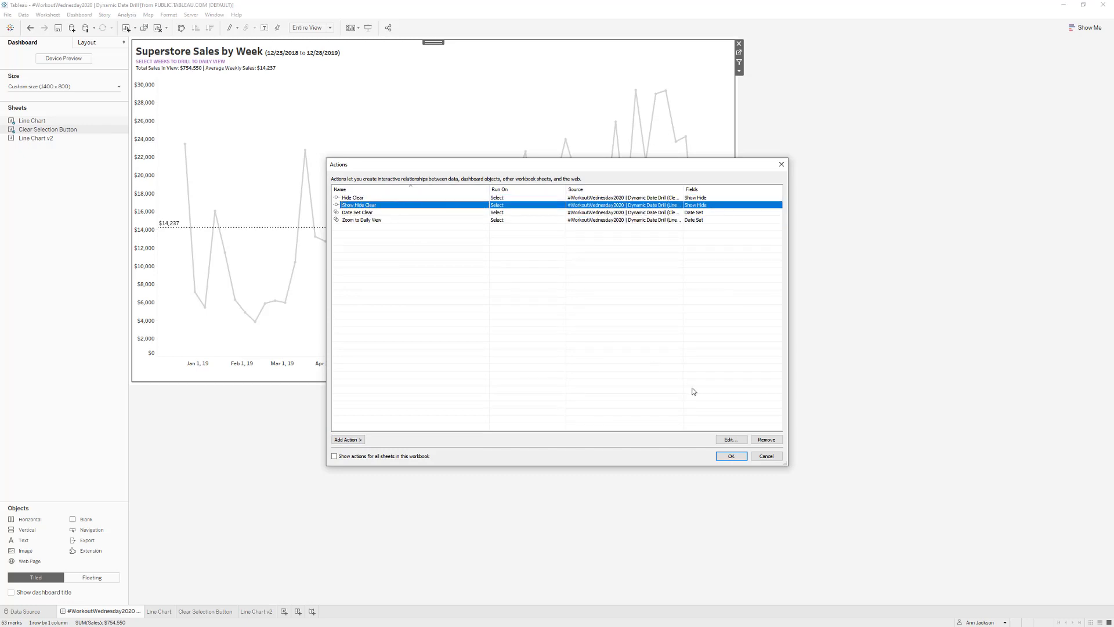
left_click(743, 442)
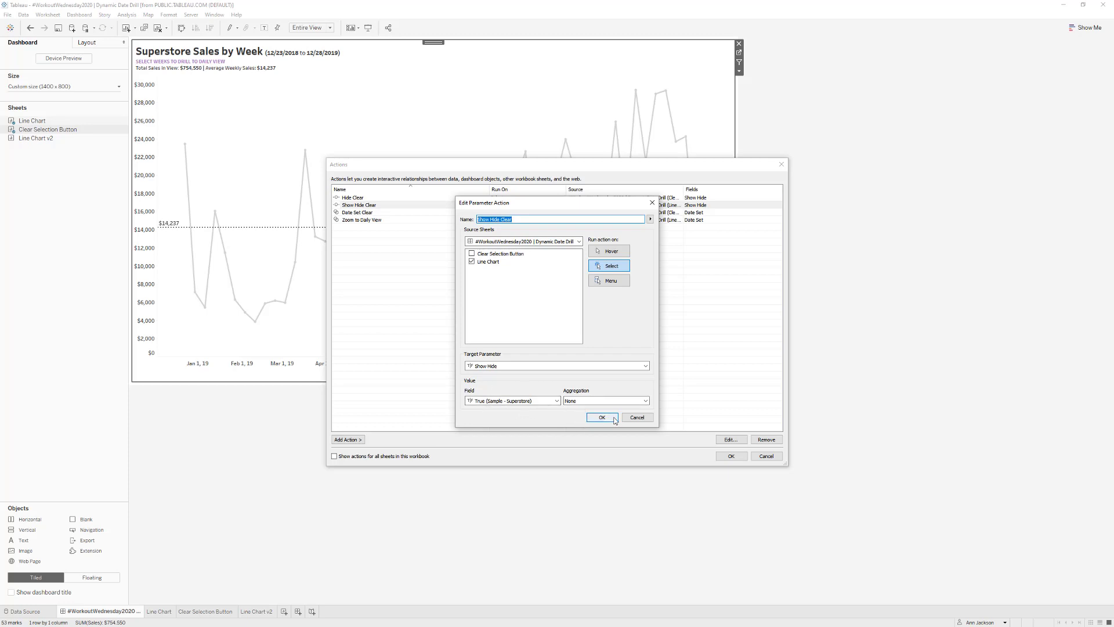
left_click(636, 417)
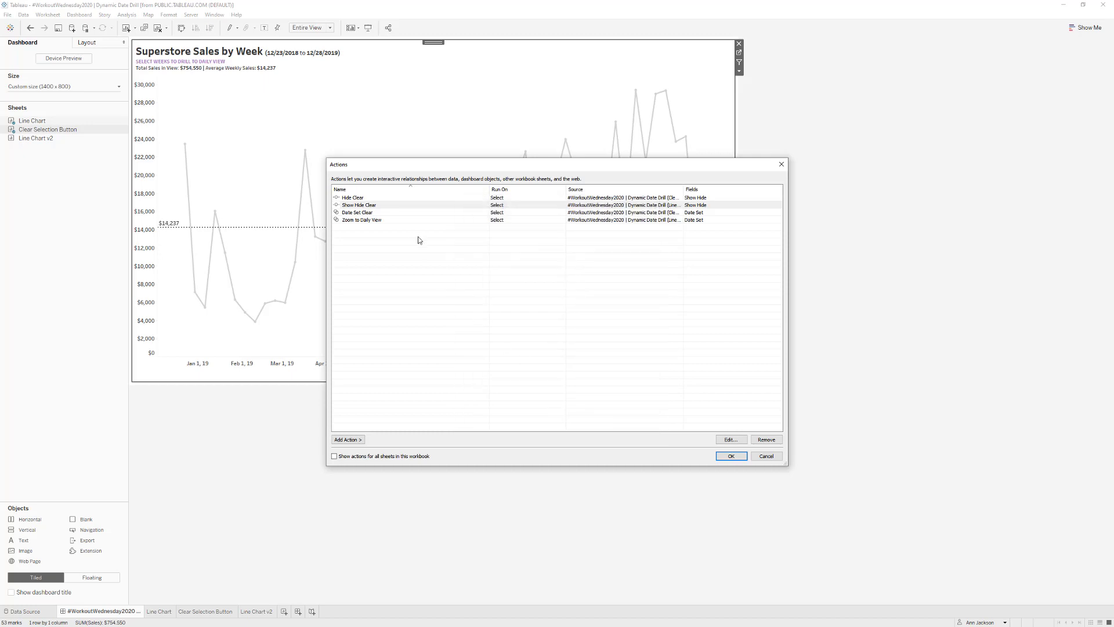
left_click(717, 458)
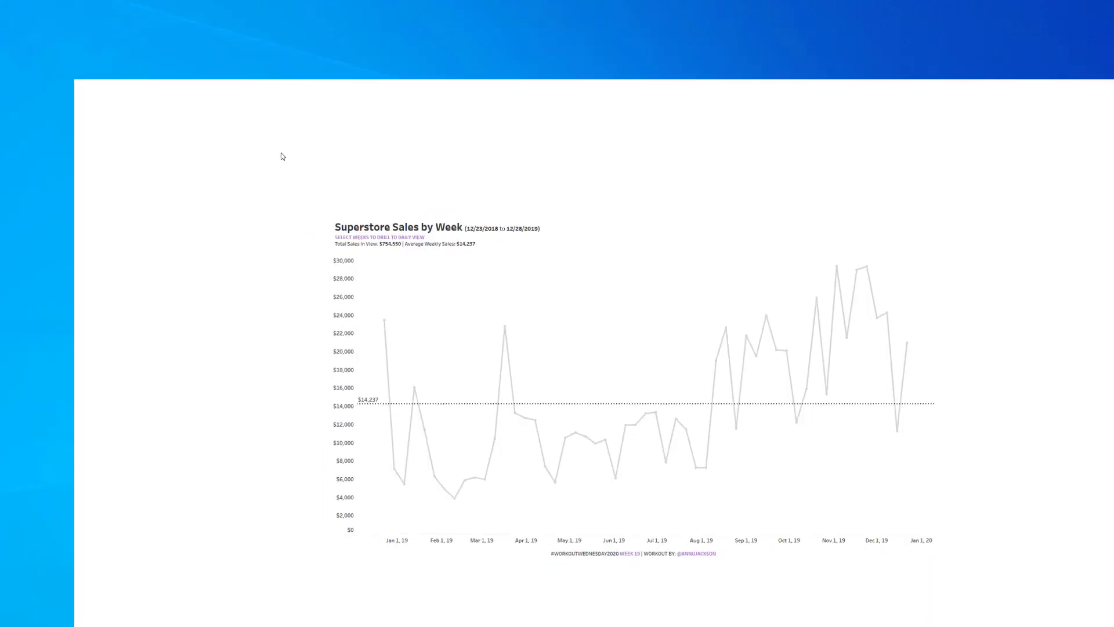
- Drill the presented dashboard into the first four weeks, and examine the Hide Clear parameter action's settings without changing them
left_click_drag(301, 229, 357, 323)
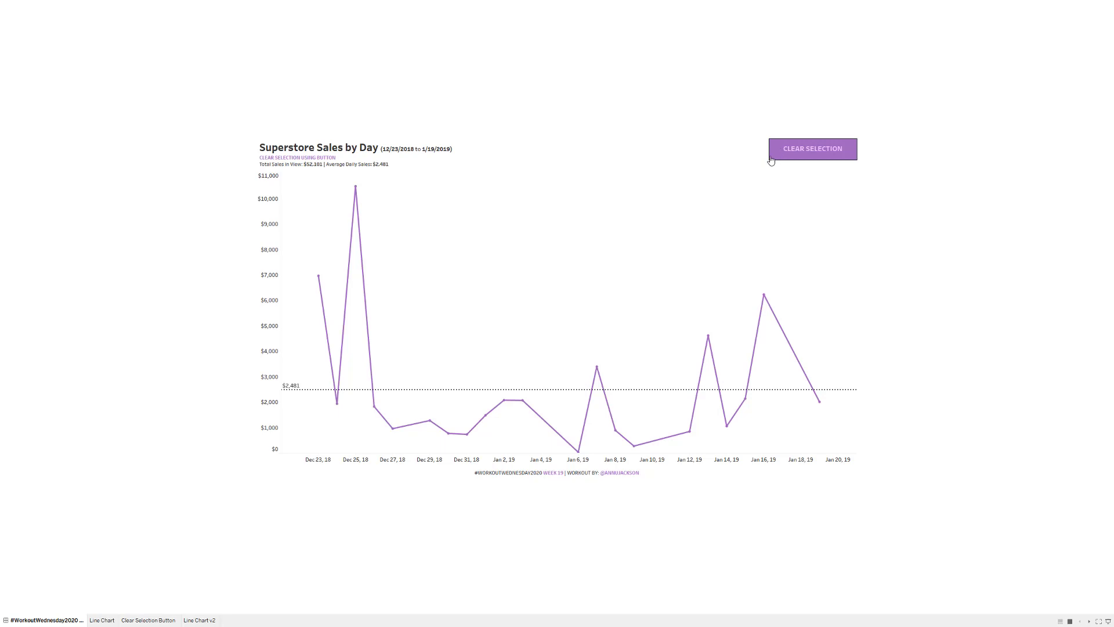
key("Escape")
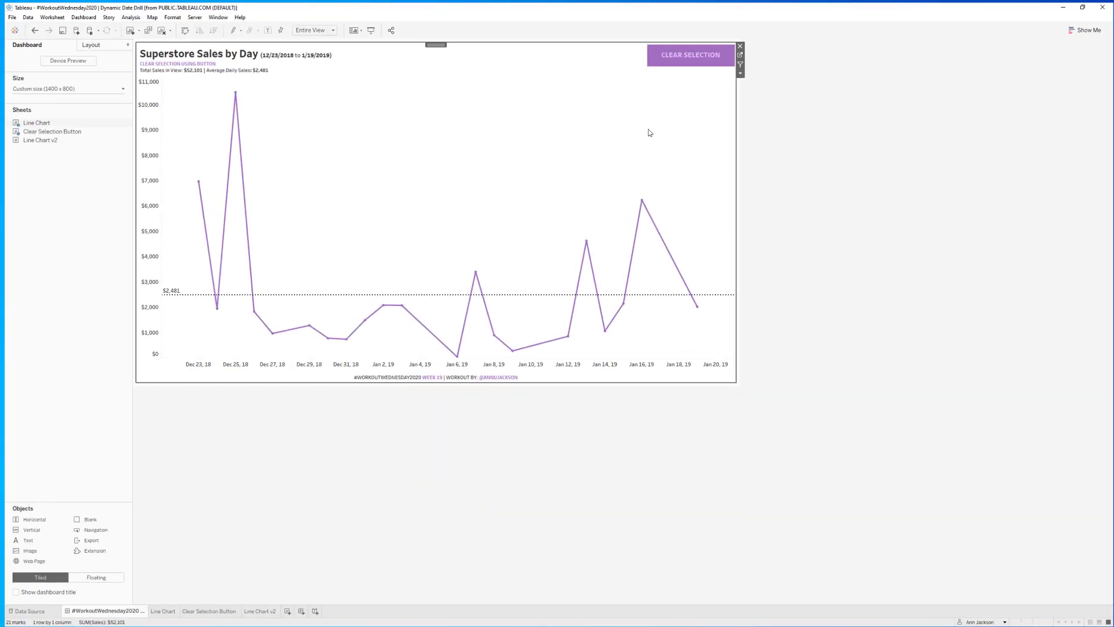
left_click(79, 15)
left_click(114, 127)
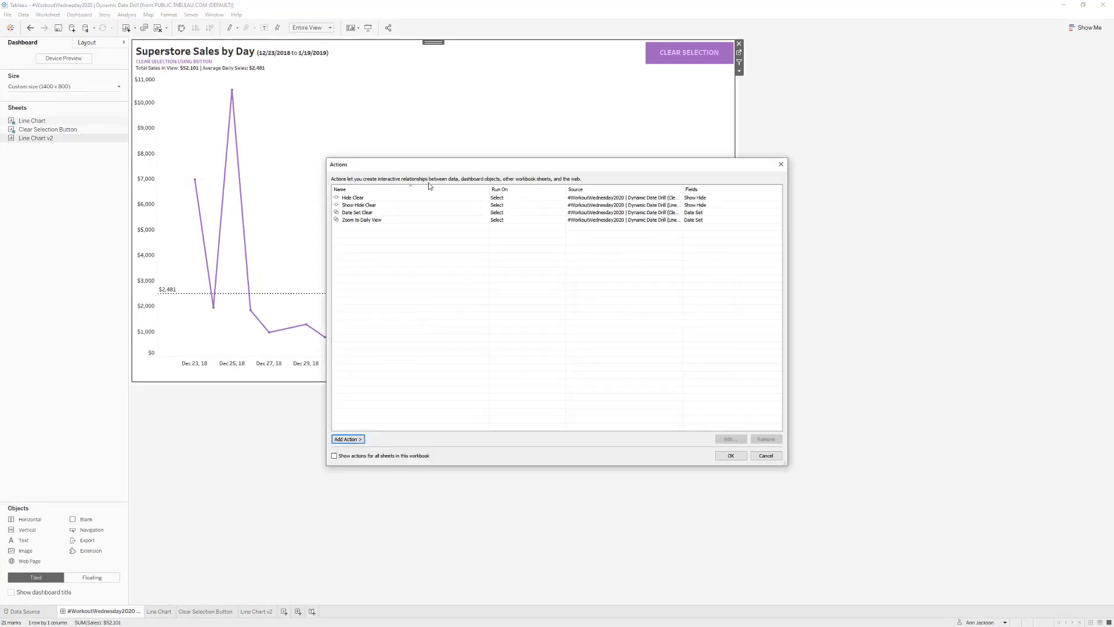
left_click(367, 198)
left_click(732, 439)
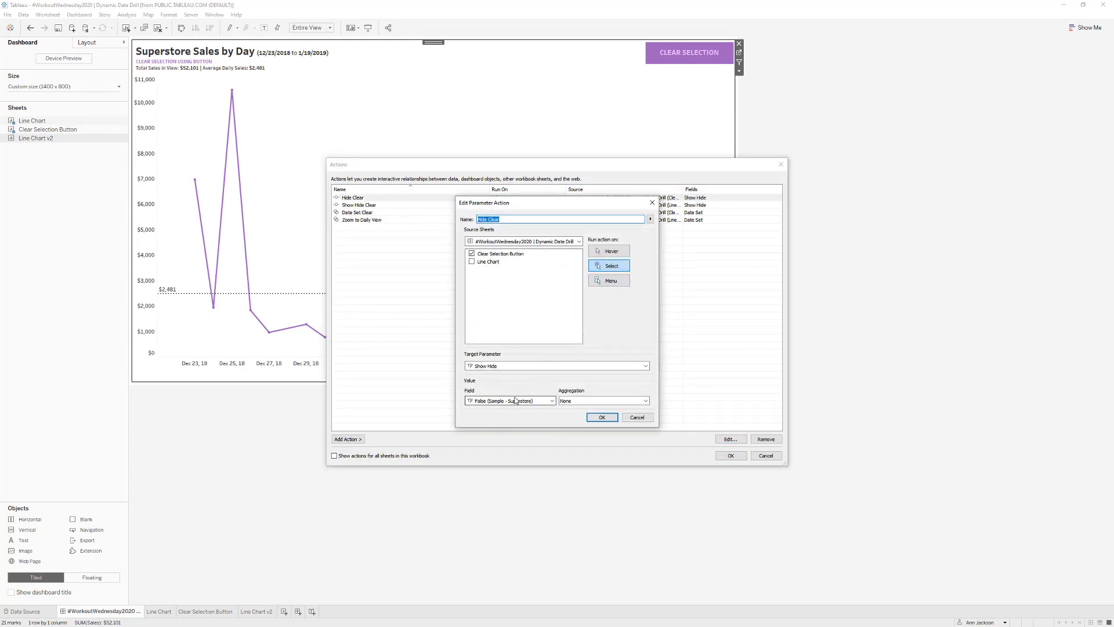
left_click(633, 418)
left_click(765, 455)
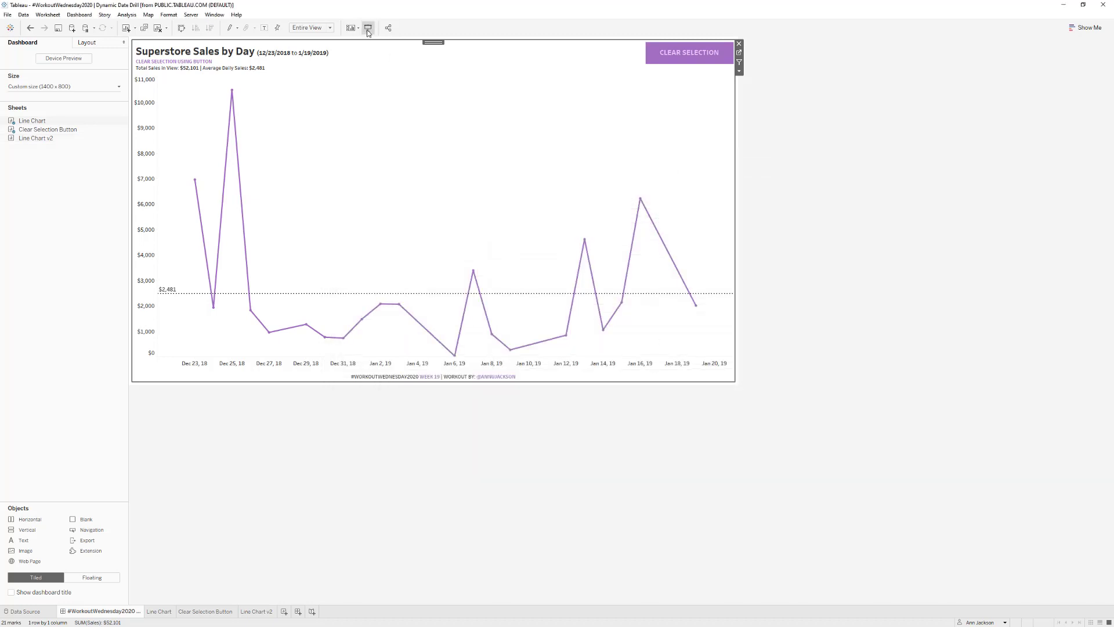
- Present the drilled dashboard, return it to the weekly view with Clear Selection, and leave presentation mode
left_click(368, 27)
left_click(836, 154)
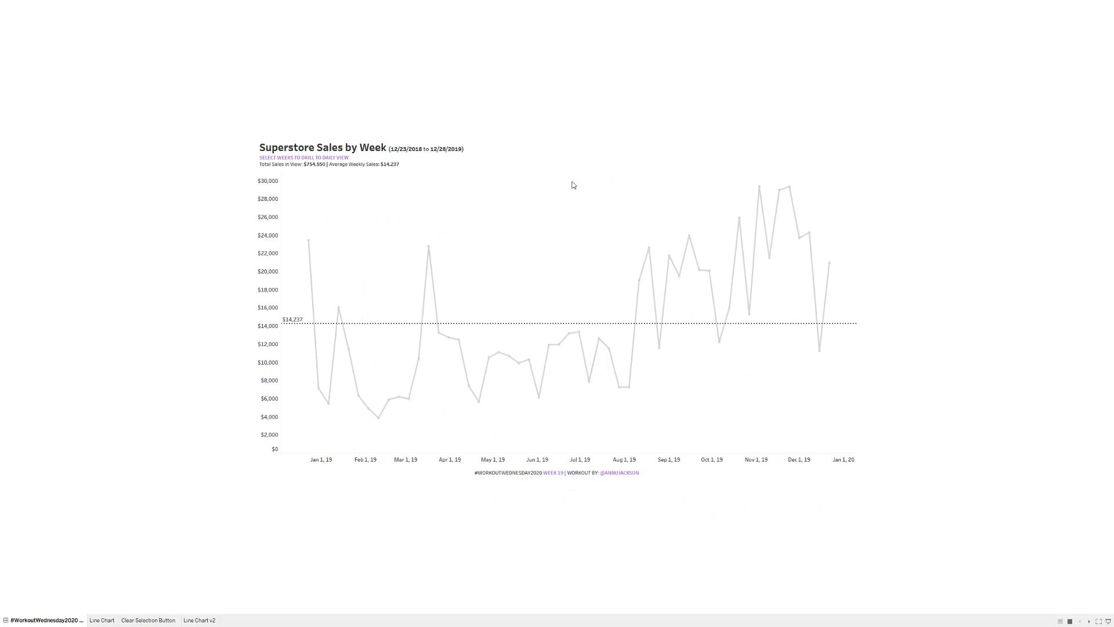
key("Escape")
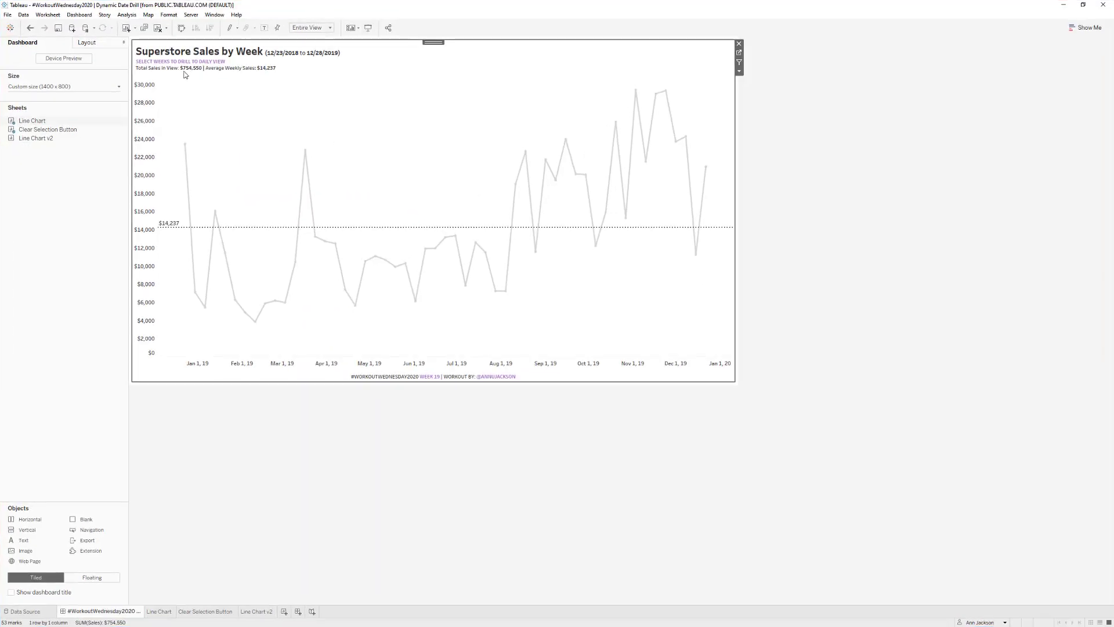
- Examine the Date Set Clear set action's source sheet, target set and clearing behavior without changing them
left_click(79, 15)
left_click(107, 128)
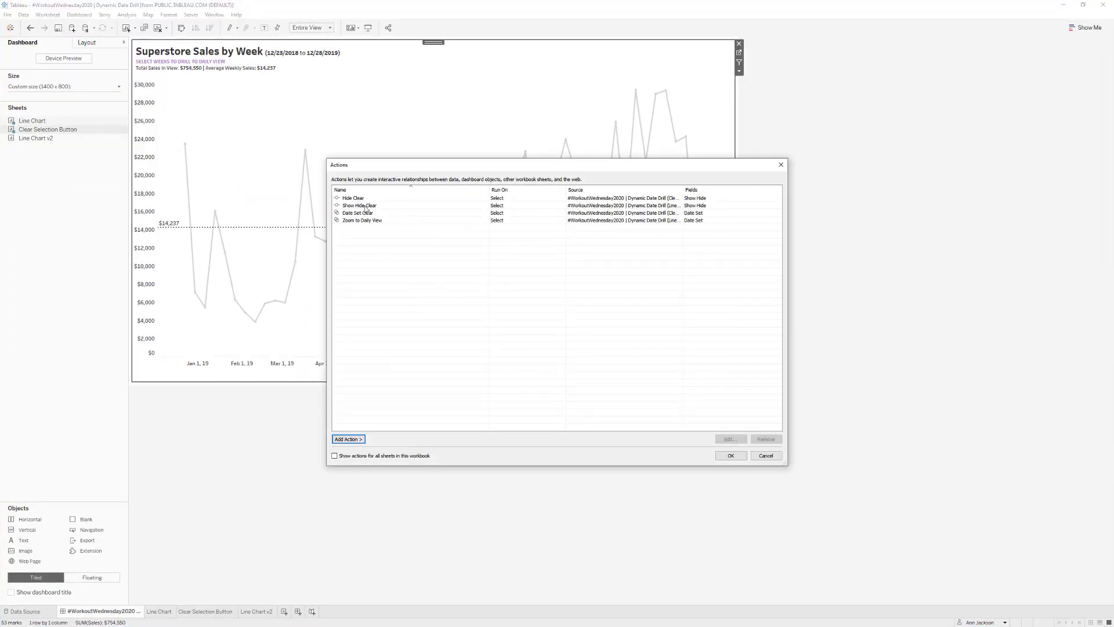
left_click(364, 213)
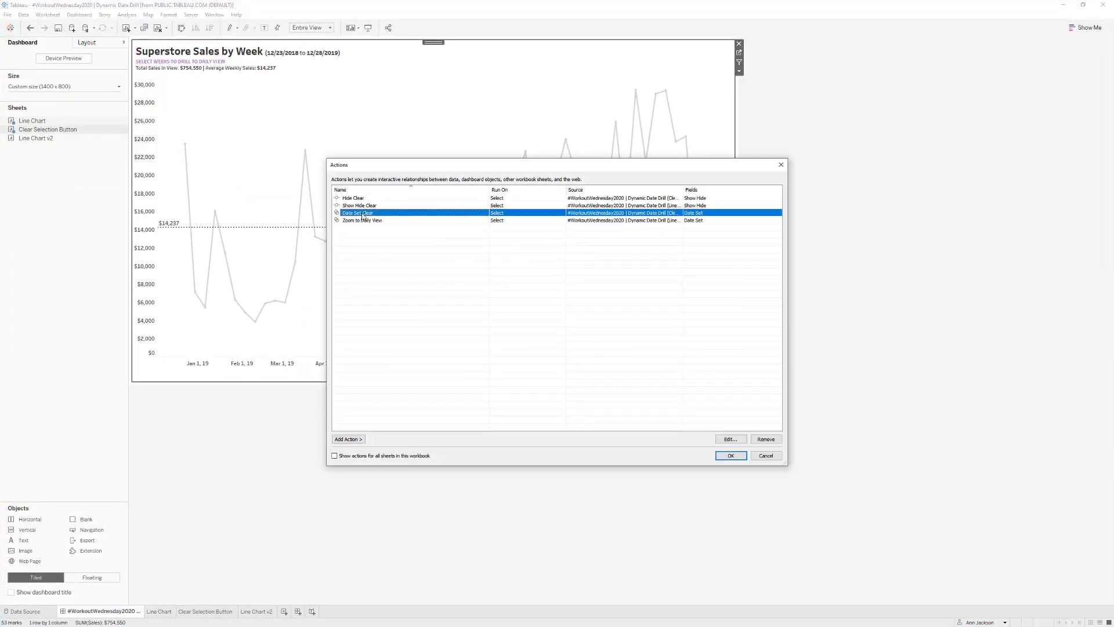
left_click(729, 439)
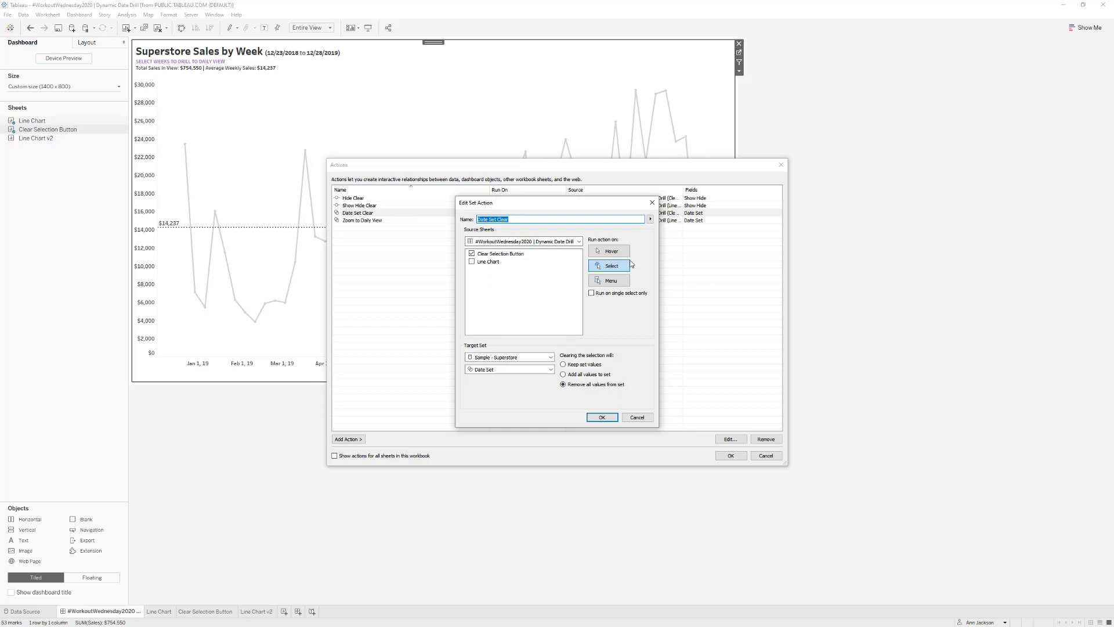
left_click(641, 418)
left_click(764, 456)
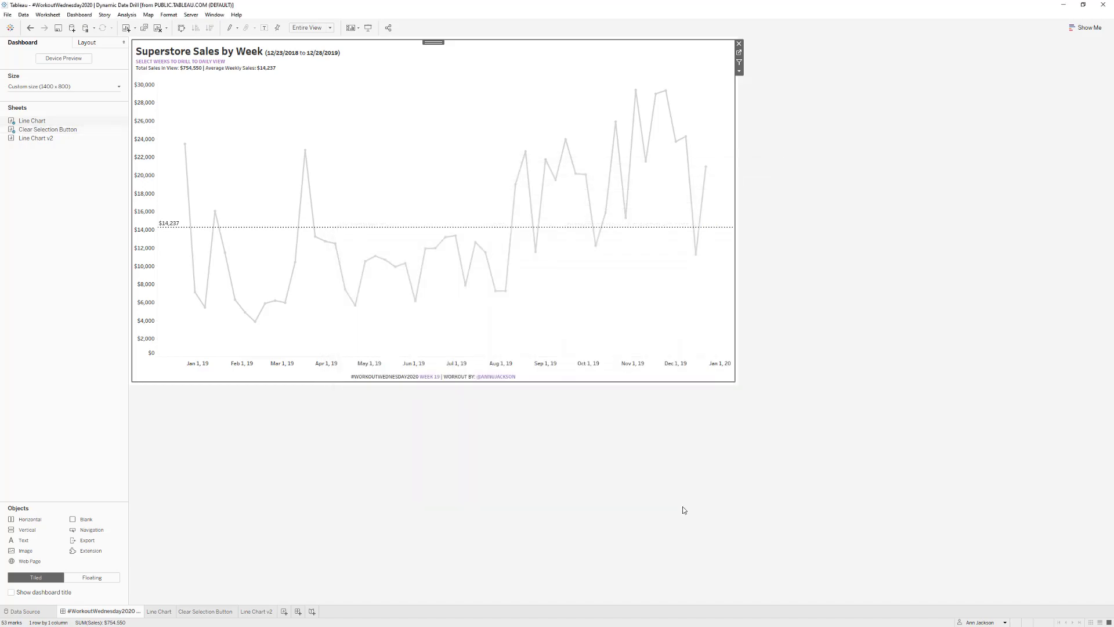
- Test drilling into the first four weeks and clearing the selection in presentation mode, and go back to the dashboard editor
left_click(368, 28)
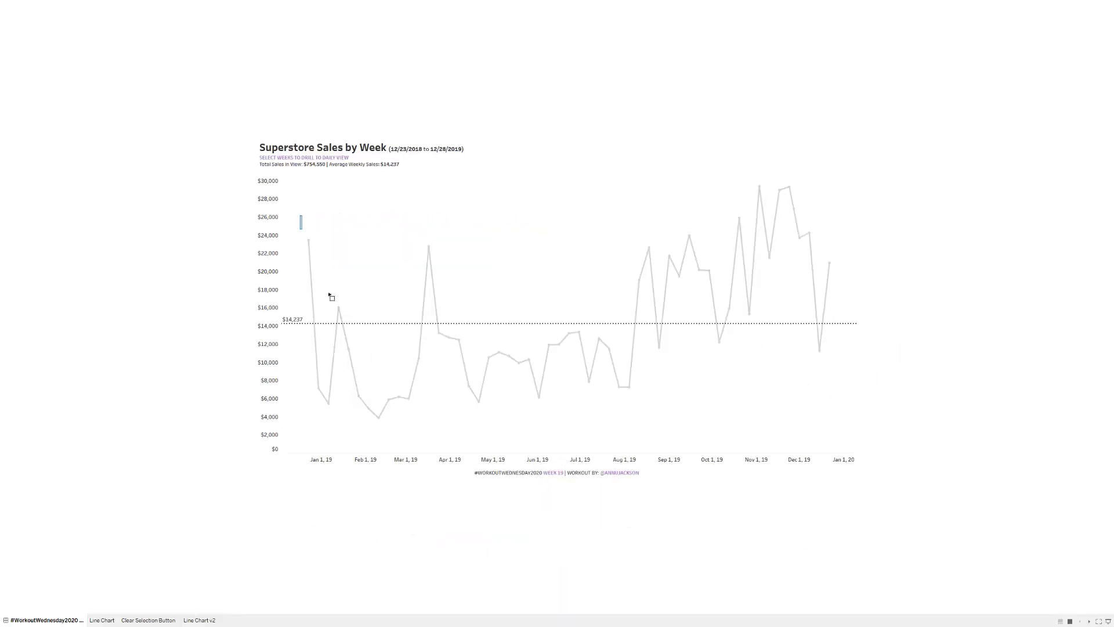
left_click_drag(329, 296, 361, 324)
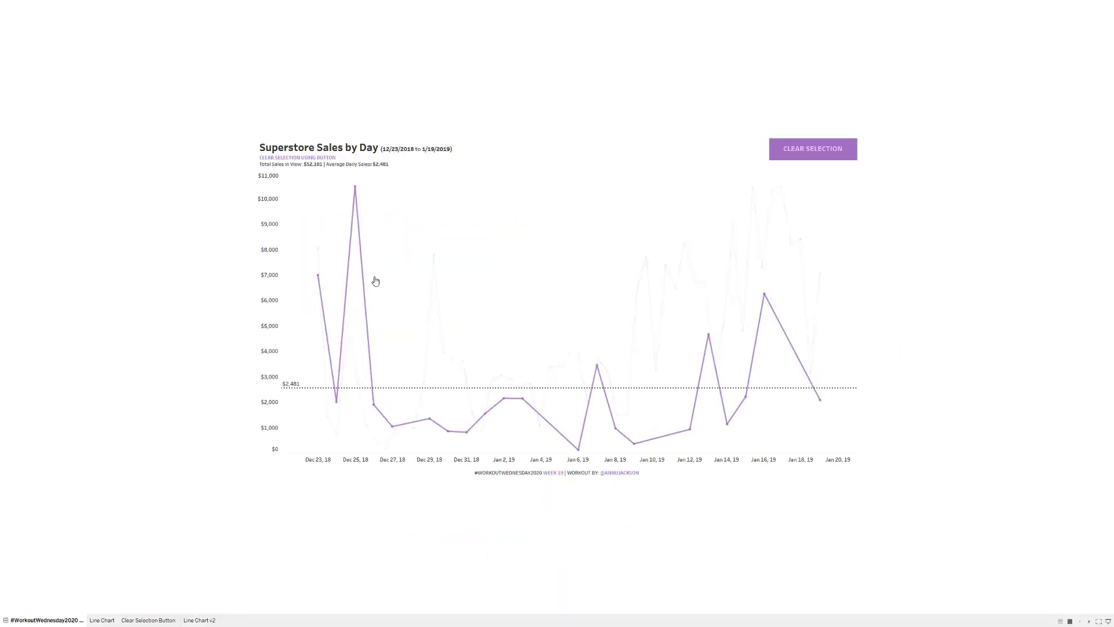
left_click(783, 160)
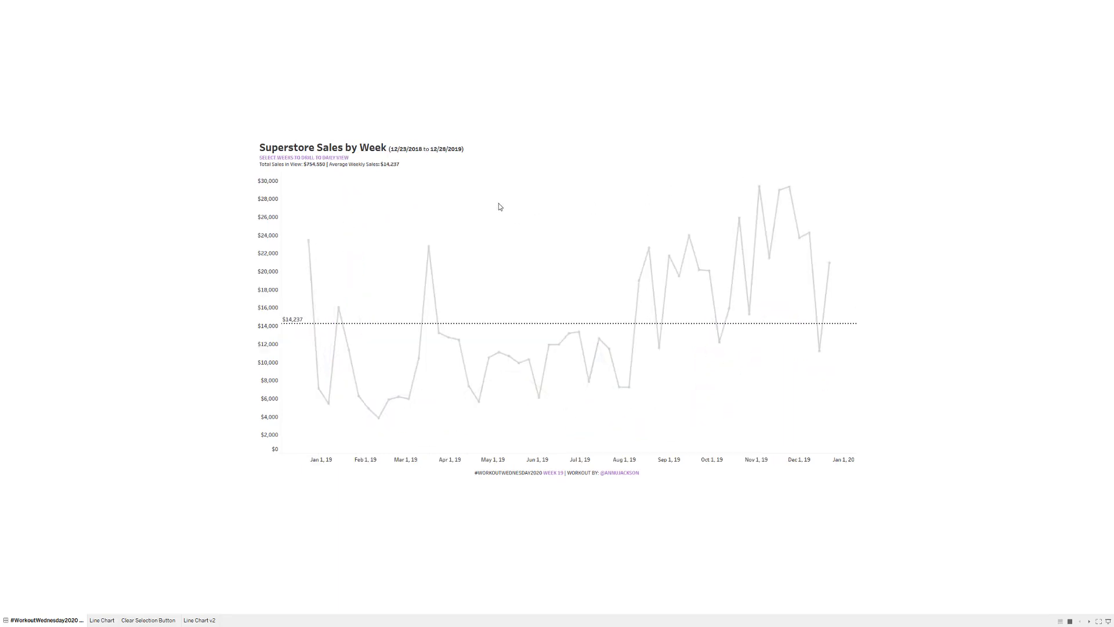
key("Escape")
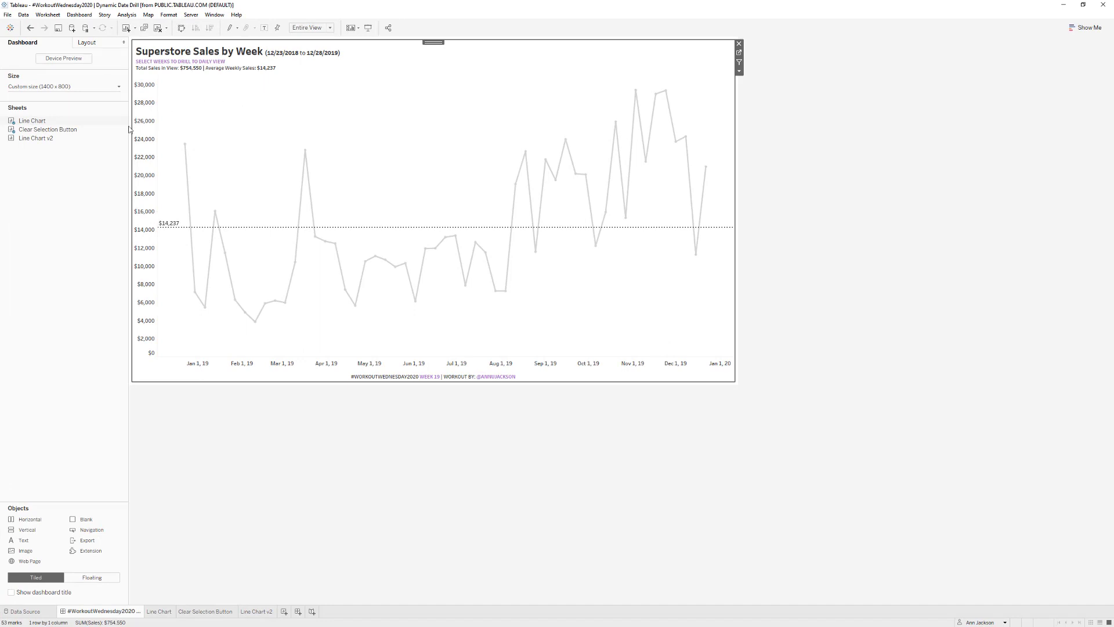
- Inspect how the Clear Selection Button and Line Chart sheets are placed on the dashboard by selecting each one
left_click(87, 130)
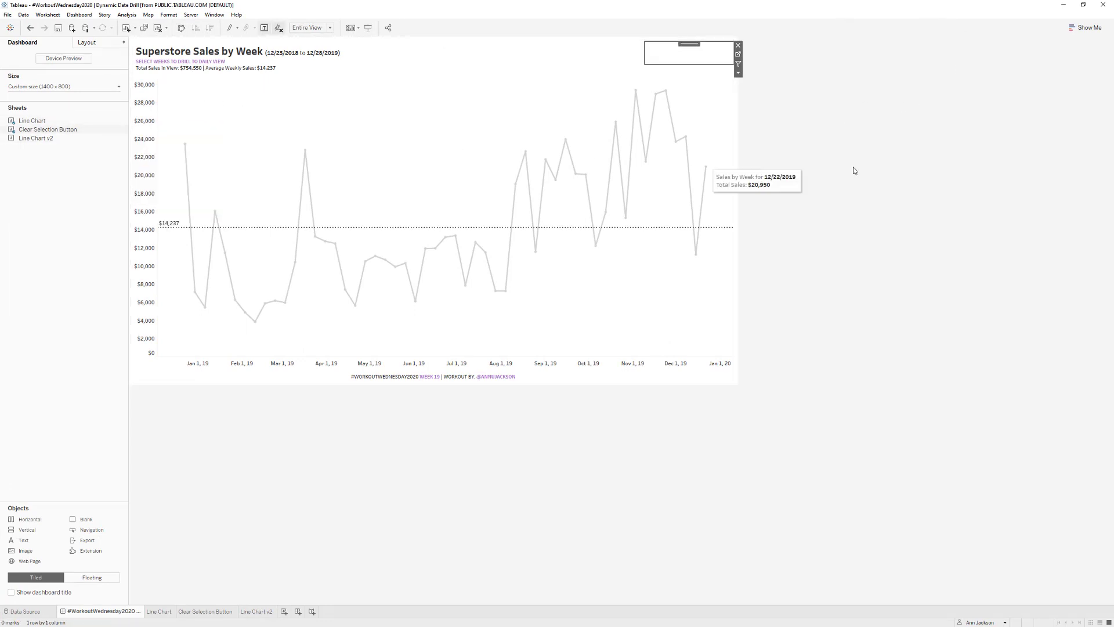
left_click(781, 168)
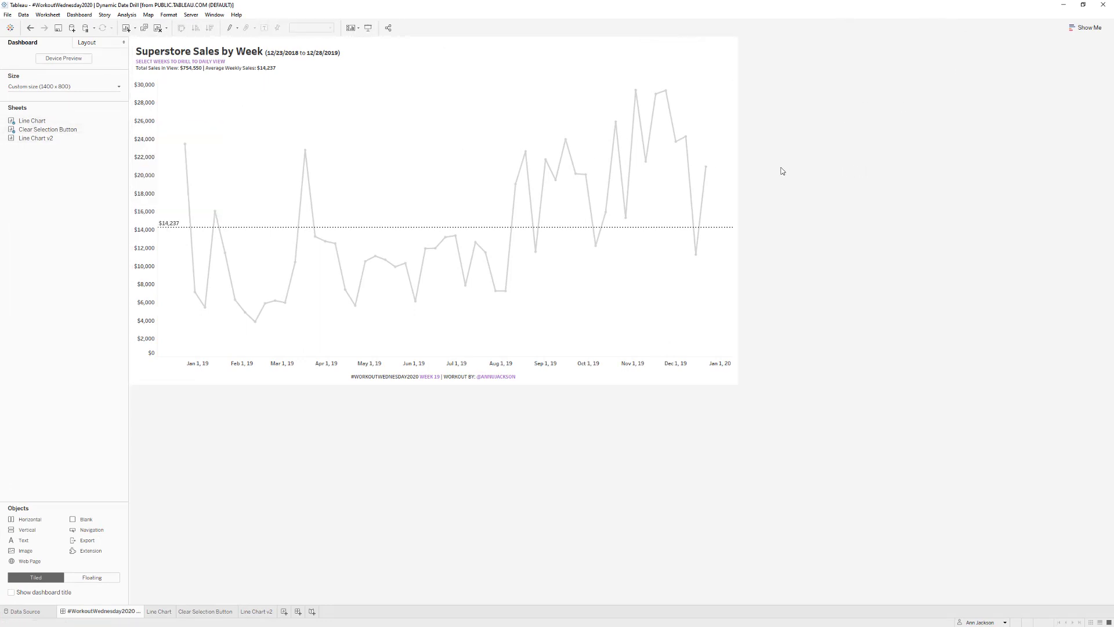
left_click(152, 65)
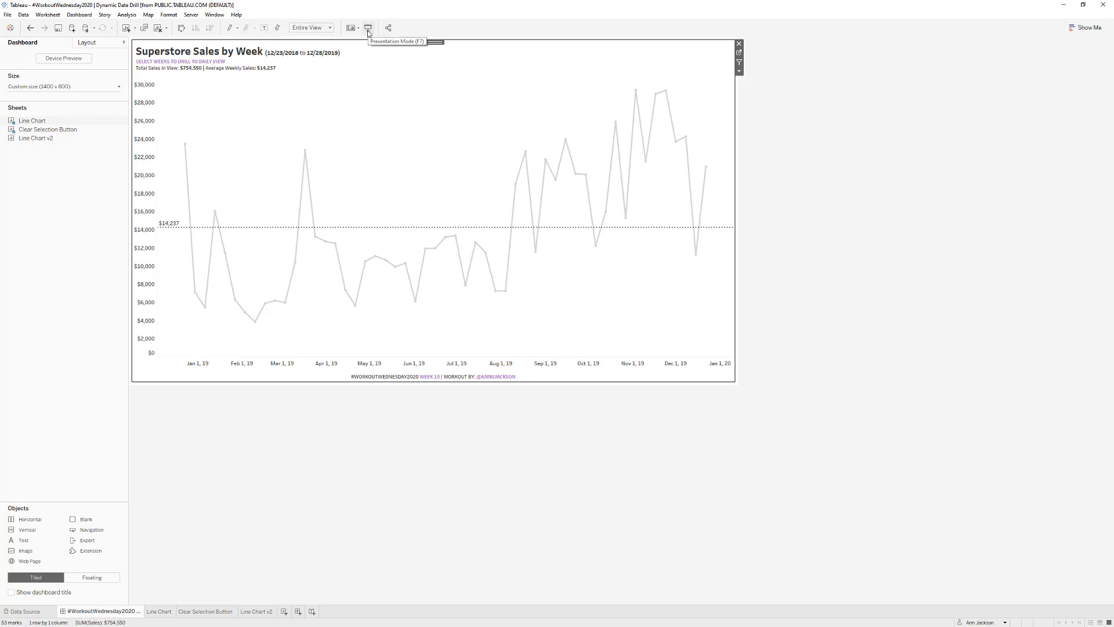
left_click_drag(123, 130, 689, 52)
left_click(785, 134)
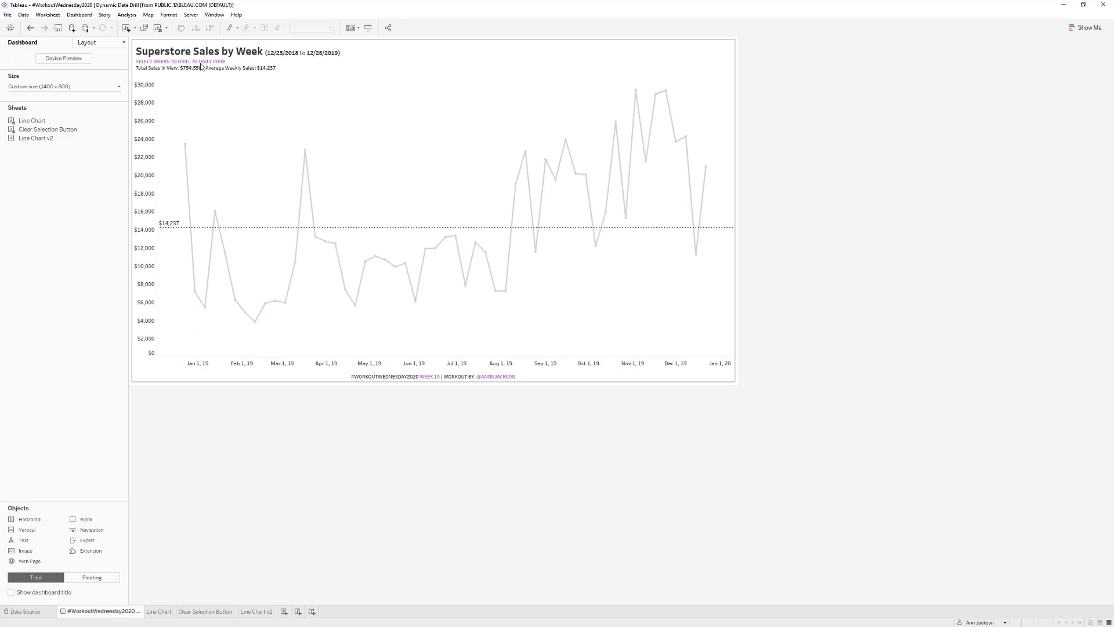
left_click(180, 65)
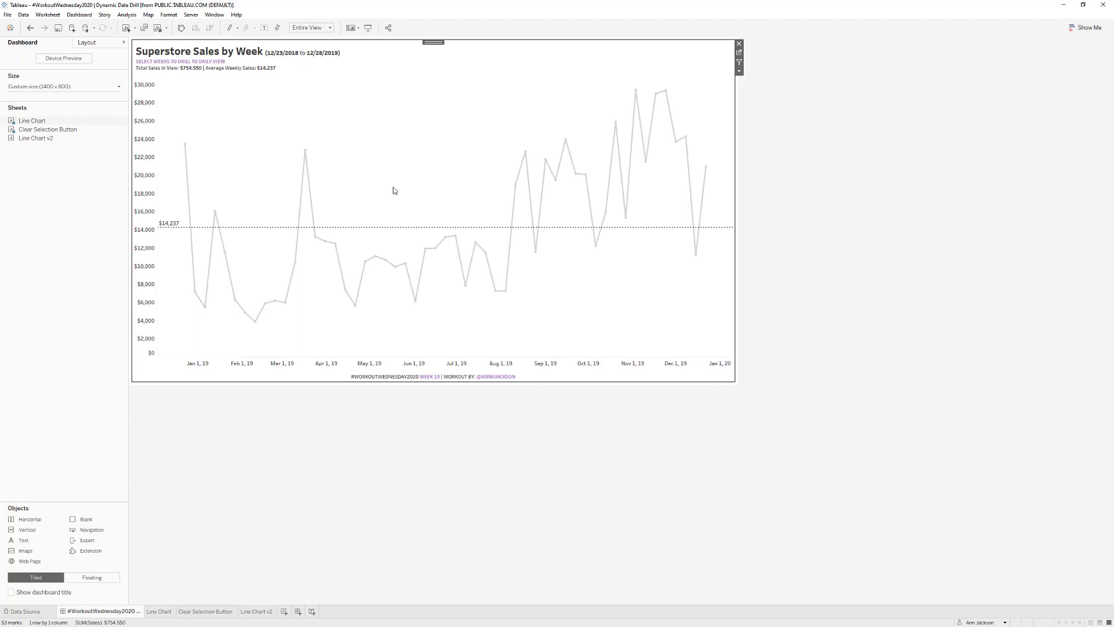
- Hide and redisplay the line chart's caption on the dashboard, and view its text in the caption editor without changing it
left_click(740, 74)
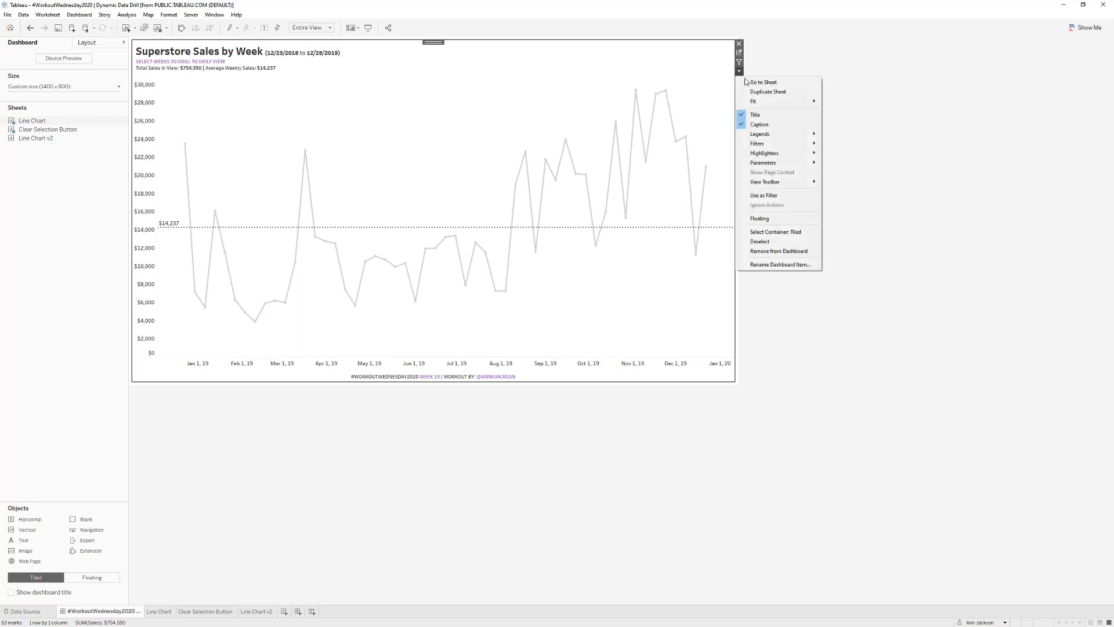
left_click(774, 125)
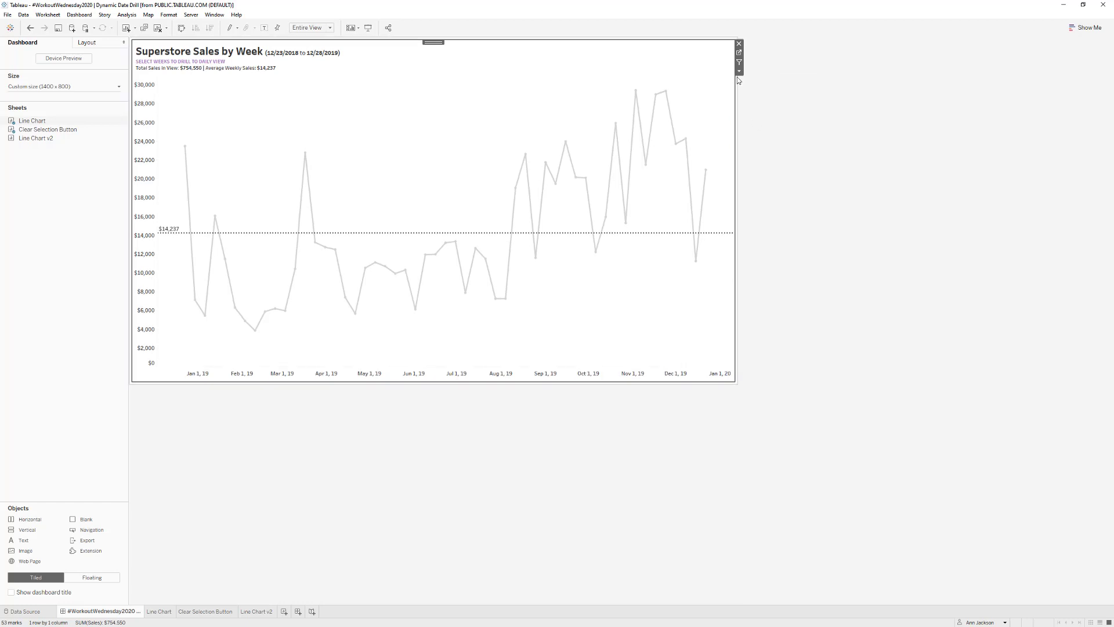
left_click(739, 72)
left_click(760, 124)
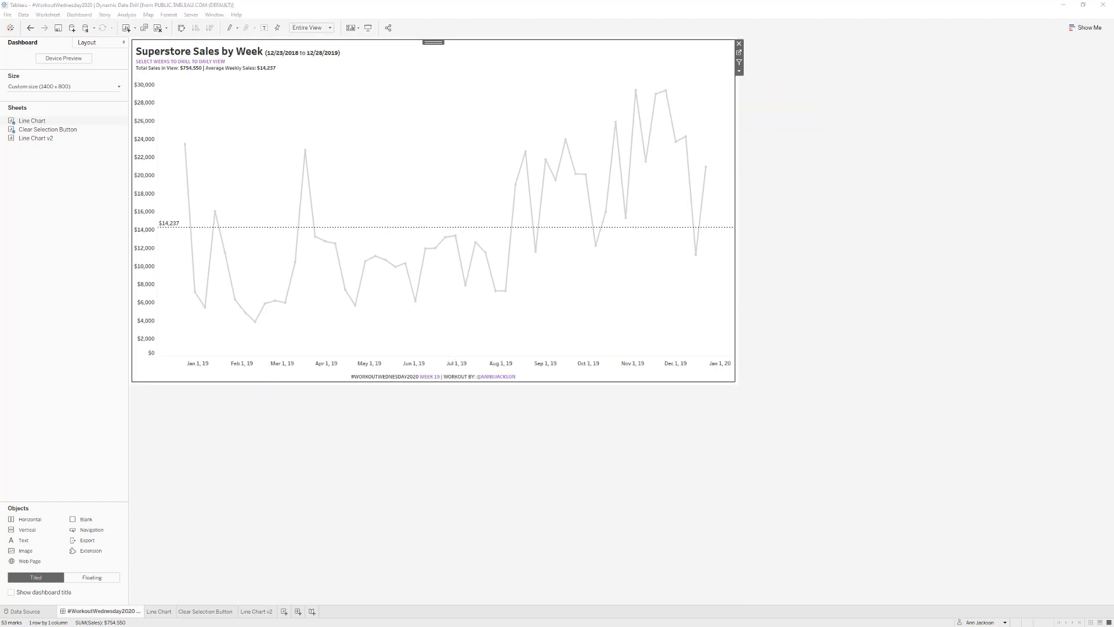
left_click_drag(415, 69, 522, 97)
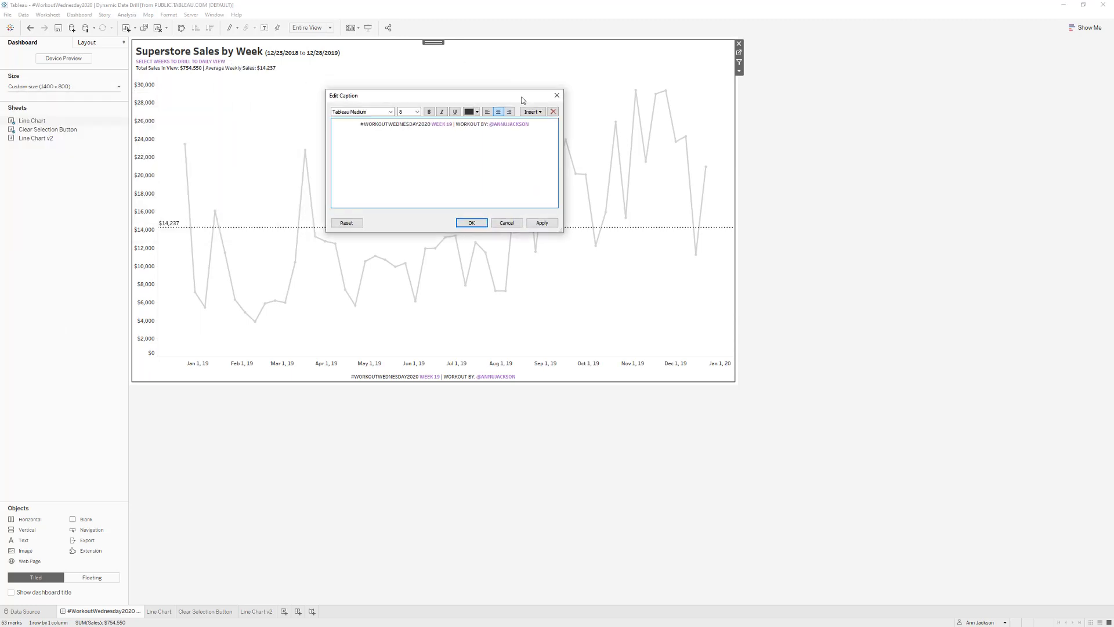
left_click(504, 223)
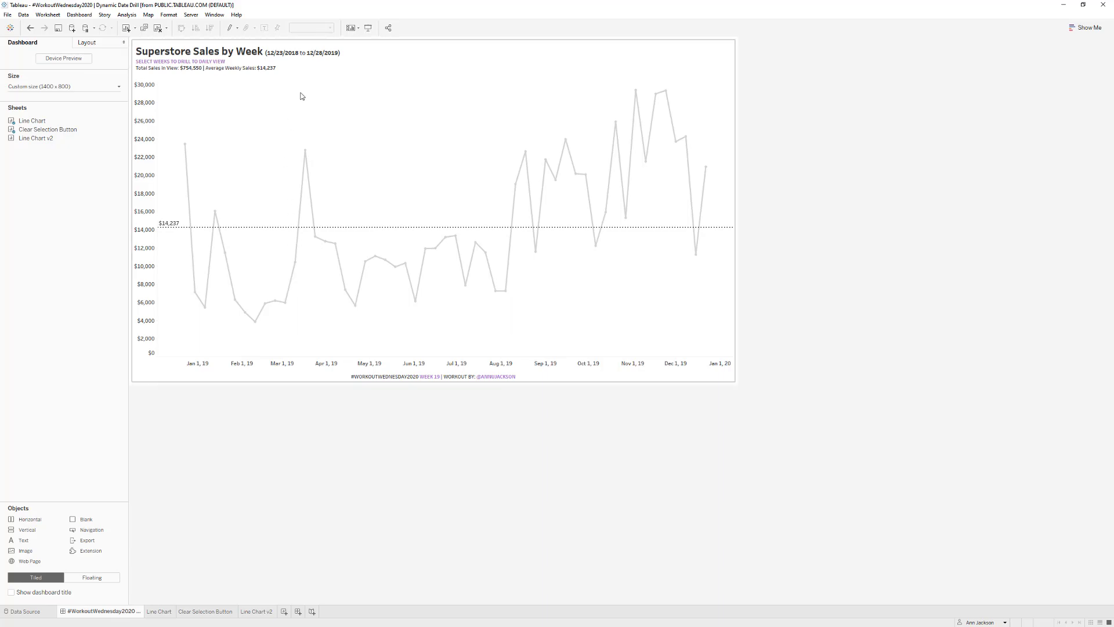
- Present the dashboard and drill the weekly chart into the daily view for the first four weeks
left_click(367, 28)
left_click_drag(297, 228, 349, 317)
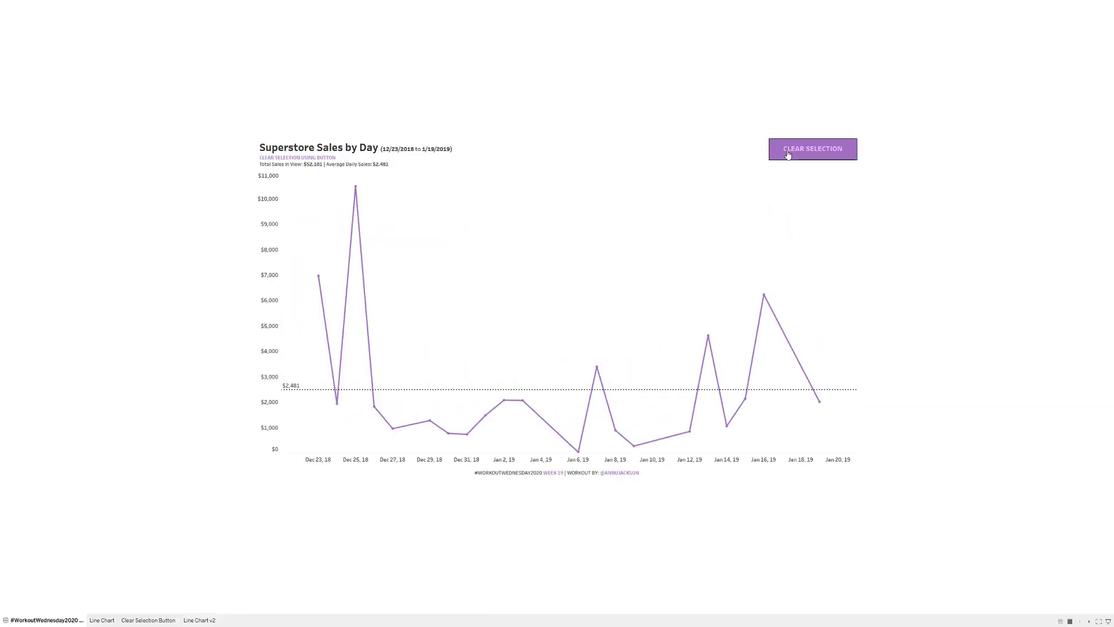